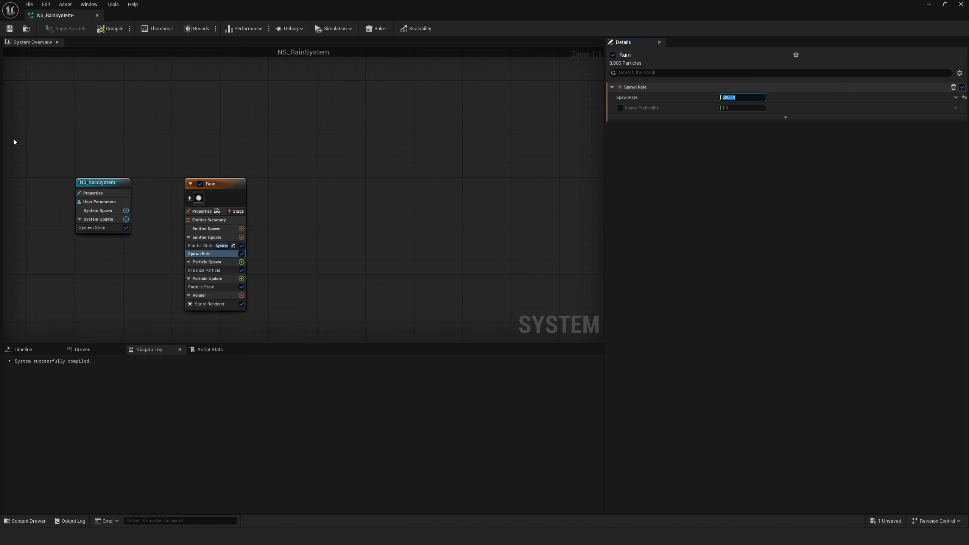
Check the Rain emitter's particles in the preview viewport, hide the preview again, and save NS_RainSystem
left_click(4, 137)
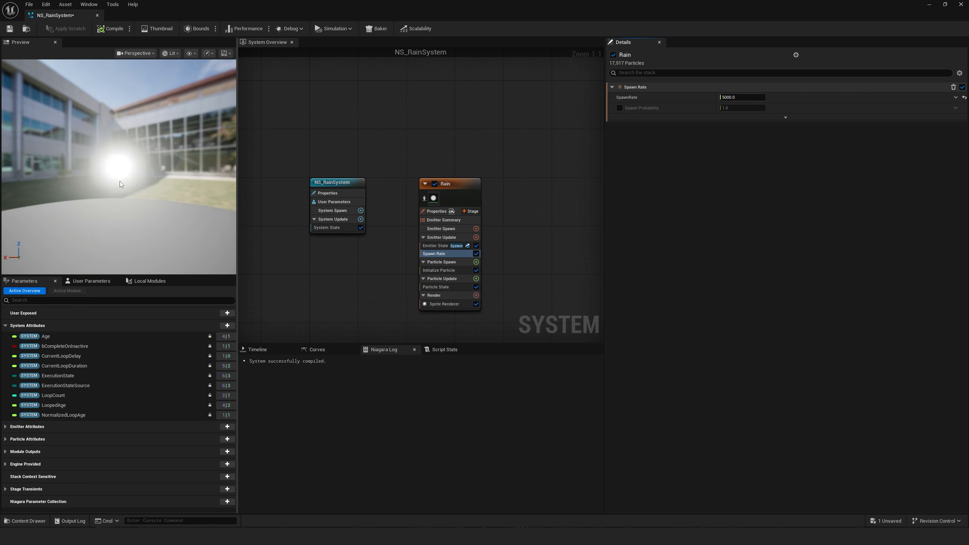
left_click_drag(237, 141, 2, 152)
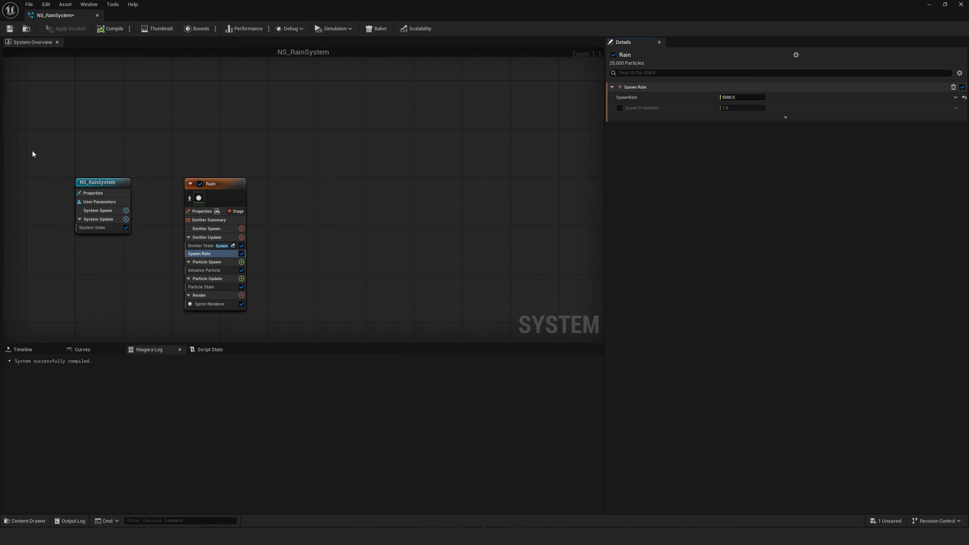
left_click(9, 28)
Float the NS_RainSystem editor window over the level editor and raise the placed rain system high above the floor
left_click_drag(210, 6, 530, 66)
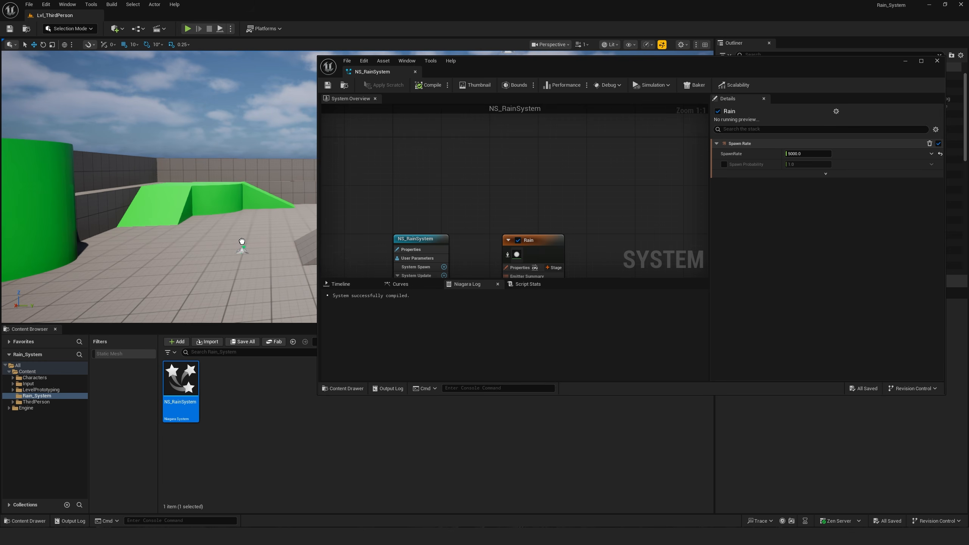
left_click_drag(246, 230, 242, 61)
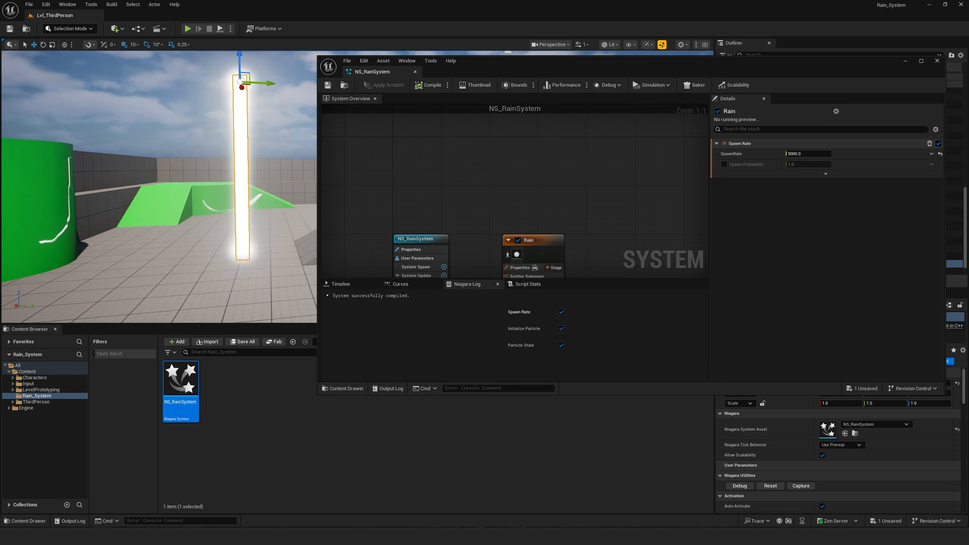
Reposition and resize the floating NS_RainSystem window so the Rain emitter stack and the level viewport are both visible
right_click_drag(504, 167, 465, 64)
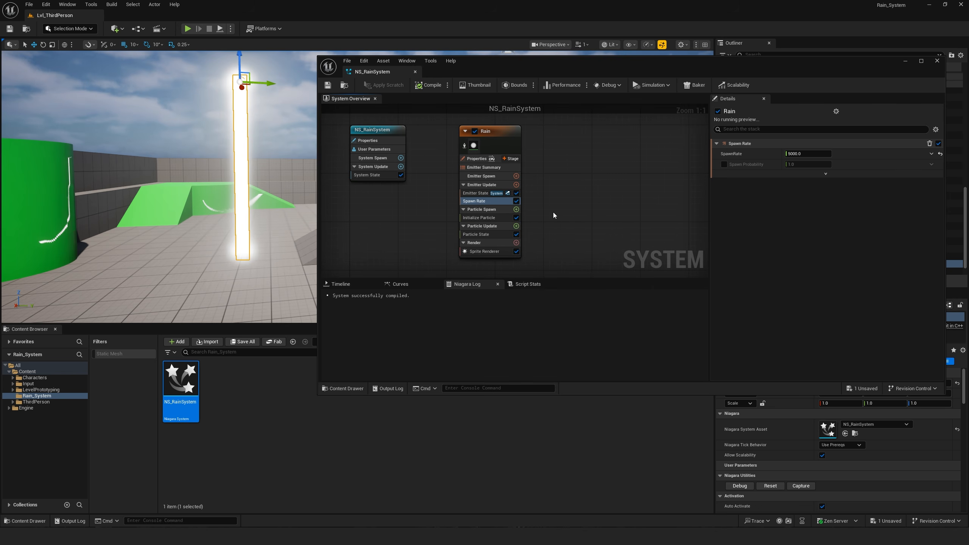
left_click_drag(544, 67, 530, 67)
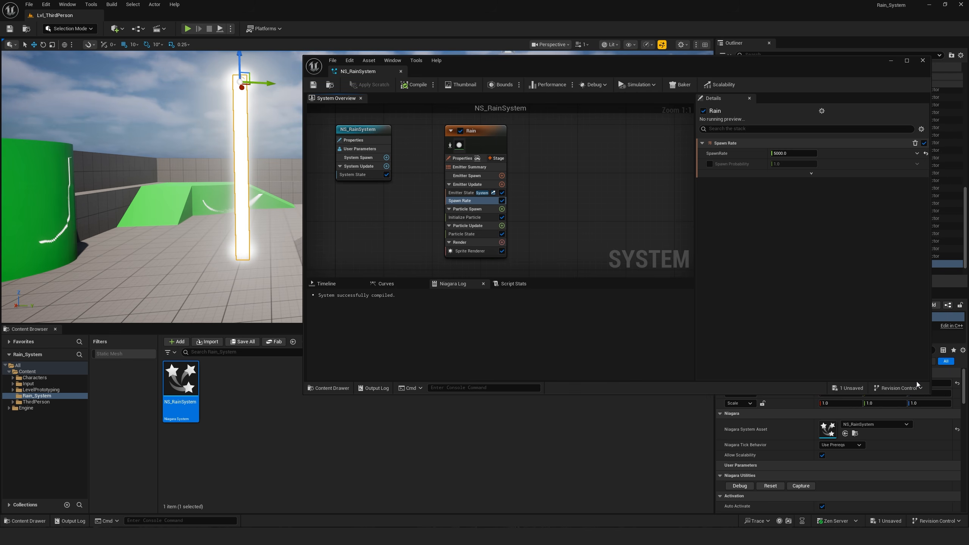
left_click_drag(799, 393, 799, 480)
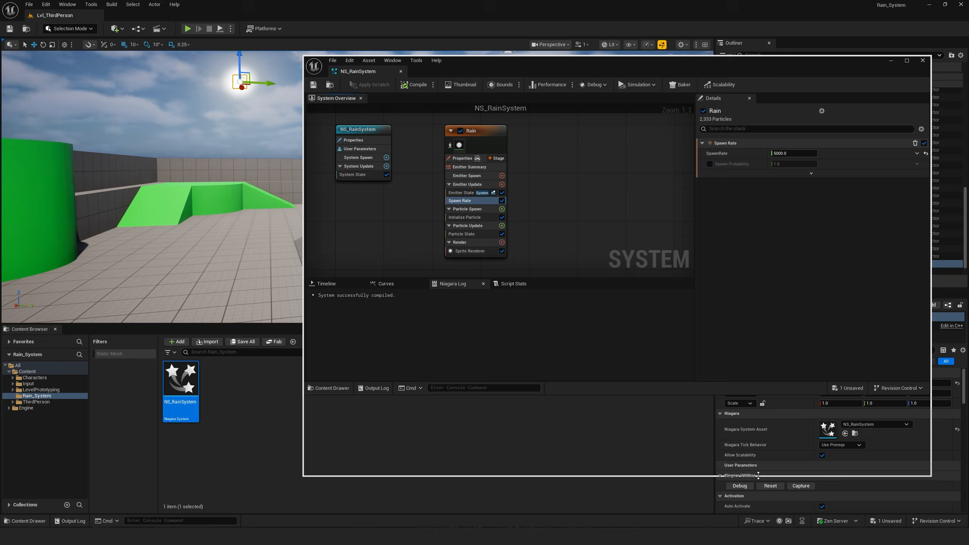
left_click_drag(302, 203, 327, 202)
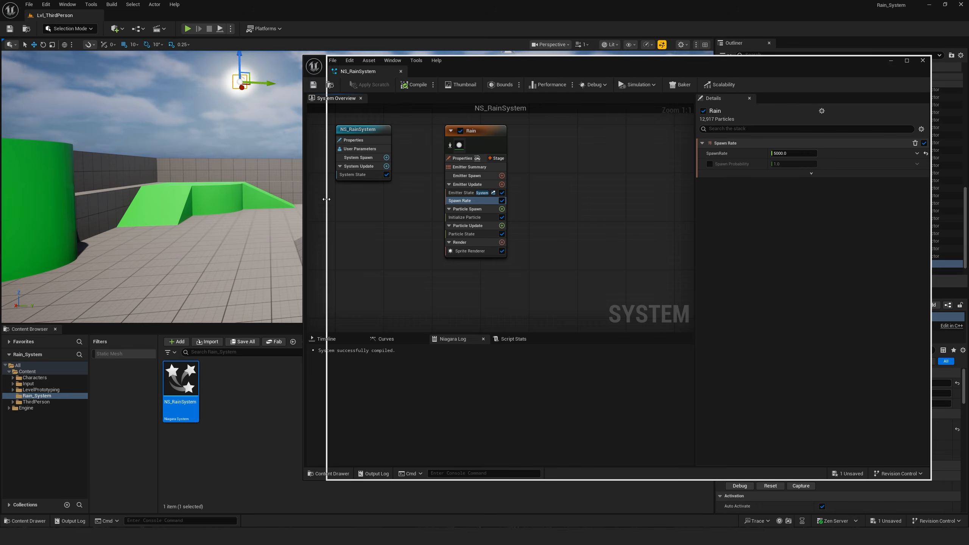
right_click_drag(445, 202, 496, 231)
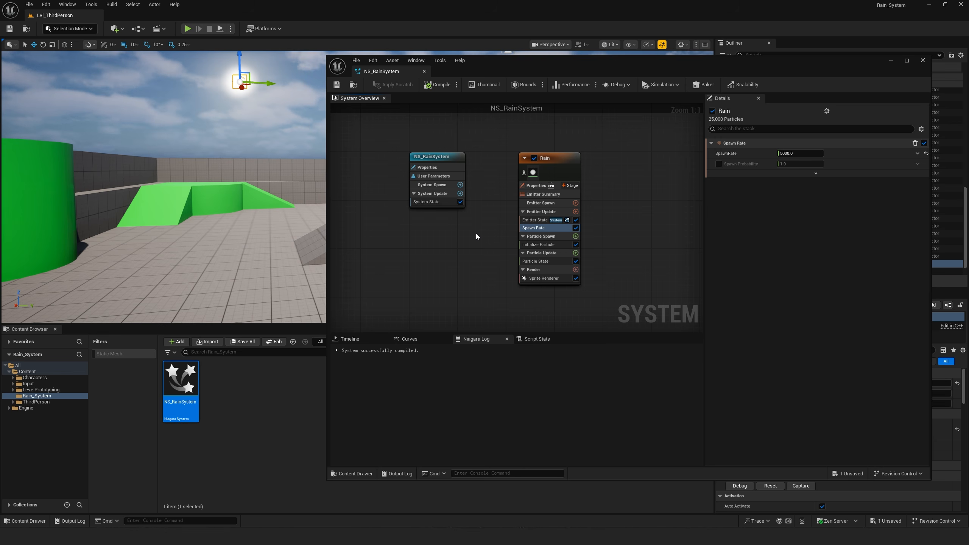
Add a Shape Location module to the Rain emitter's Particle Spawn group and set its shape primitive to Box / Plane
left_click(576, 237)
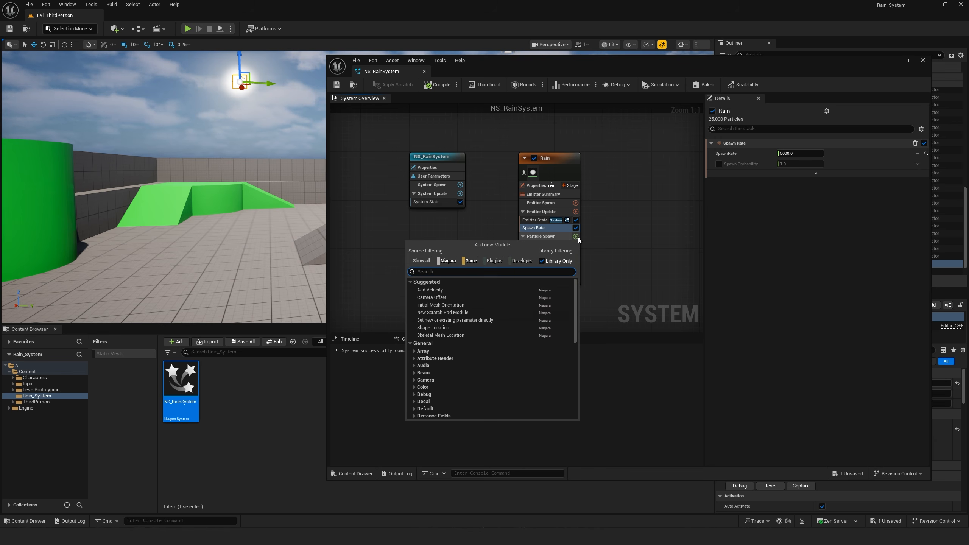
type("shape")
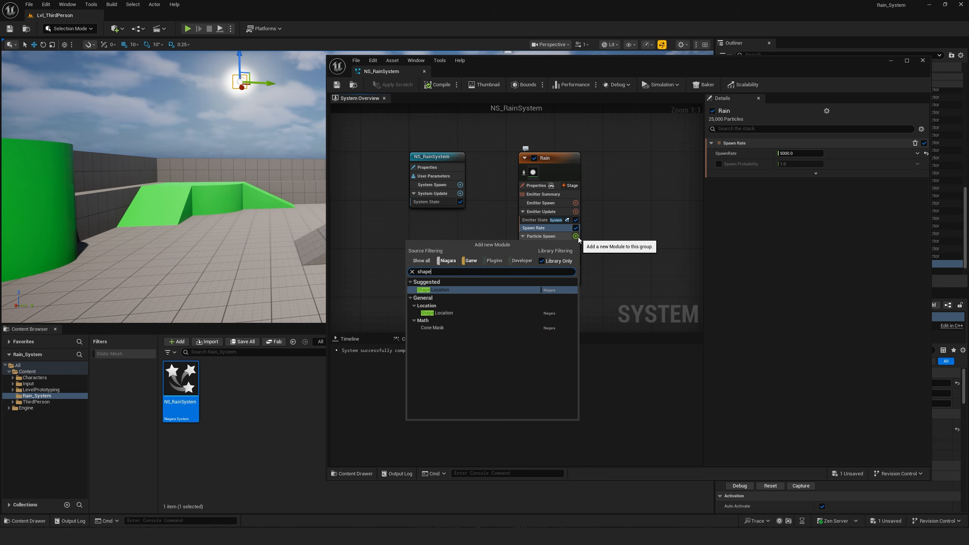
left_click(442, 314)
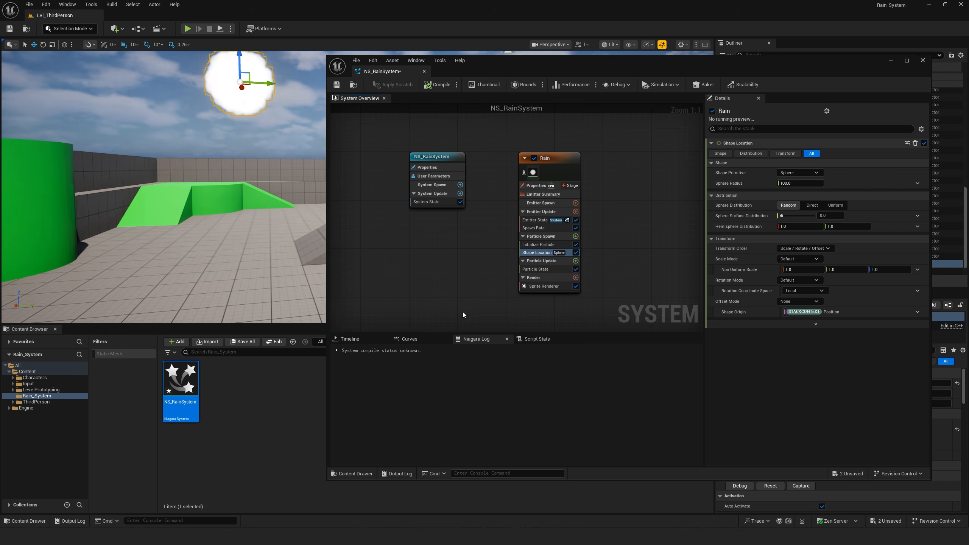
left_click(803, 172)
left_click(798, 199)
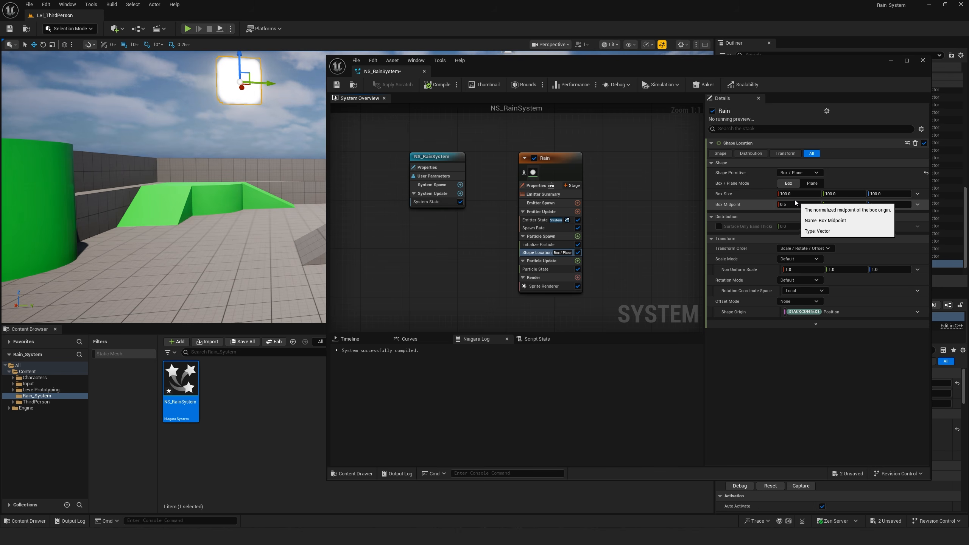
Set the Shape Location box size to 6500 in both X and Y
left_click(801, 193)
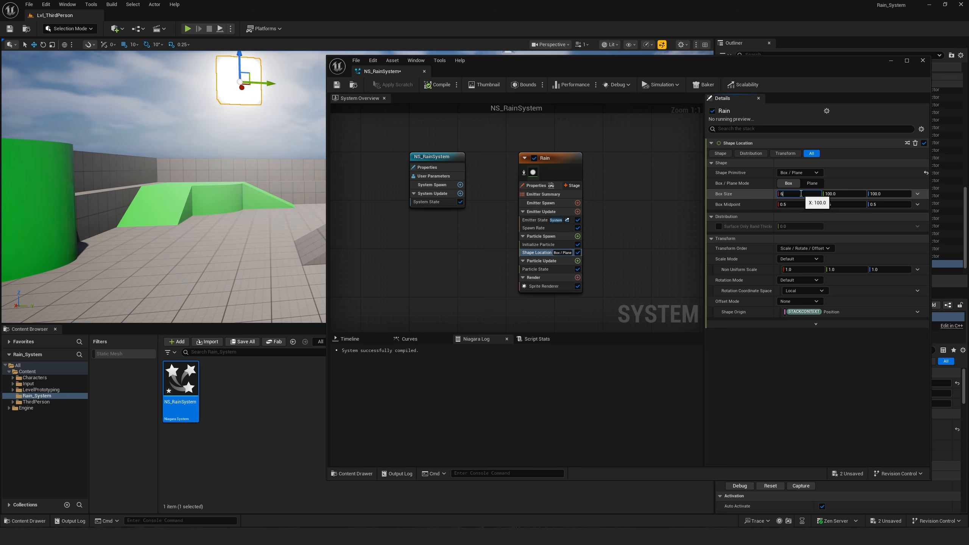
type("6500")
key("Return")
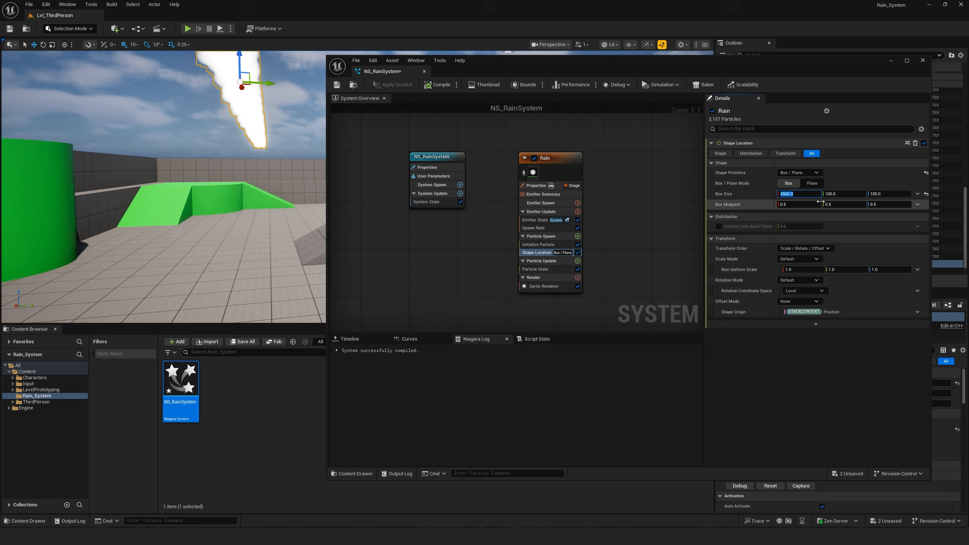
left_click(844, 195)
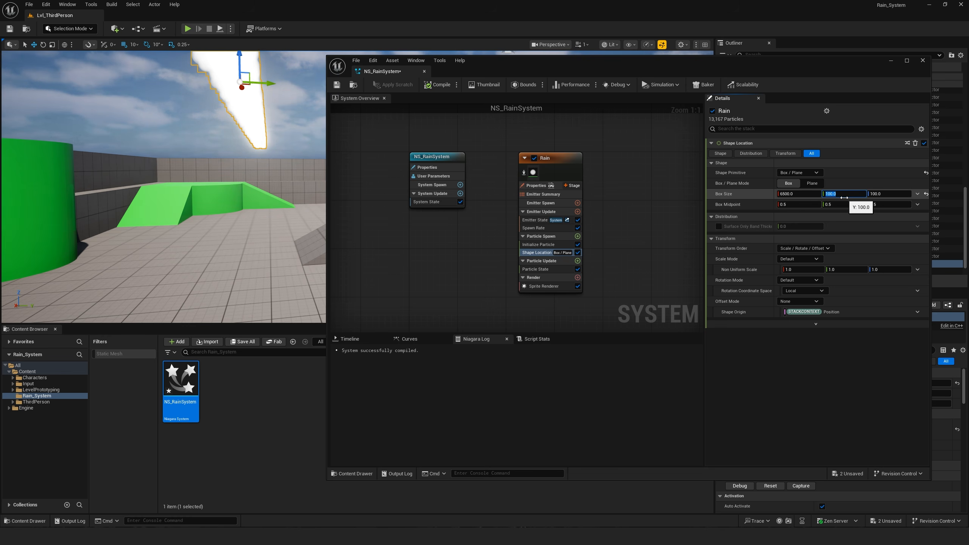
type("6500")
key("Return")
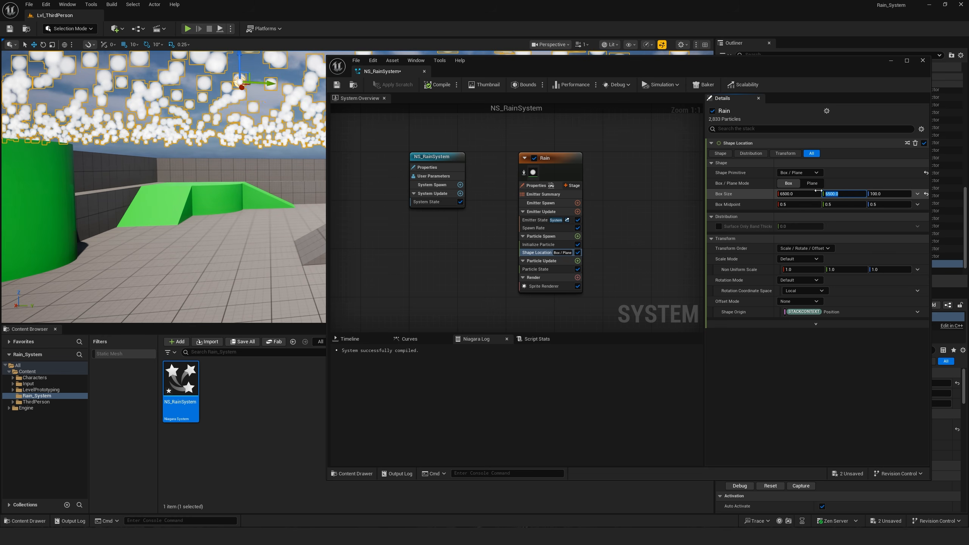
Set the sprite size mode of the Initialize Particle module to Random Non-Uniform
right_click_drag(629, 228, 586, 220)
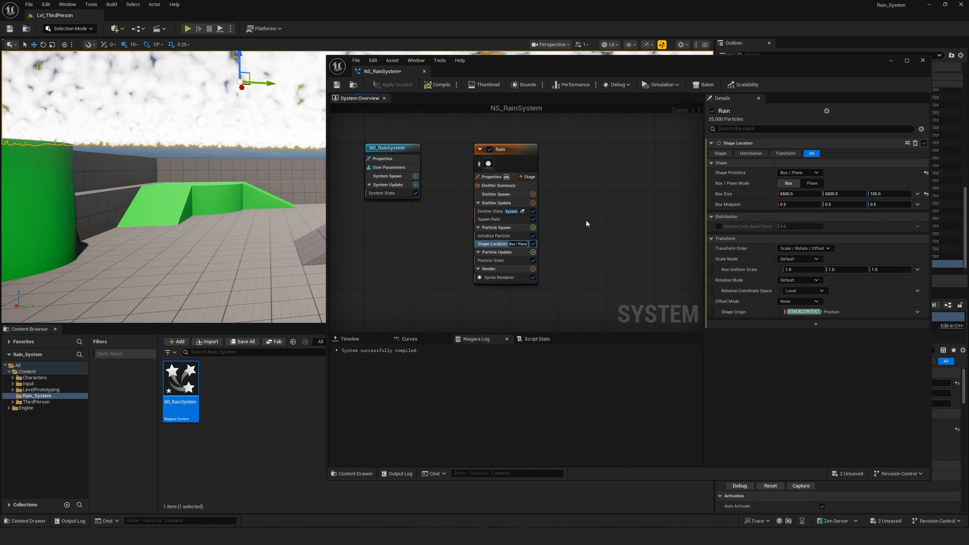
left_click(507, 237)
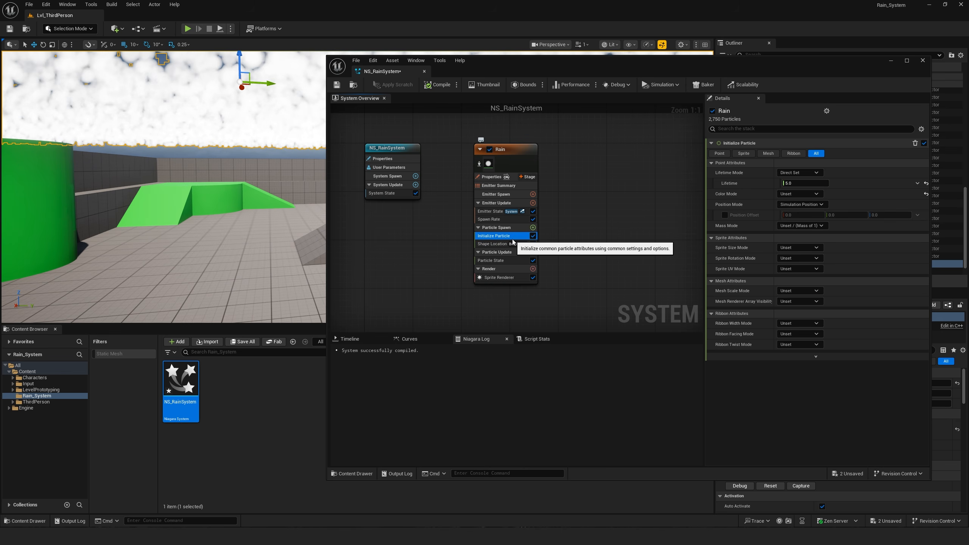
left_click(803, 247)
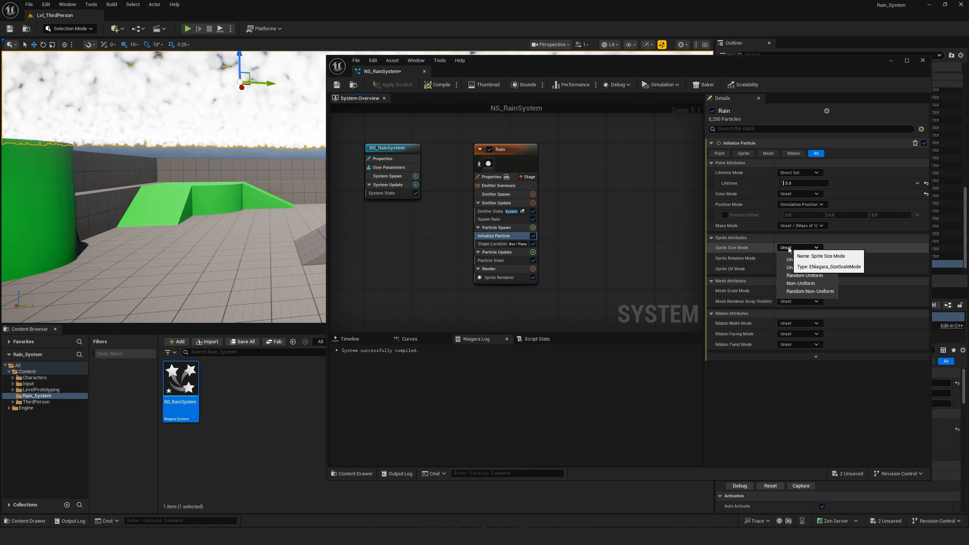
left_click(797, 291)
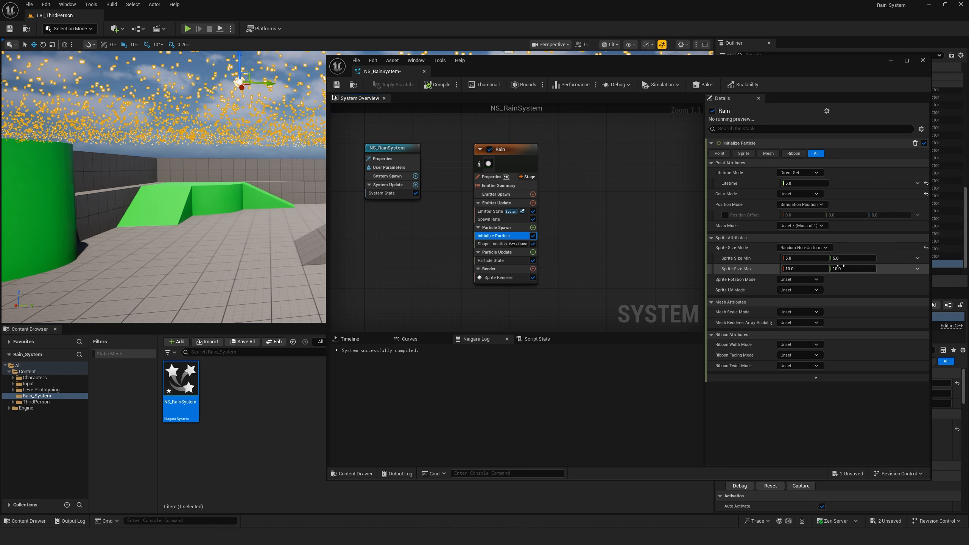
Set the minimum sprite size to 0.1 by 10 and the maximum to 1 by 50, and save the system
left_click(793, 258)
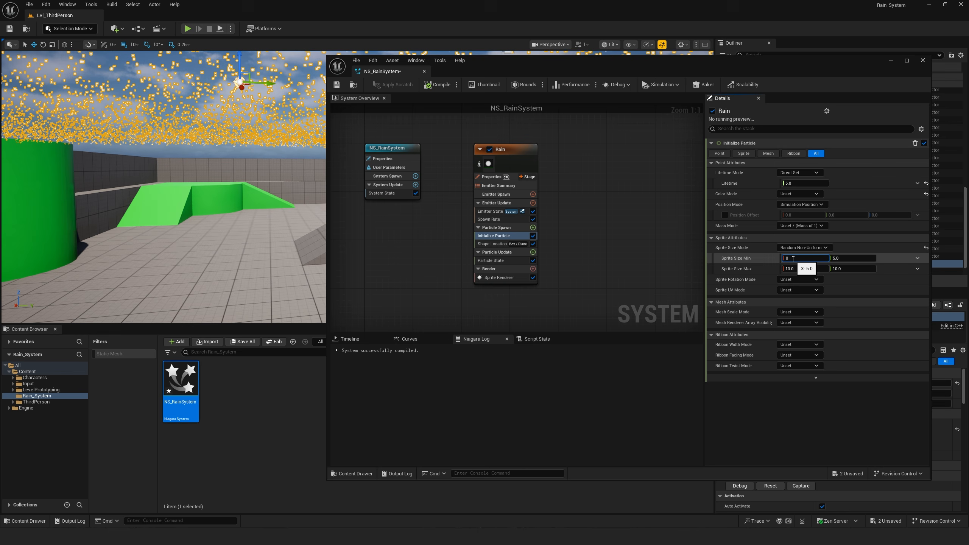
key("Return")
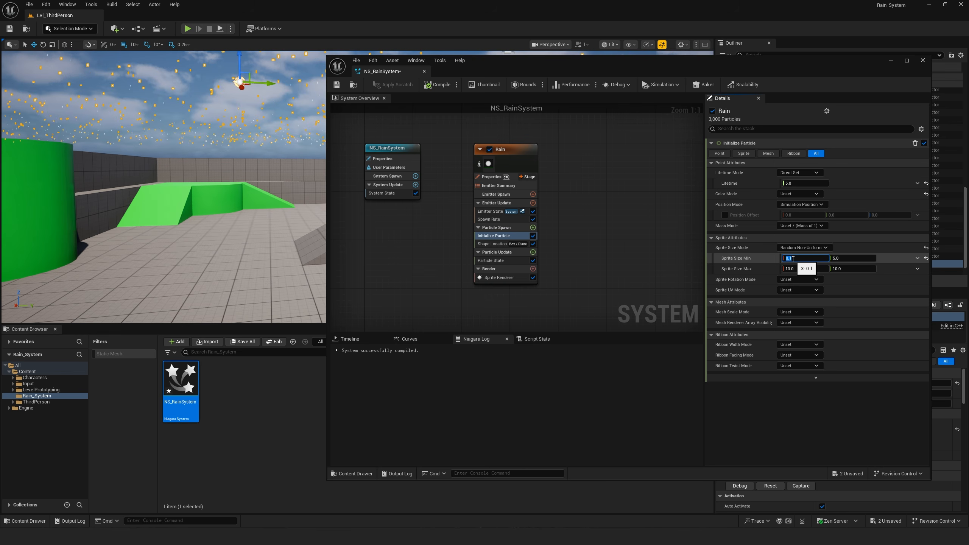
left_click(794, 269)
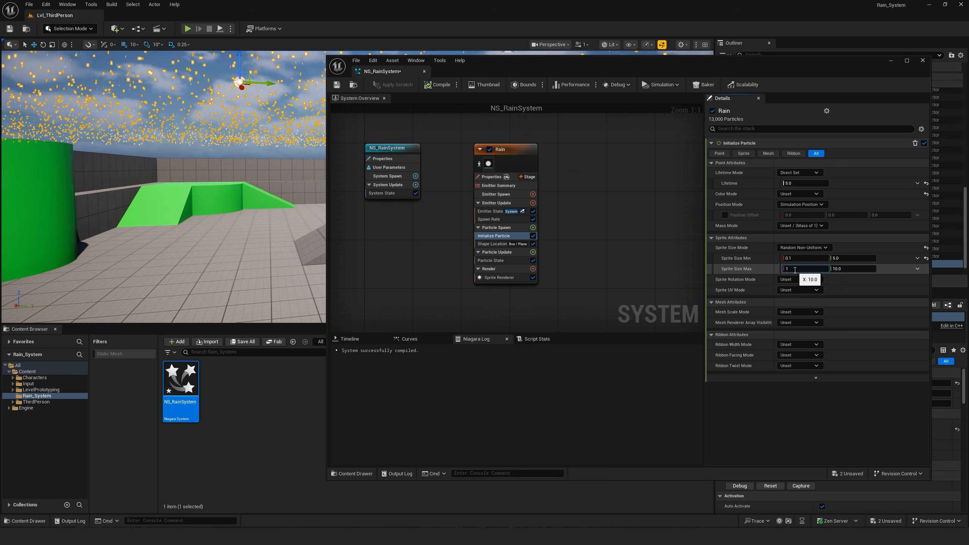
left_click(846, 261)
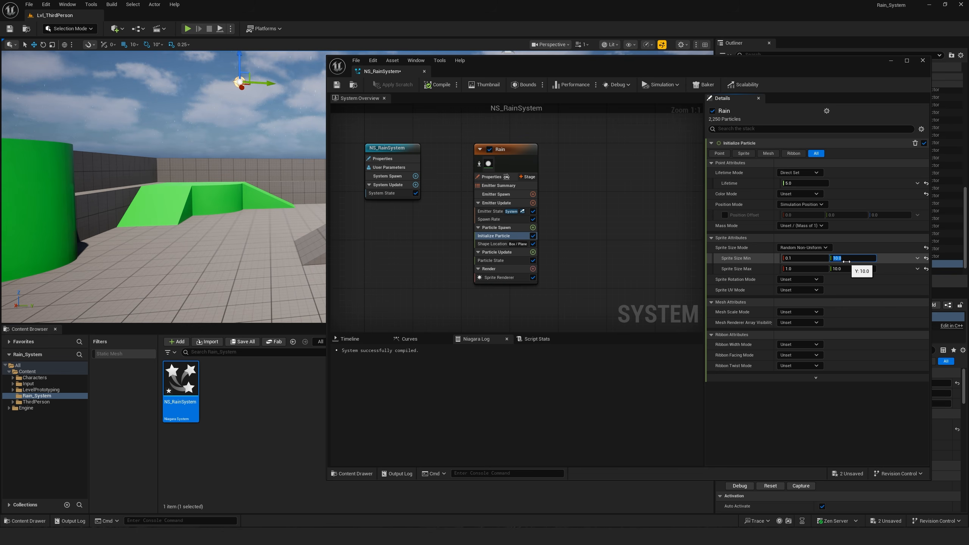
left_click(843, 269)
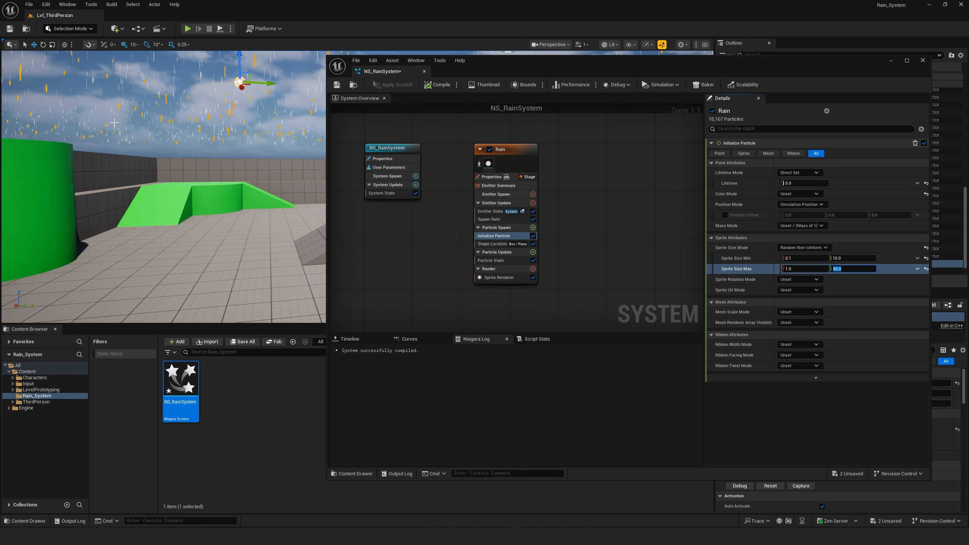
left_click(337, 84)
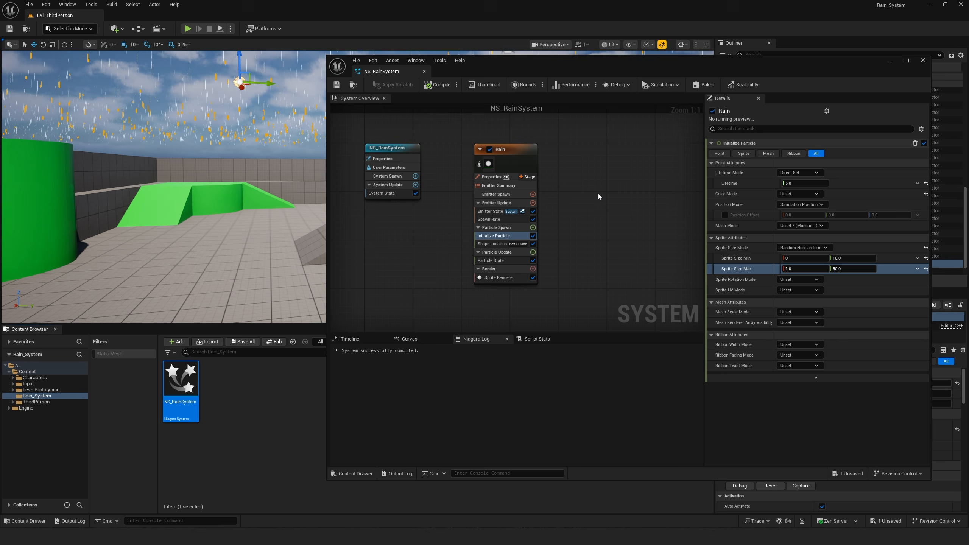
Add an Add Velocity module to Particle Spawn and fix its unmet dependency by adding SolveForcesAndVelocity
left_click(533, 228)
type("add")
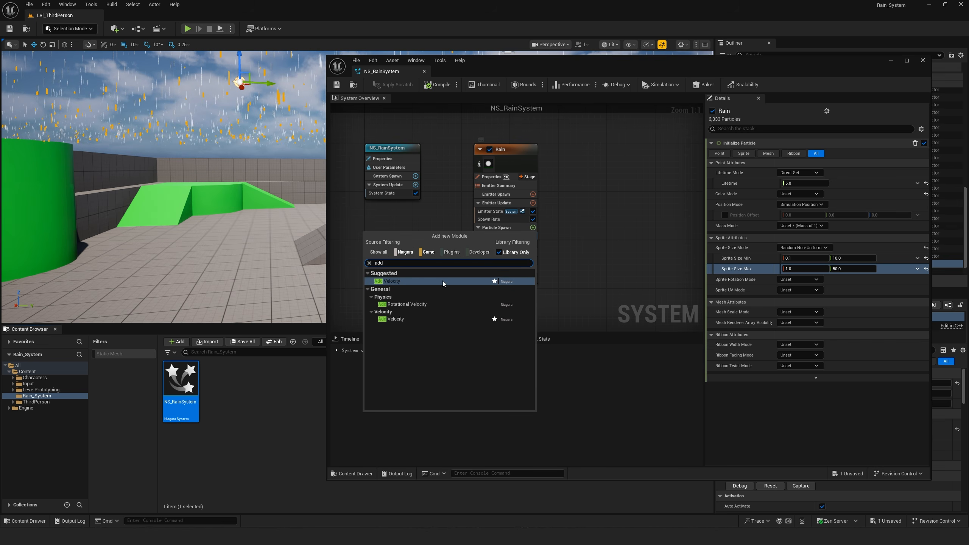
left_click(436, 282)
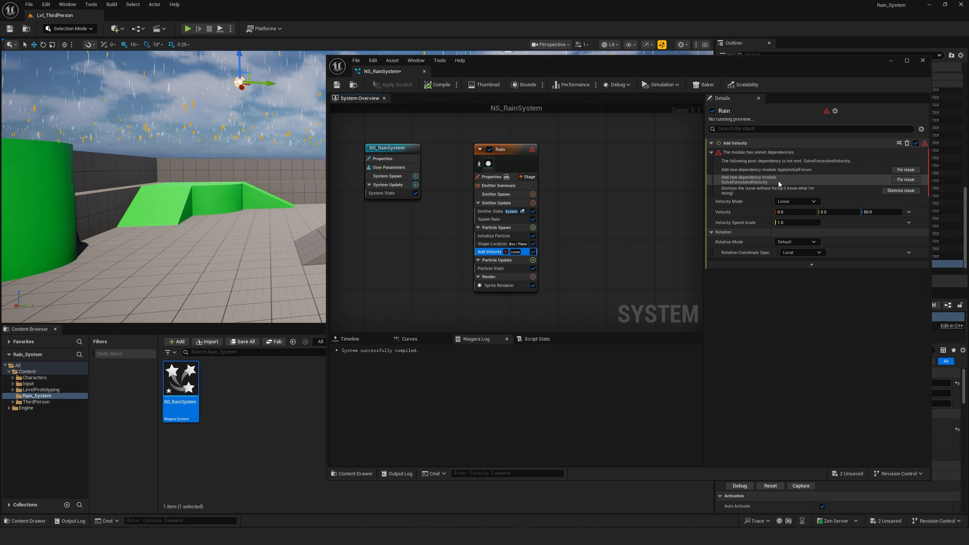
left_click(906, 179)
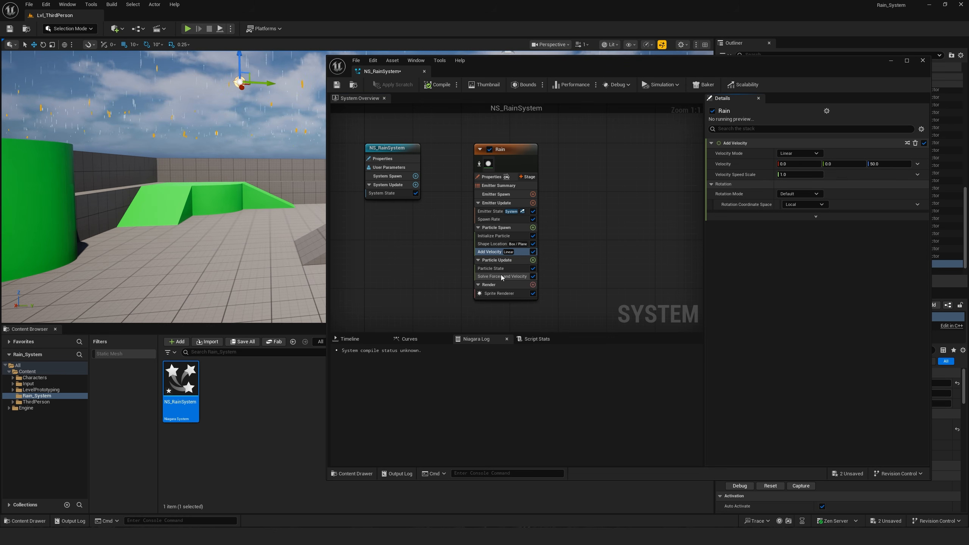
Switch the Velocity input of the Rain emitter's Add Velocity module to Random Range Vector
left_click(503, 253)
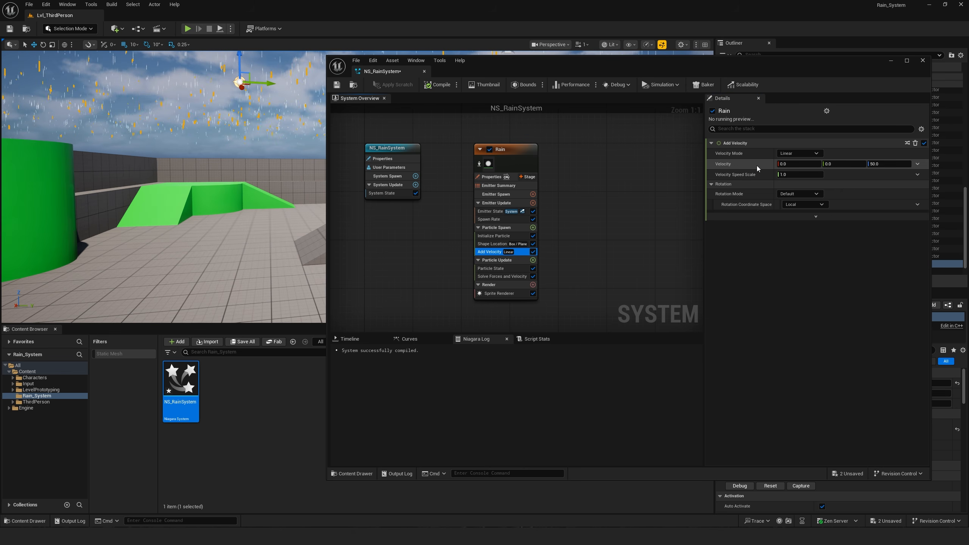
left_click(917, 164)
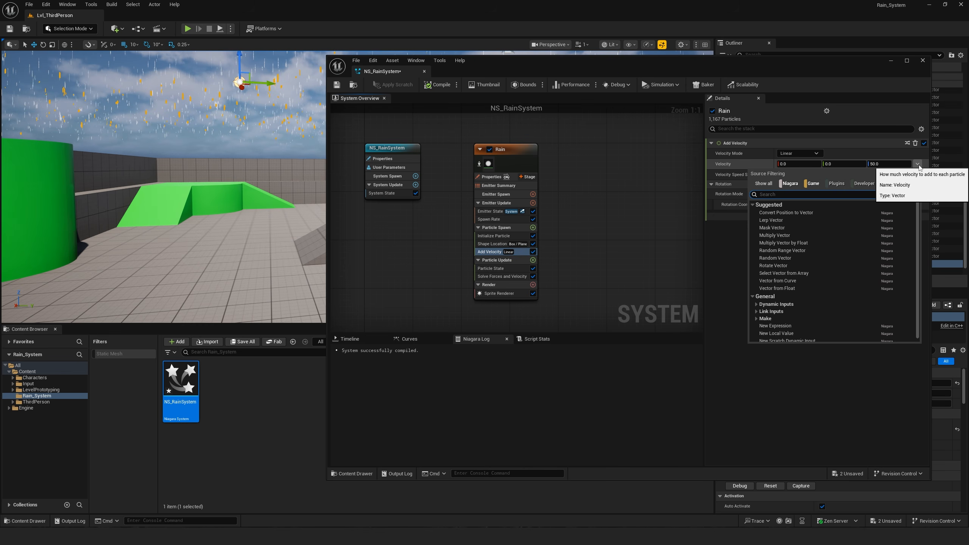
left_click(767, 250)
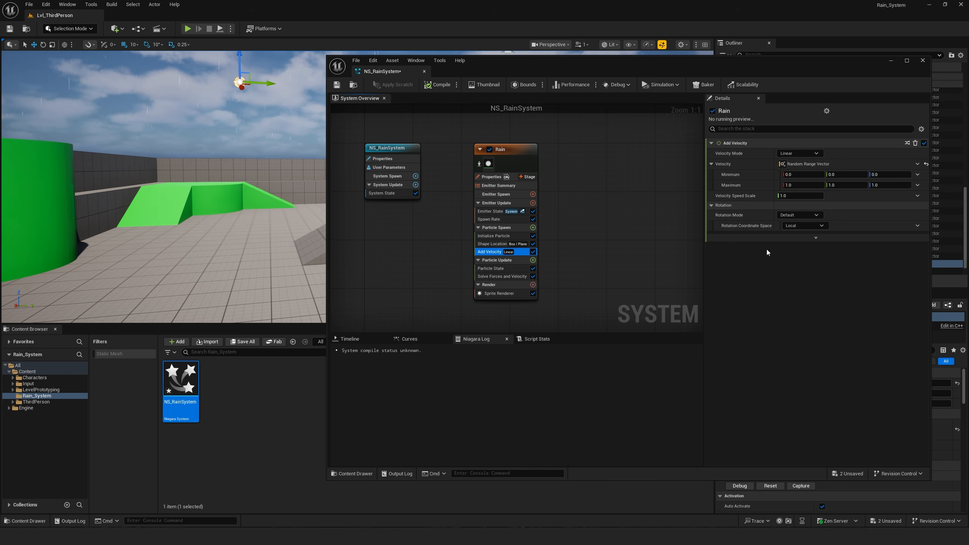
Set the random velocity range to a minimum of Y 400, Z -900 and a maximum of Y 900, Z -1200
left_click(840, 175)
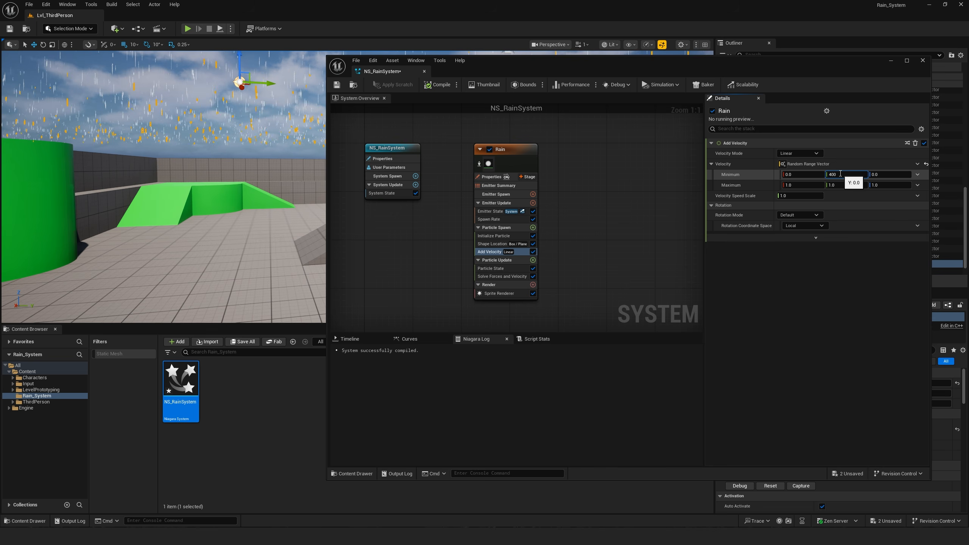
left_click(840, 185)
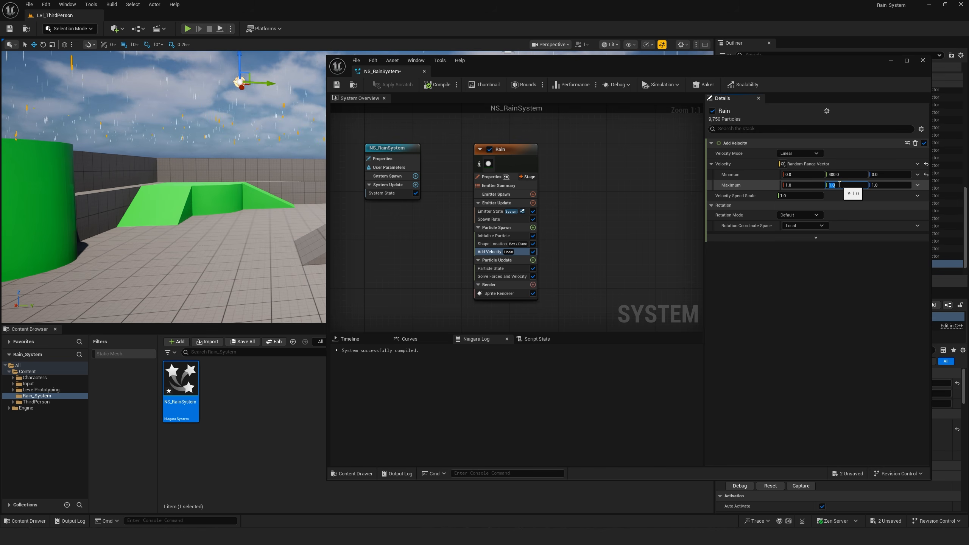
type("900")
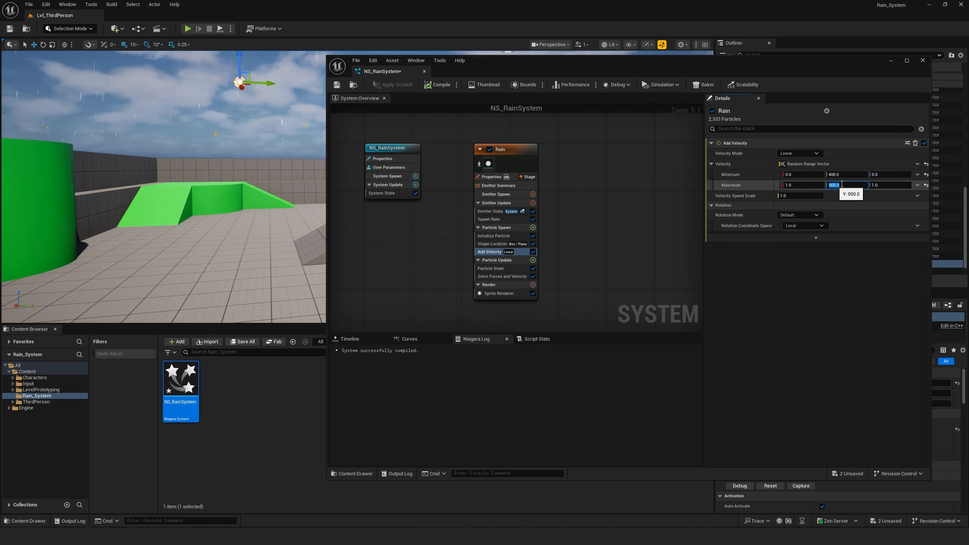
left_click(889, 175)
type("-9")
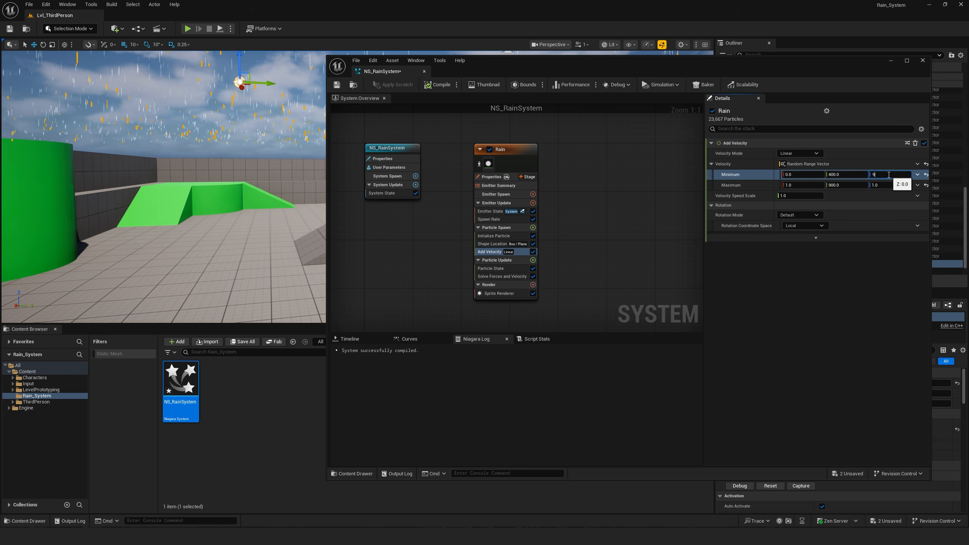
type("00")
left_click(878, 186)
type("-18")
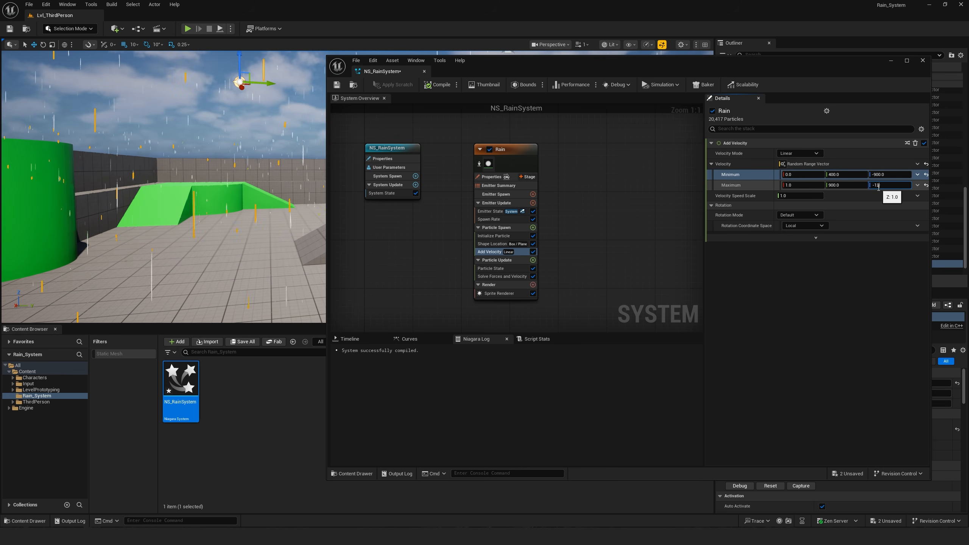
type("00")
key("Return")
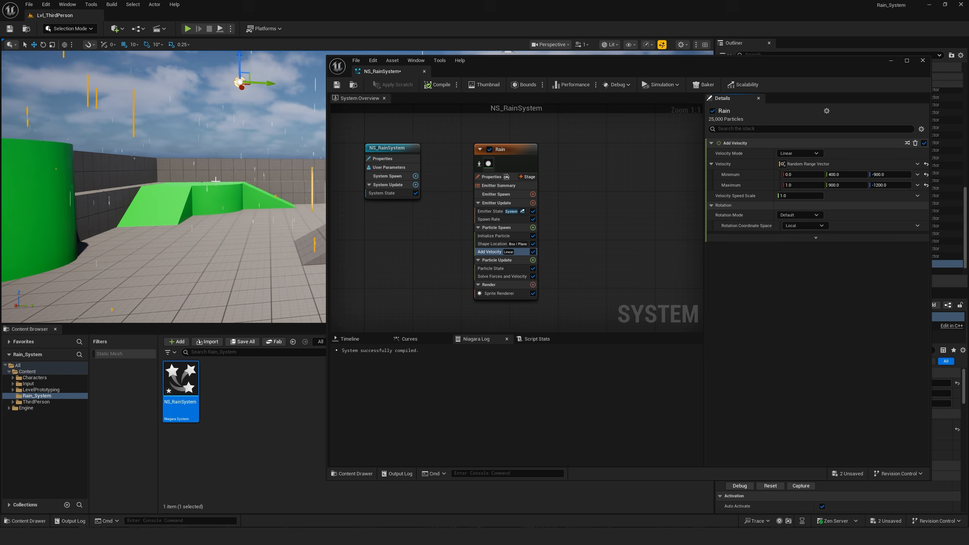
Set the Sprite Renderer's alignment to Velocity Aligned and save the system
left_click(513, 293)
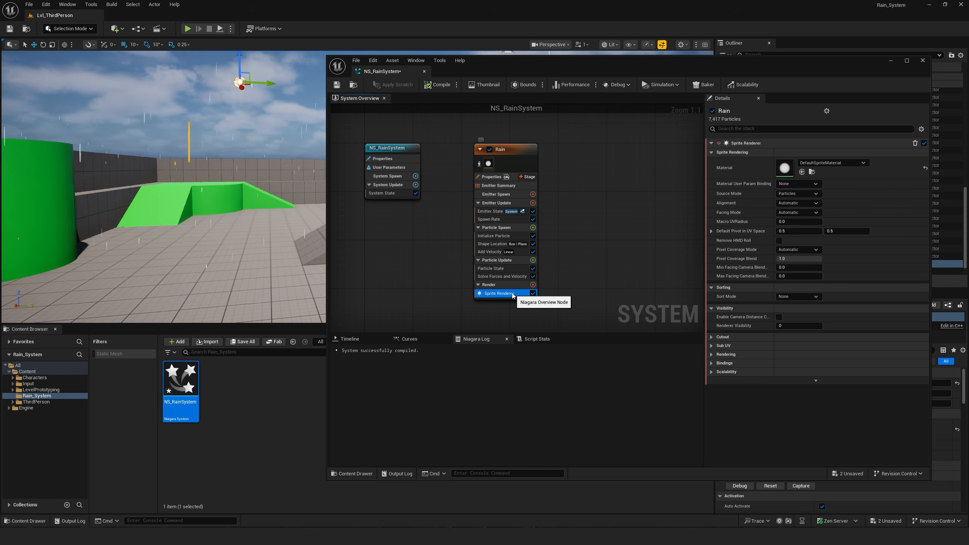
left_click(797, 203)
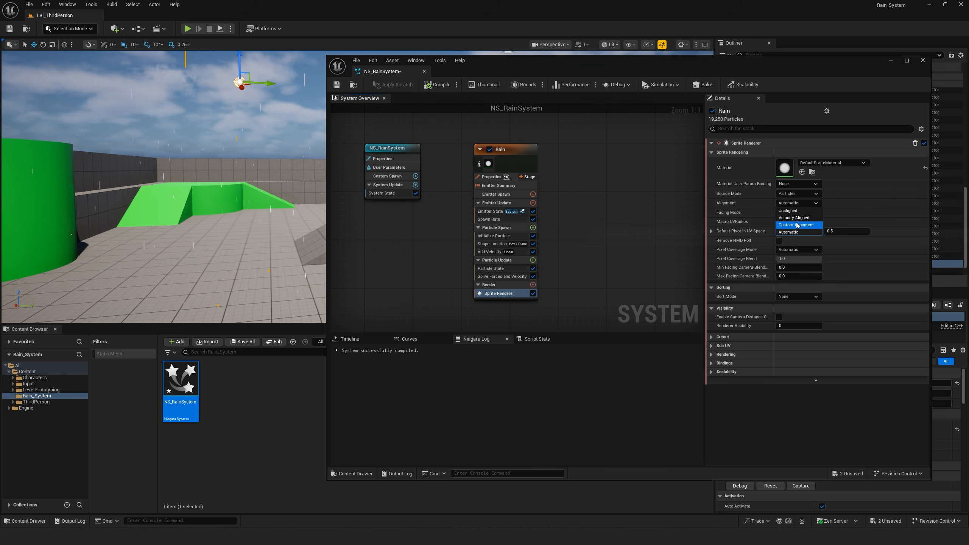
left_click(795, 217)
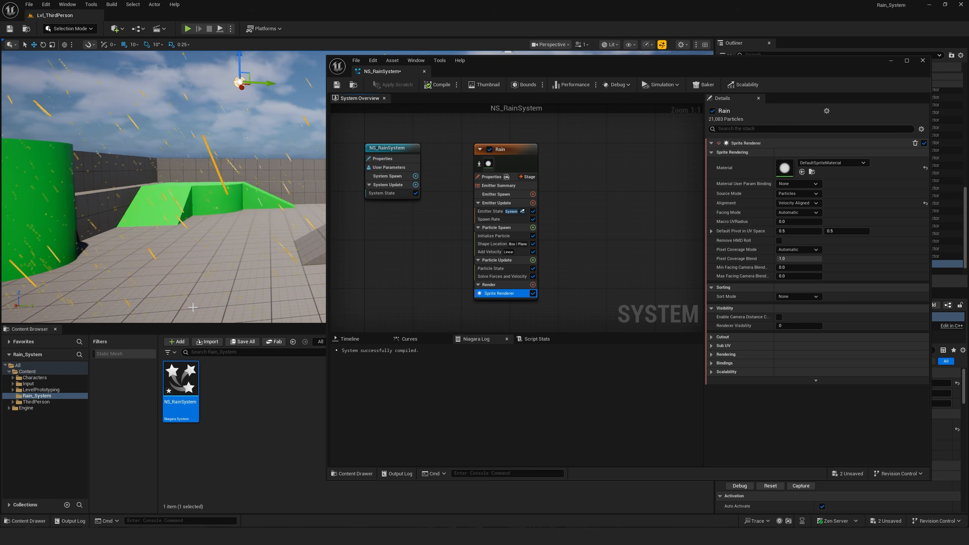
left_click(337, 86)
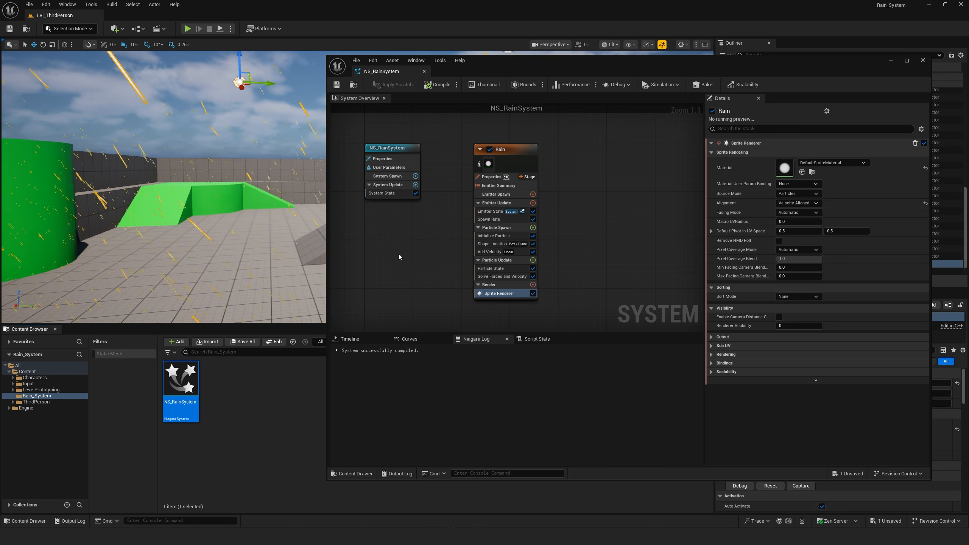
Set the particle lifetime in the Rain emitter's Initialize Particle module to 2
left_click(496, 236)
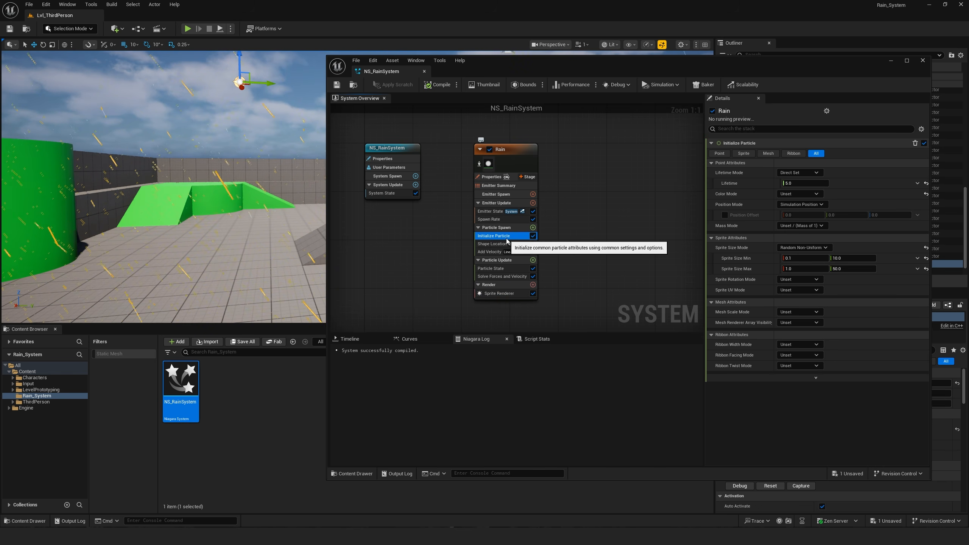
left_click(795, 183)
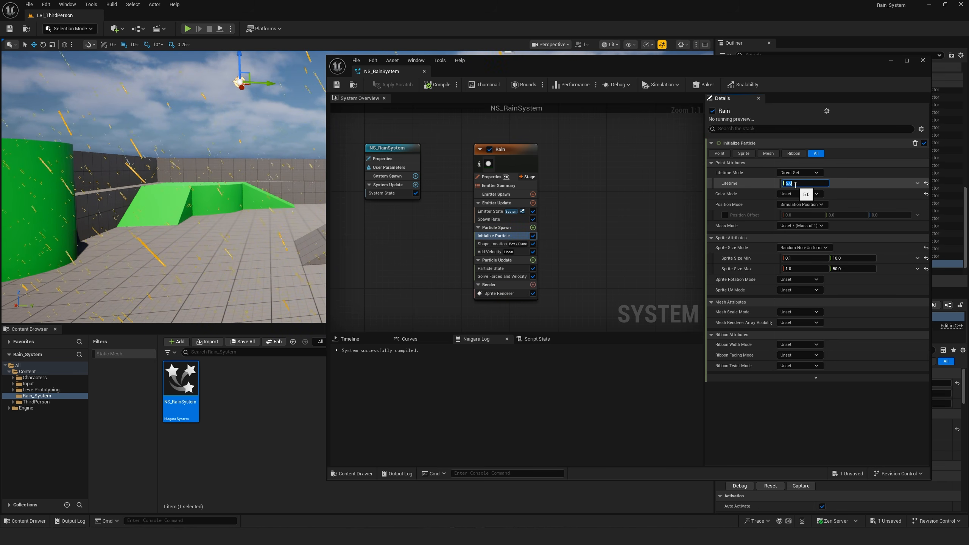
type("2")
left_click(660, 224)
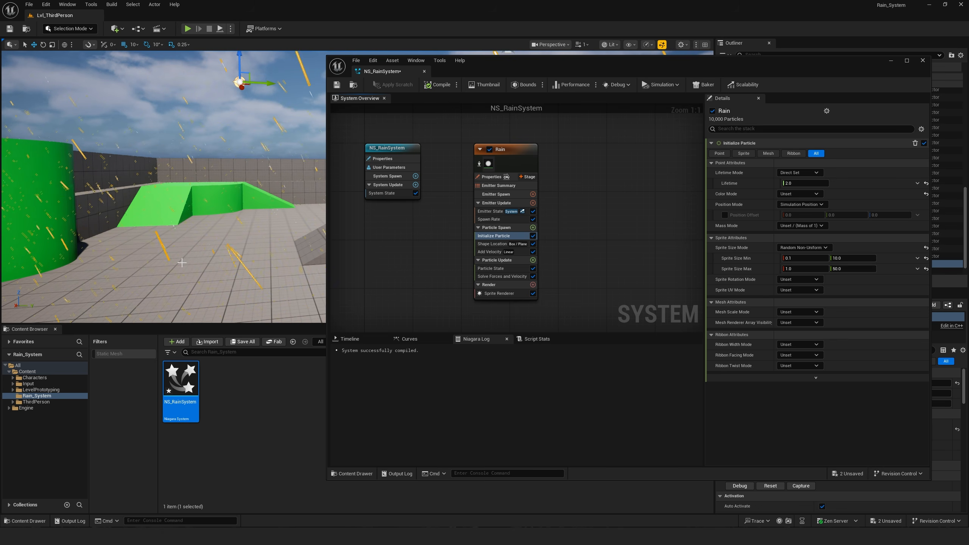
Add a Collision module to the Rain emitter's Particle Update and set its Particle Radius Scale to 0.1
left_click(533, 261)
type("colli")
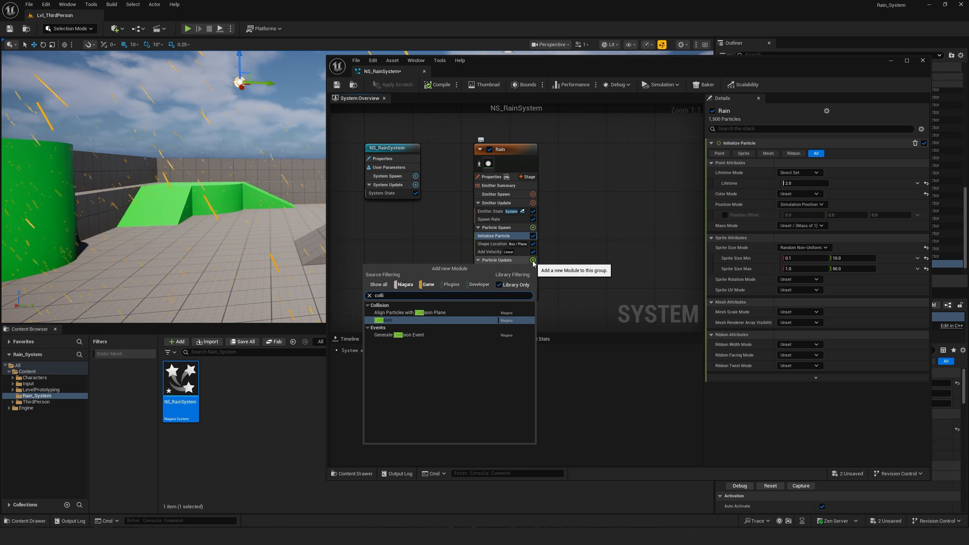
left_click(421, 321)
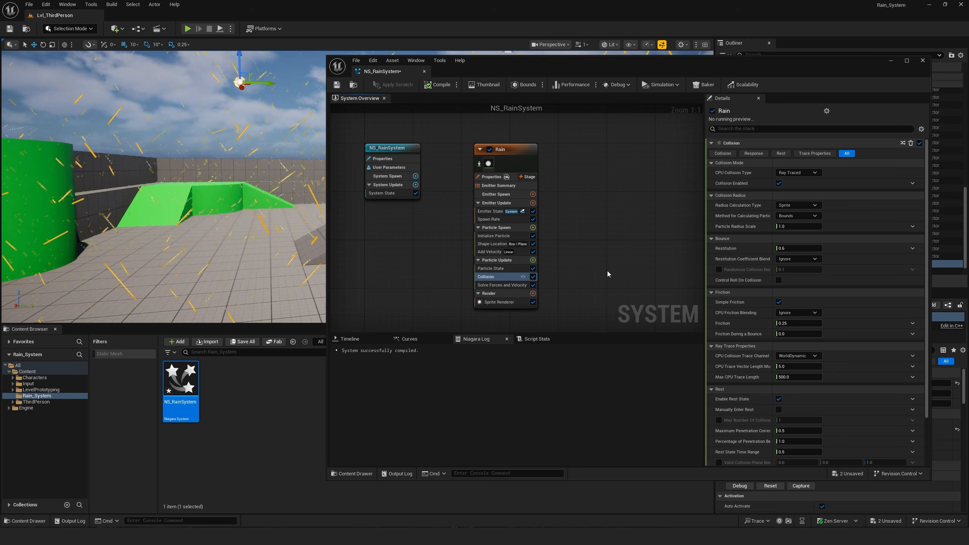
left_click(791, 226)
type("0.1")
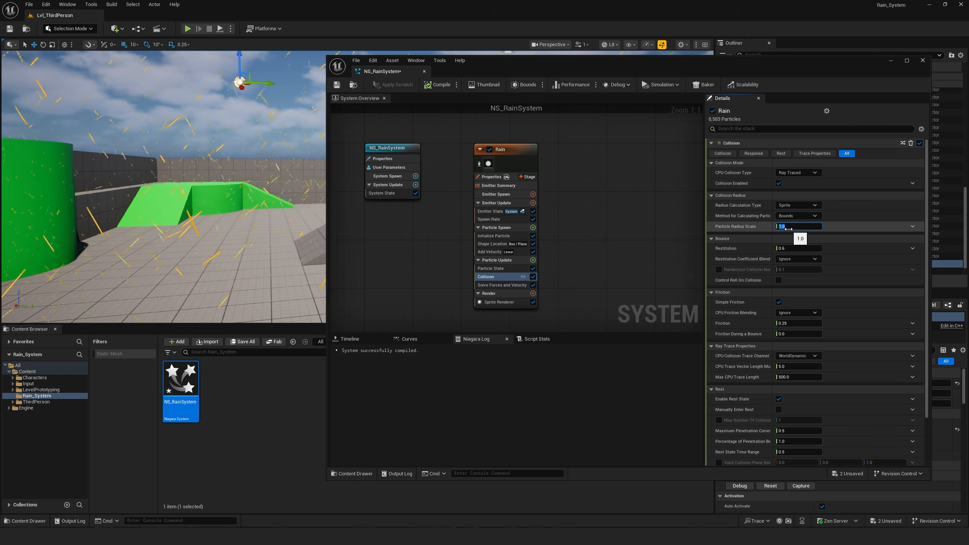
key("Return")
Add a Kill Particles module to Particle Update and link its Kill Particles input to PARTICLES HasCollided
left_click(532, 228)
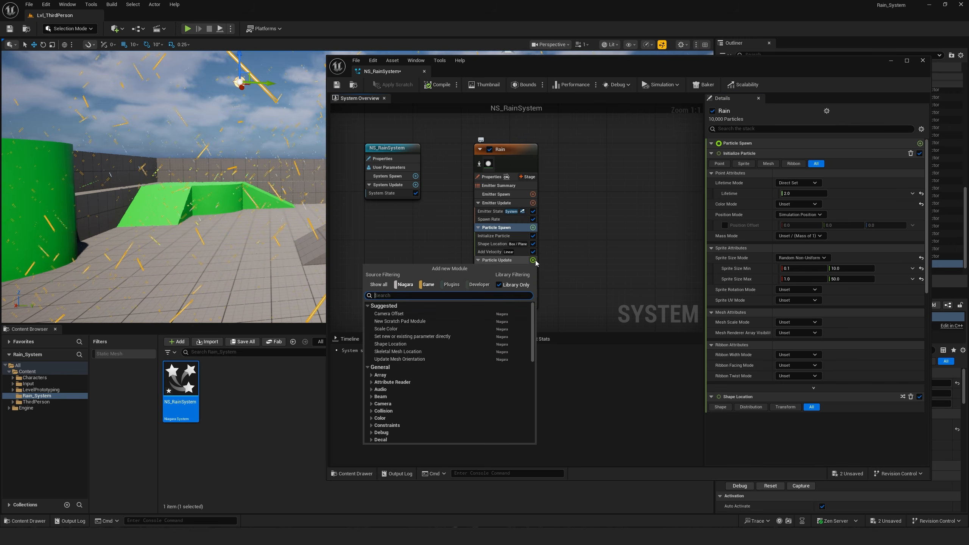
type("kill")
left_click(413, 313)
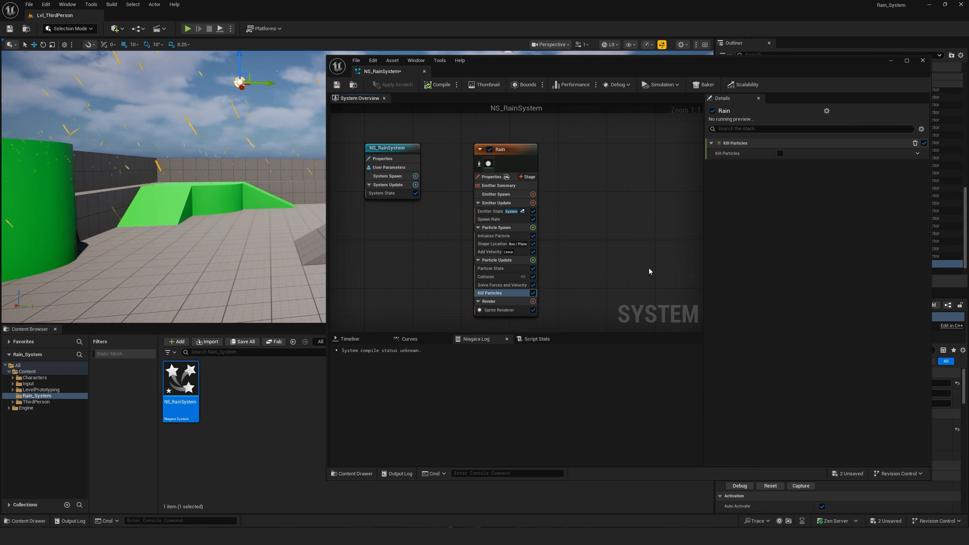
left_click(918, 153)
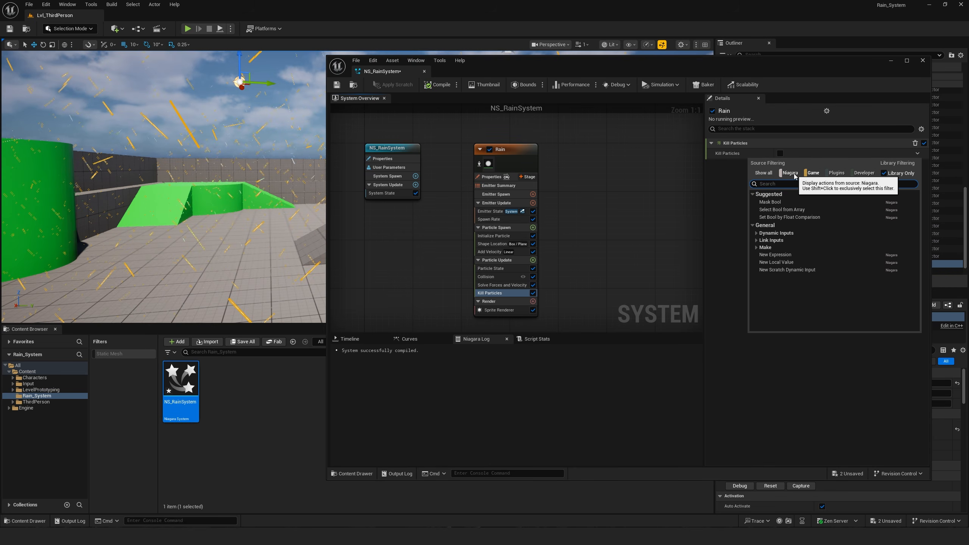
type("collided")
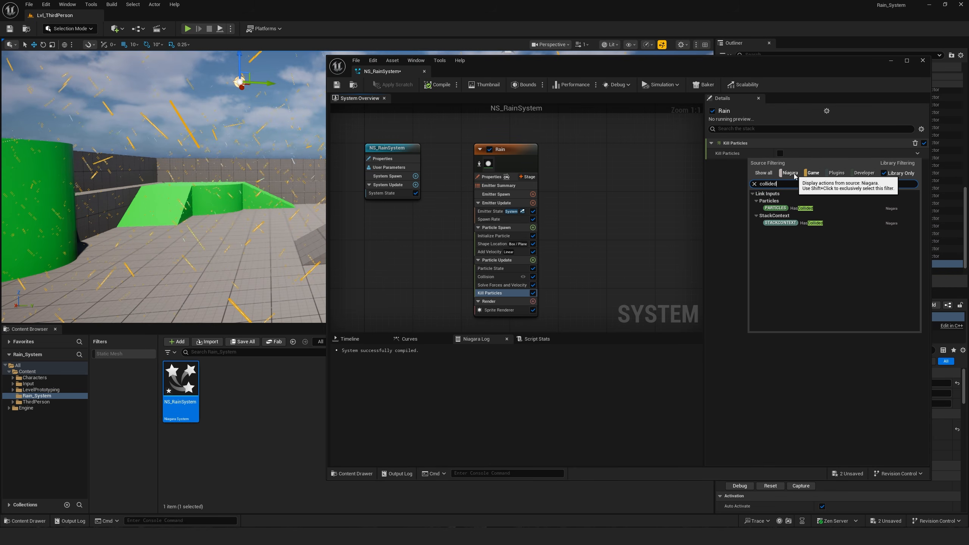
left_click(827, 207)
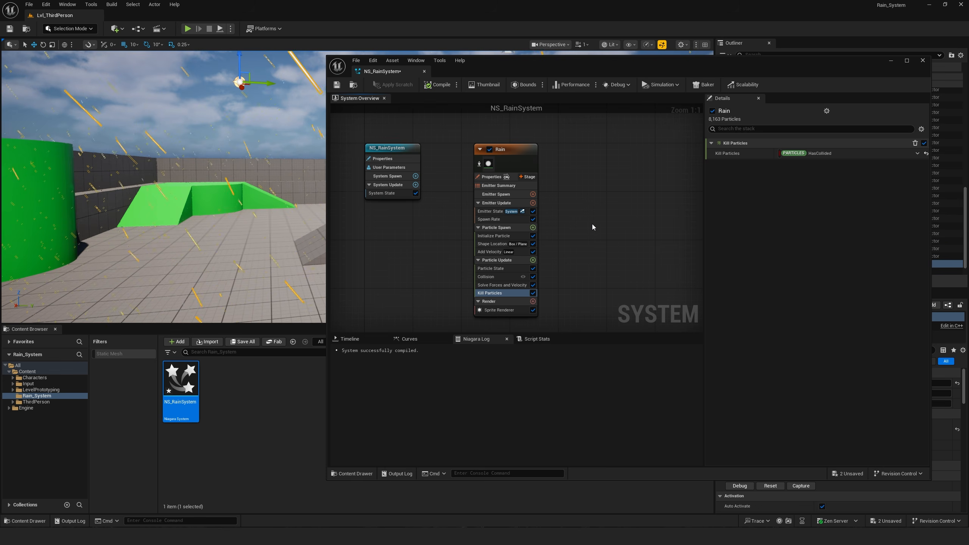
Add a Minimal emitter beside the Rain emitter and rename it Splashes
right_click_drag(592, 227, 530, 243)
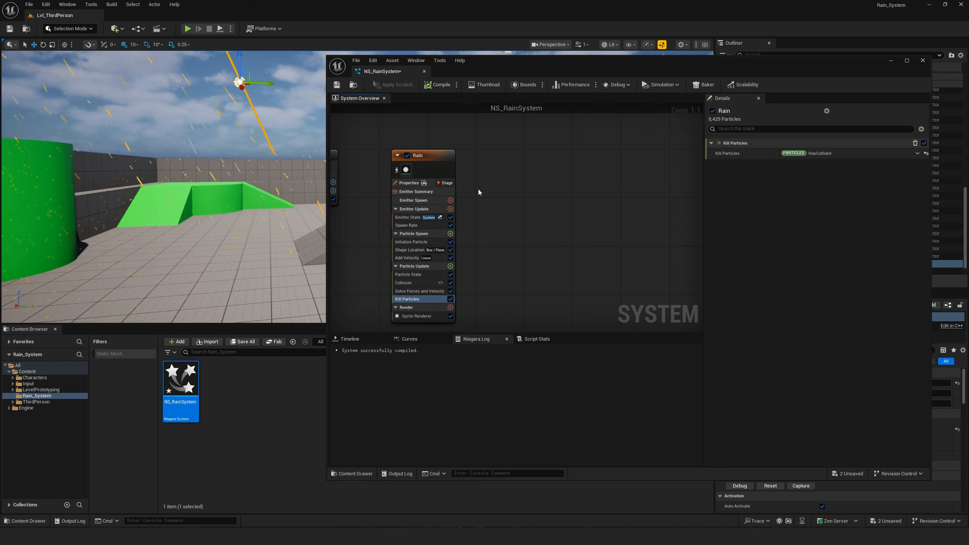
left_click(450, 173)
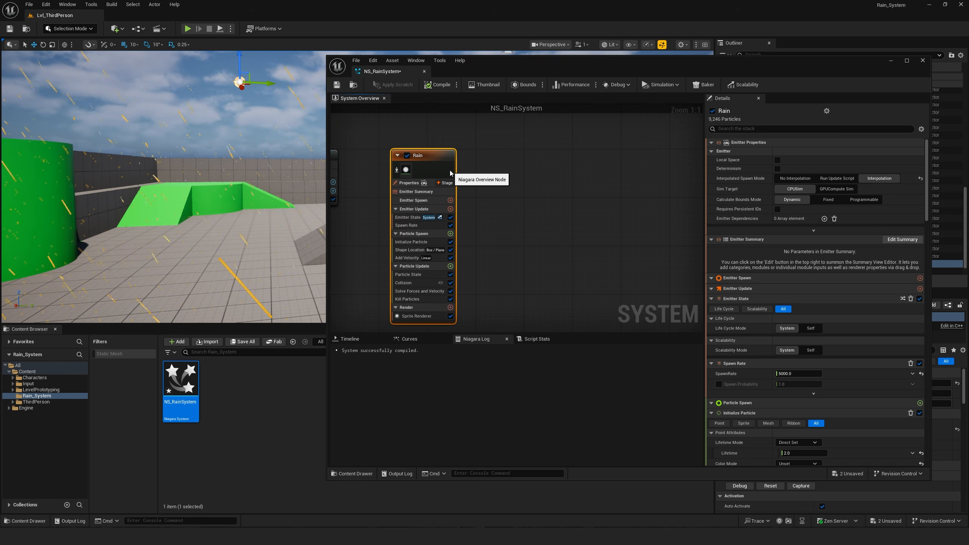
right_click(515, 169)
left_click(537, 192)
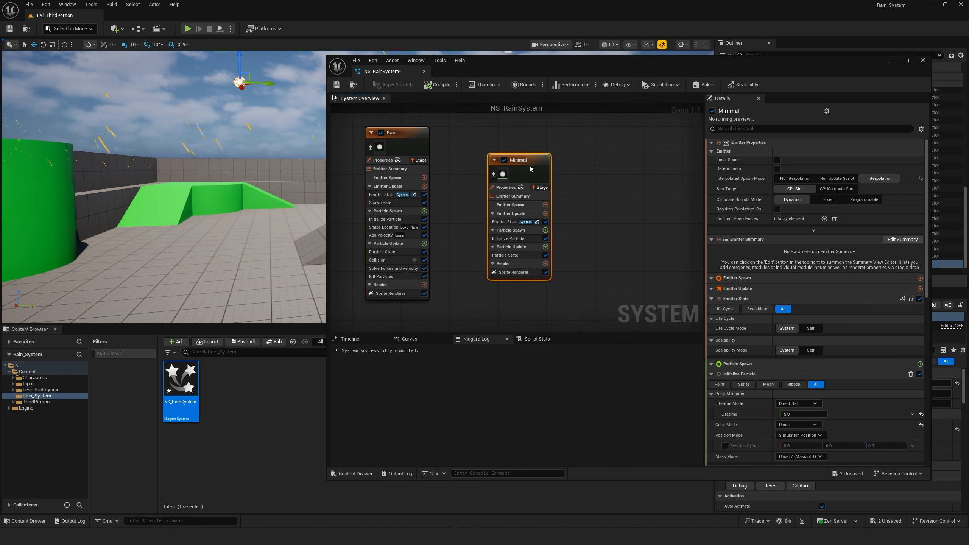
left_click_drag(523, 160, 499, 132)
right_click_drag(557, 155, 537, 195)
left_click(529, 192)
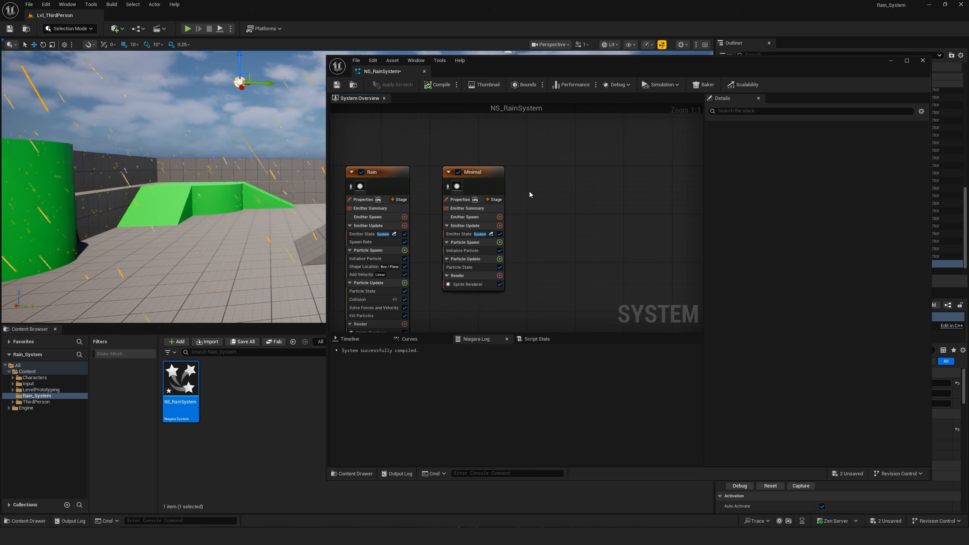
left_click(498, 181)
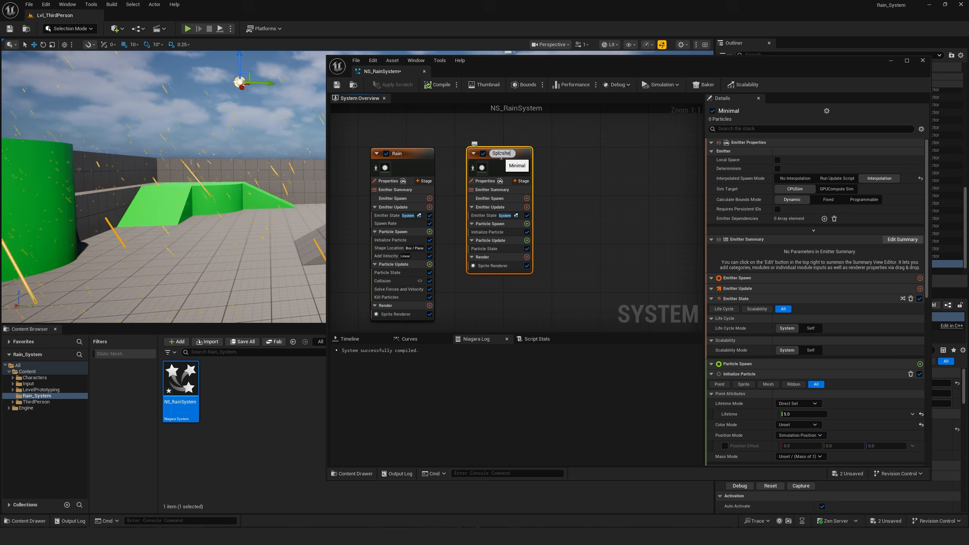
key("Return")
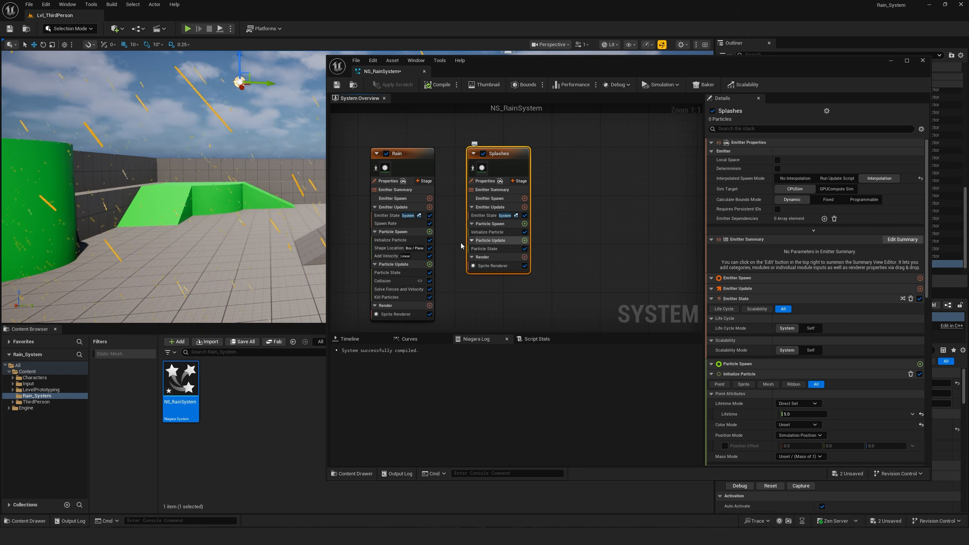
Add a Generate Collision Event module to the Rain emitter's Particle Update and enable Requires Persistent IDs in its emitter properties
type("genera")
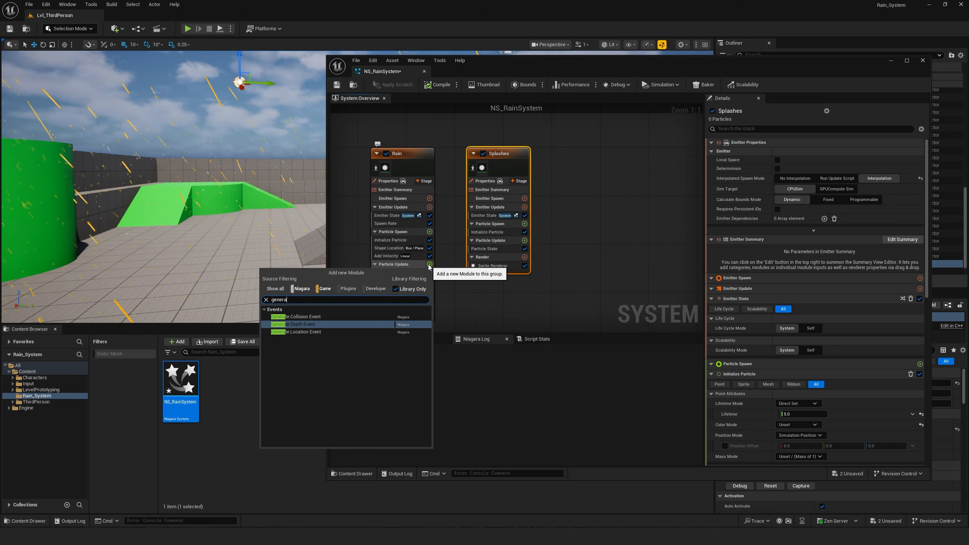
left_click(312, 317)
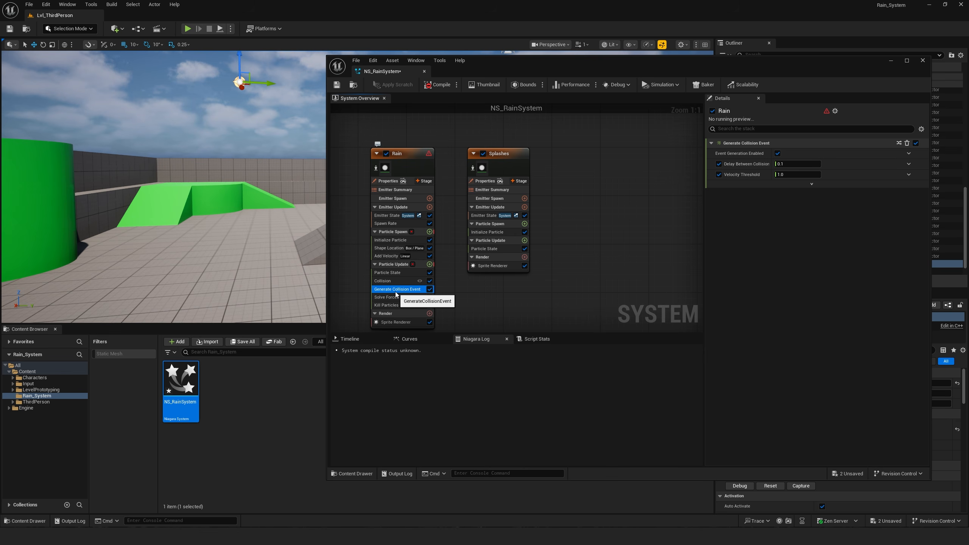
left_click(391, 181)
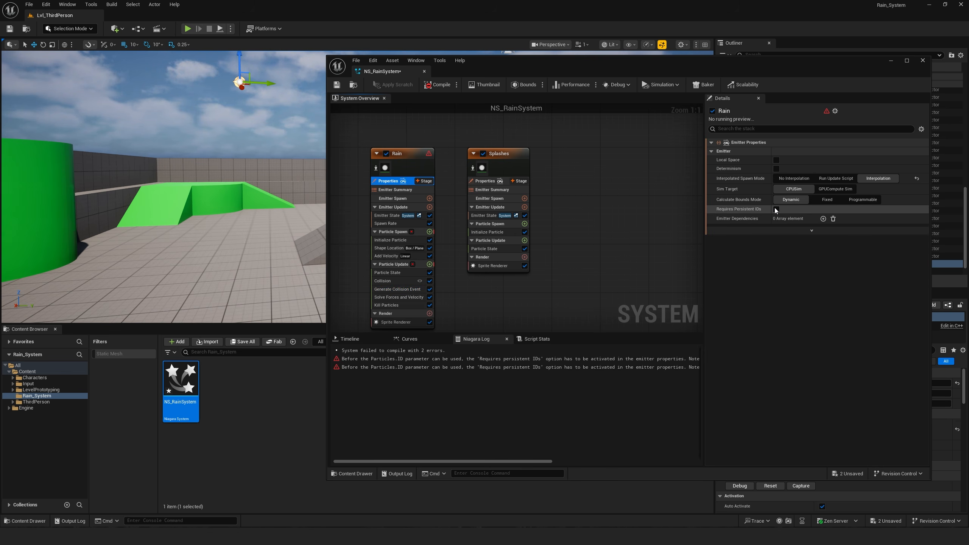
left_click(776, 209)
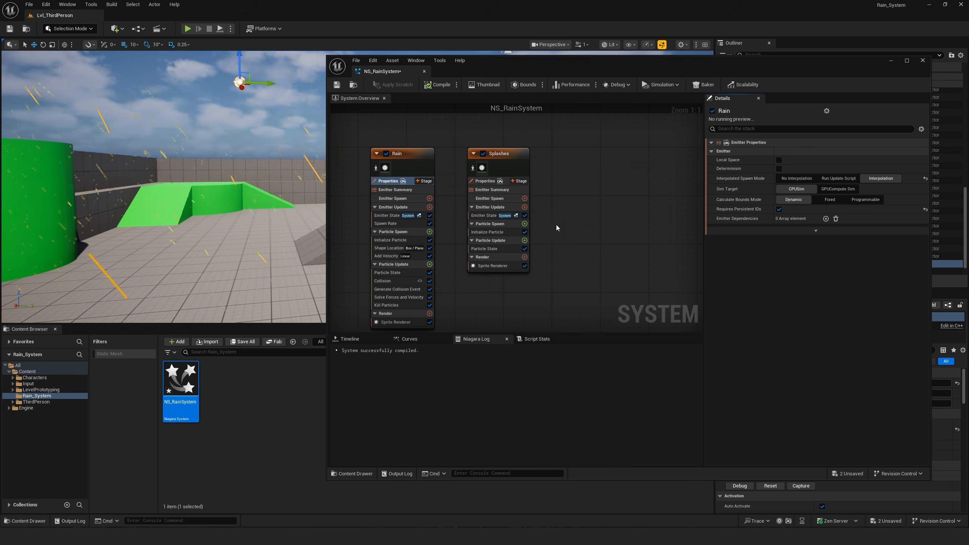
Add an Event Handler stage to the Splashes emitter
left_click(502, 170)
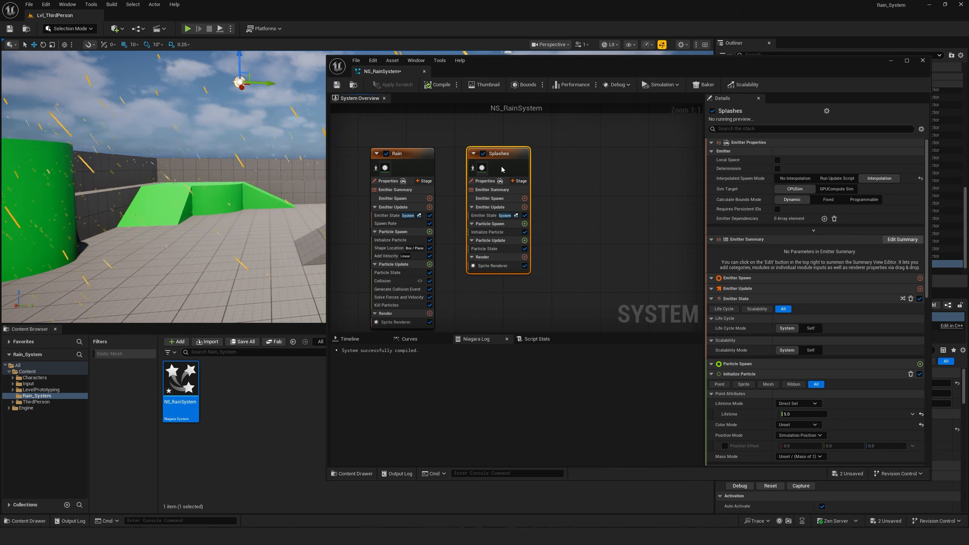
left_click(519, 181)
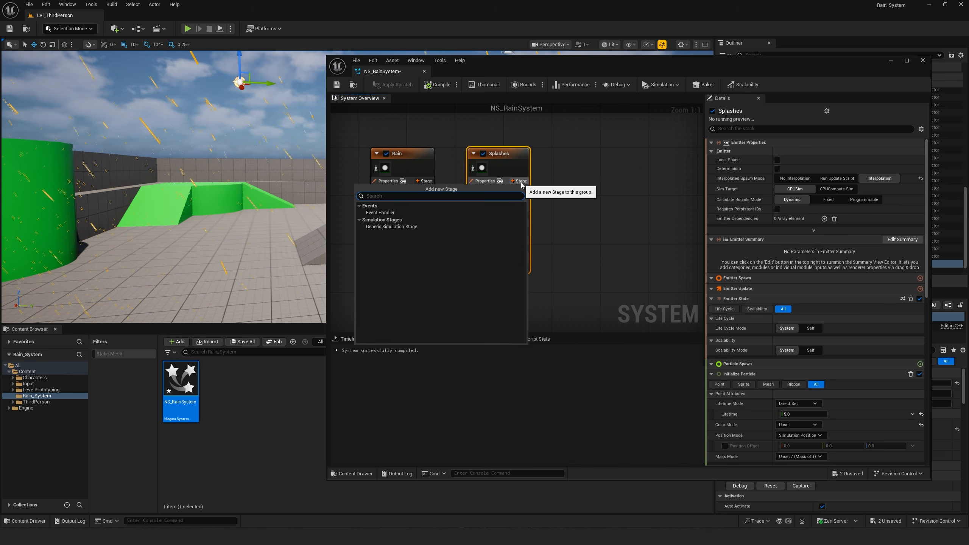
left_click(380, 212)
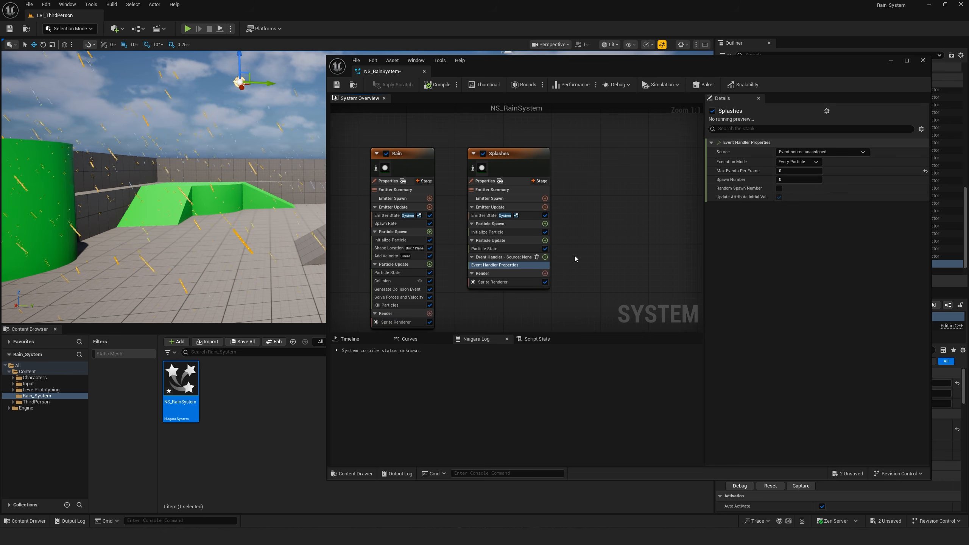
right_click_drag(574, 259, 598, 214)
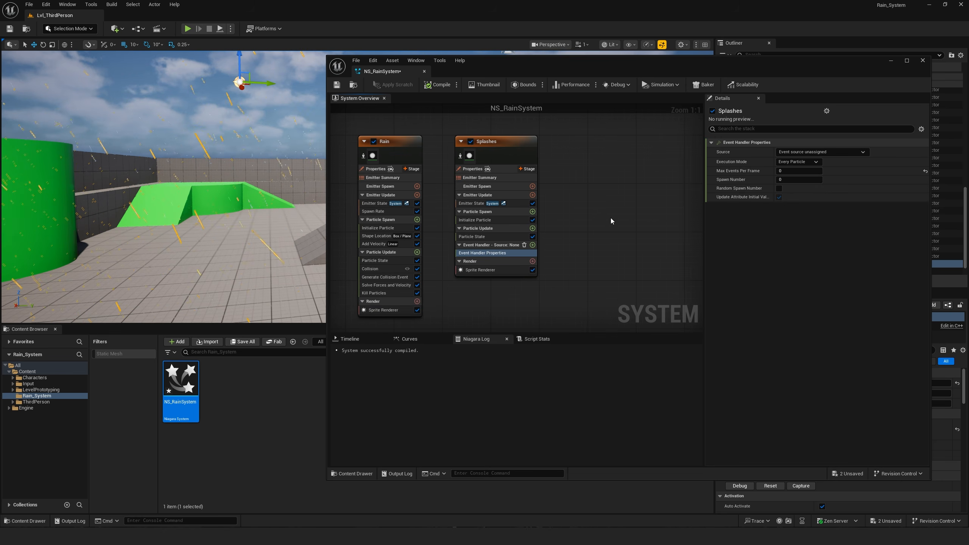
Set the event handler's source to the Rain emitter's CollisionEvent, with Spawned Particles execution and a Spawn Number of 10
left_click(813, 152)
left_click(789, 179)
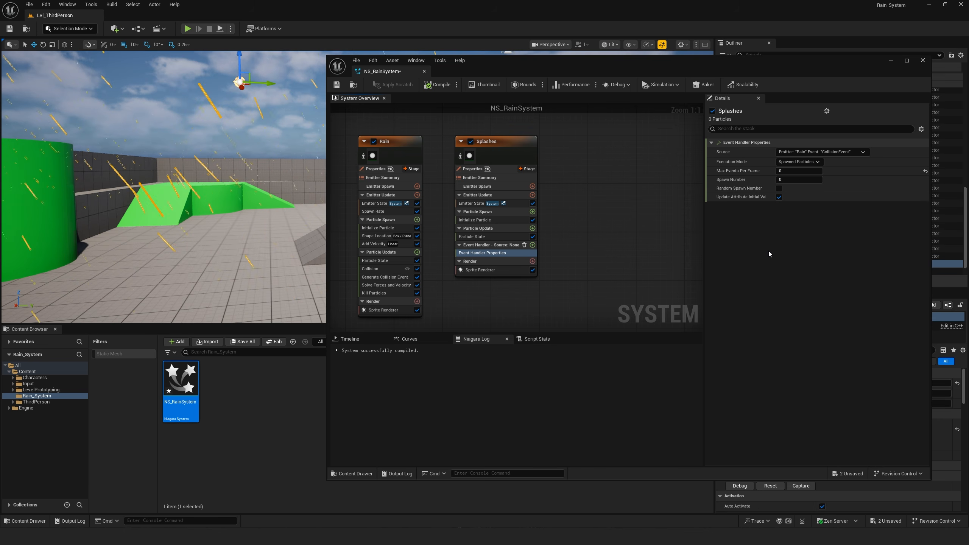
left_click(769, 251)
left_click(792, 181)
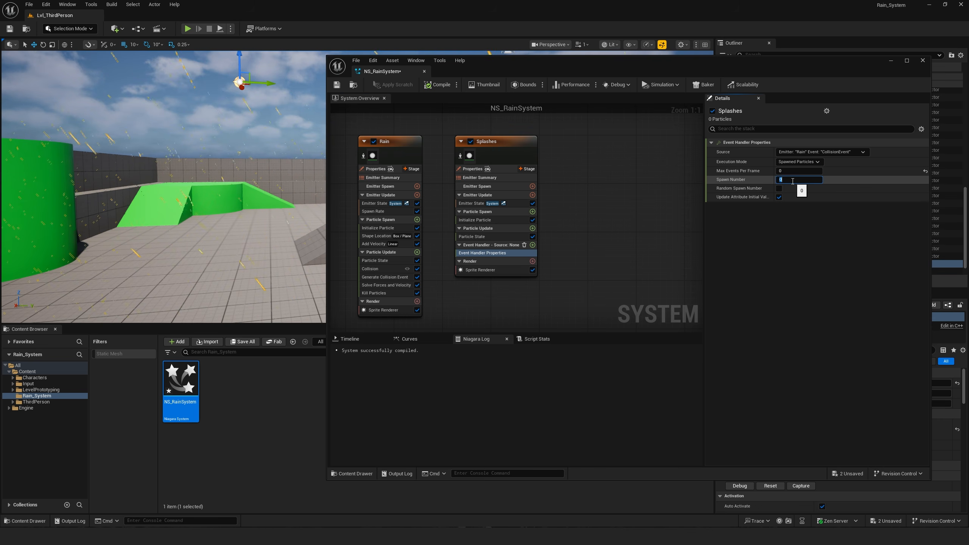
type("10")
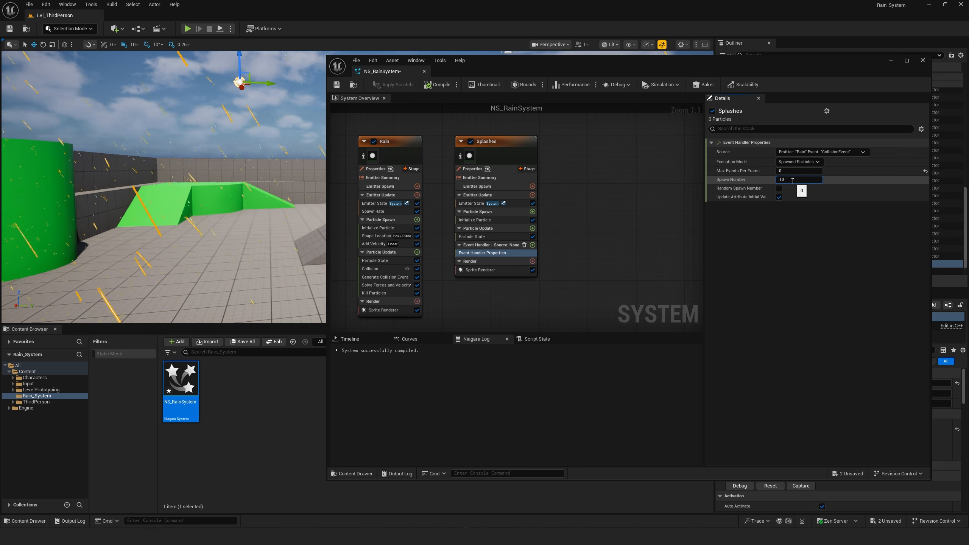
key("Return")
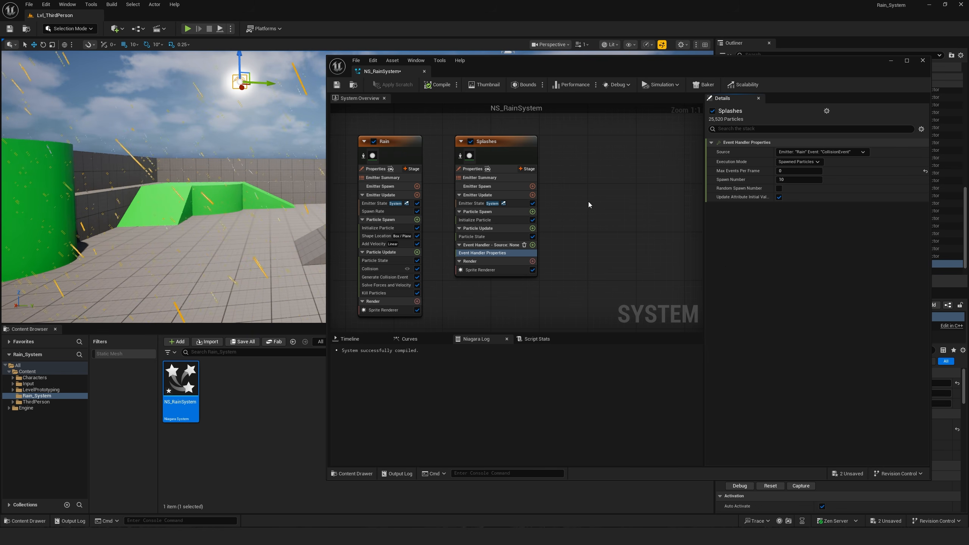
Add a Receive Collision Event module to the Splashes emitter's event handler
left_click(532, 245)
type("rece")
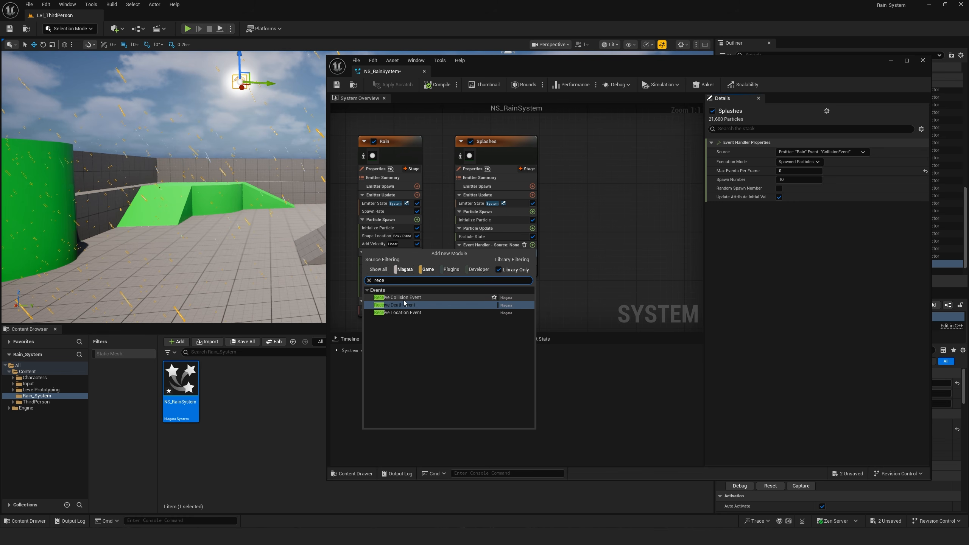
left_click(399, 298)
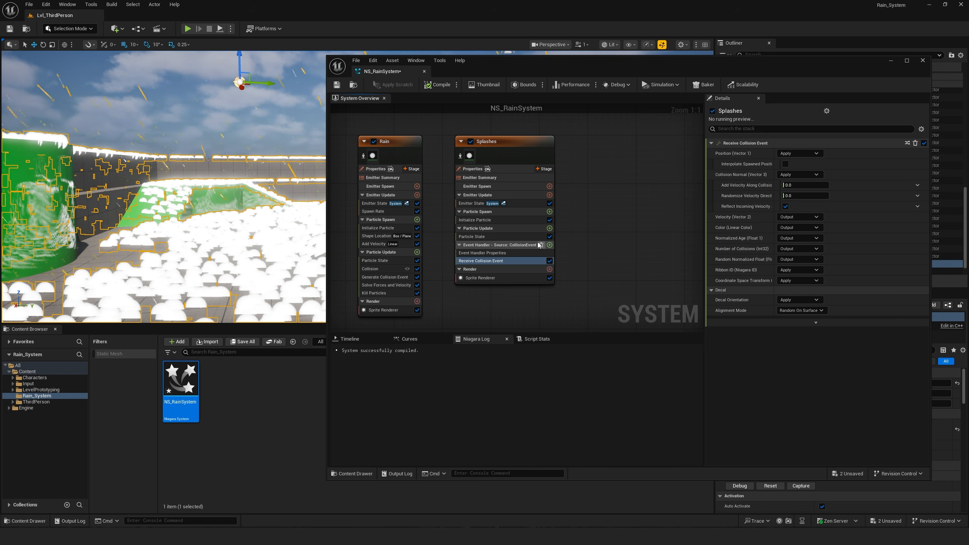
Set the Splashes sprite size to Random Non-Uniform, with a minimum of 0.2 by 2.0 and a maximum of 1.0 by 3.0
left_click(492, 220)
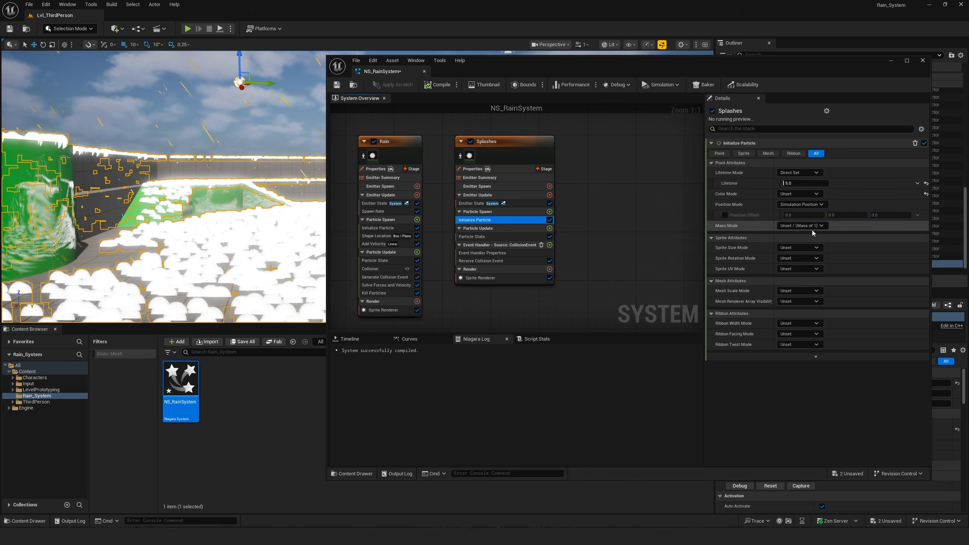
left_click(799, 247)
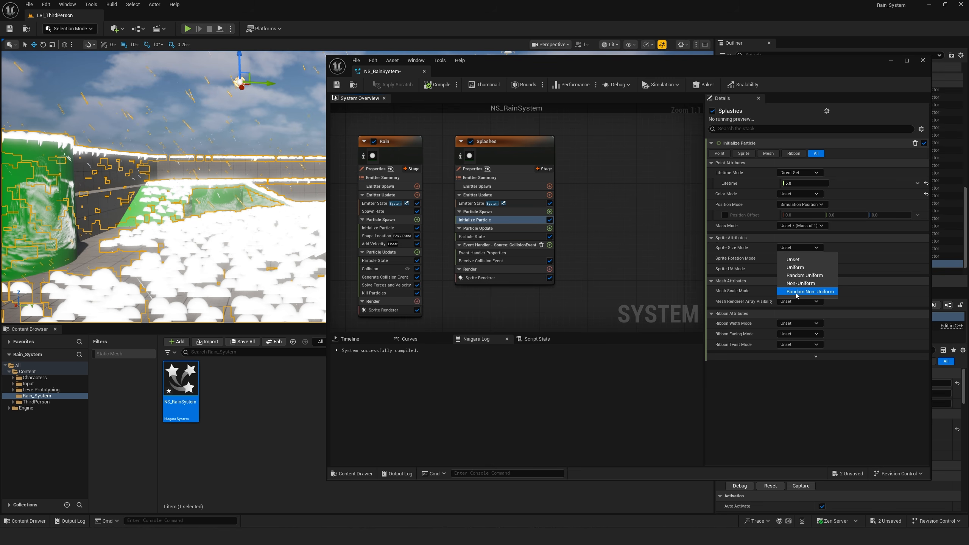
left_click(810, 292)
left_click(794, 257)
type("0.2")
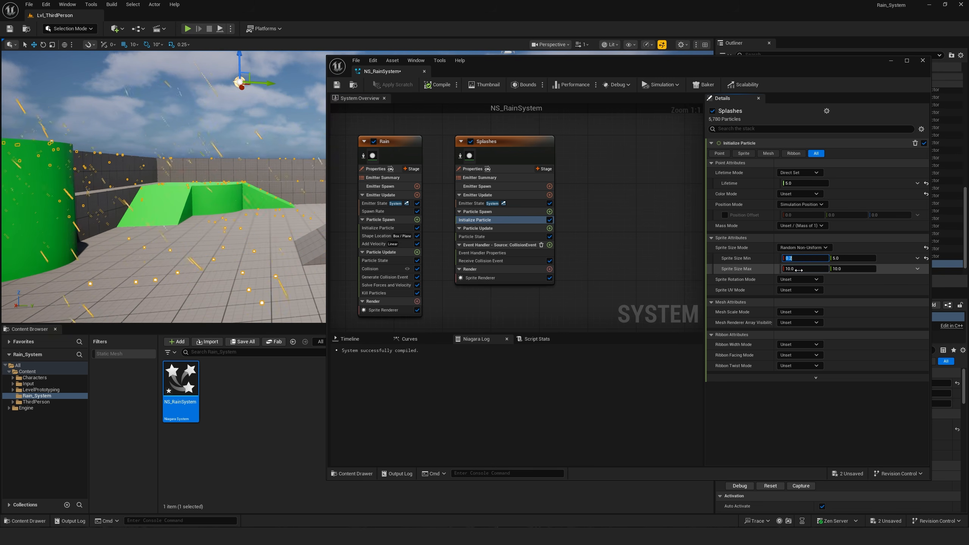
left_click(799, 269)
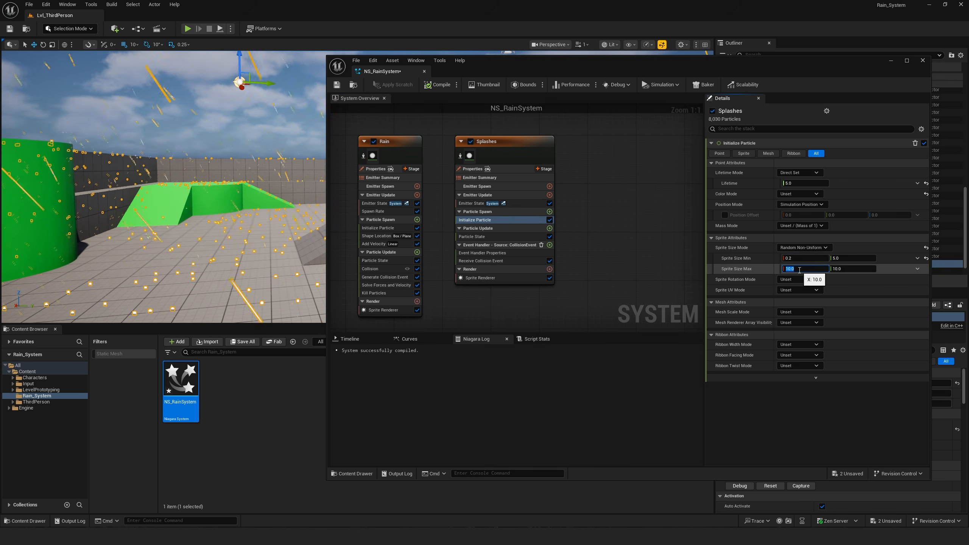
type("1")
left_click(852, 259)
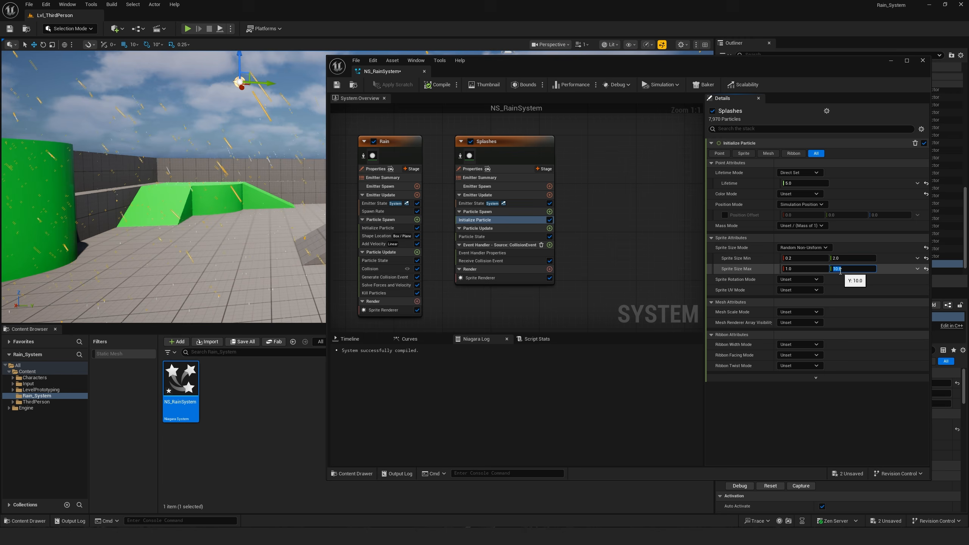
key("Return")
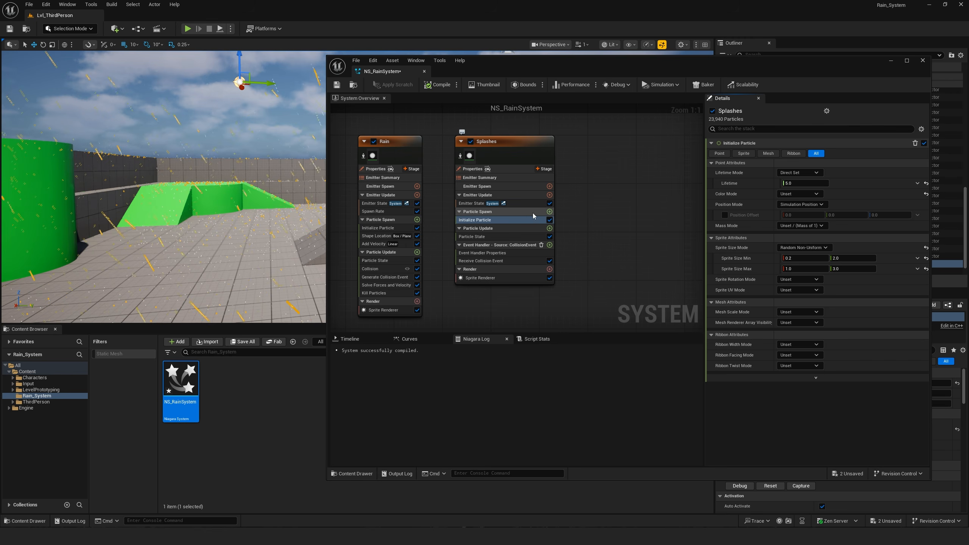
Add an Add Velocity module to the Splashes emitter's Particle Spawn and resolve its dependency with Apply Initial Forces
left_click(549, 211)
type("add")
left_click(433, 265)
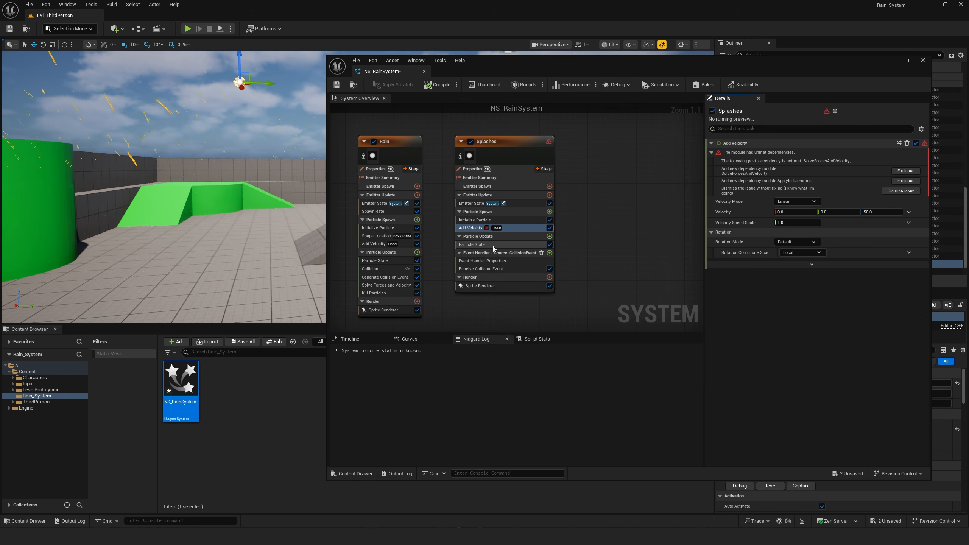
left_click(906, 181)
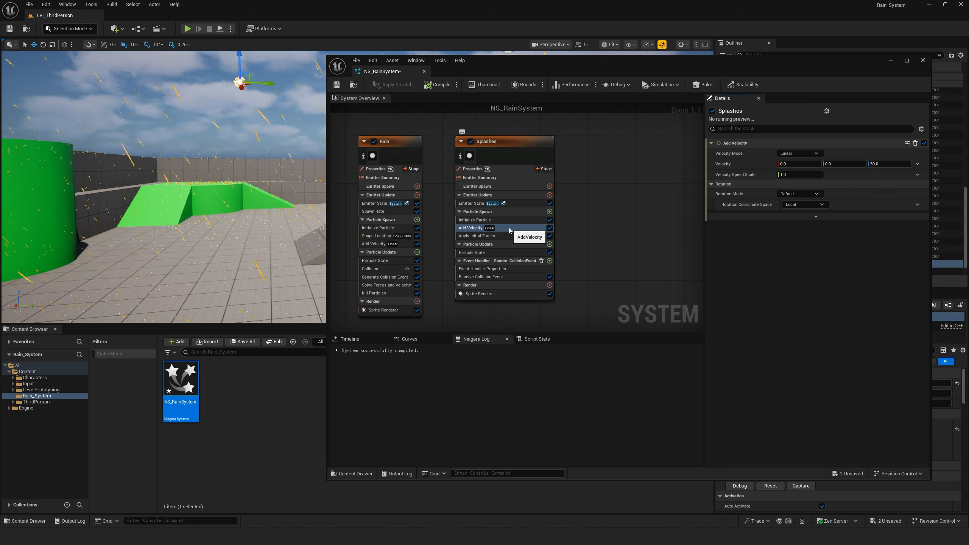
Set the Splashes Add Velocity module to In Cone mode with a Velocity Speed of 155
left_click(801, 153)
left_click(794, 181)
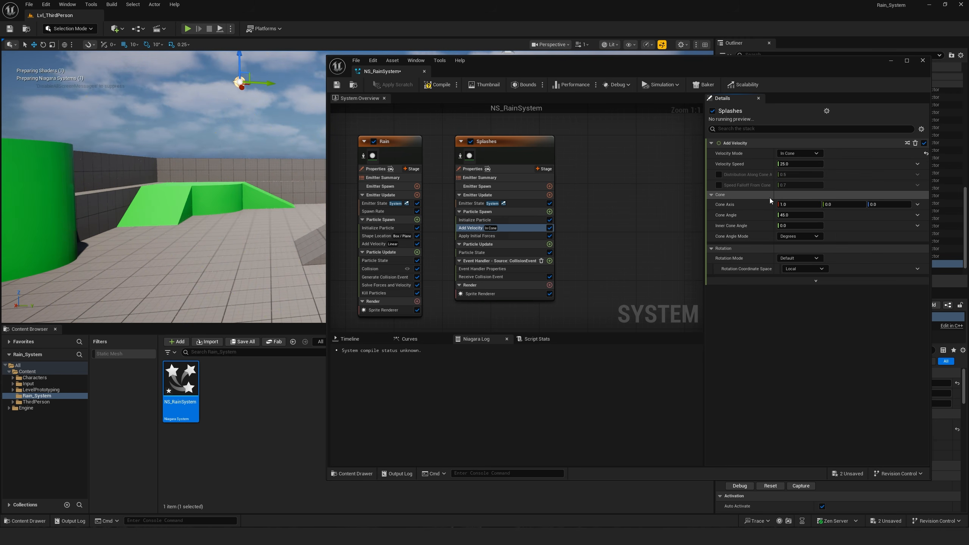
left_click(791, 165)
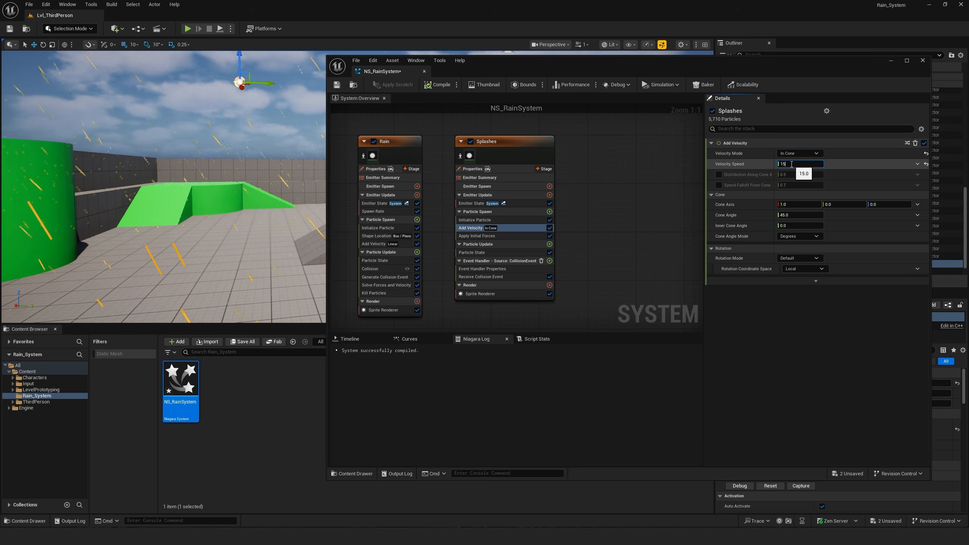
key("Return")
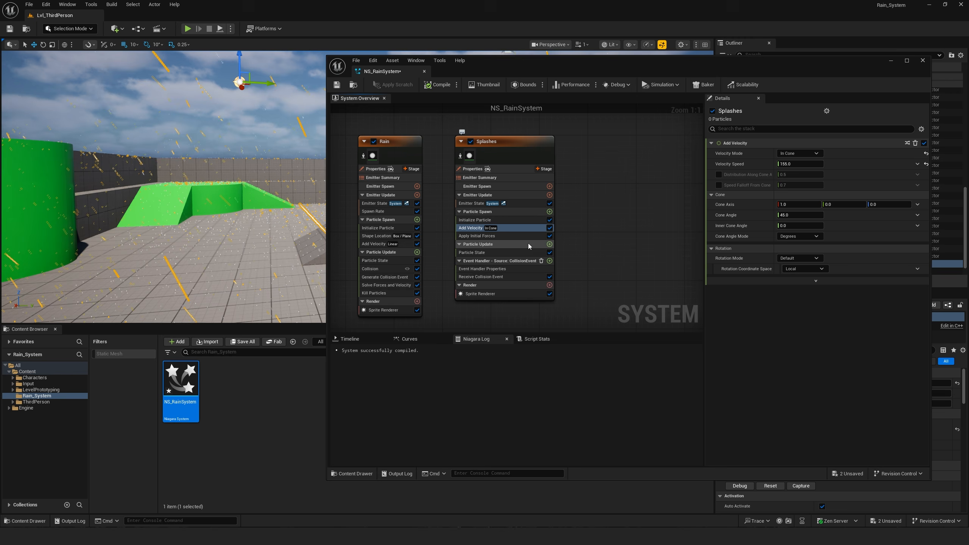
Add a Gravity Force module to the Splashes emitter's Particle Update and resolve its dependency with Solve Forces and Velocity
left_click(549, 244)
type("grav")
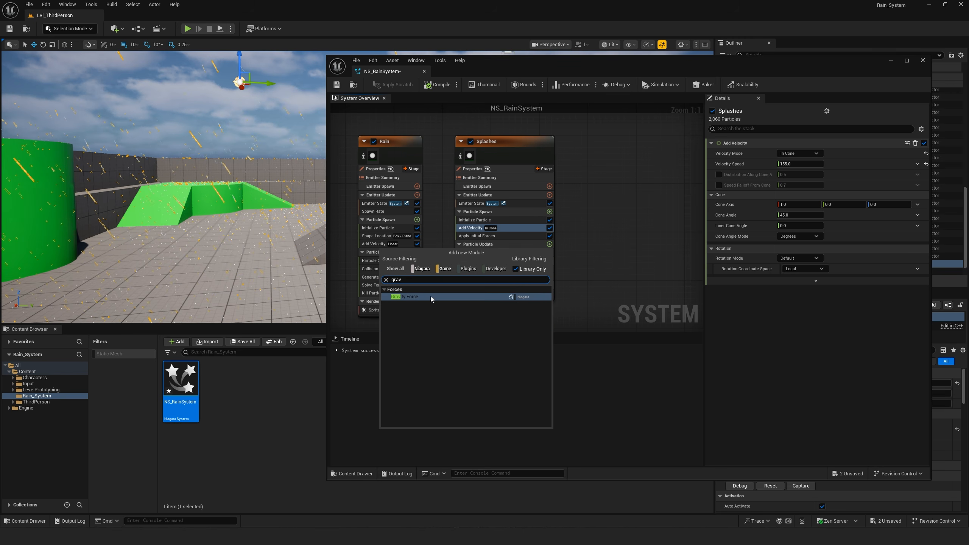
left_click(430, 297)
left_click(502, 260)
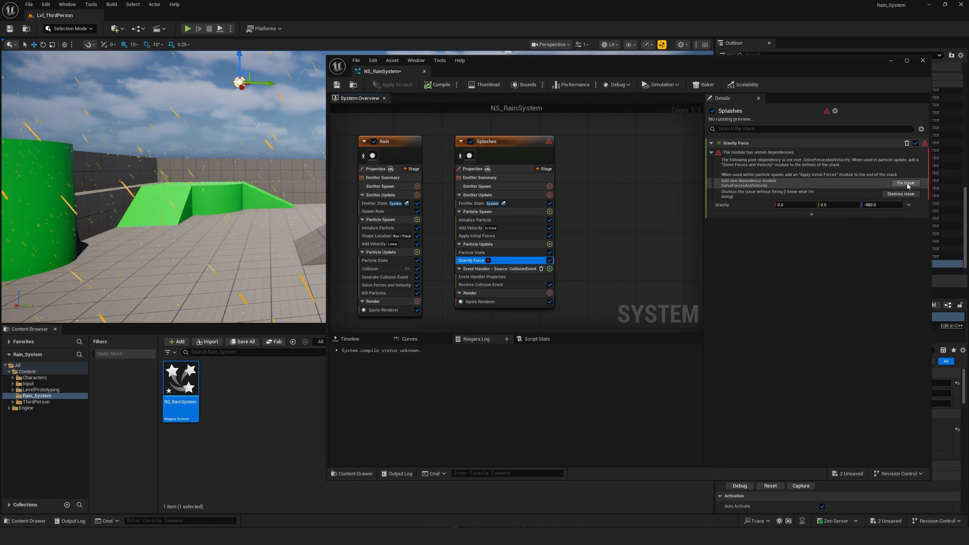
left_click(897, 183)
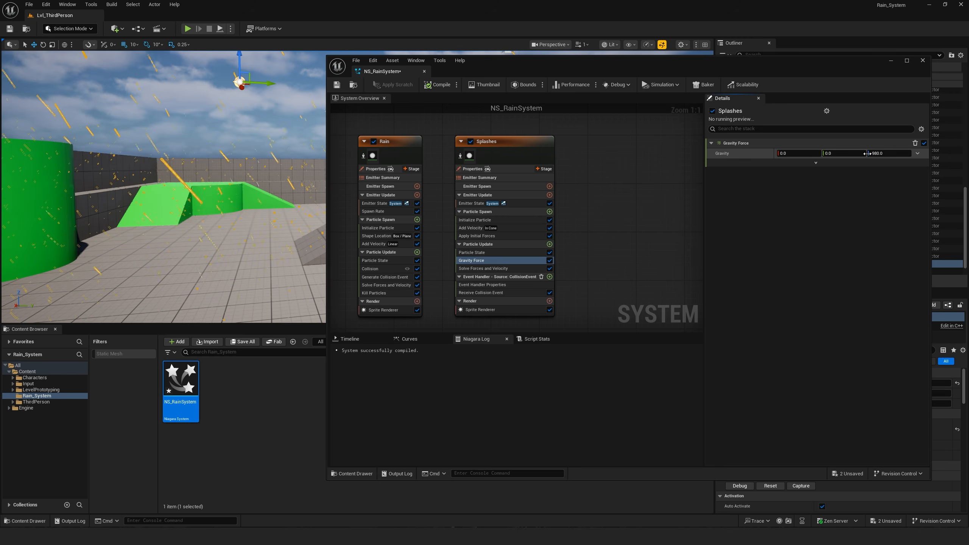
Set the Z gravity of the Splashes emitter's Gravity Force to -380
left_click(881, 154)
type("-")
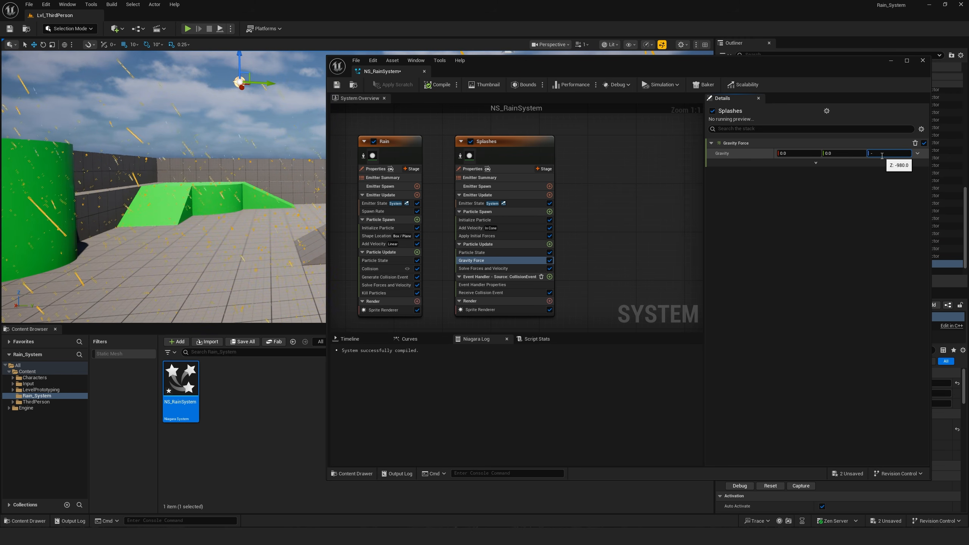
type("380")
key("Return")
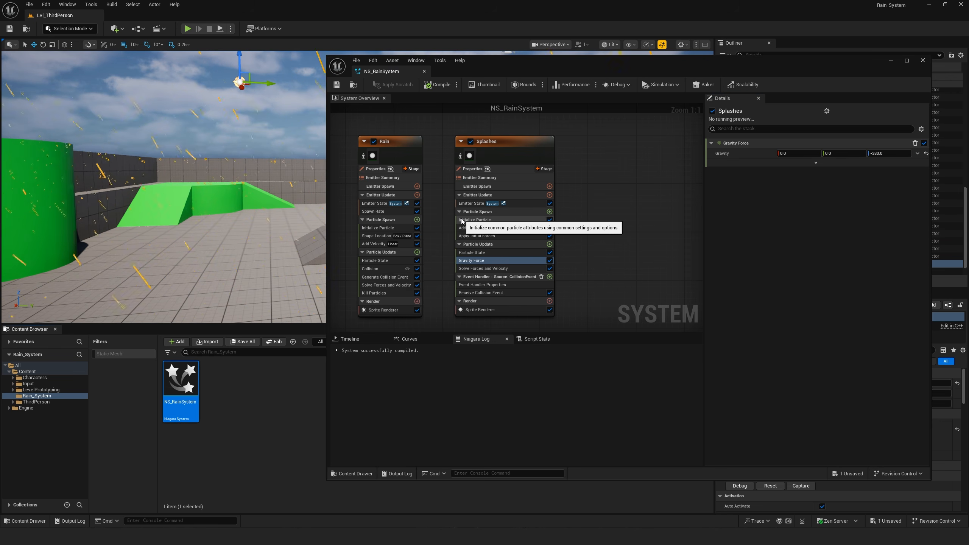
Set the Splashes Sprite Renderer's alignment to Velocity Aligned
left_click(480, 310)
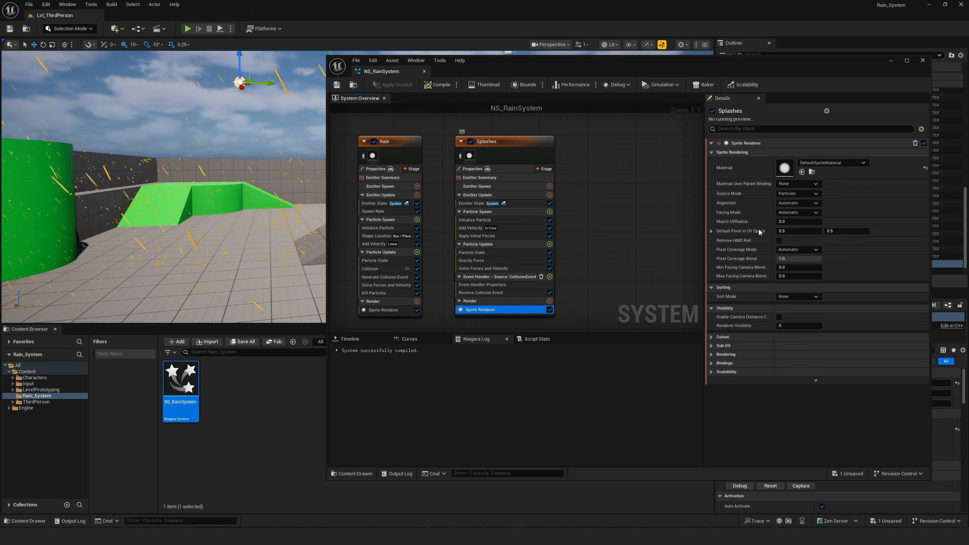
left_click(801, 203)
left_click(794, 223)
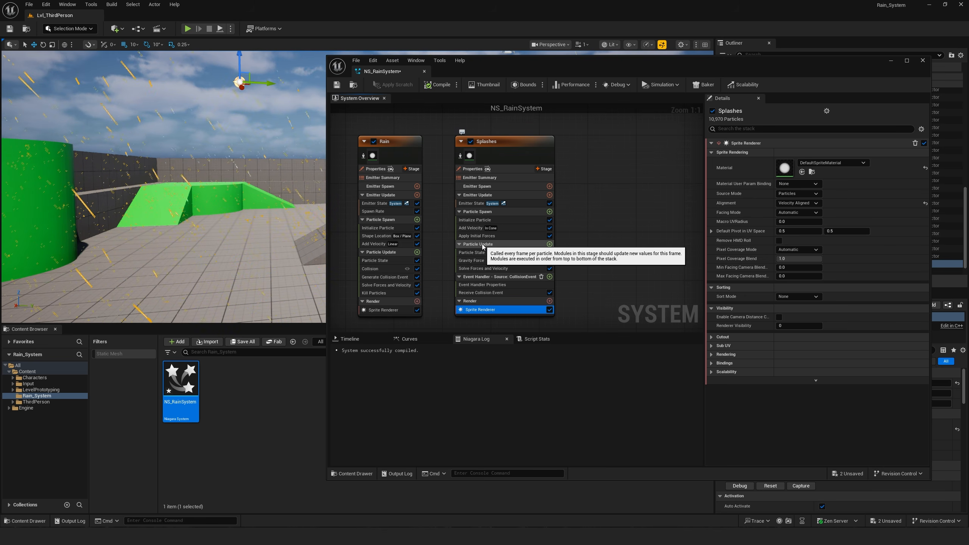
Set the Splashes particle lifetime to 0.25 in Initialize Particle and save the Niagara system
left_click(482, 220)
left_click(798, 184)
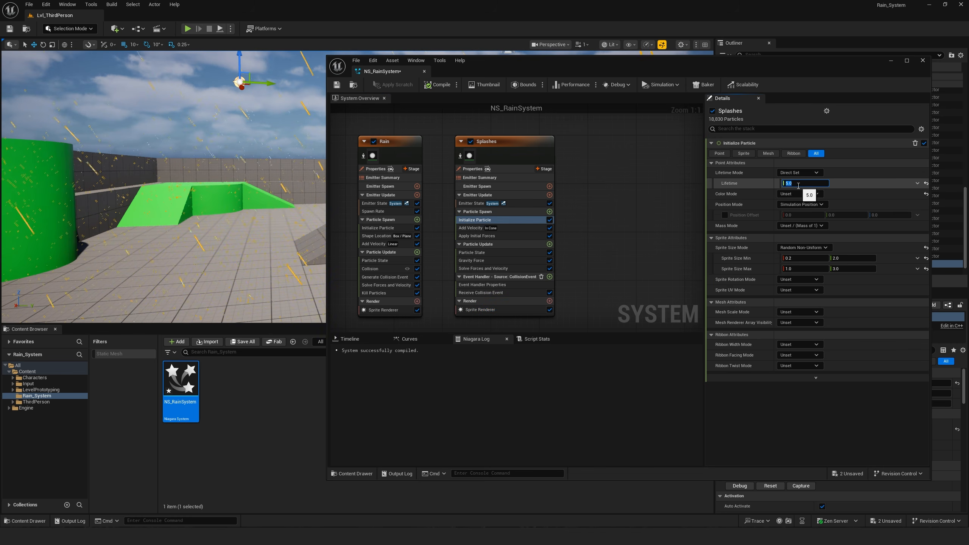
type("0.25")
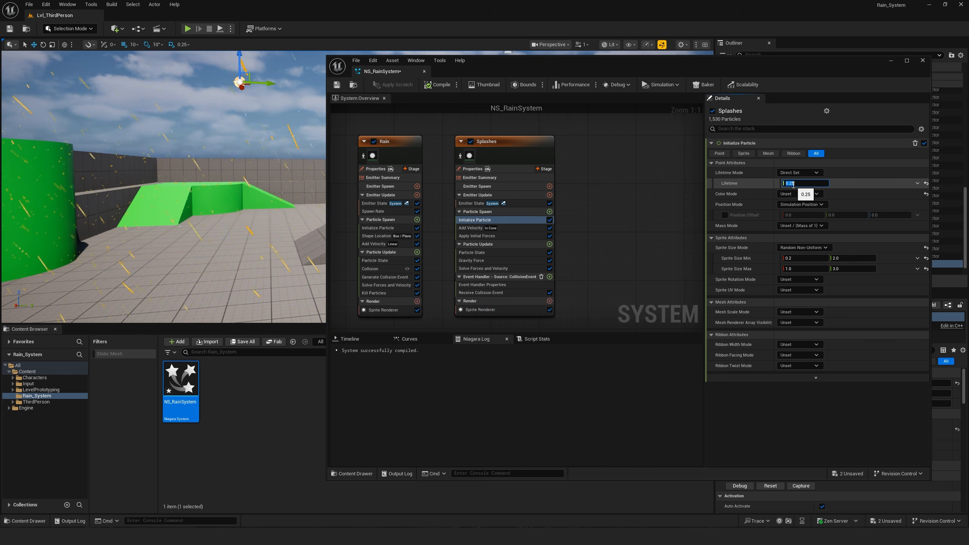
key("Return")
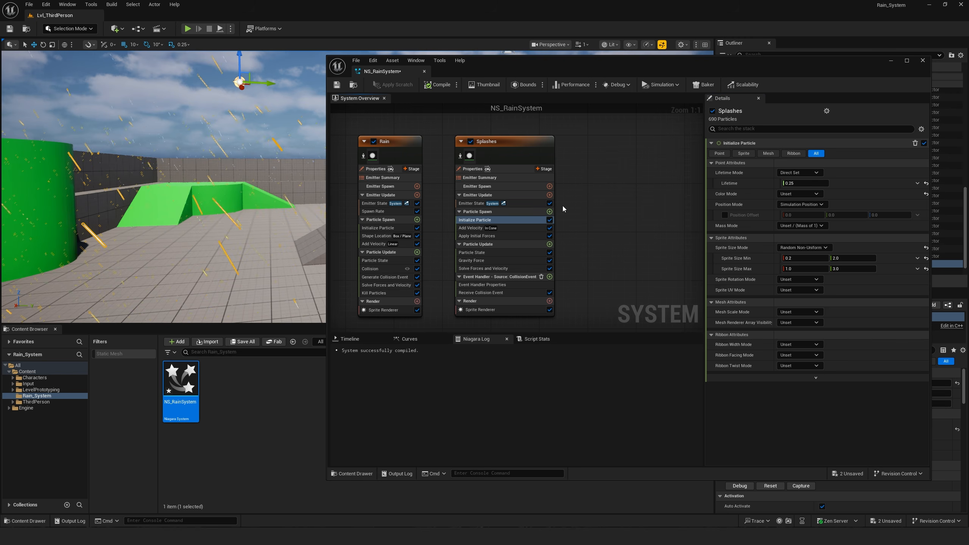
left_click(337, 87)
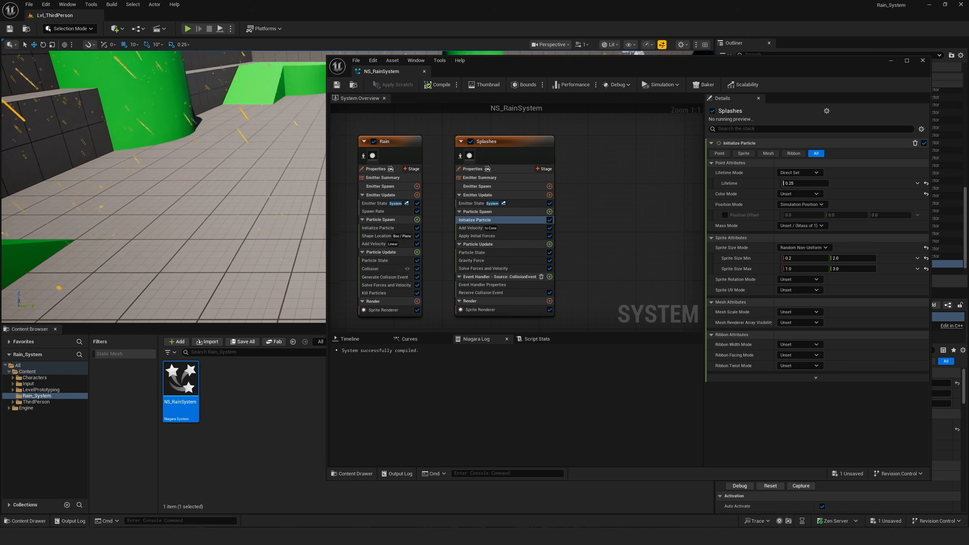
Examine the falling rain and its collision splashes near the floor in the level
right_click_drag(164, 187, 179, 204)
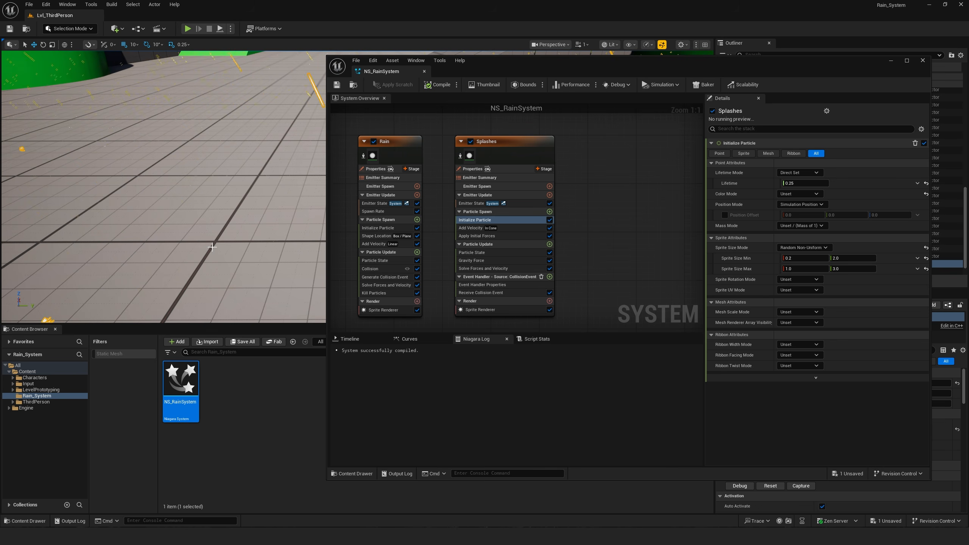
right_click_drag(212, 248, 182, 171)
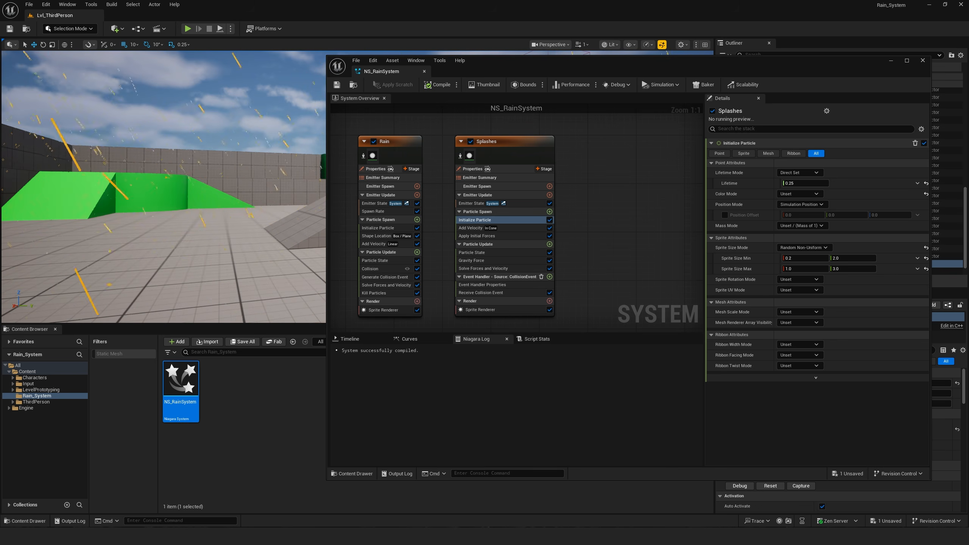
left_click(197, 105)
right_click_drag(198, 128, 179, 141)
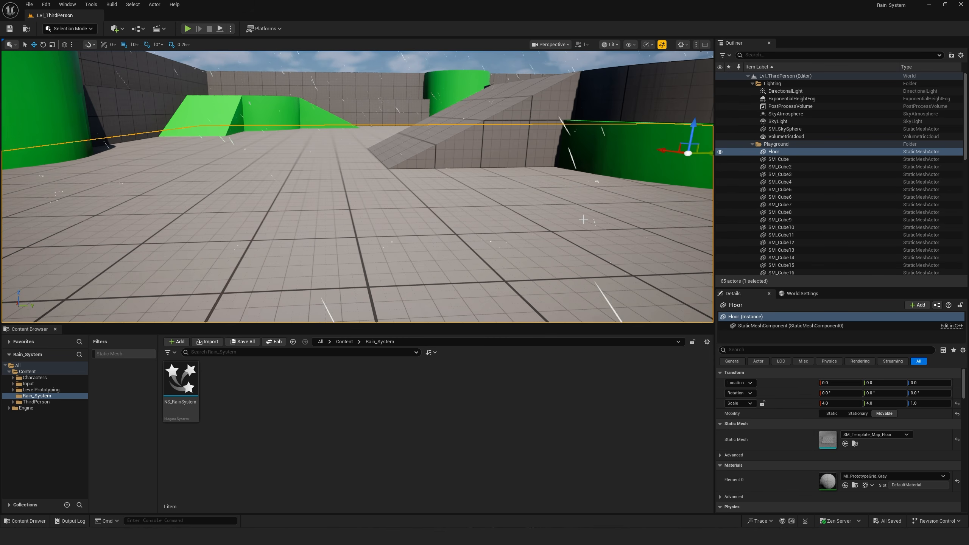
Open the floor's material instance MI_PrototypeGrid_Gray and open its parent material M_PrototypeGrid for editing
double_click(826, 484)
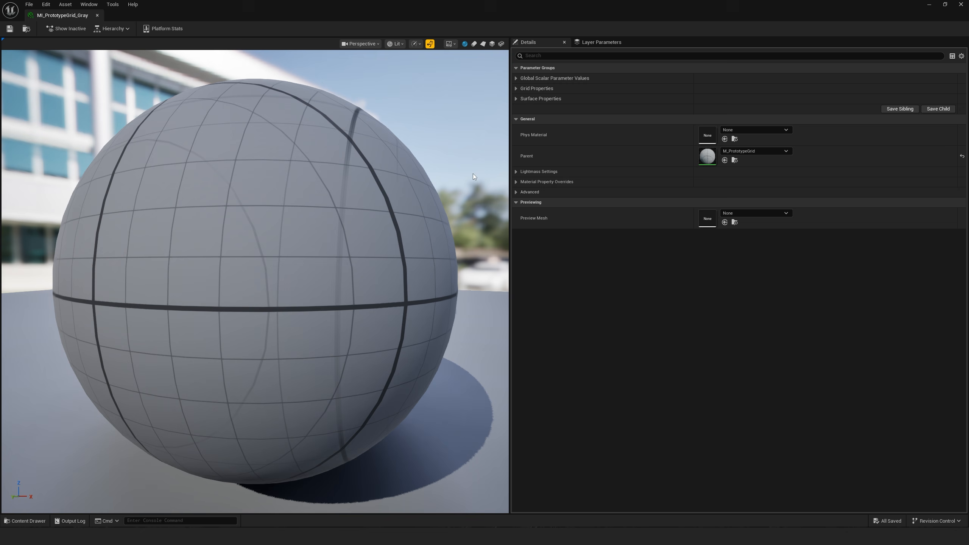
double_click(705, 156)
scroll(538, 247, "down", 4)
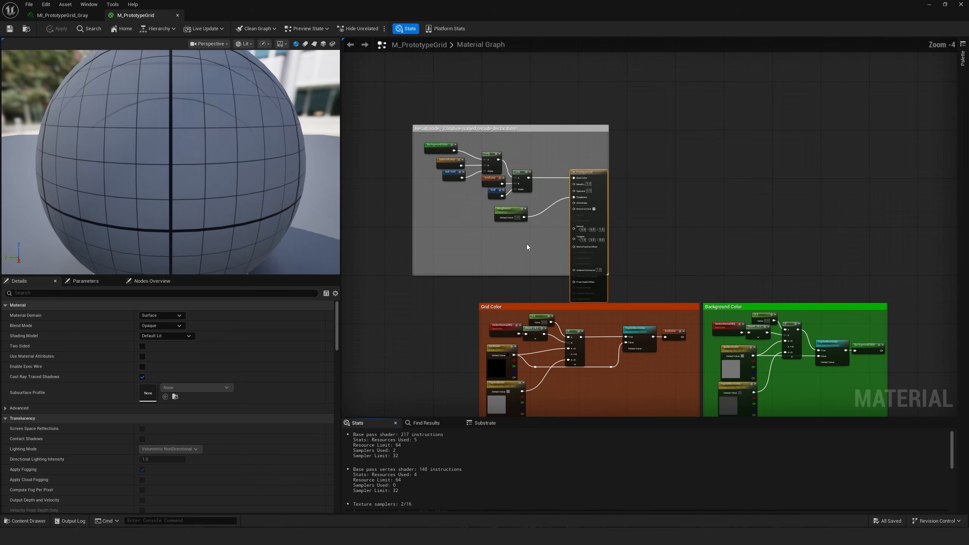
right_click_drag(474, 272, 583, 185)
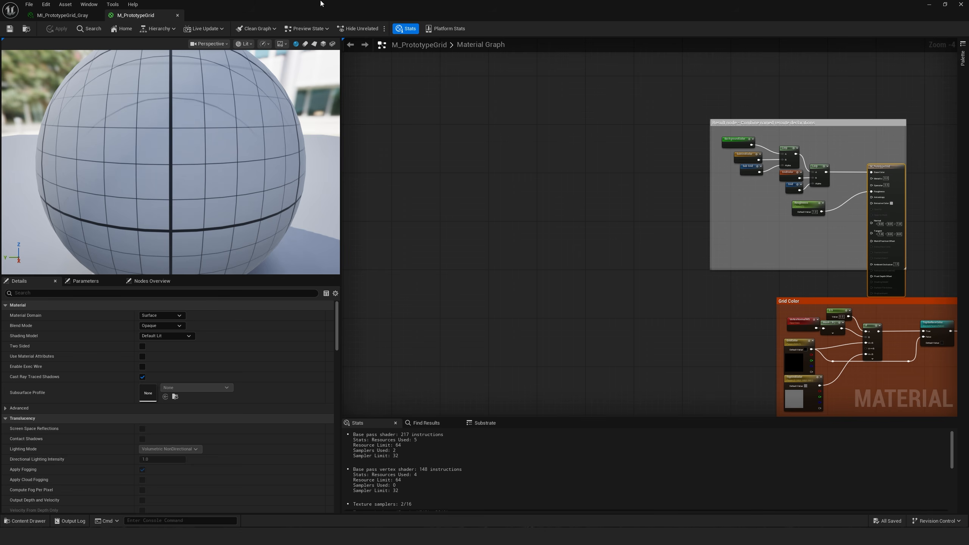
Import the Puddles texture into a new Texture folder inside Rain_System and return to the full-size M_PrototypeGrid material editor
left_click_drag(321, 2, 519, 71)
double_click(182, 381)
key("super+e")
left_click_drag(407, 97, 0, 110)
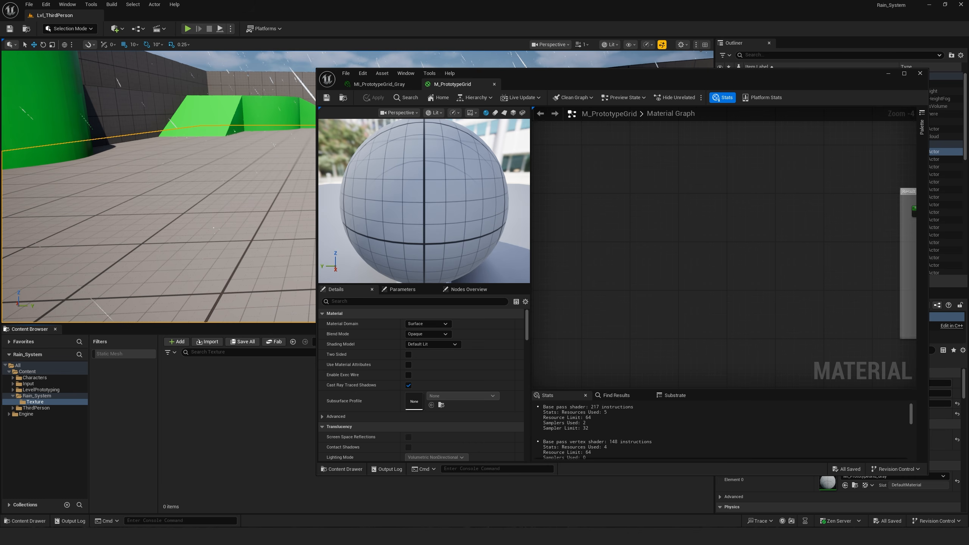
left_click_drag(0, 386, 201, 386)
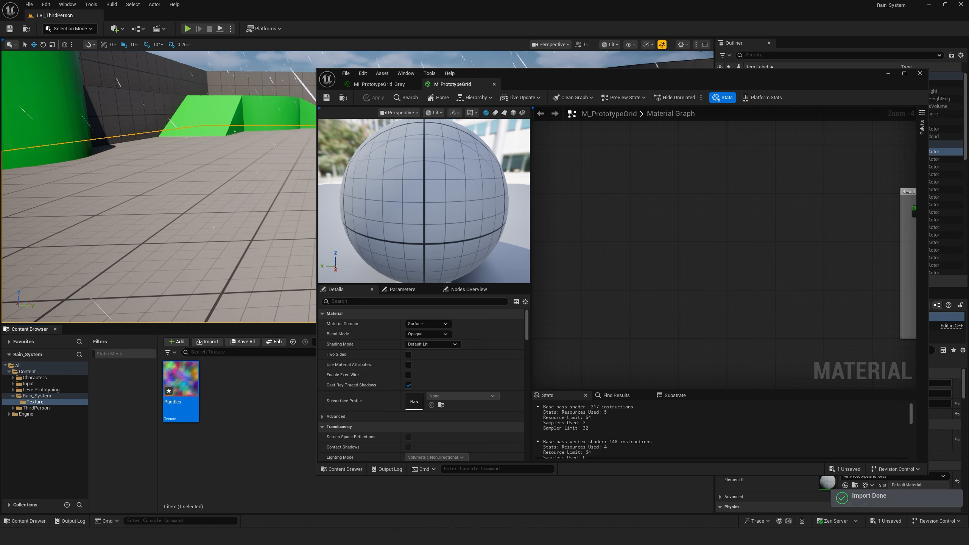
left_click(253, 397)
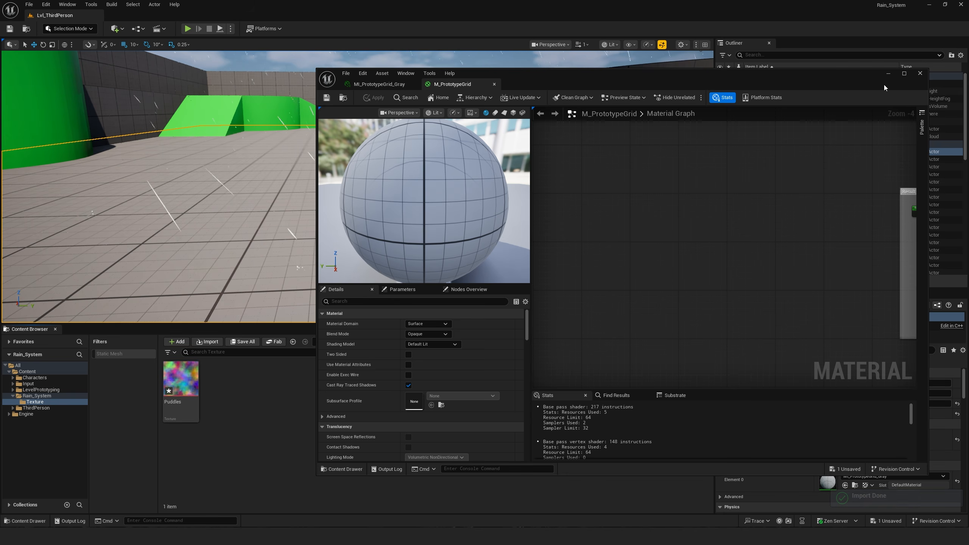
left_click(904, 73)
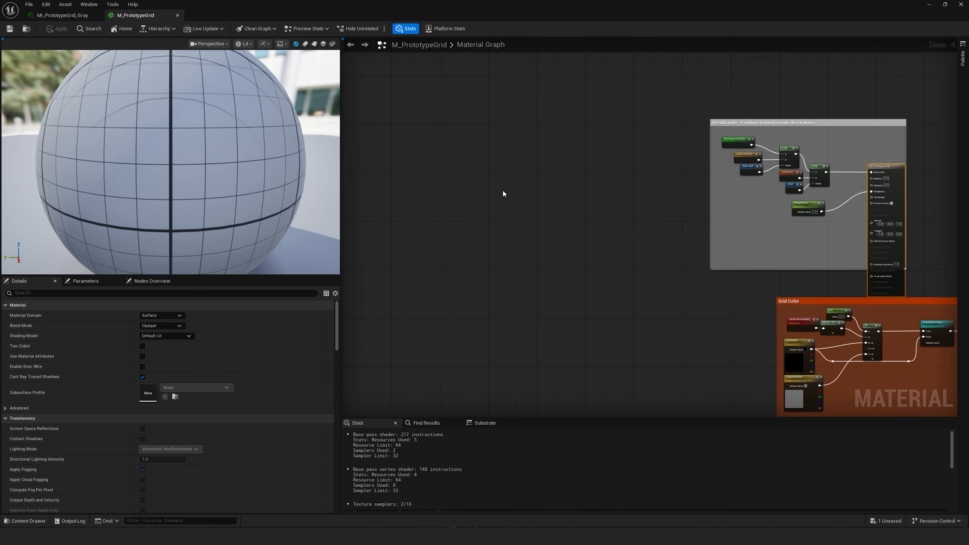
Add a WorldPosition node in the empty graph area beside the existing M_PrototypeGrid node groups
left_click(387, 178)
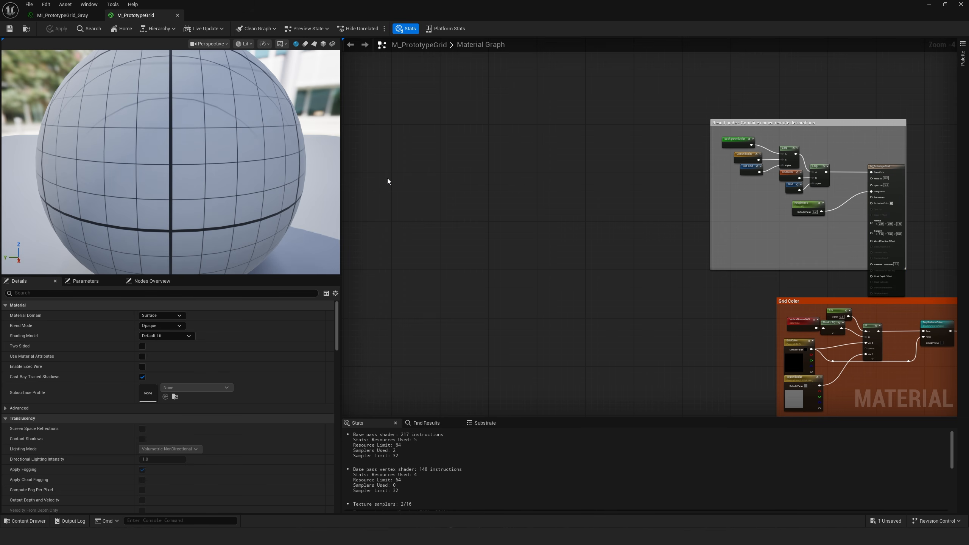
right_click_drag(371, 176, 413, 177)
right_click(390, 183)
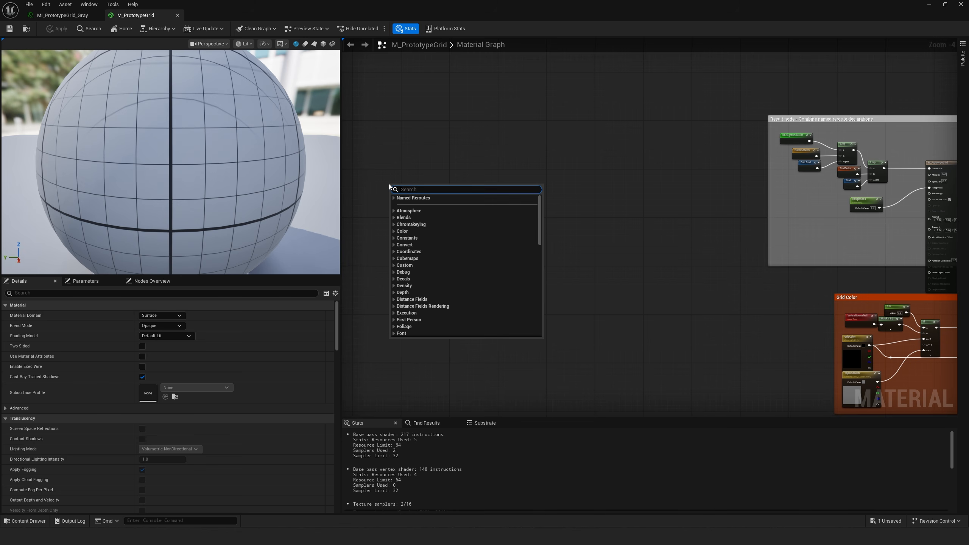
type("world")
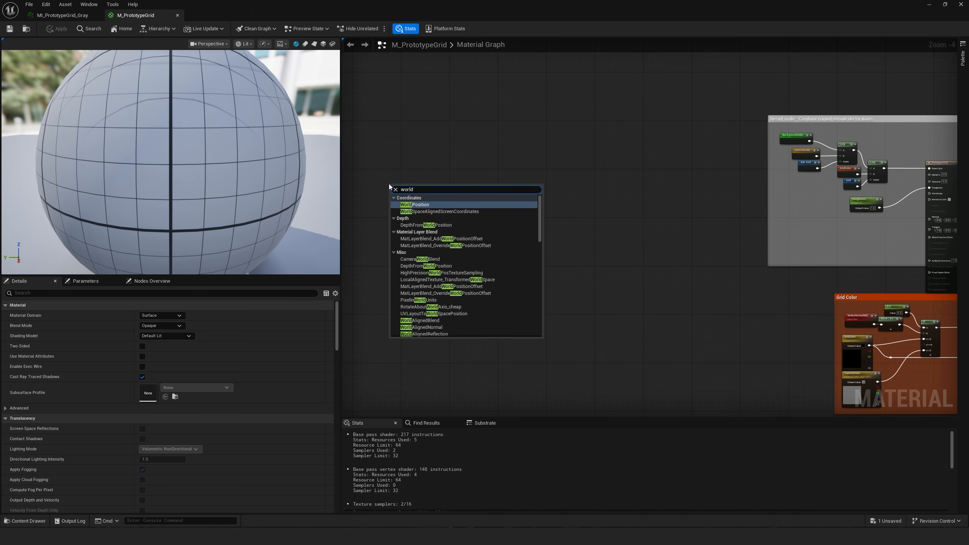
left_click(415, 205)
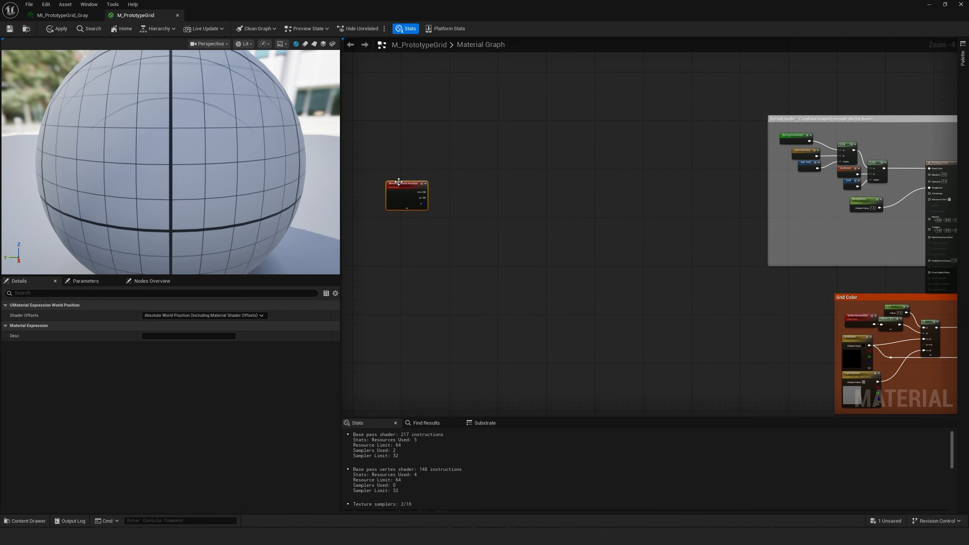
scroll(454, 244, "up", 4)
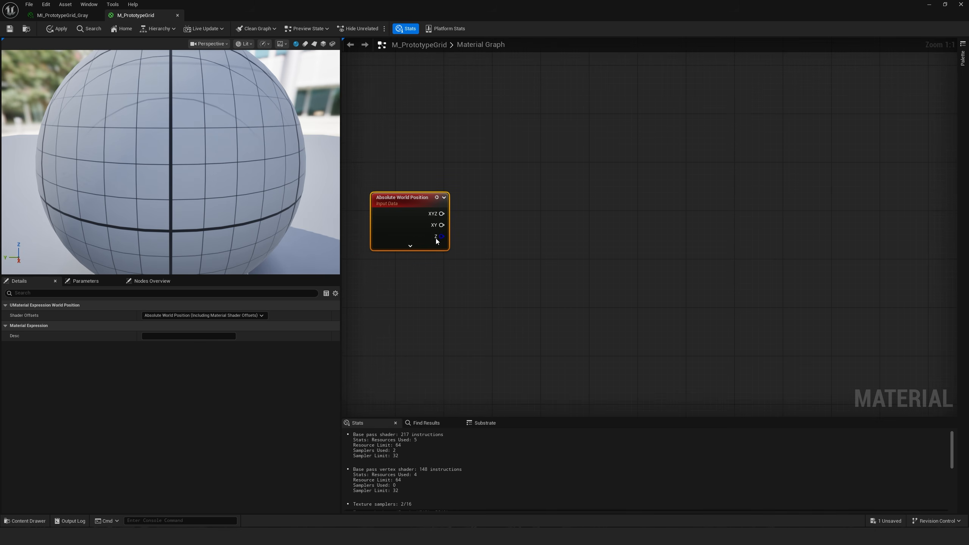
Chain two Multiply nodes from the XY output of the Absolute World Position node
left_click_drag(441, 225, 508, 219)
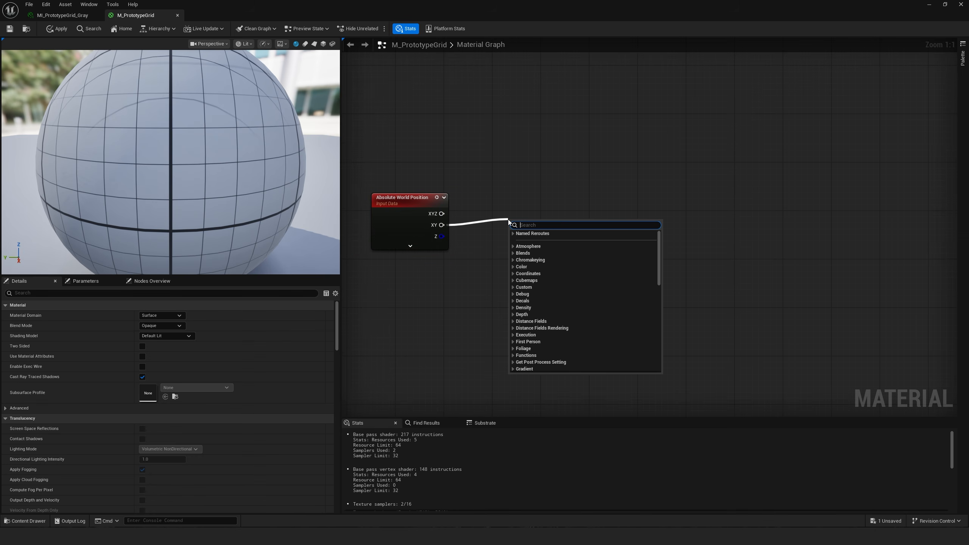
type("multipl")
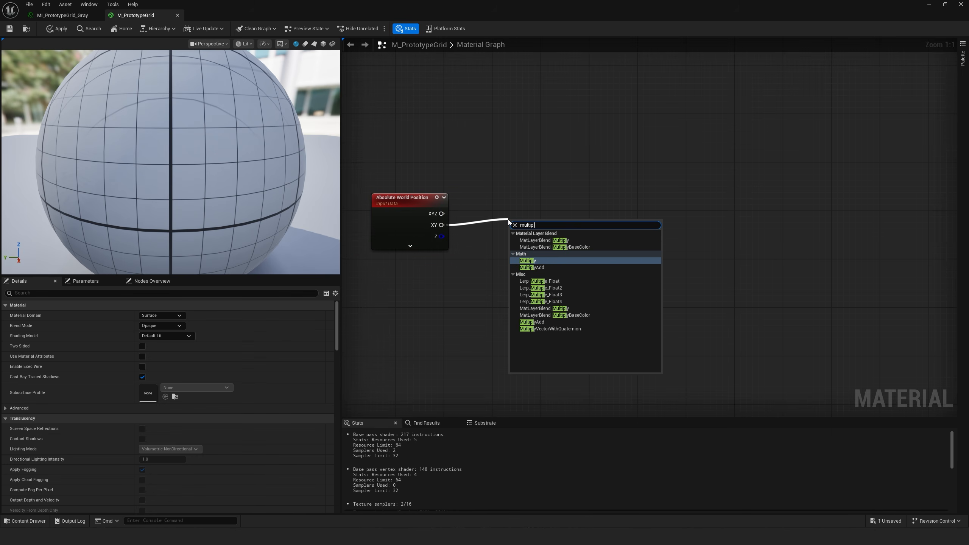
left_click(528, 260)
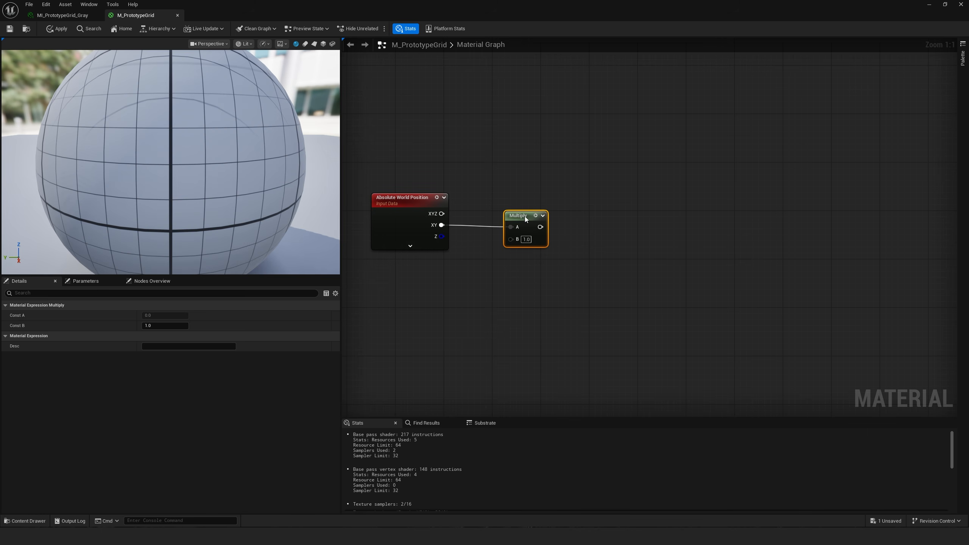
right_click_drag(634, 230, 499, 235)
left_click_drag(409, 229, 497, 225)
type("multi")
left_click(519, 286)
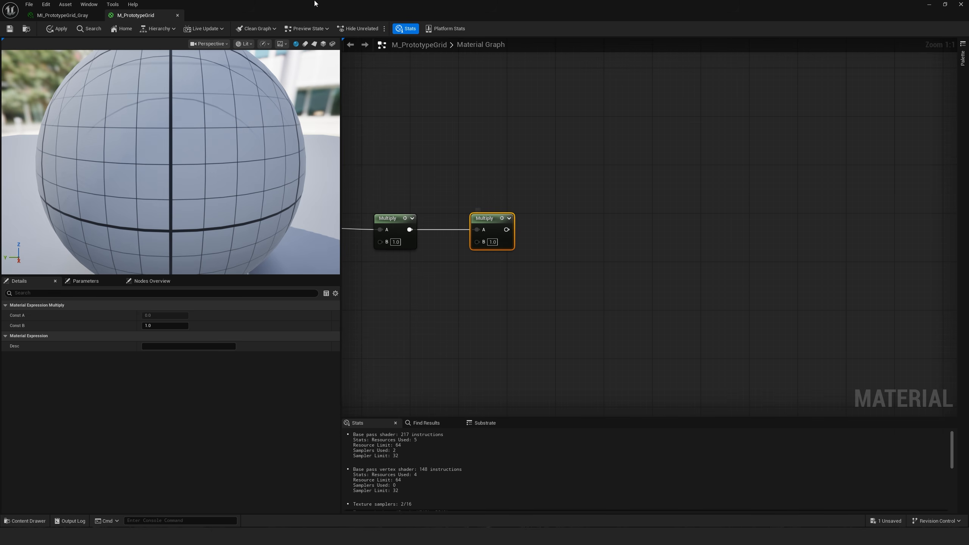
Add a Puddles Texture Sample with UVs fed by the second Multiply, and set the Multiply B values to 0.01 and 0.3
double_click(508, 5)
left_click_drag(181, 382, 720, 259)
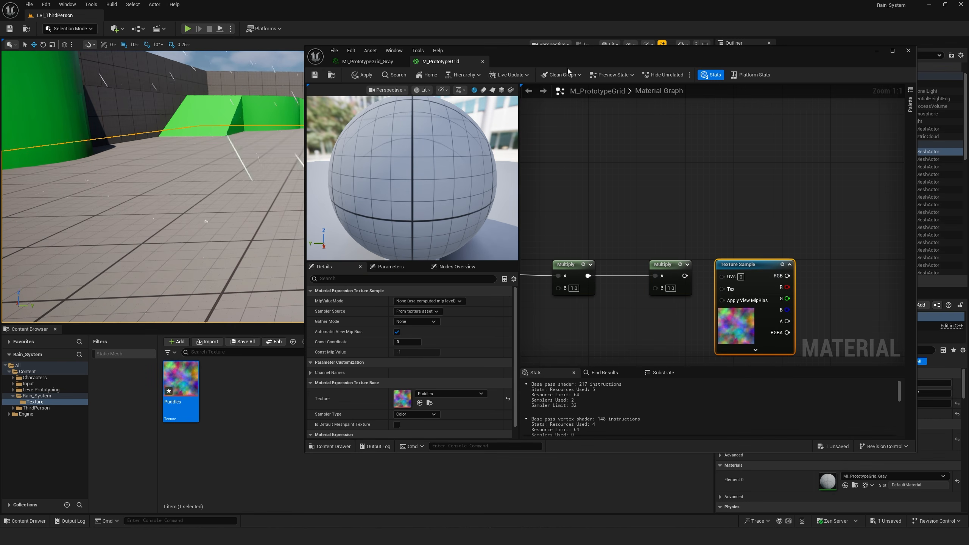
double_click(427, 50)
left_click_drag(506, 230, 544, 229)
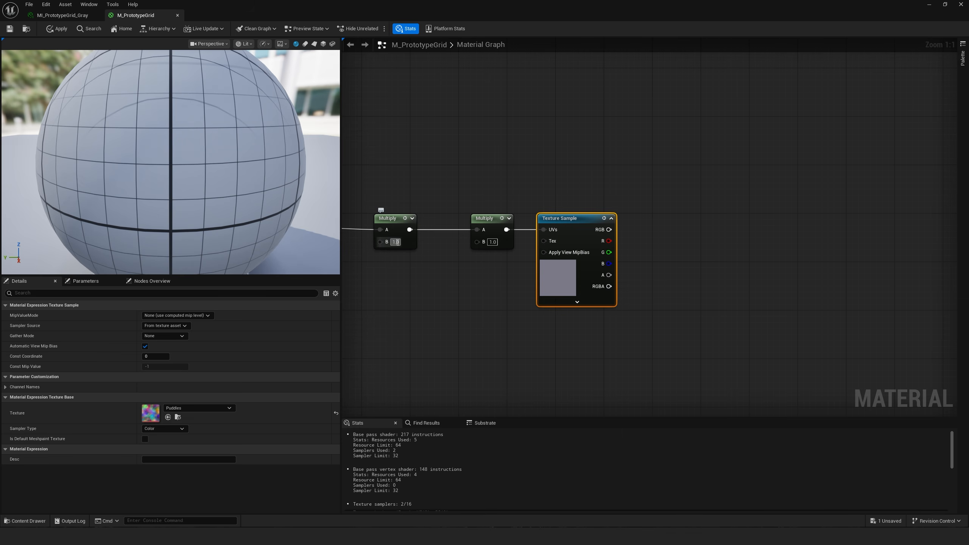
type("0.0")
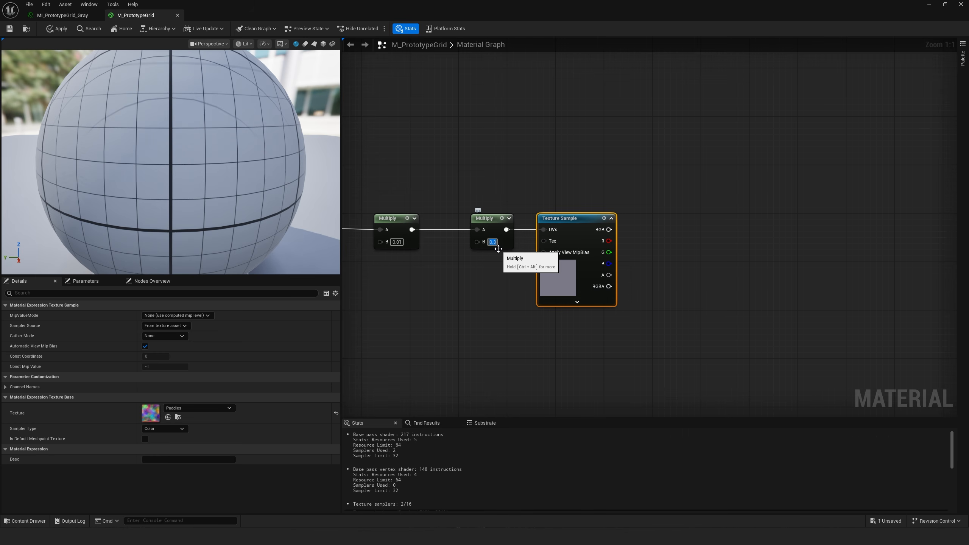
Add a VertexTangentWS node above the Puddles Texture Sample
right_click_drag(632, 182, 554, 300)
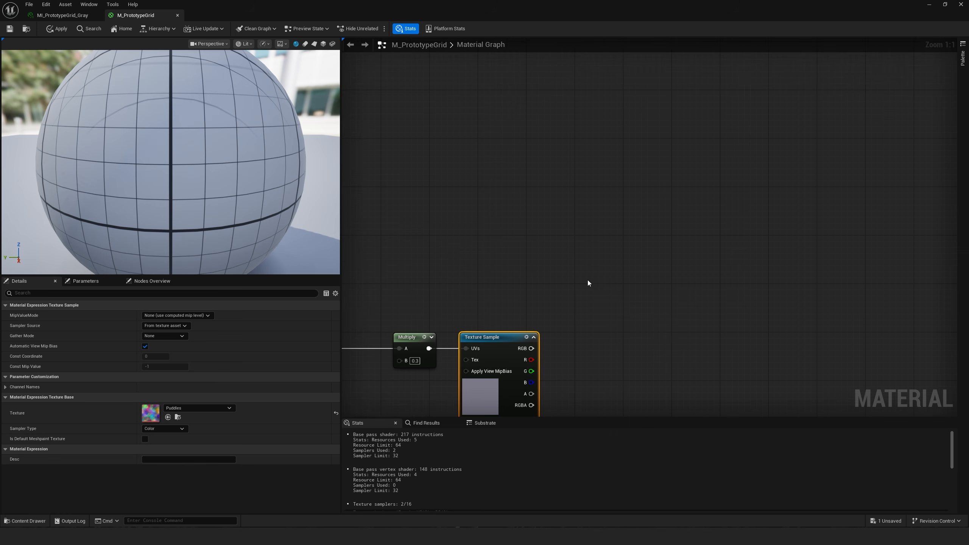
right_click(508, 260)
type("vertext")
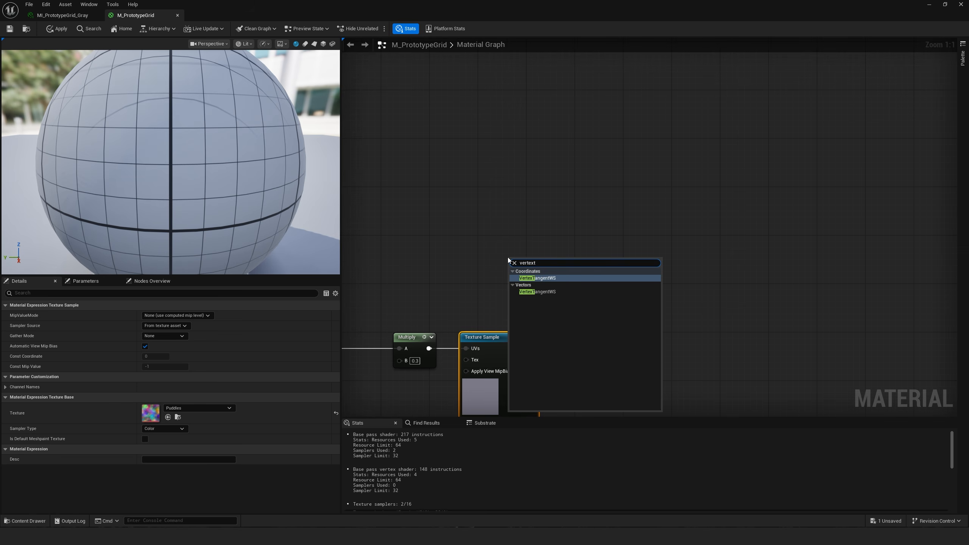
left_click(546, 278)
left_click_drag(546, 264, 535, 263)
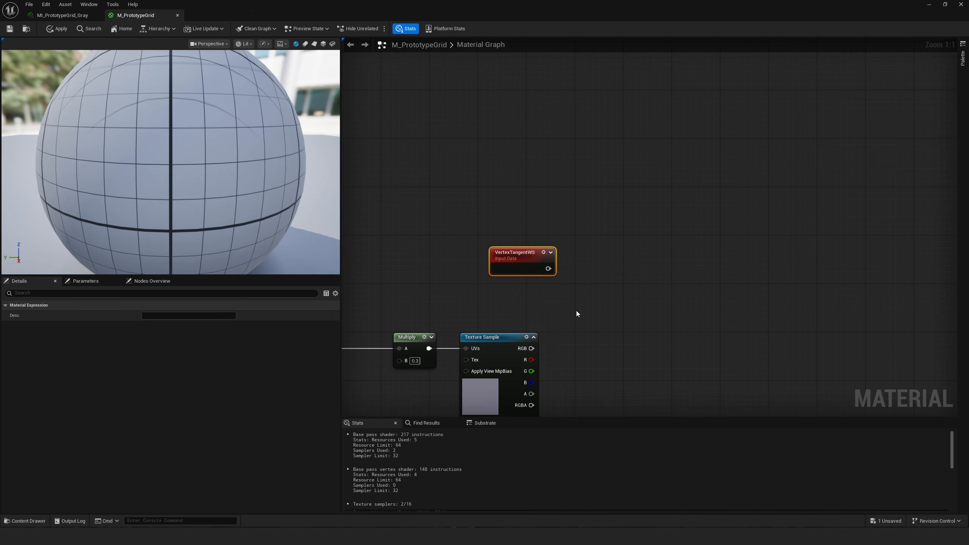
Add a Constant 2Vector node below the Texture Sample and duplicate it, stacking the copy underneath
right_click_drag(576, 311, 496, 202)
scroll(496, 201, "down", 1)
right_click_drag(507, 266, 603, 213)
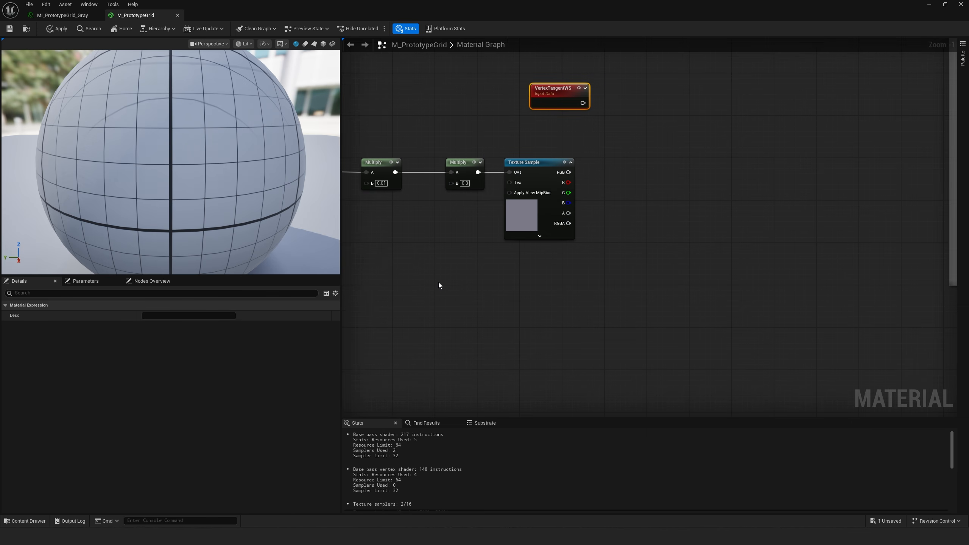
left_click(435, 268)
left_click_drag(437, 263, 446, 263)
key("ctrl+d")
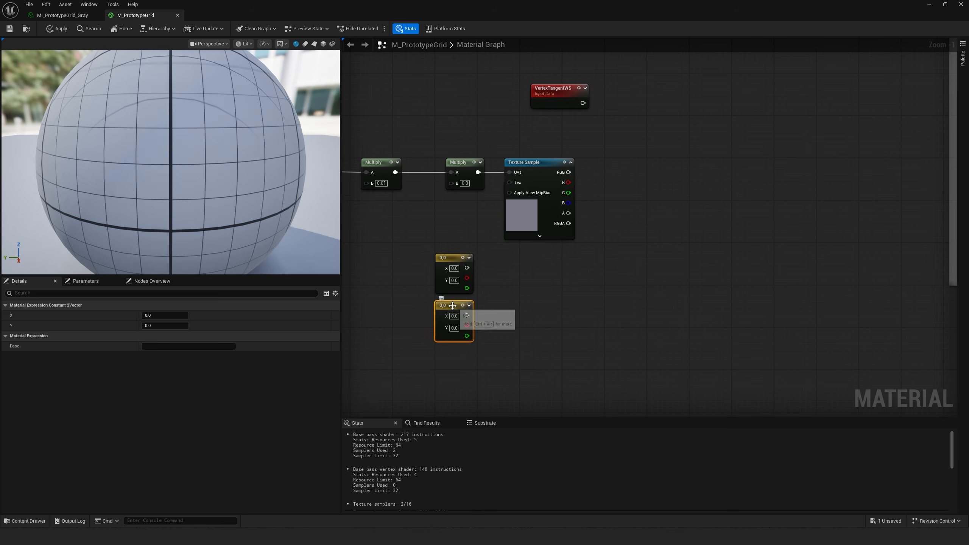
left_click_drag(454, 302, 450, 281)
Add a Constant node below the two vector constants and set its value to 1
left_click(449, 358)
right_click_drag(451, 360, 455, 331)
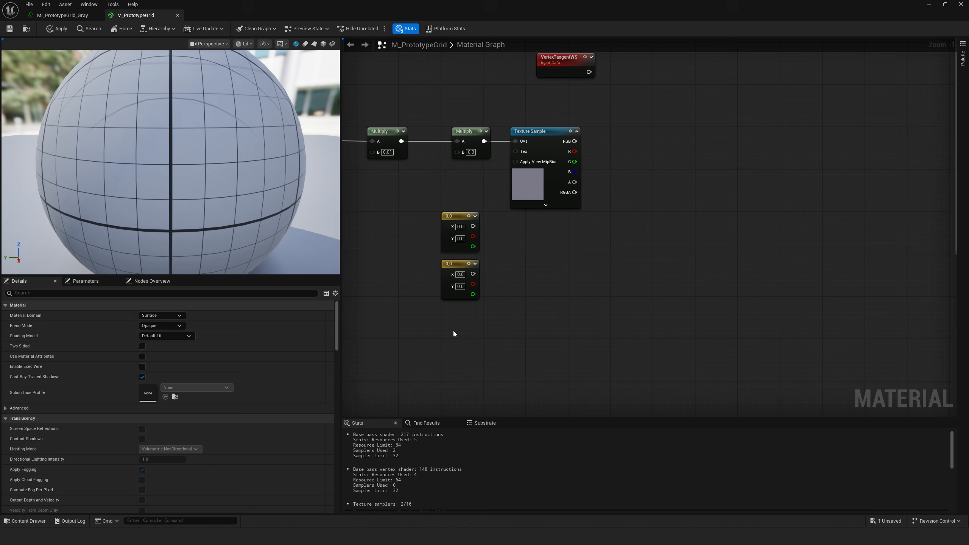
left_click(442, 315)
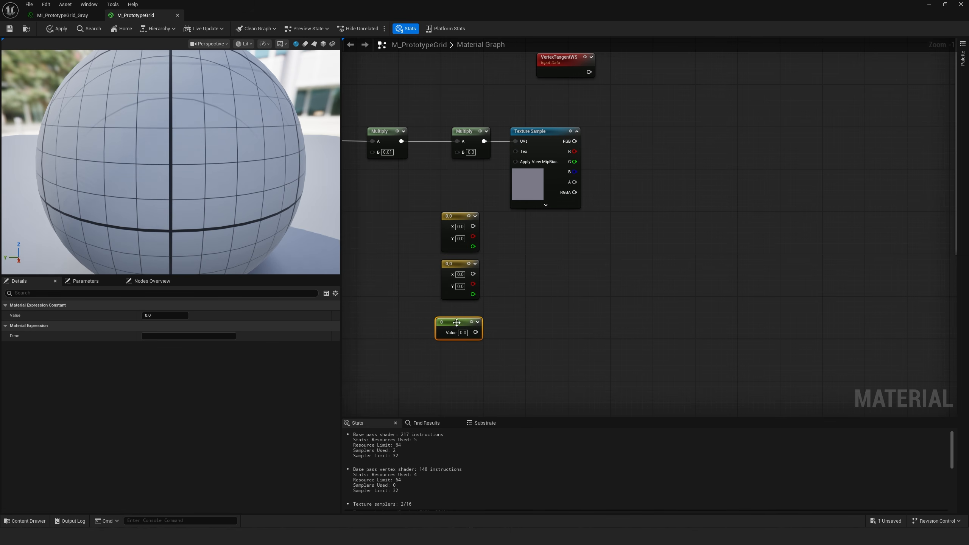
left_click(463, 333)
type("1")
key("Return")
Set the X value of the upper Constant 2Vector to 0.00001
left_click(483, 249)
left_click(463, 229)
type("0.00")
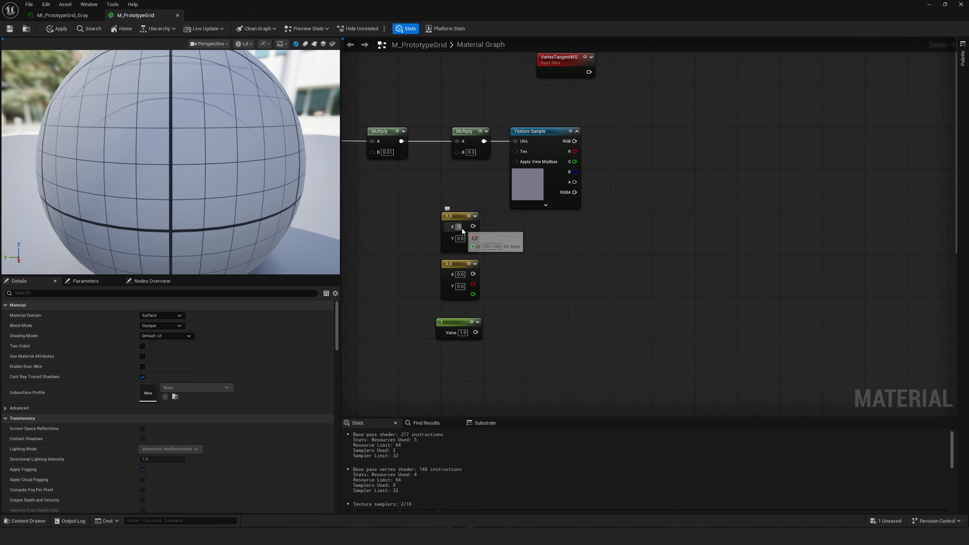
type("001")
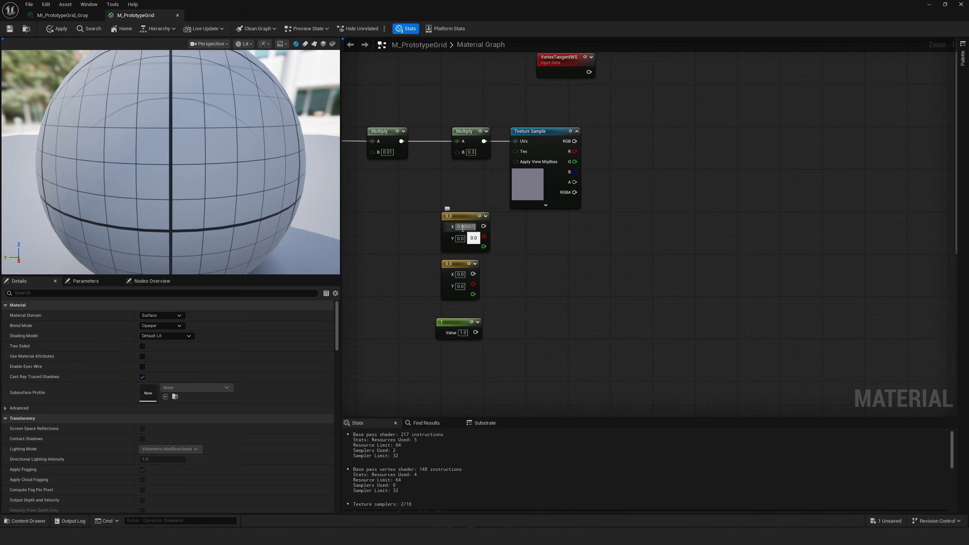
key("Return")
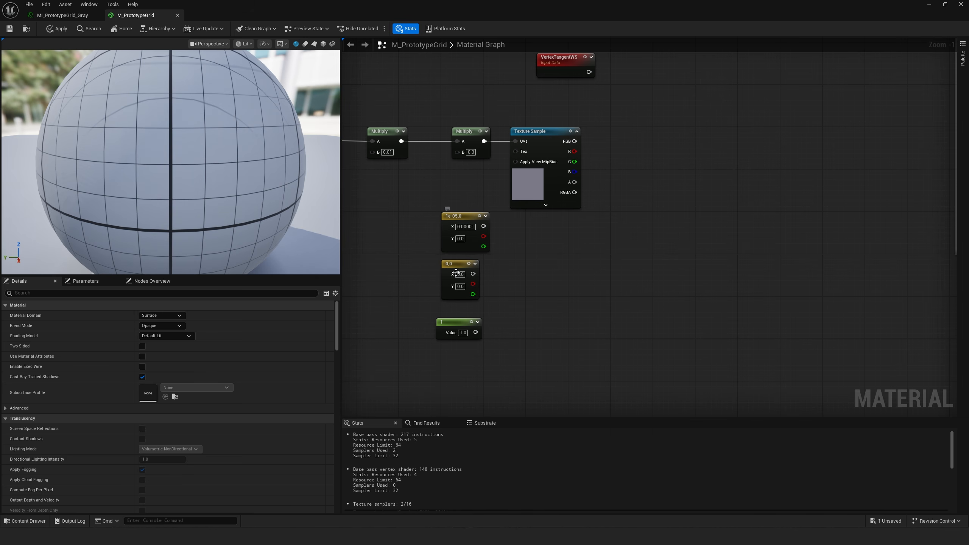
Set the lower Constant 2Vector to X 0.1 and Y 0.25
left_click(460, 274)
type("0.1")
key("Return")
type("0.25")
key("Return")
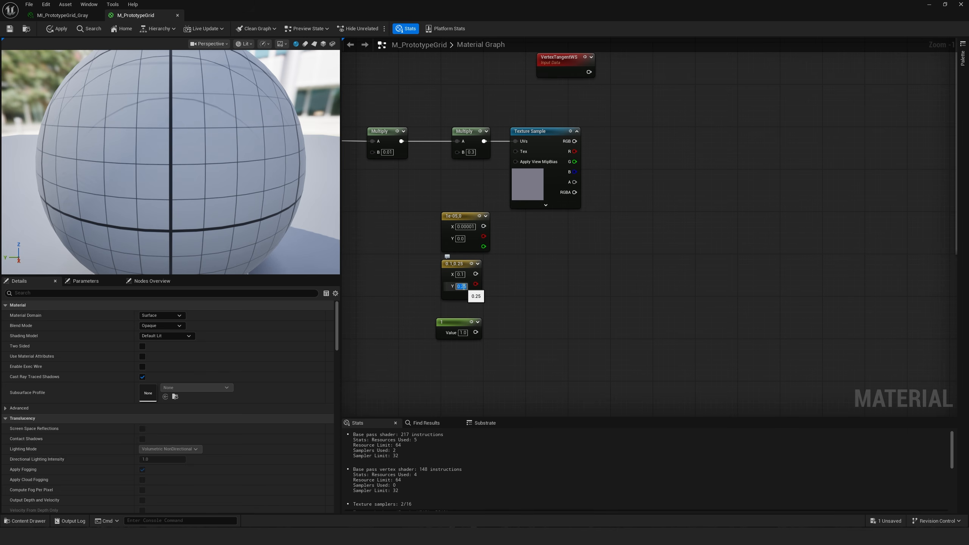
Move the two vector constants and the single constant together slightly farther below the Texture Sample
right_click_drag(554, 237, 511, 252)
left_click_drag(390, 206, 449, 360)
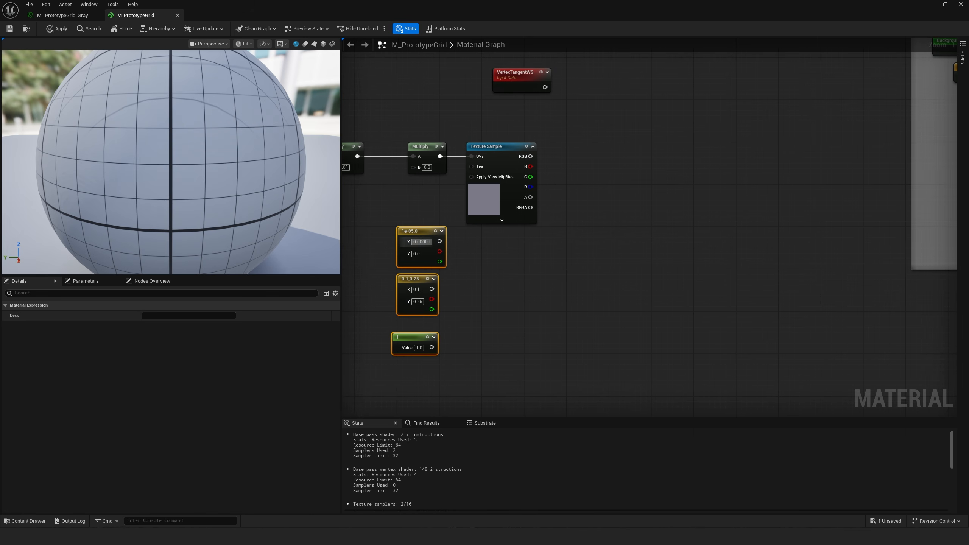
left_click_drag(420, 234, 409, 250)
left_click(483, 283)
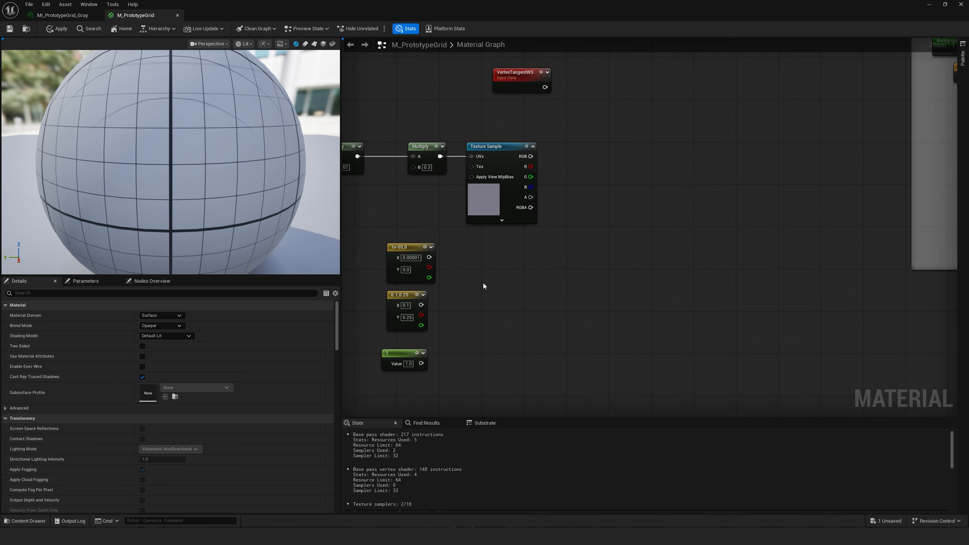
Add a Lerp node beside the constants and connect the 0.00001 vector constant to its A input
right_click(479, 273)
type("le")
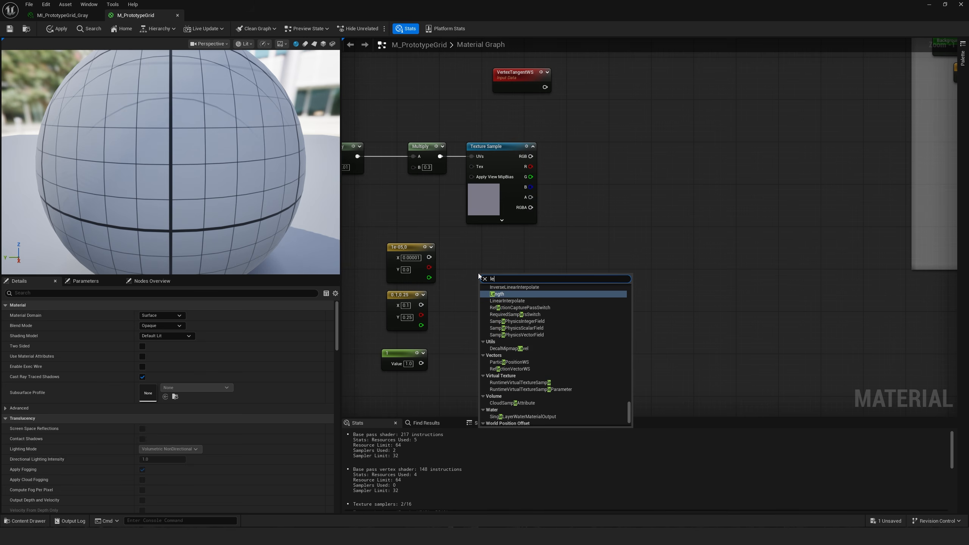
type("rp")
left_click(489, 316)
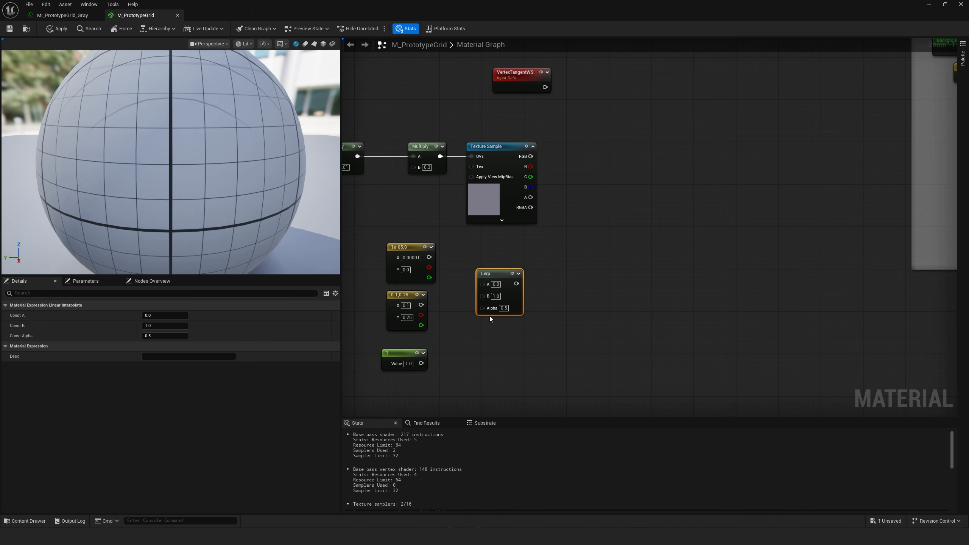
left_click_drag(429, 258, 481, 285)
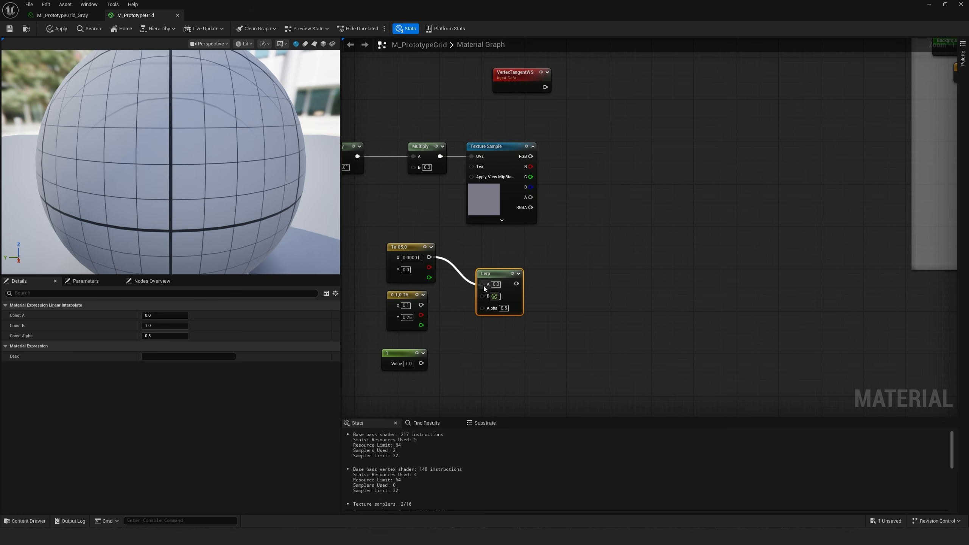
Connect the 0.1, 0.25 vector constant to the Lerp's B input and the single constant to its Alpha input
left_click_drag(420, 305, 483, 294)
left_click_drag(422, 363, 486, 305)
Add a ComponentMask node fed by the Lerp output and duplicate it directly below
right_click_drag(606, 280, 536, 304)
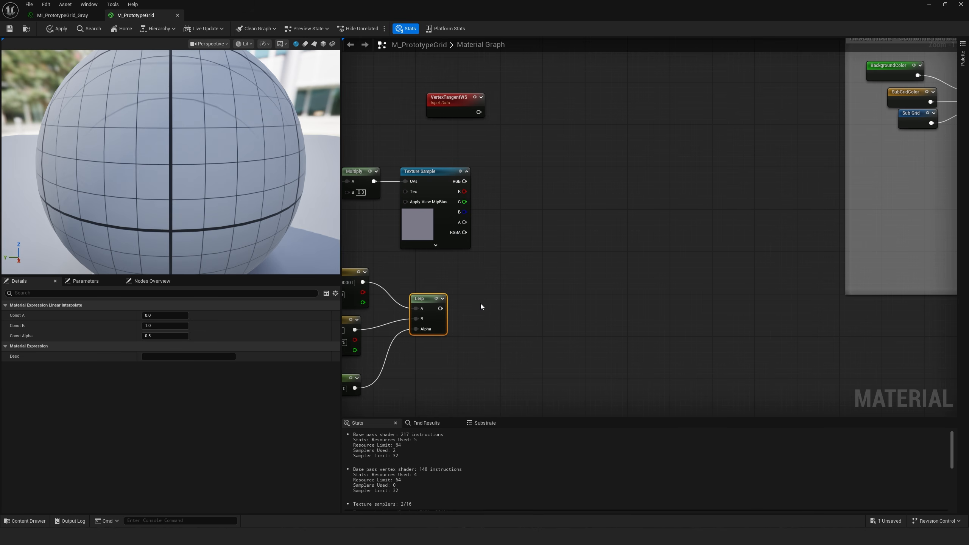
left_click_drag(442, 309, 486, 304)
type("mask")
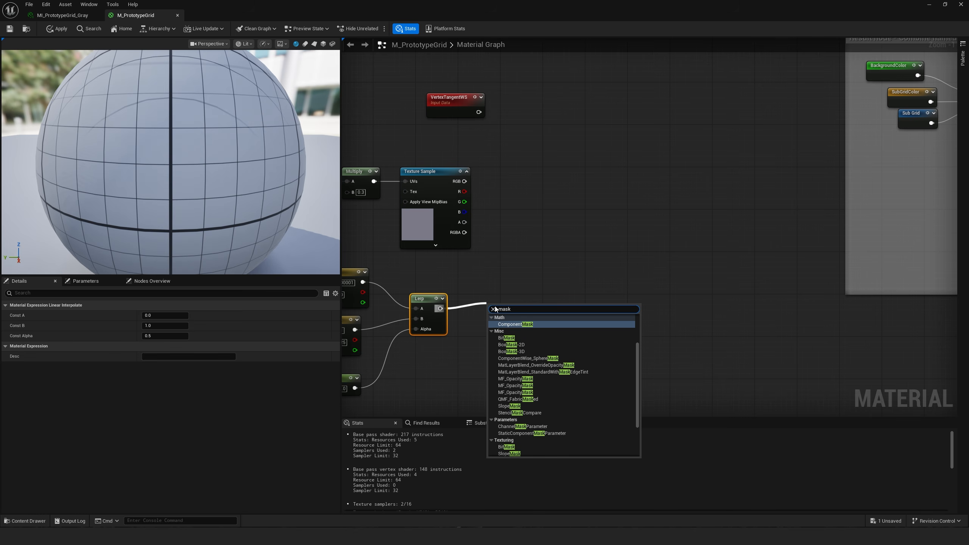
left_click(516, 324)
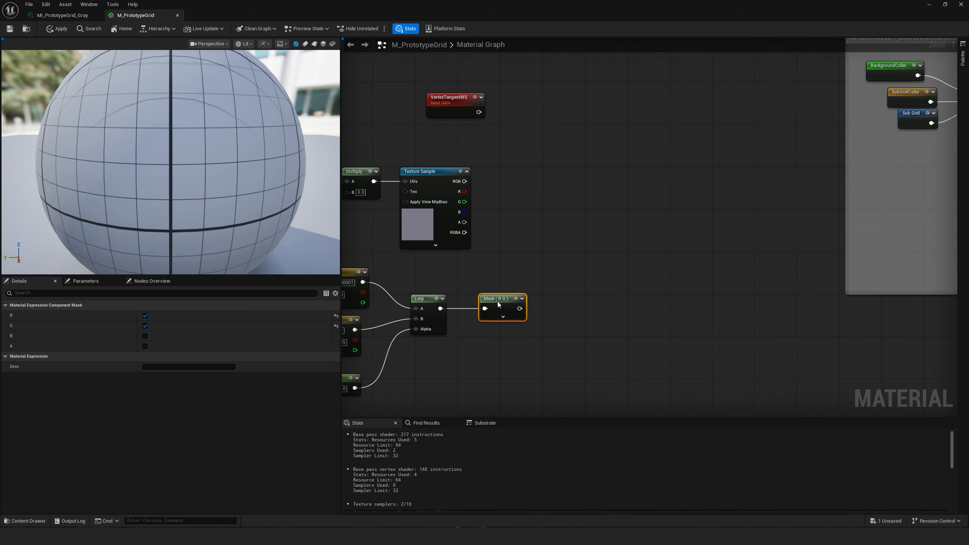
key("ctrl+d")
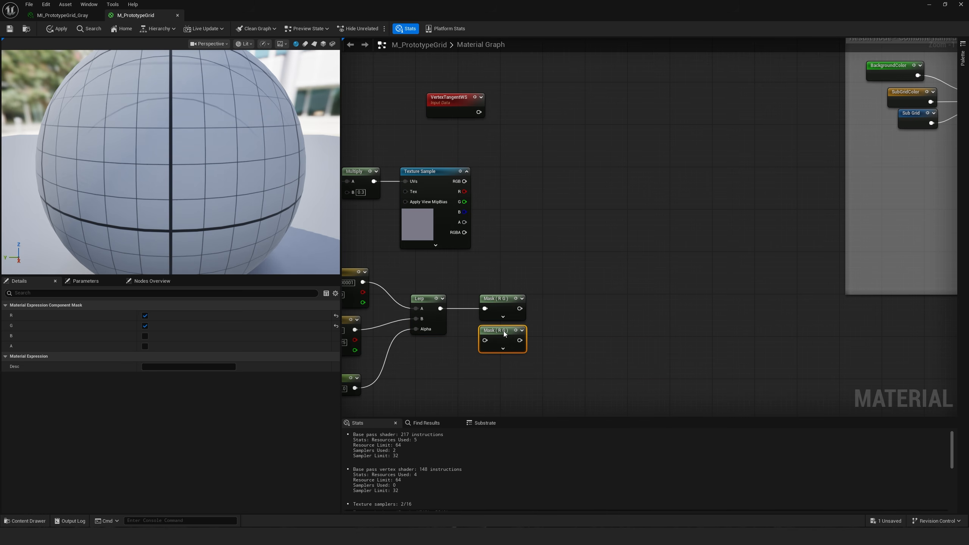
Limit the upper mask to R and the lower mask to G, and connect the Lerp output to the lower mask
left_click(480, 308)
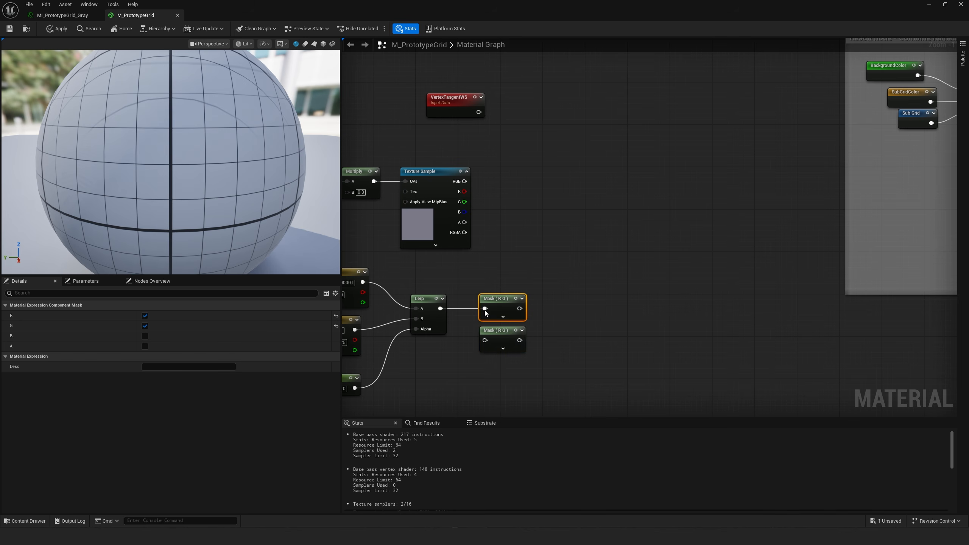
left_click(145, 325)
left_click(500, 341)
left_click(145, 316)
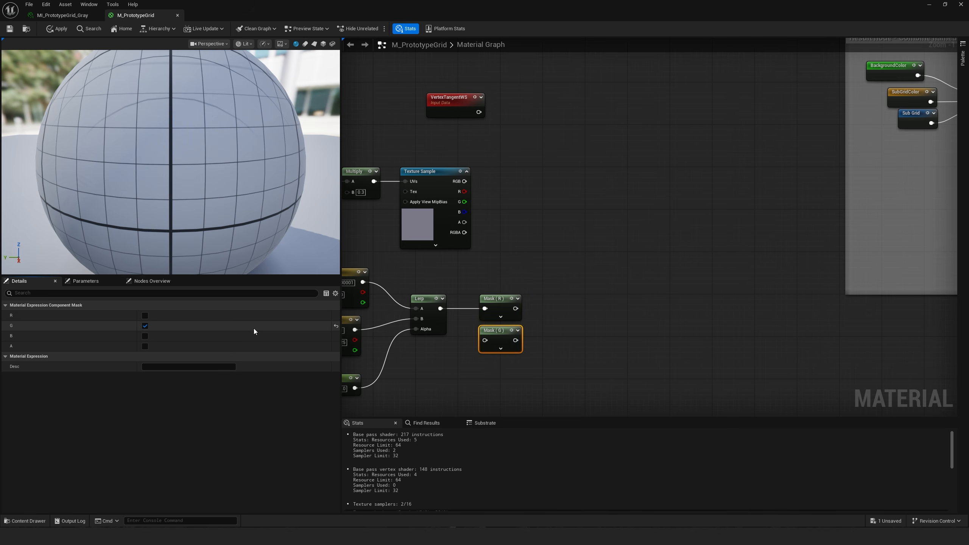
right_click_drag(450, 348, 439, 354)
left_click_drag(429, 314, 473, 346)
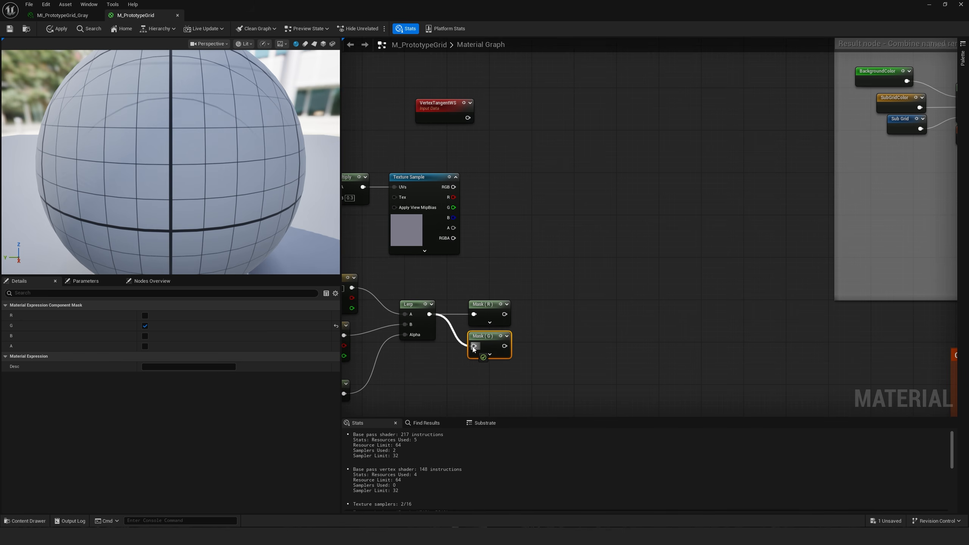
Move the constants, the Lerp and both masks together so they sit below the Multiply nodes
right_click_drag(597, 336, 733, 297)
scroll(656, 301, "down", 1)
left_click_drag(452, 245, 645, 350)
left_click_drag(633, 300, 487, 300)
left_click(548, 281)
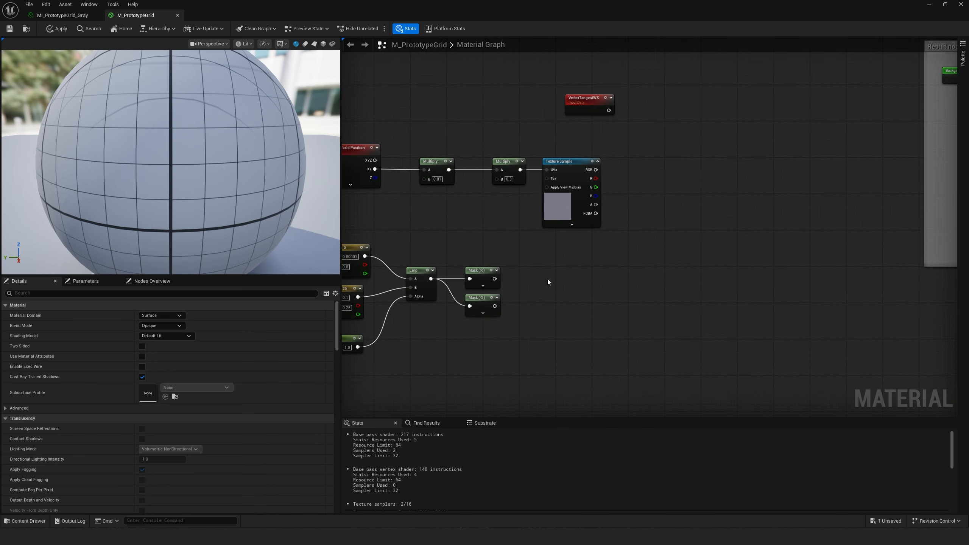
Add a Subtract node with the Texture Sample's G output in A and the G mask in B
right_click_drag(545, 277, 524, 309)
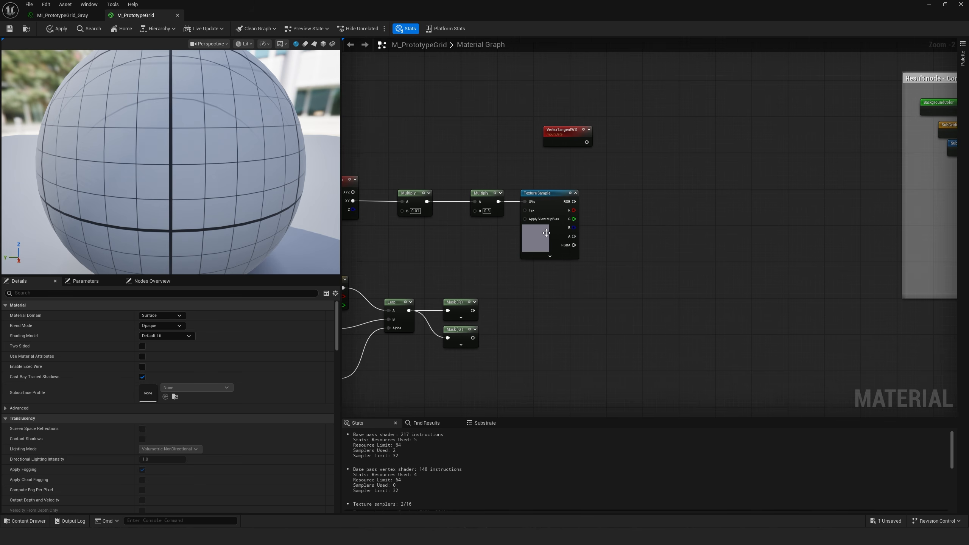
left_click_drag(578, 218, 613, 217)
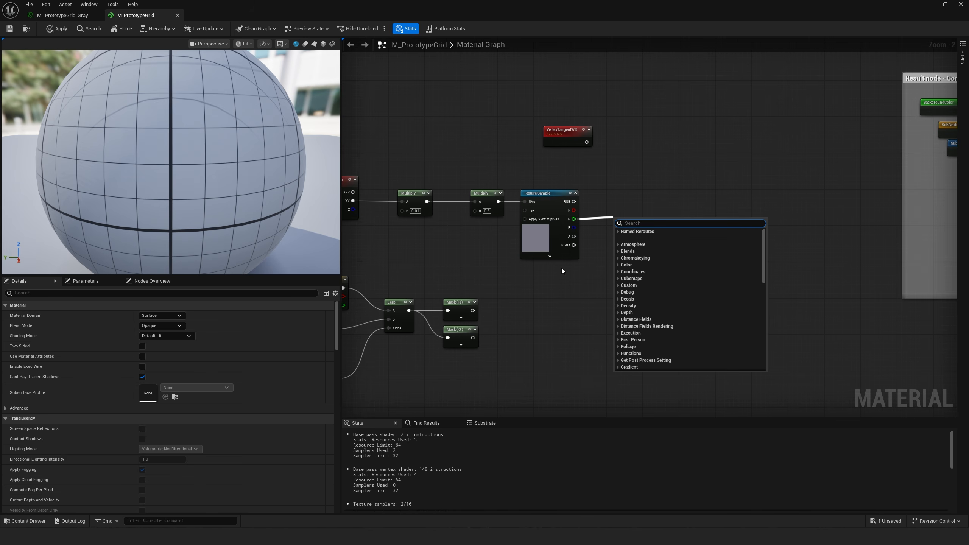
type("mult")
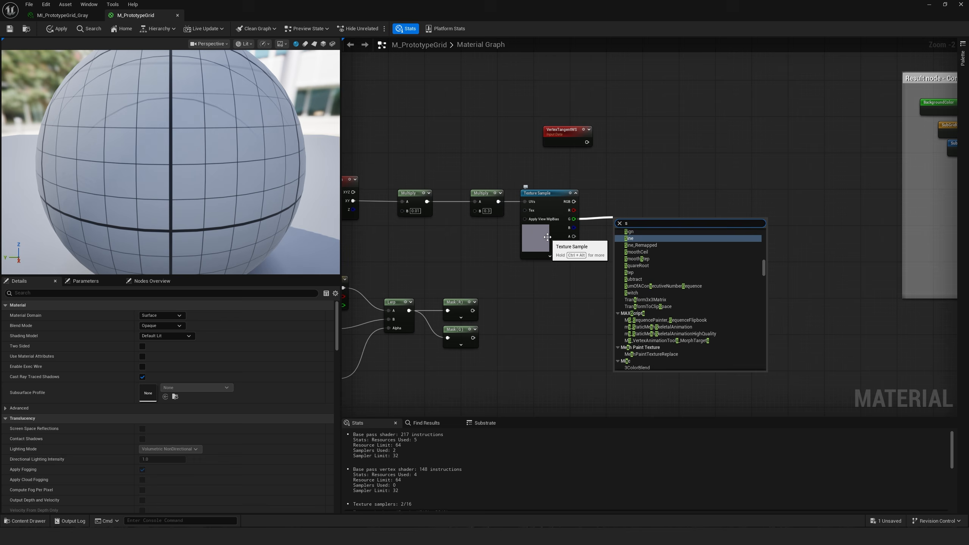
left_click(648, 252)
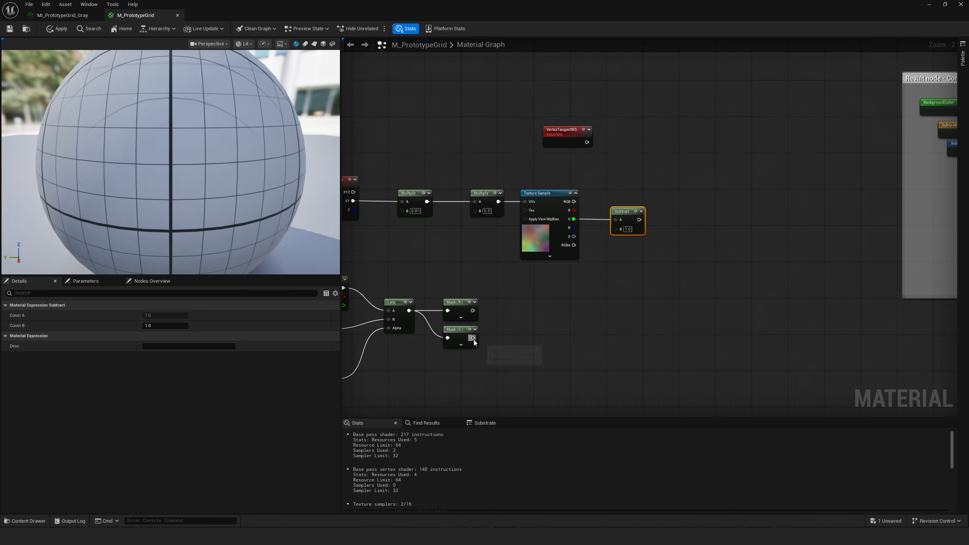
left_click_drag(473, 337, 617, 229)
right_click_drag(617, 231, 497, 258)
left_click_drag(497, 257, 497, 263)
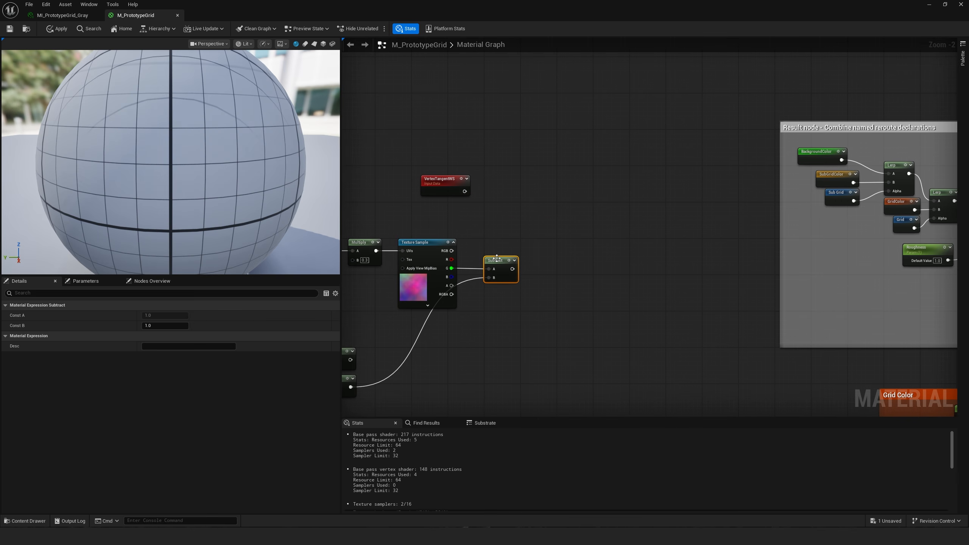
left_click(529, 268)
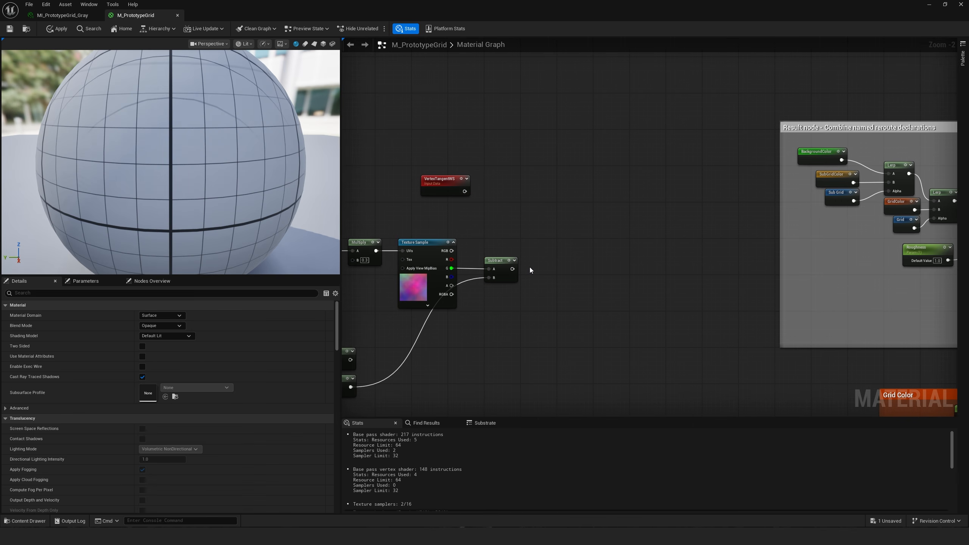
Add a Divide node with the Subtract result in A and the R mask in B
right_click(530, 266)
type("divide")
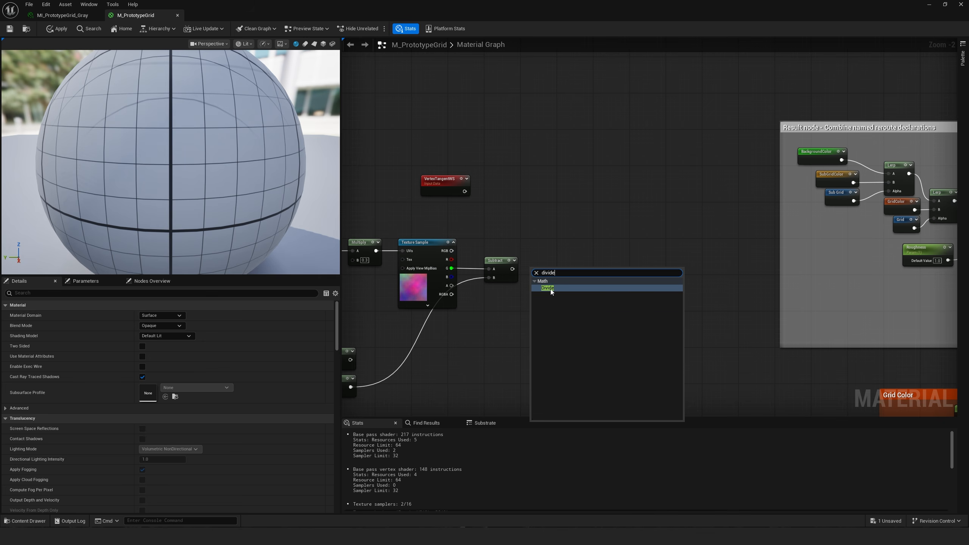
left_click(550, 289)
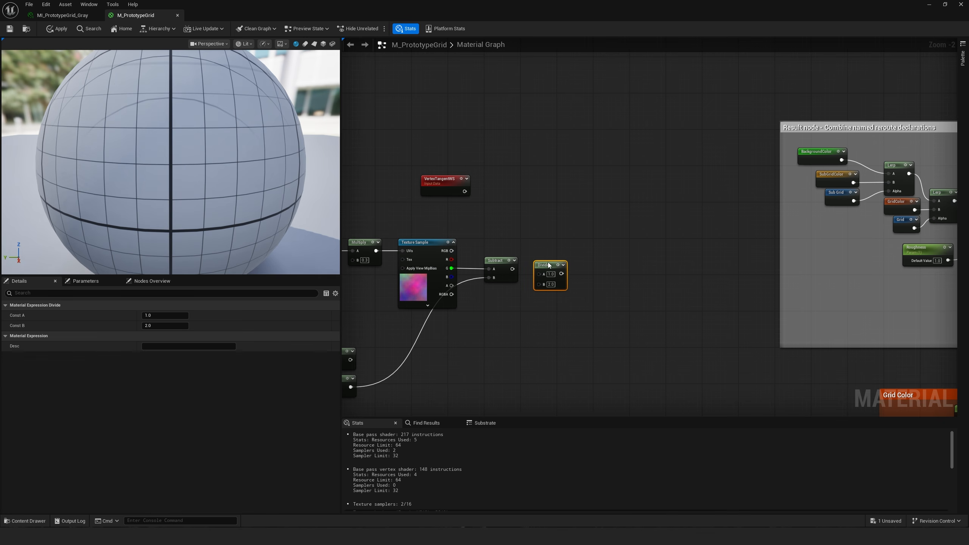
left_click_drag(512, 269, 543, 269)
right_click_drag(531, 311, 585, 298)
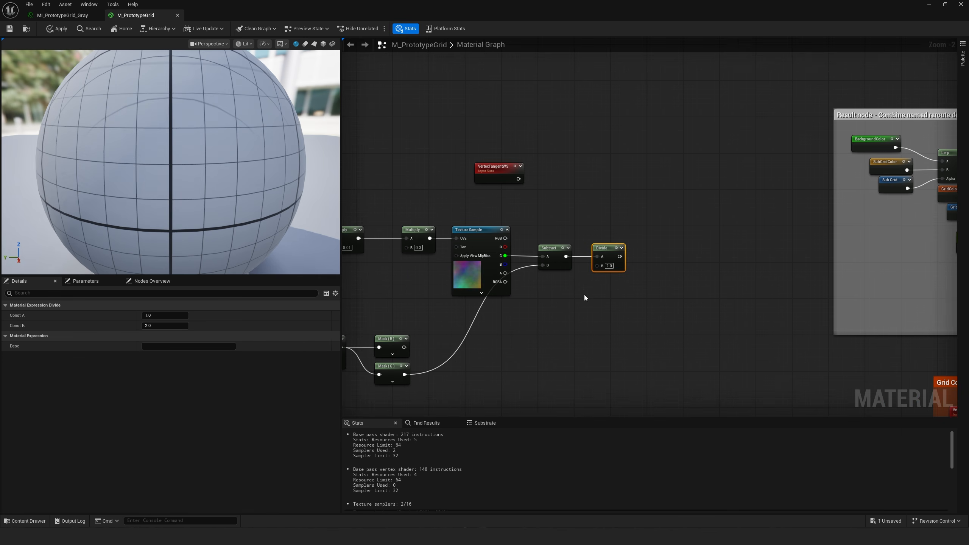
left_click_drag(403, 348, 601, 266)
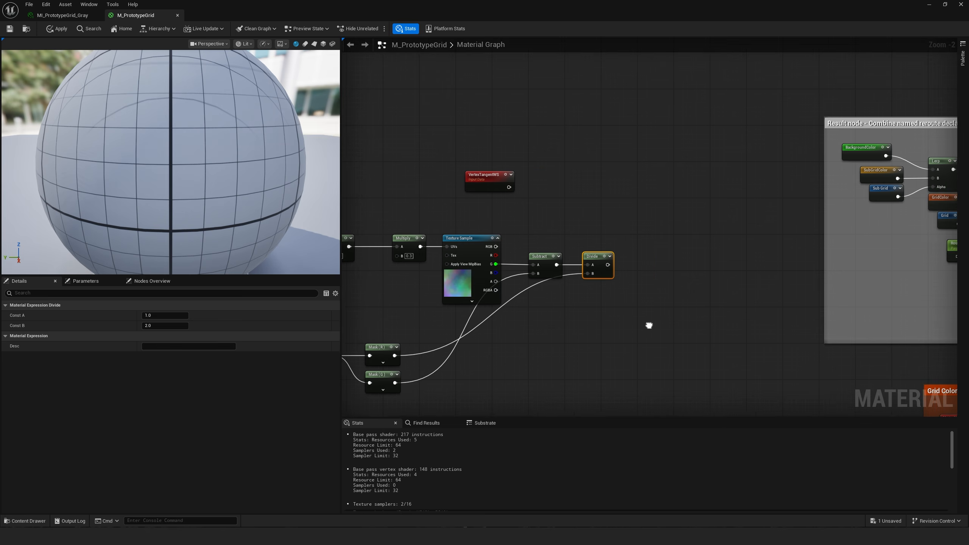
Delete the VertexTangentWS node above the Texture Sample
right_click_drag(653, 332, 721, 293)
scroll(547, 363, "up", 1)
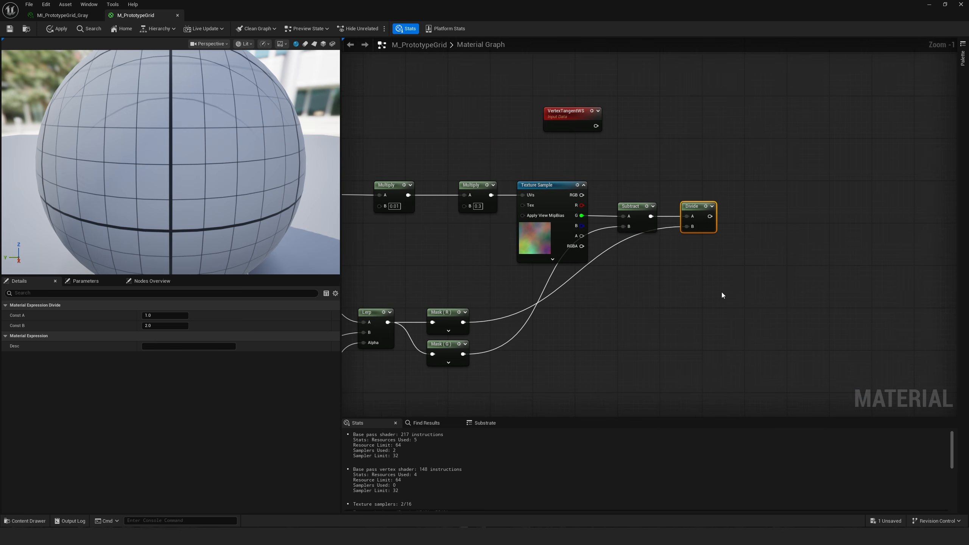
scroll(721, 292, "down", 1)
right_click_drag(651, 302, 777, 295)
right_click_drag(839, 320, 524, 391)
scroll(540, 355, "up", 2)
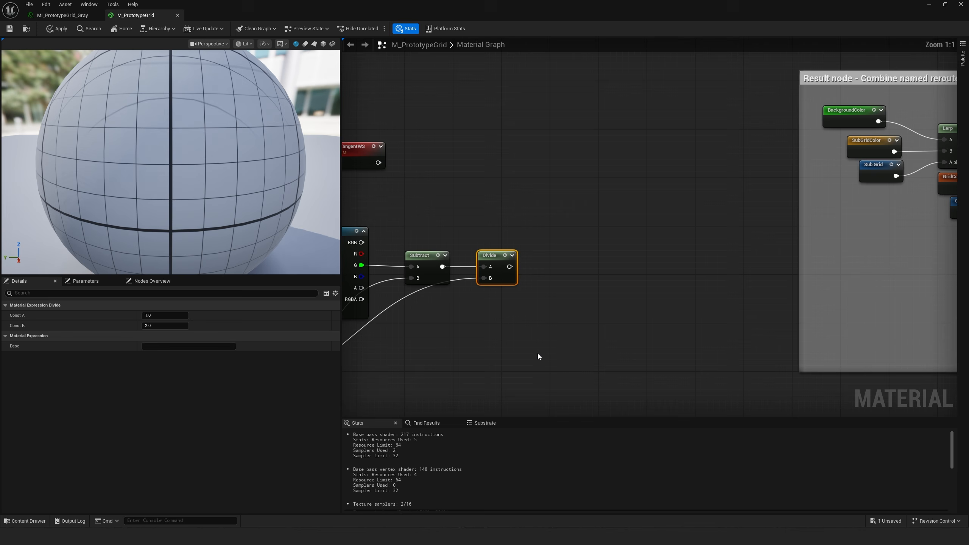
right_click_drag(523, 344, 598, 356)
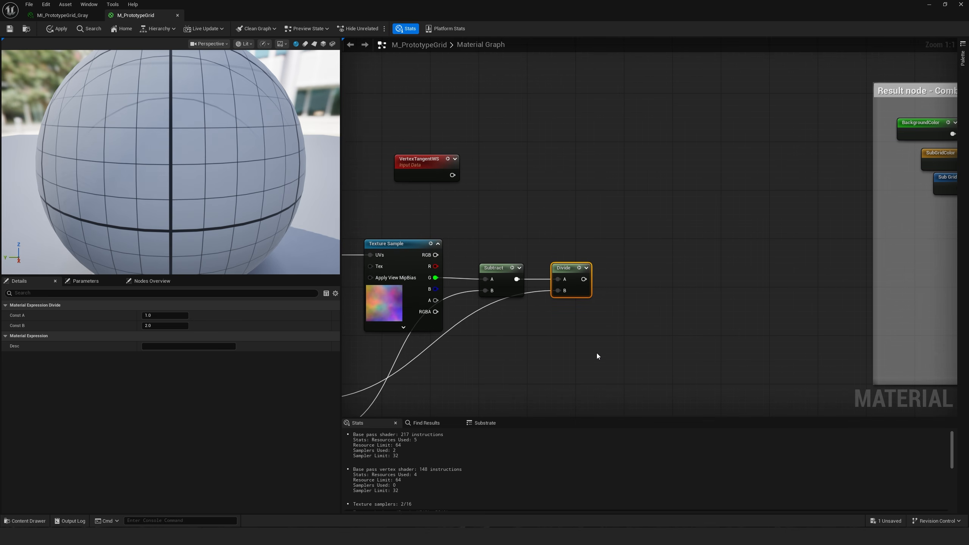
left_click_drag(431, 169, 399, 168)
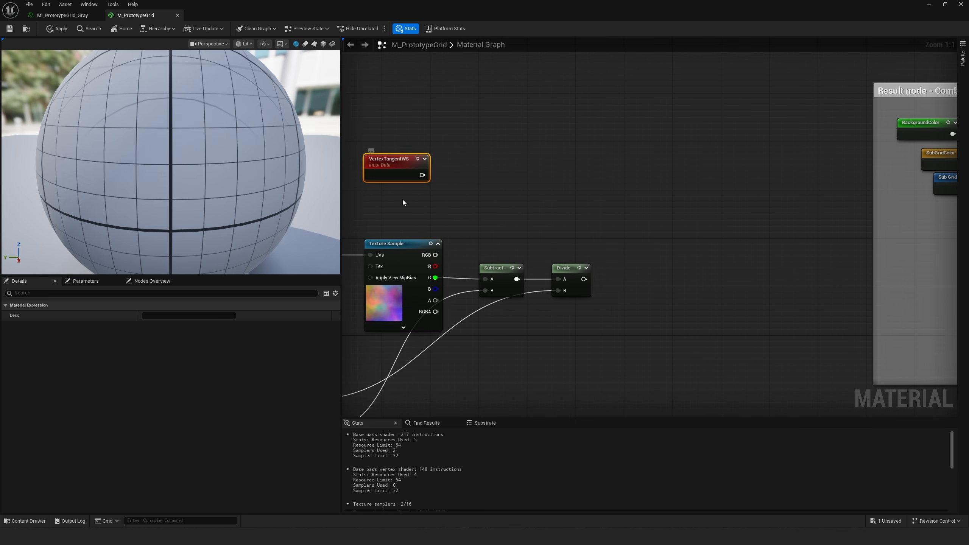
key("Delete")
Add a VertexNormalWS node above the Texture Sample
right_click(384, 160)
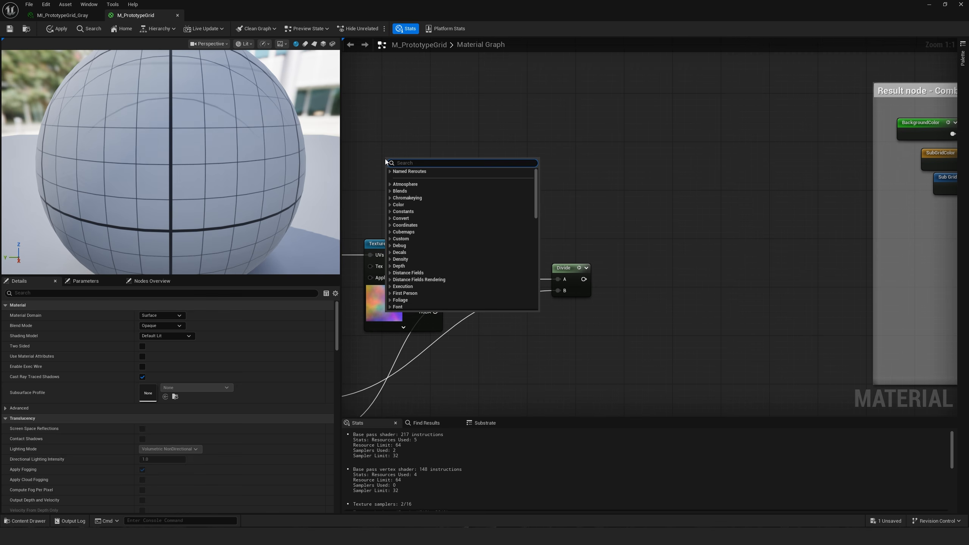
type("vertext")
key("BackSpace")
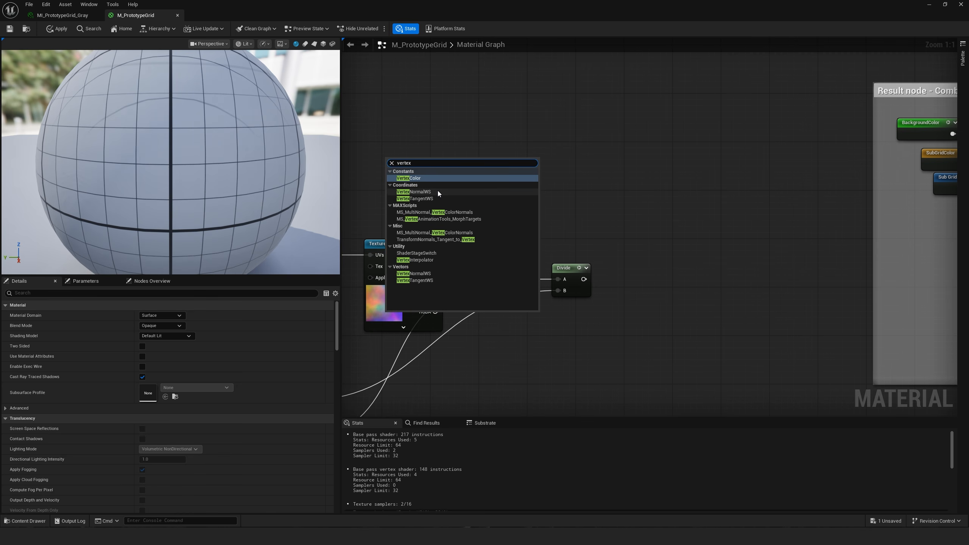
left_click(406, 177)
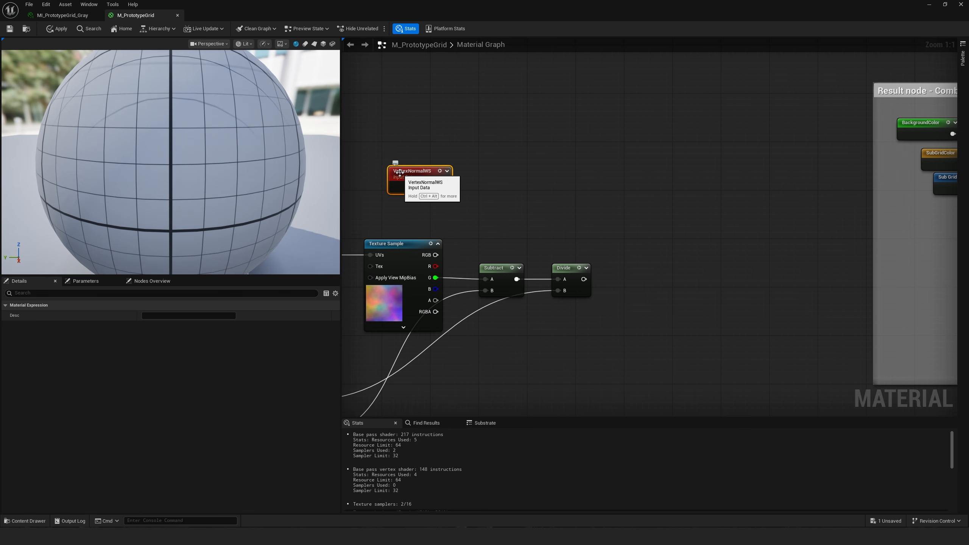
Add a ComponentMask fed by VertexNormalWS, limit it to the B channel, and place it beside that node
left_click_drag(444, 187, 557, 194)
type("ma")
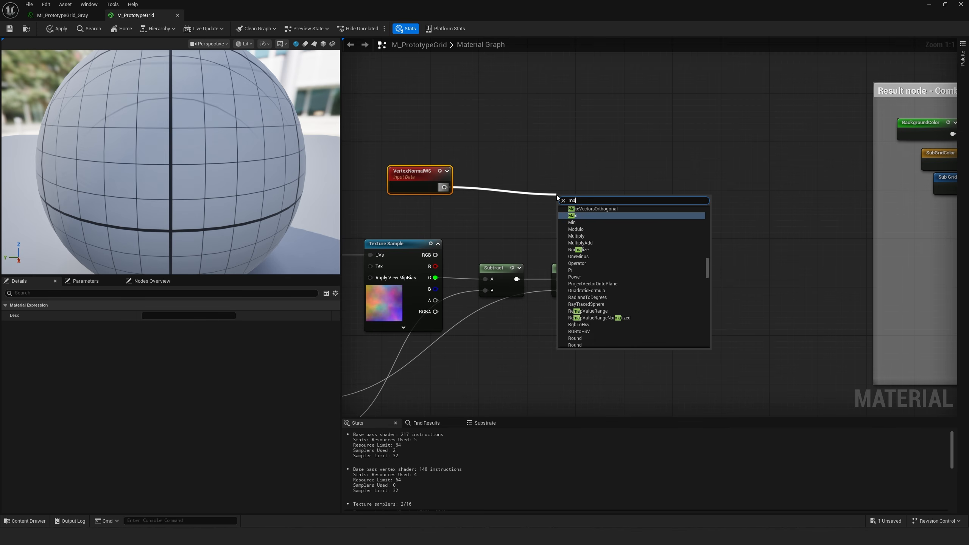
type("sk")
left_click(584, 211)
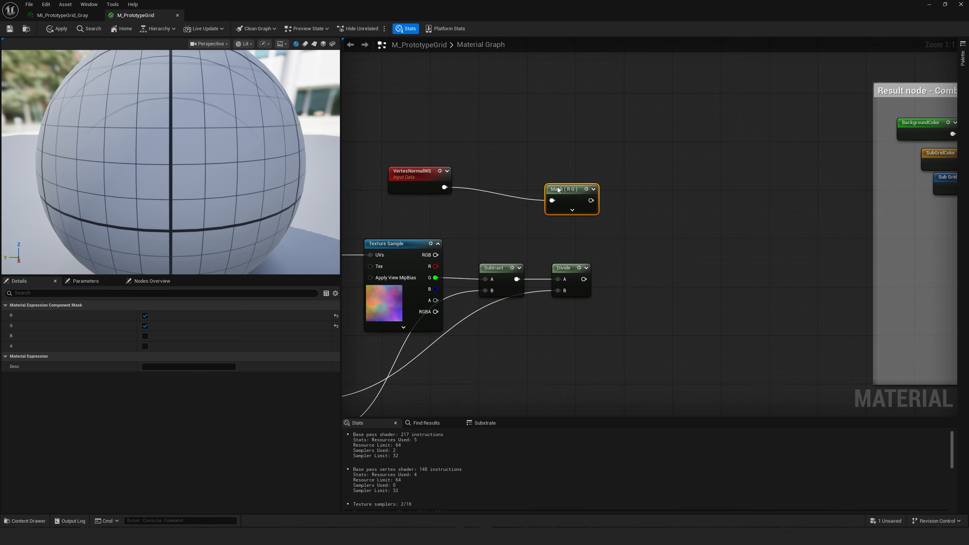
left_click_drag(557, 189, 526, 177)
left_click(145, 336)
left_click(145, 326)
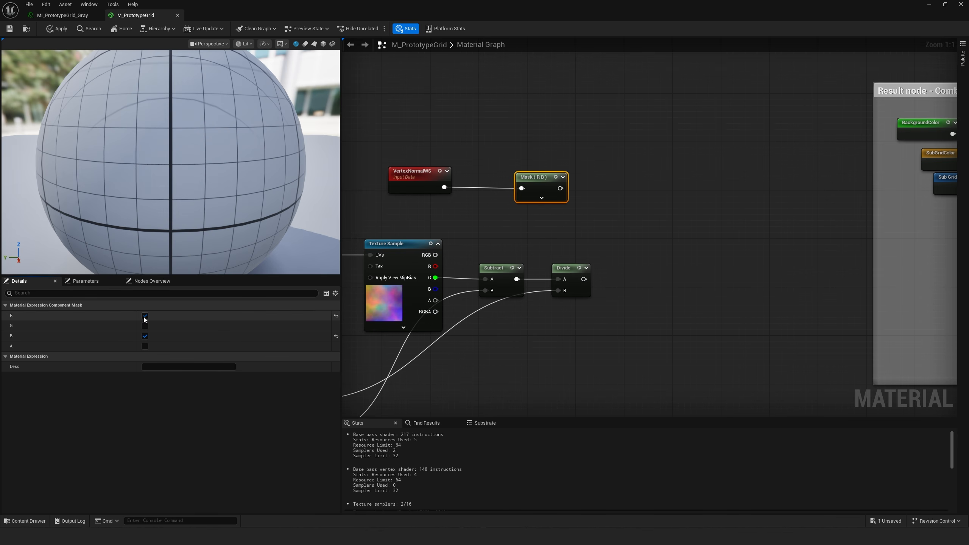
left_click(145, 316)
left_click_drag(529, 180, 512, 181)
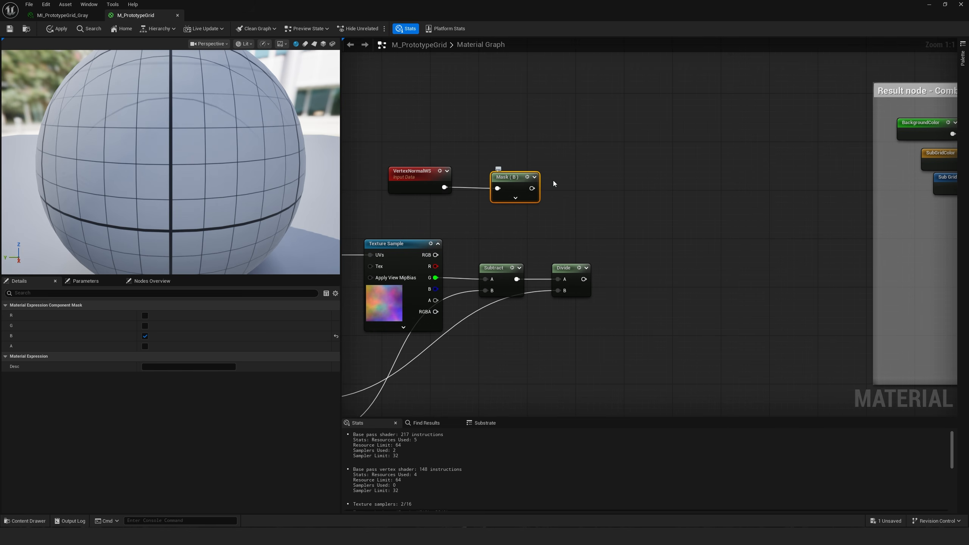
Add a Saturate node fed by the B mask's output
left_click_drag(532, 188, 597, 184)
type("sat")
left_click(617, 229)
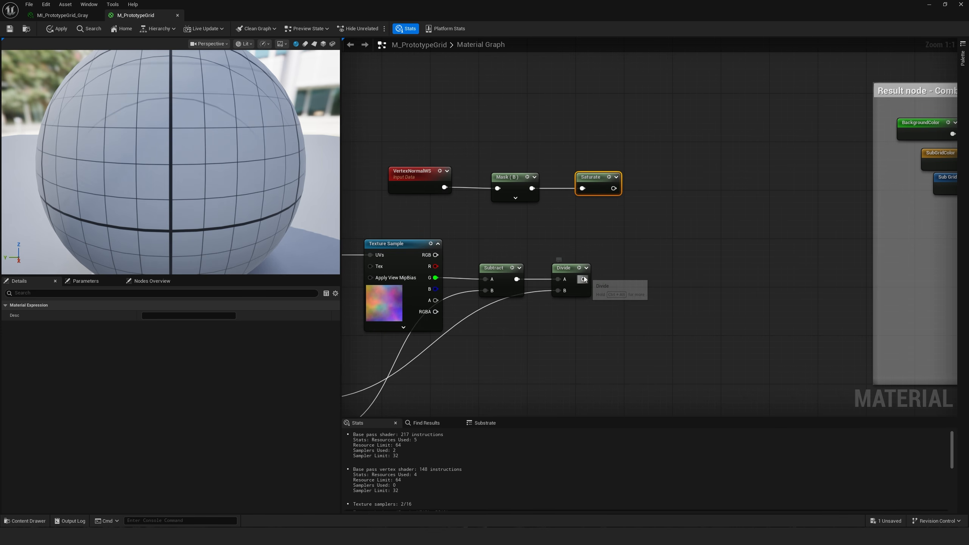
Add another Saturate node fed by the Divide output
left_click_drag(583, 279, 628, 275)
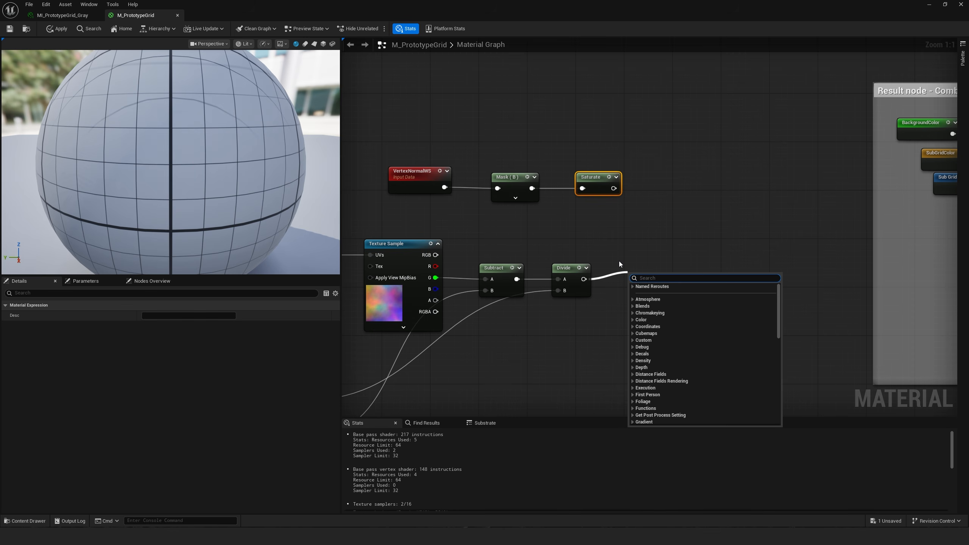
type("sature")
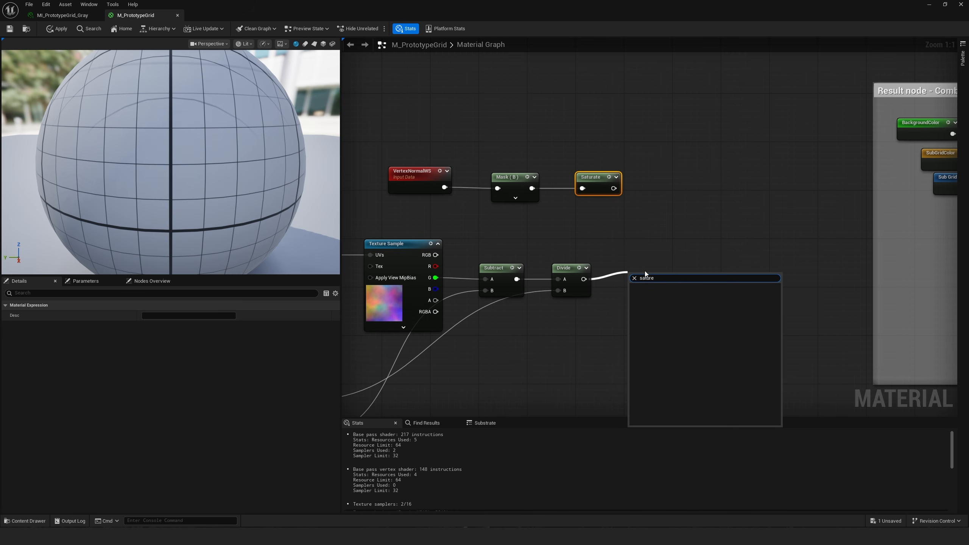
key("BackSpace")
left_click(646, 312)
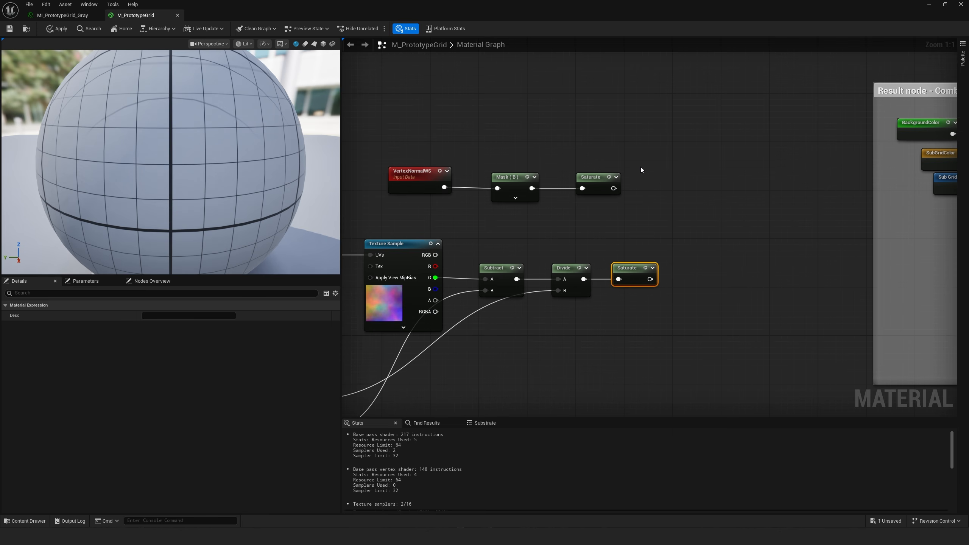
Add a Power node with the upper Saturate's output connected to its Base input
left_click_drag(612, 188, 647, 189)
type("power")
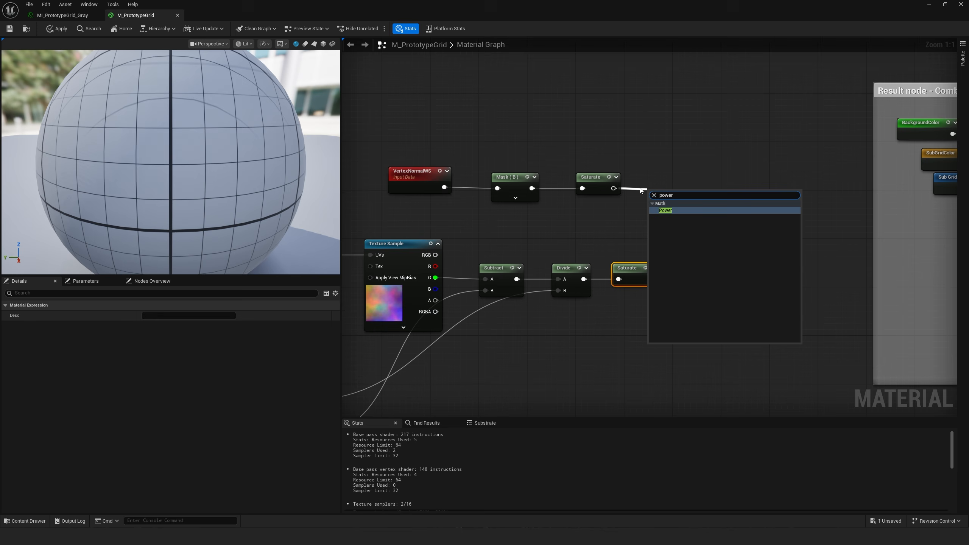
left_click(666, 210)
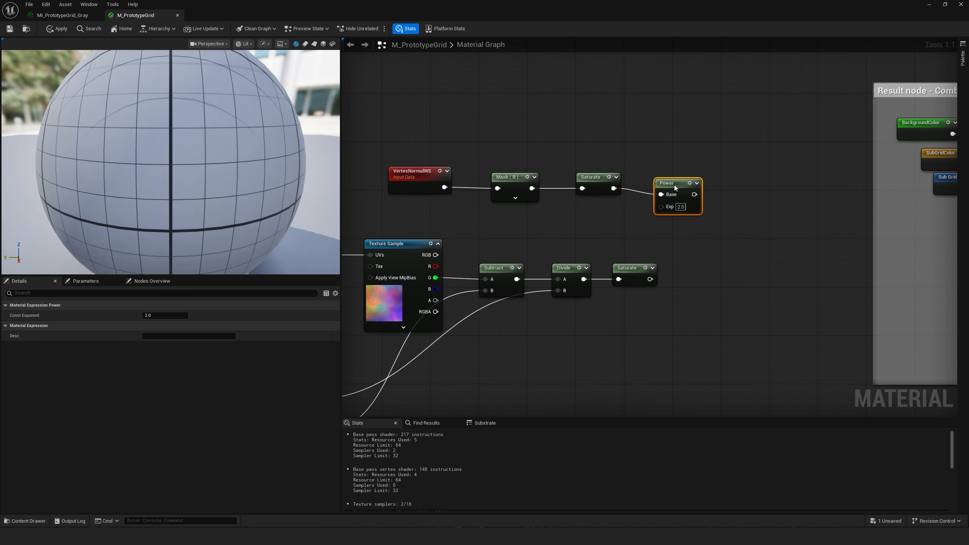
Set the Power node's exponent to 40
left_click(681, 200)
type("40")
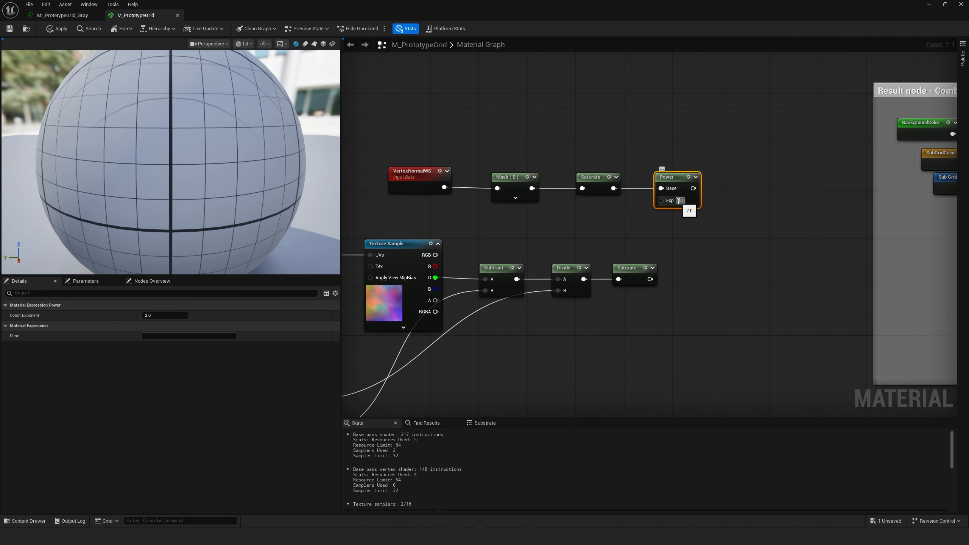
key("Return")
left_click(679, 229)
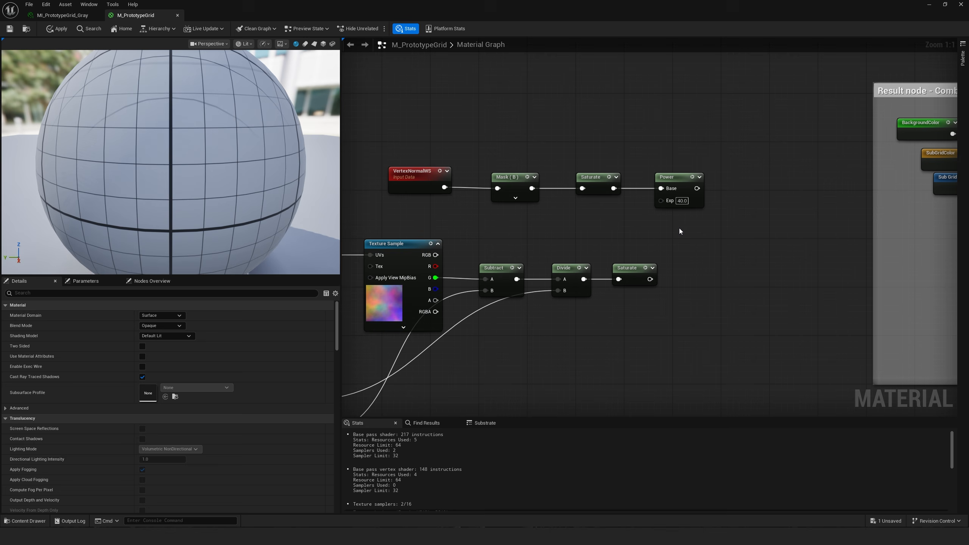
Add a OneMinus node fed by the output of the Saturate node that follows Divide
left_click_drag(649, 279, 708, 268)
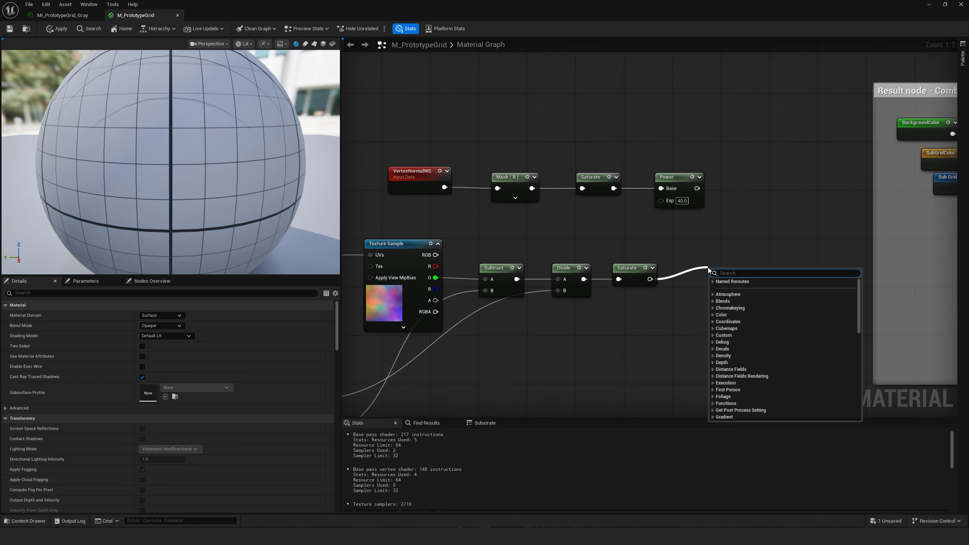
type("one")
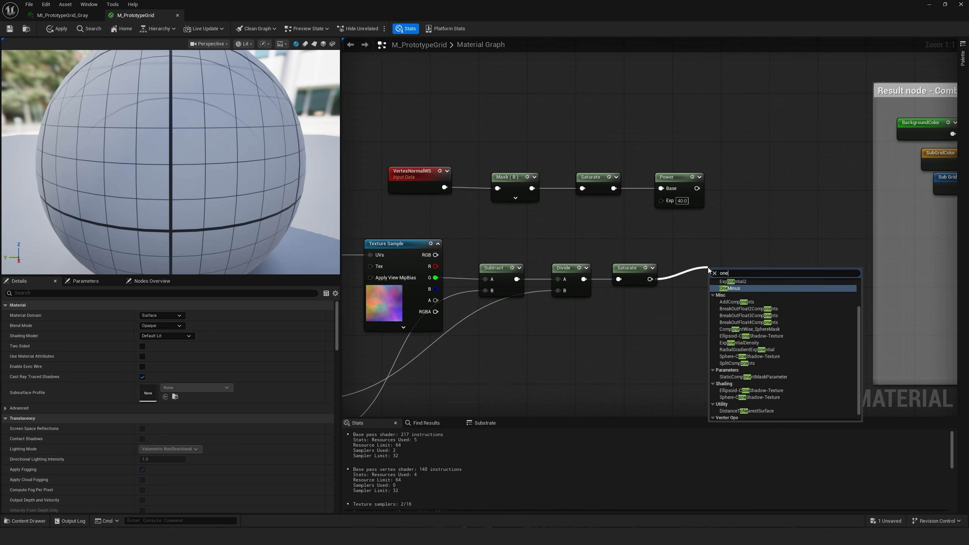
left_click(734, 289)
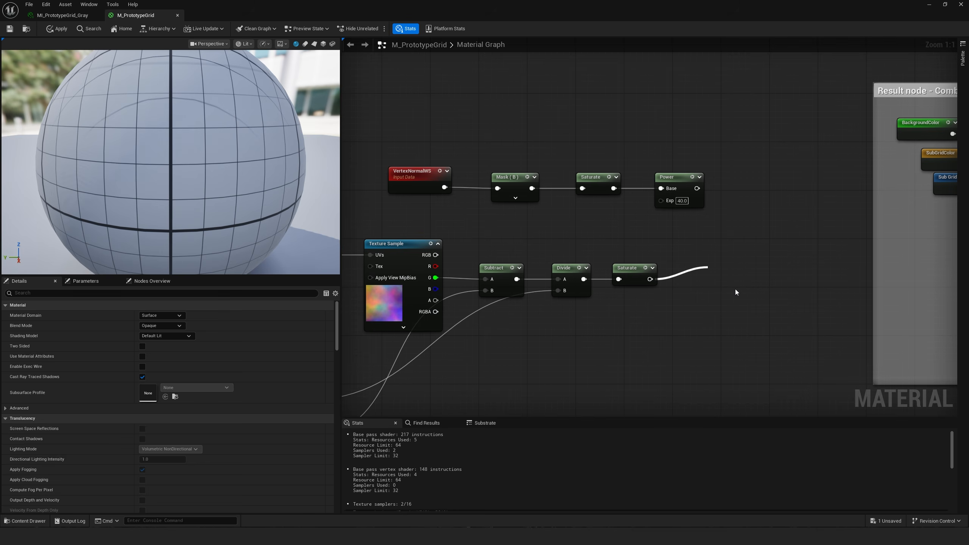
left_click_drag(706, 269, 700, 268)
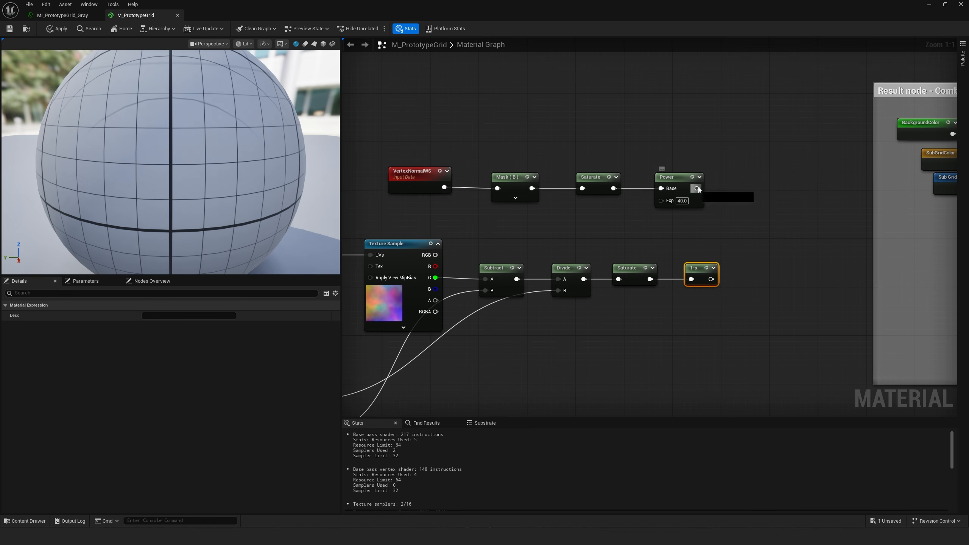
Add a Multiply node with the Power output connected to A and the OneMinus output connected to B
left_click_drag(696, 188, 769, 225)
type("muk")
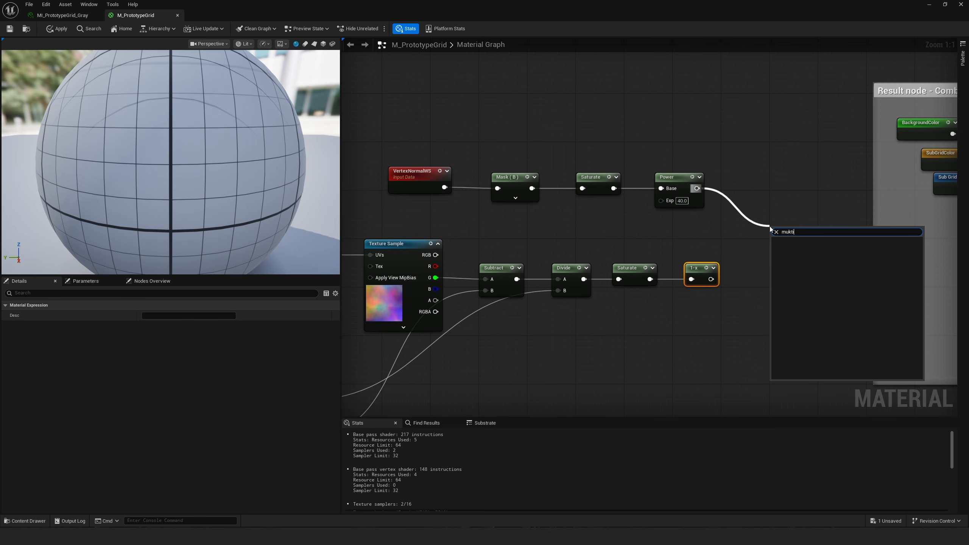
type("ti")
key("BackSpace")
key("BackSpace")
key("BackSpace")
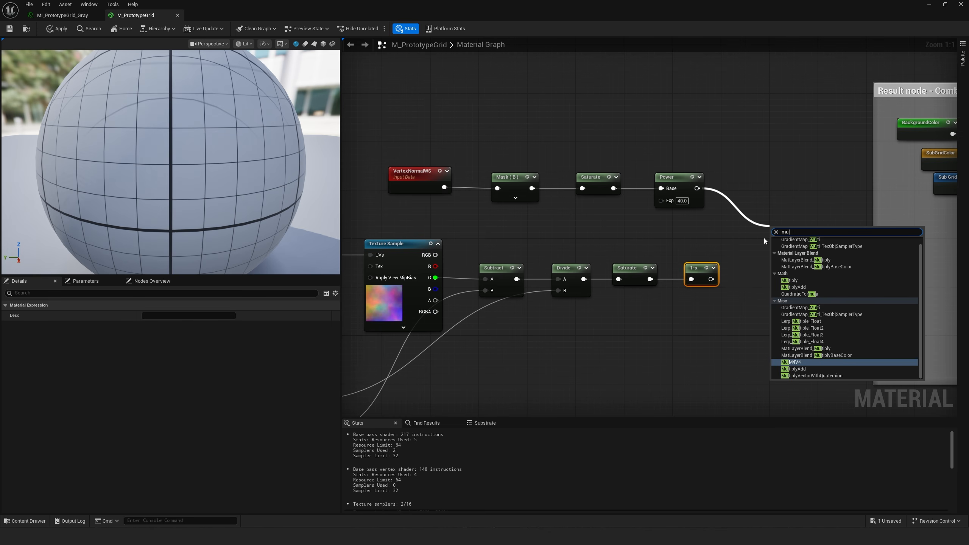
type("lt")
left_click(789, 288)
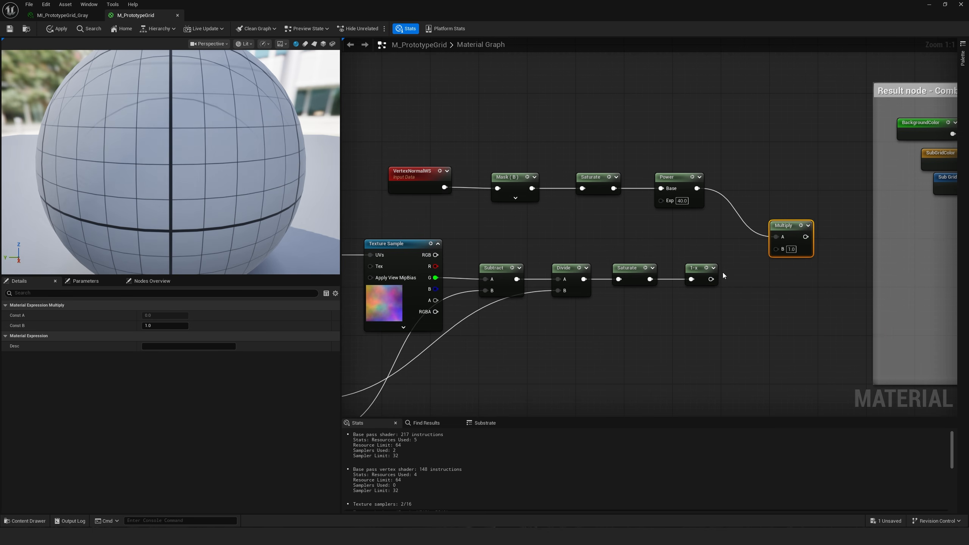
left_click_drag(711, 279, 781, 249)
scroll(775, 270, "down", 1)
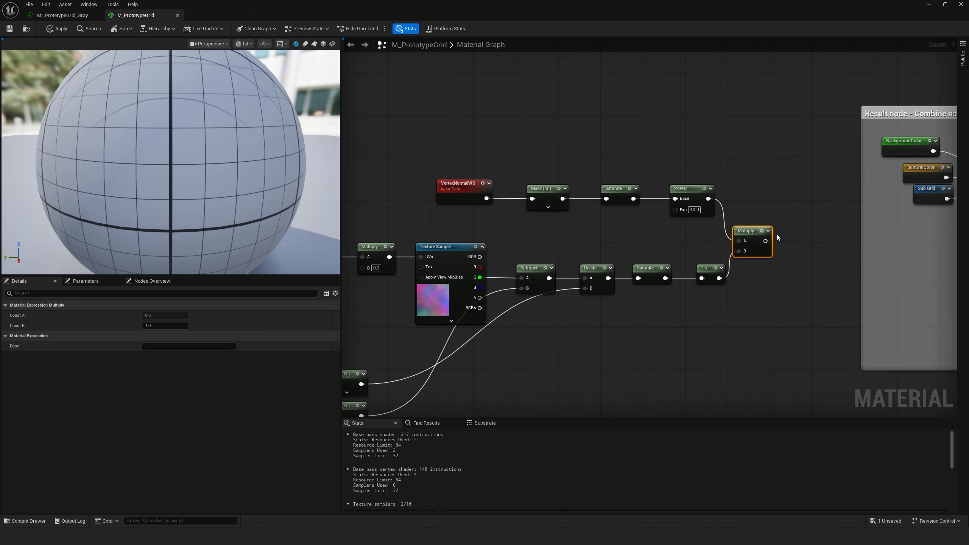
Add a second Multiply node with the first Multiply's output connected to its A input
right_click_drag(777, 234, 614, 269)
left_click_drag(580, 266, 602, 264)
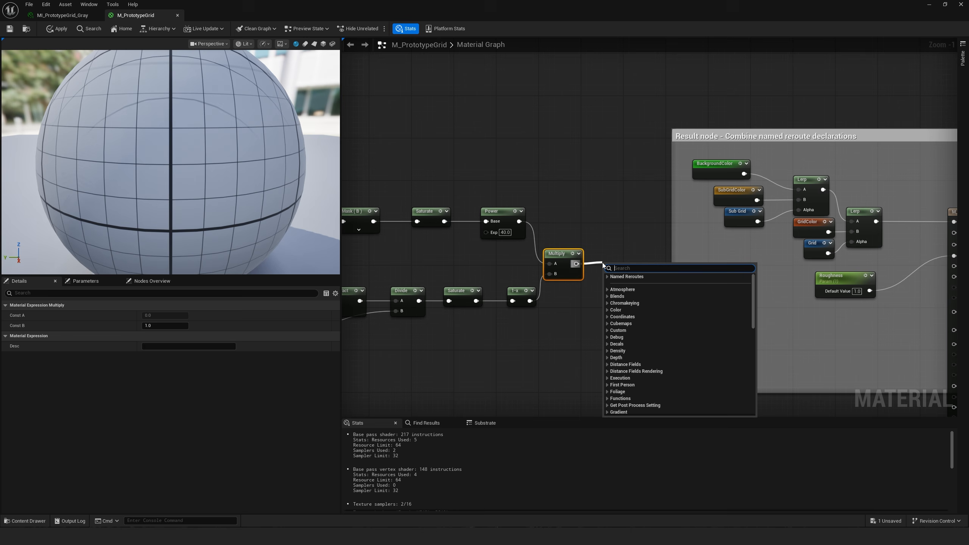
type("multi")
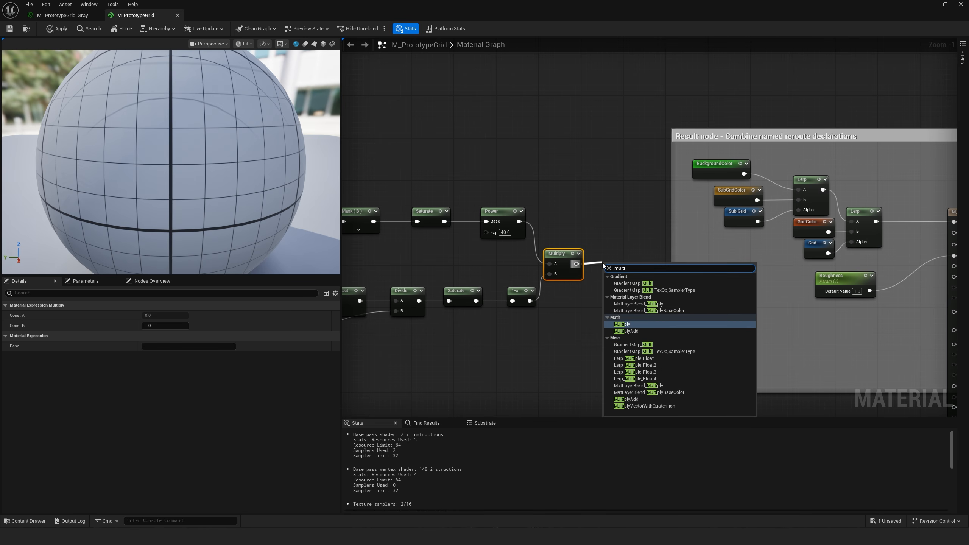
left_click(622, 324)
right_click_drag(615, 304, 555, 319)
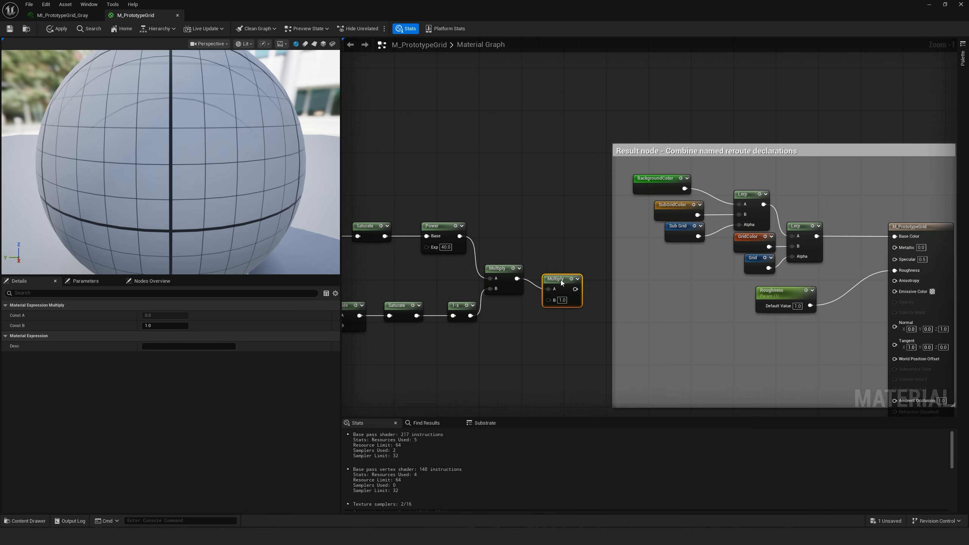
Add a Saturate node fed by the second Multiply and connect its output to the material's Normal input
left_click_drag(553, 271, 894, 327)
type("sat")
left_click(633, 302)
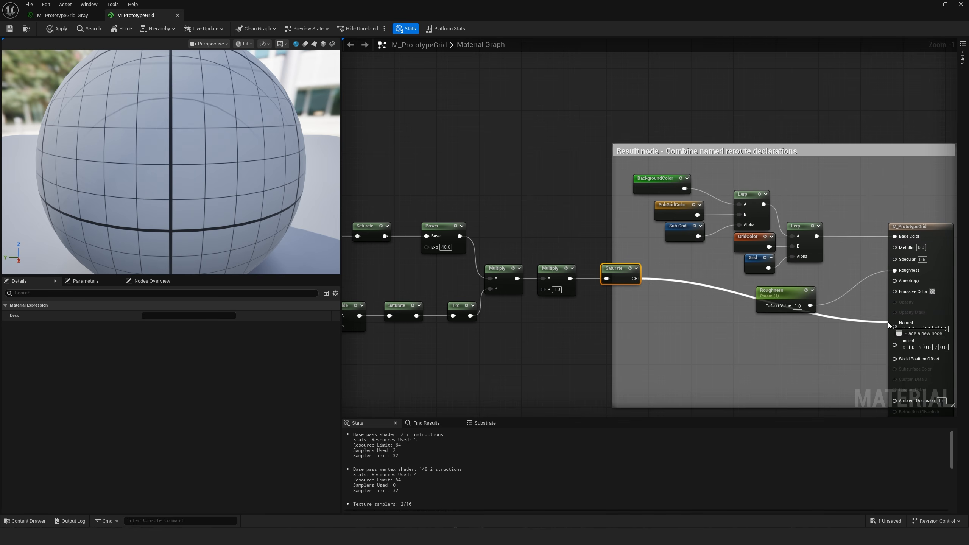
Save the material and inspect the puddle pattern on the floor in the level viewport
left_click(9, 28)
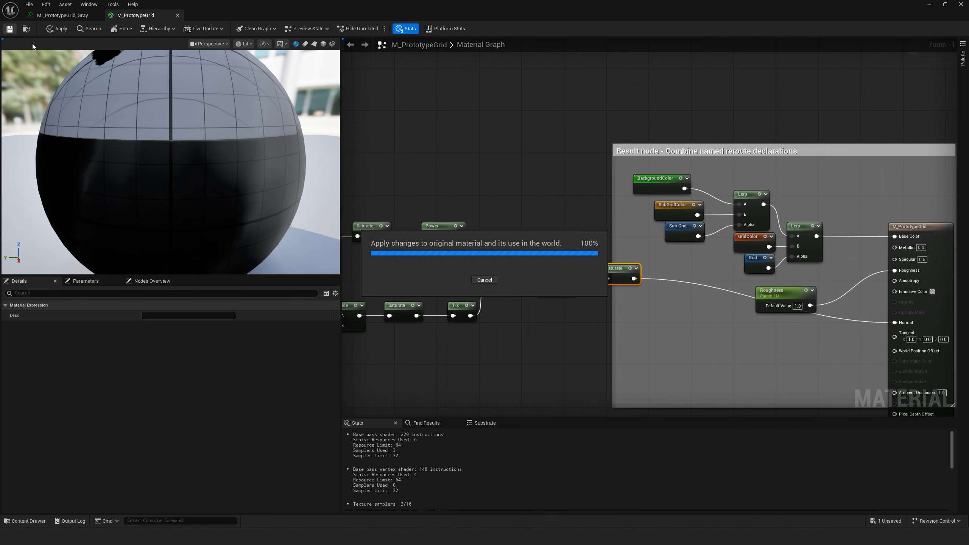
left_click_drag(473, 9, 705, 116)
mouse_move(305, 172)
right_mouse_down()
mouse_move(336, 174)
mouse_move(317, 214)
mouse_move(340, 206)
mouse_move(328, 178)
mouse_move(329, 196)
mouse_move(322, 183)
mouse_move(315, 200)
mouse_move(339, 198)
mouse_move(300, 195)
mouse_move(297, 220)
mouse_move(319, 208)
mouse_move(324, 187)
mouse_move(319, 207)
mouse_move(331, 210)
mouse_move(299, 179)
right_mouse_up()
key("w")
key("s")
key("s")
key("w")
key("w")
key("s")
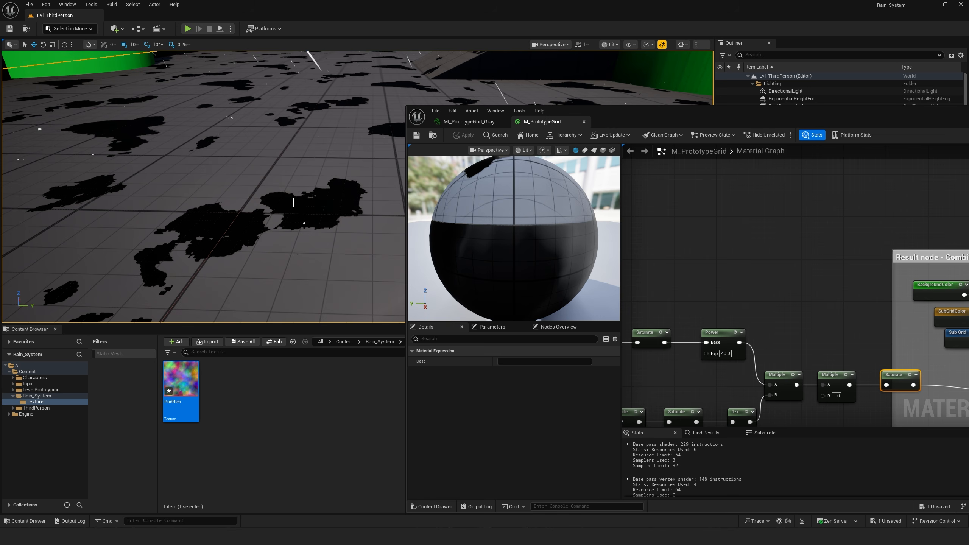
Add a Constant3Vector node above the Power node and set its B value to 1
left_click_drag(675, 124, 389, 2)
right_click_drag(413, 184, 405, 225)
right_click(408, 161)
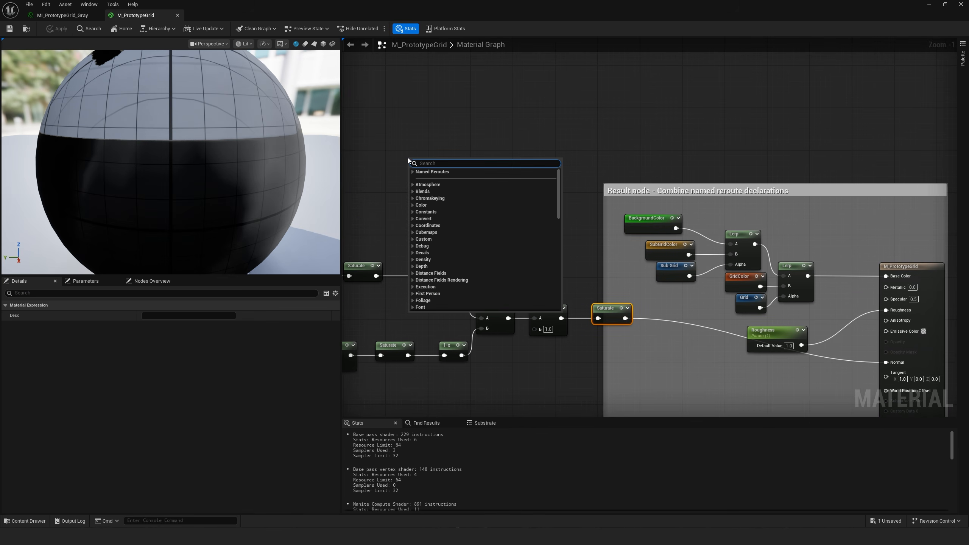
left_click(421, 149)
left_click(429, 167)
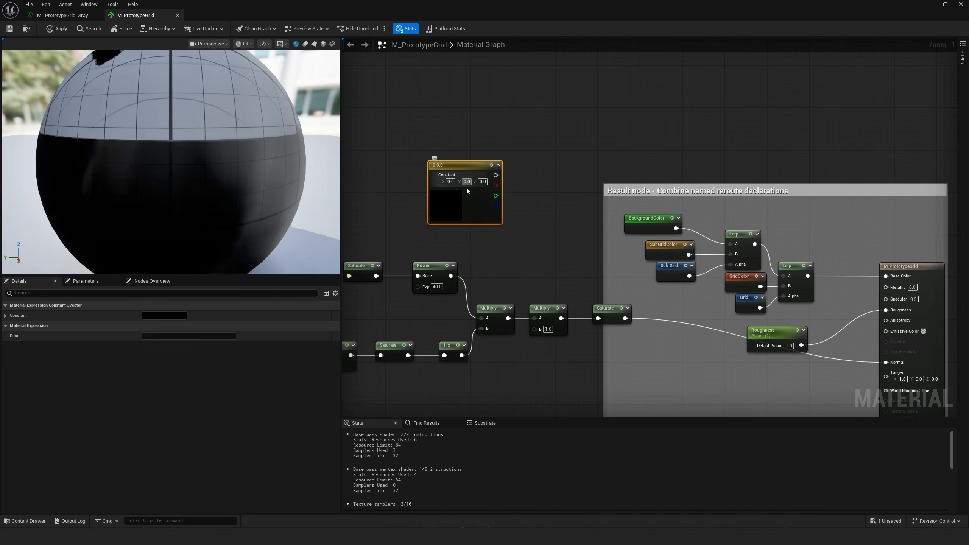
left_click(6, 315)
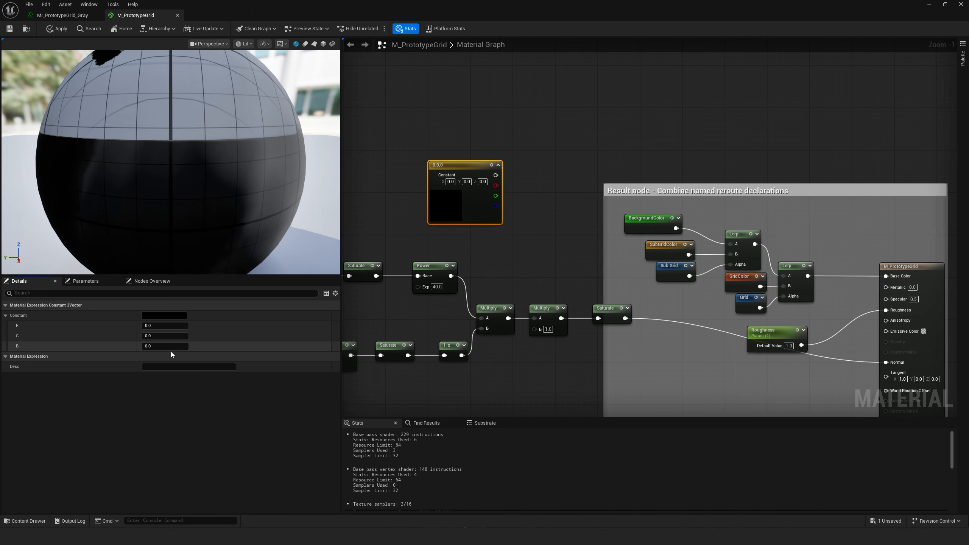
type("1")
key("Return")
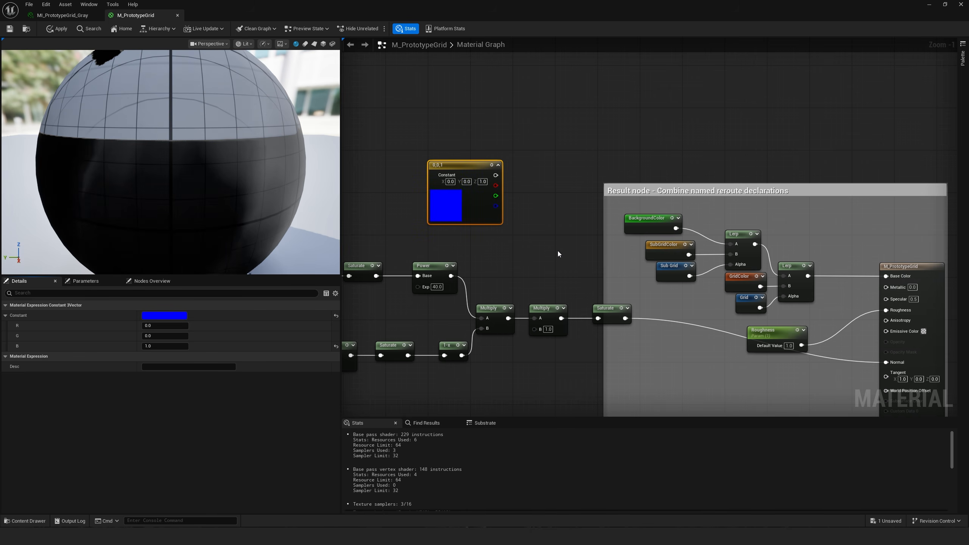
Add a Lerp node with the blue constant as A and the final Saturate as Alpha, and connect its output to the material's Normal input
right_click(526, 216)
type("lerp")
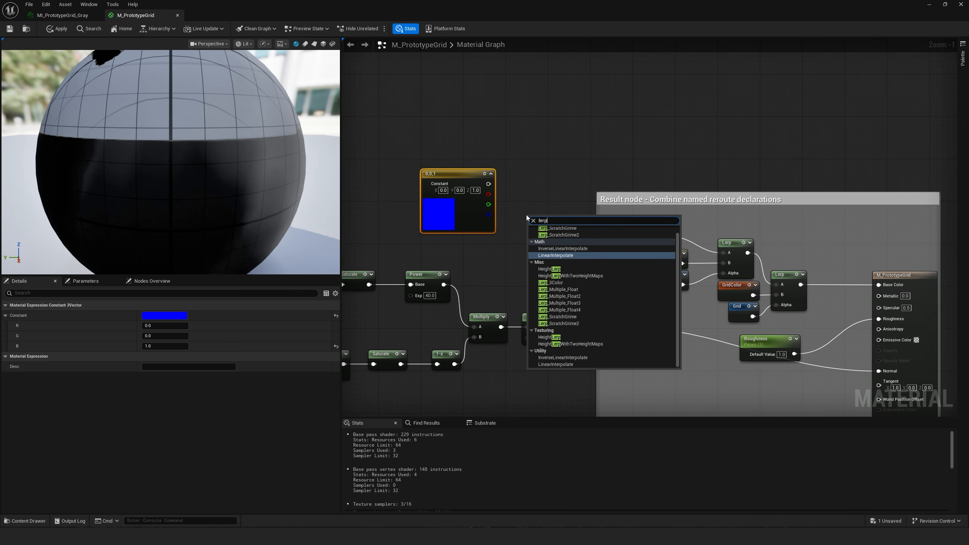
left_click(556, 256)
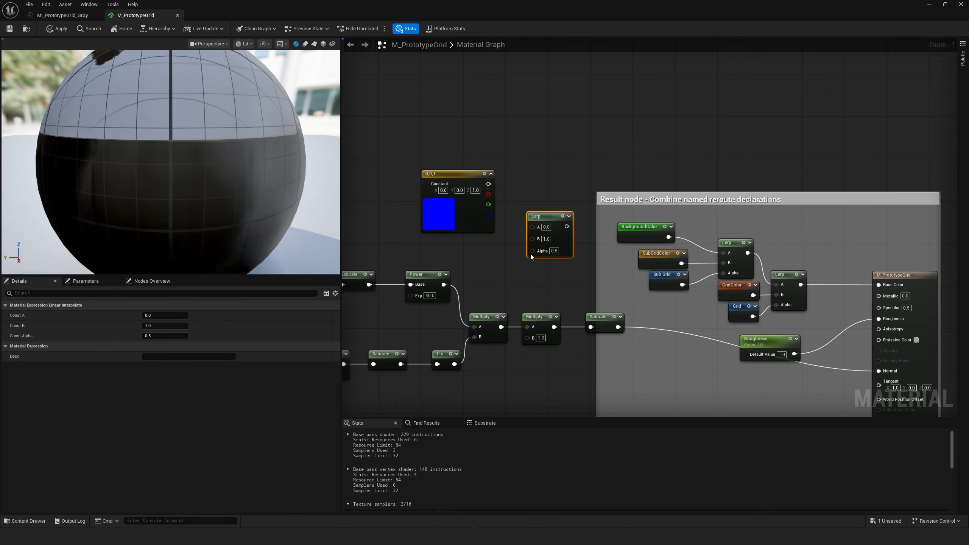
left_click_drag(489, 184, 533, 226)
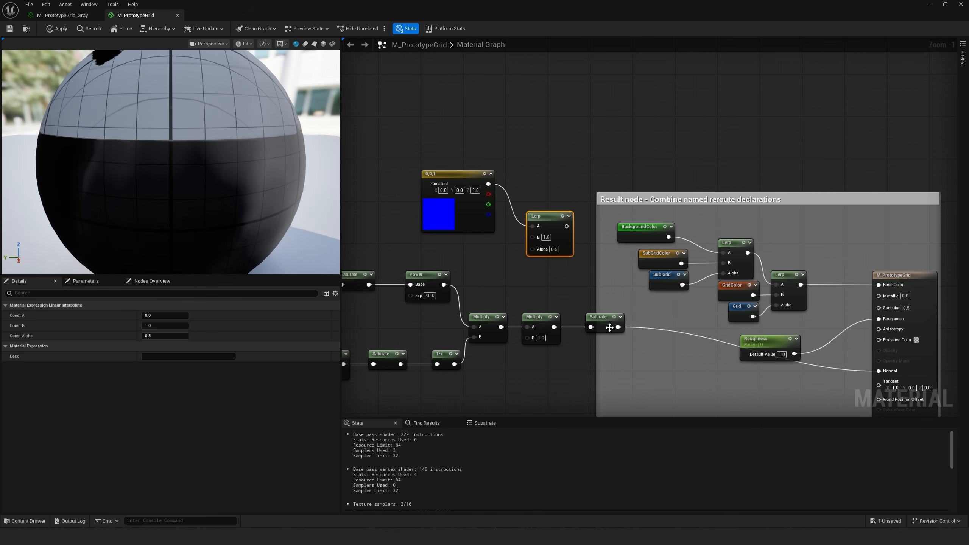
left_click_drag(618, 327, 879, 372)
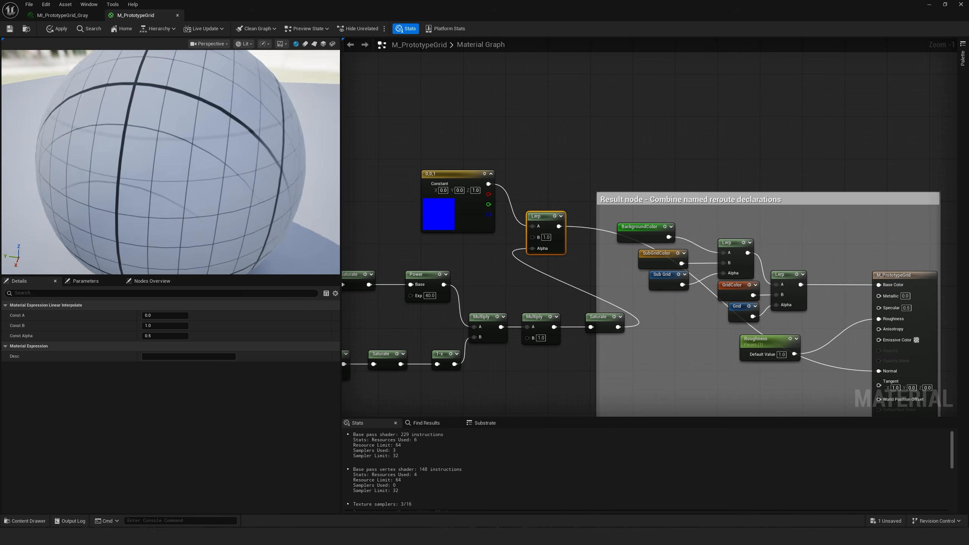
Save the material and inspect the floor's puddles in the level viewport
left_click_drag(183, 114, 214, 164)
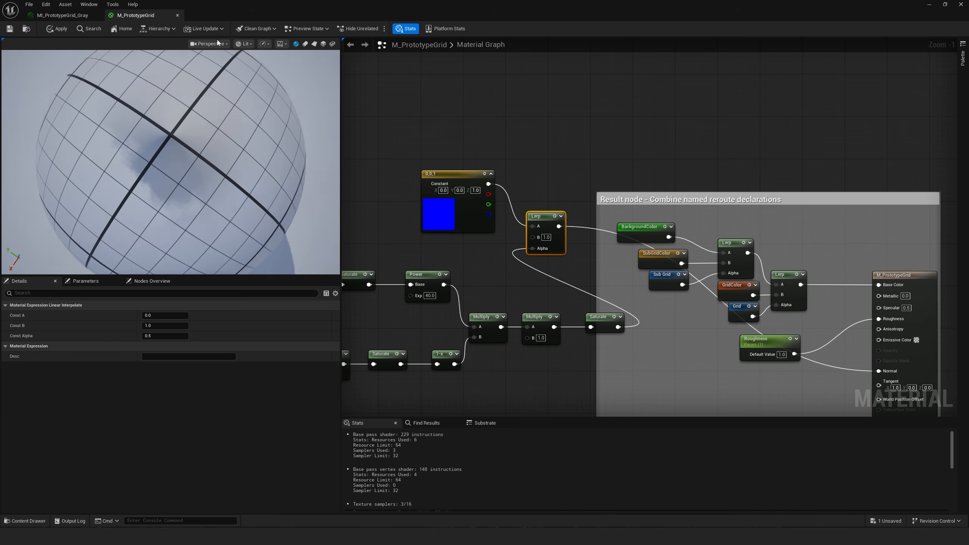
left_click(10, 30)
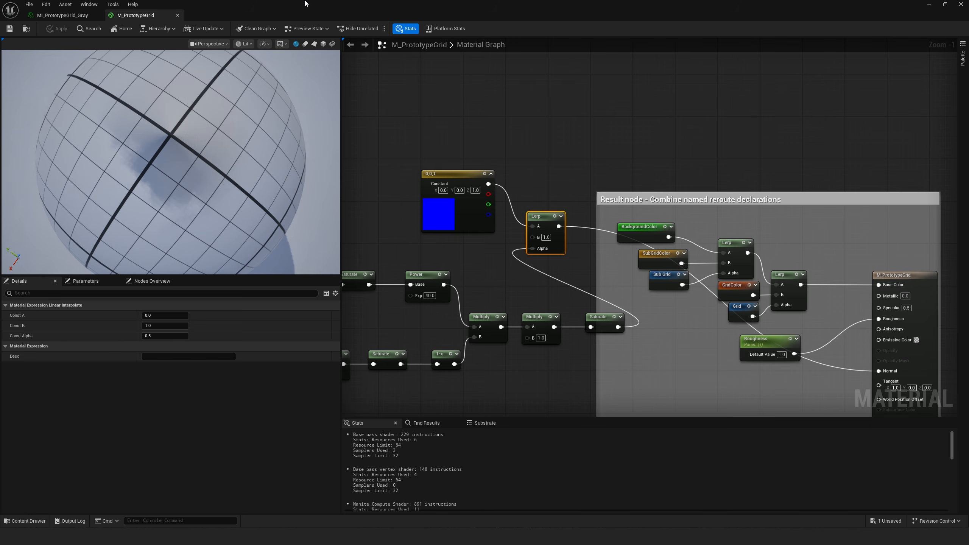
left_click_drag(330, 4, 639, 71)
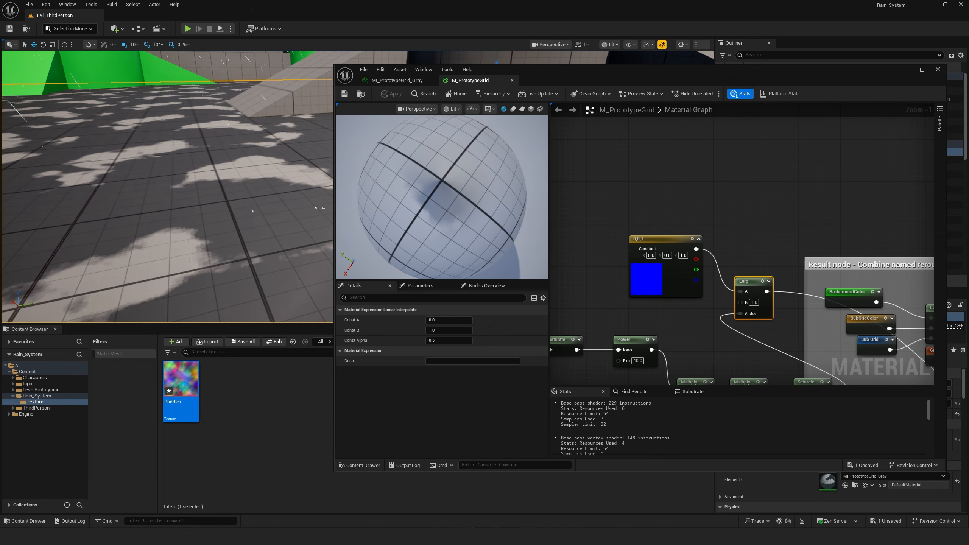
right_click_drag(168, 187, 104, 224)
key("w")
right_click_drag(168, 154, 252, 119)
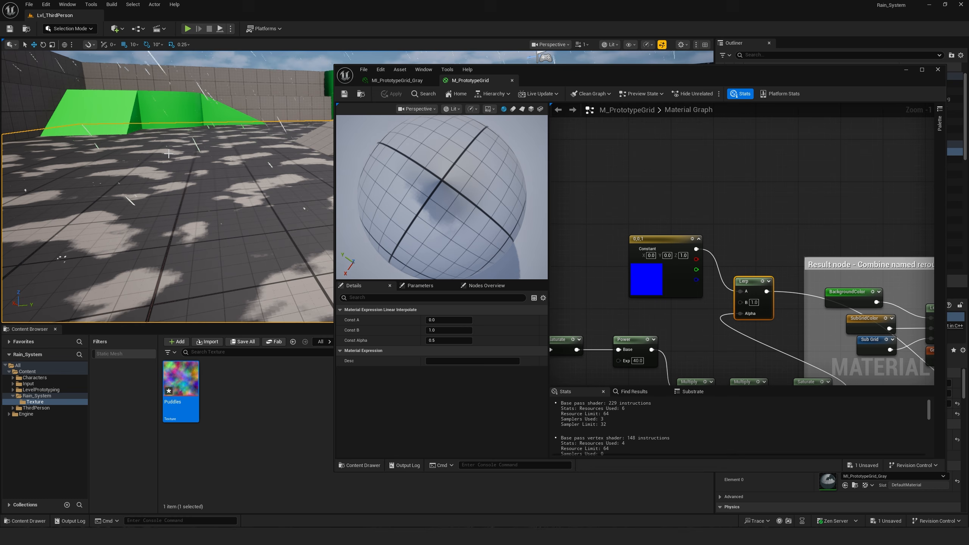
Set the constant feeding the Alpha of the Lerp before the R and G masks to 0.5 and apply the material changes
right_click_drag(572, 254, 779, 115)
right_click_drag(653, 325, 820, 199)
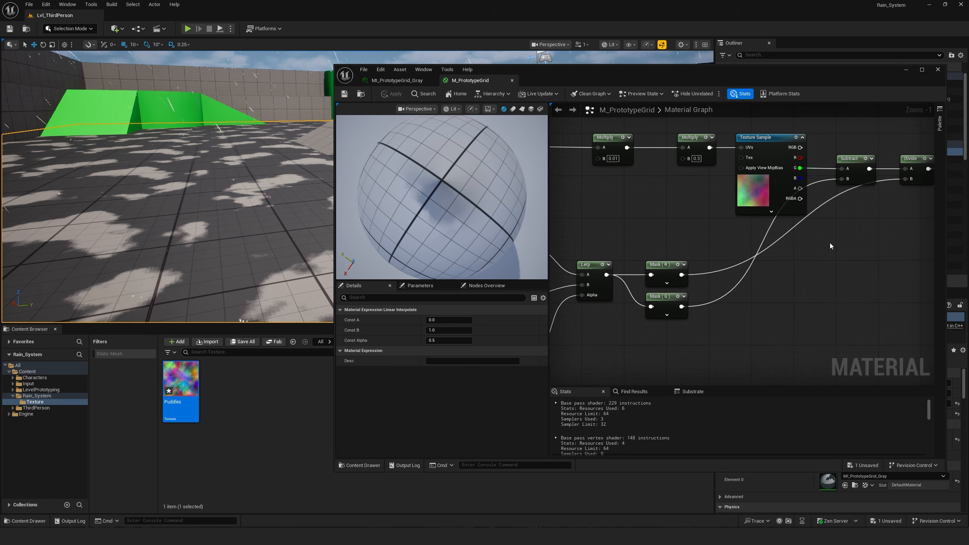
right_click_drag(670, 351, 817, 241)
type("0.5")
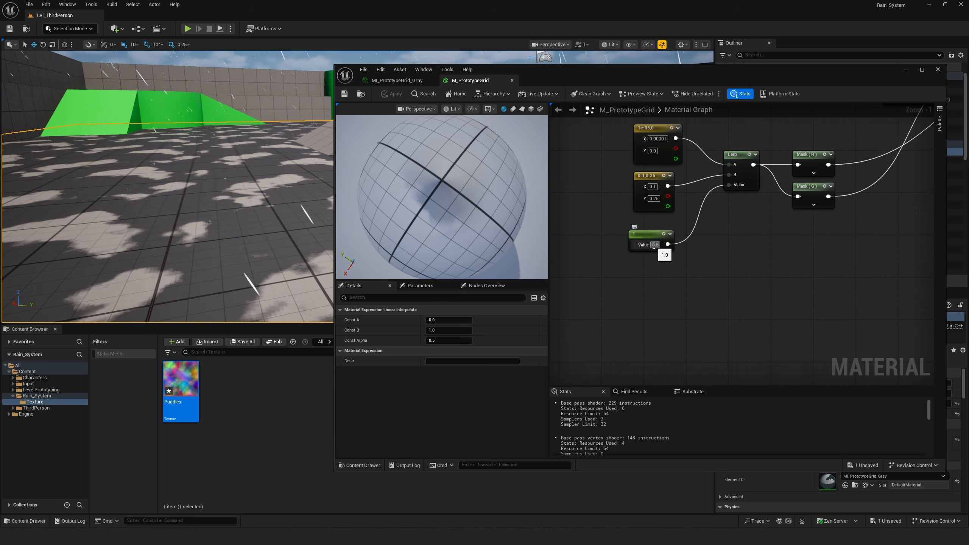
key("Return")
left_click(415, 97)
left_click(393, 95)
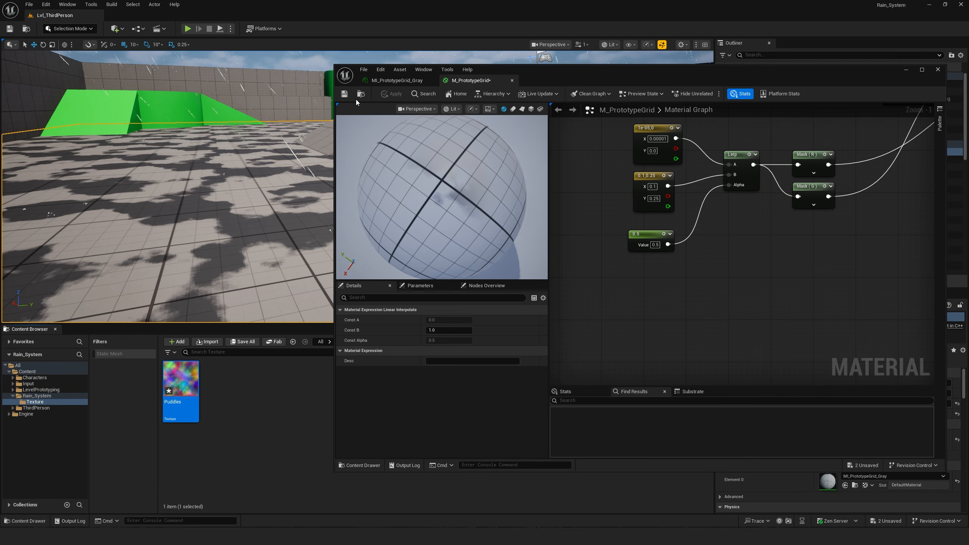
Set the B value of the Multiply after Absolute World Position to 0.001 and save the material
right_click_drag(589, 125, 552, 308)
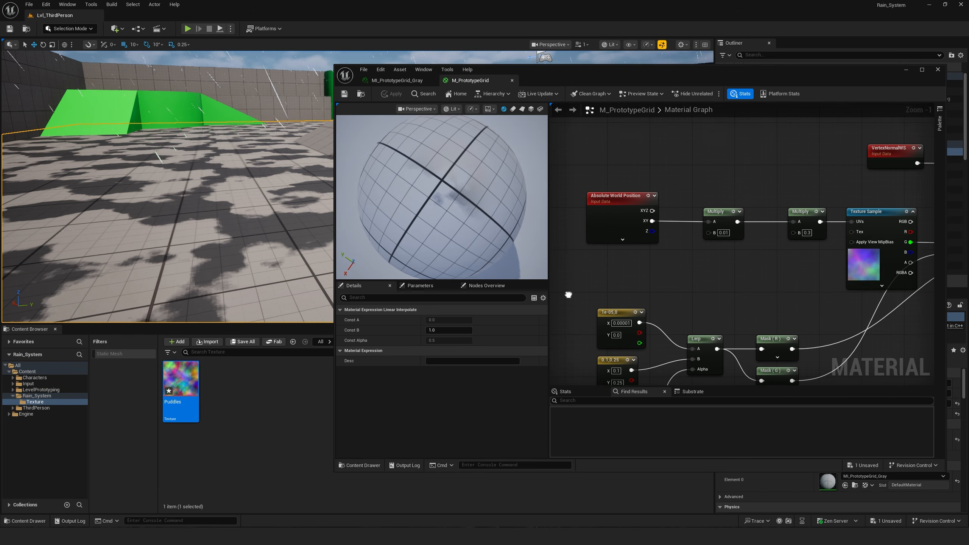
type("0.001")
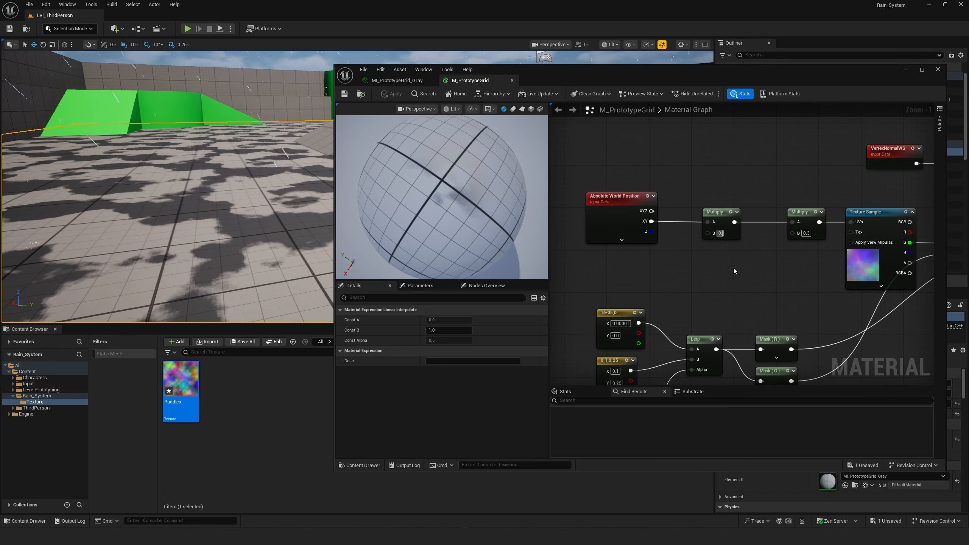
key("Return")
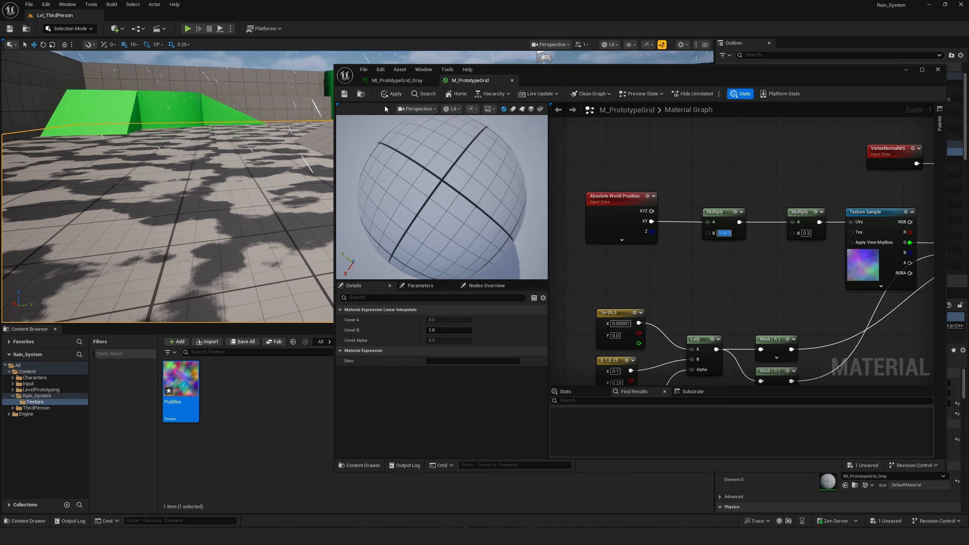
left_click(345, 96)
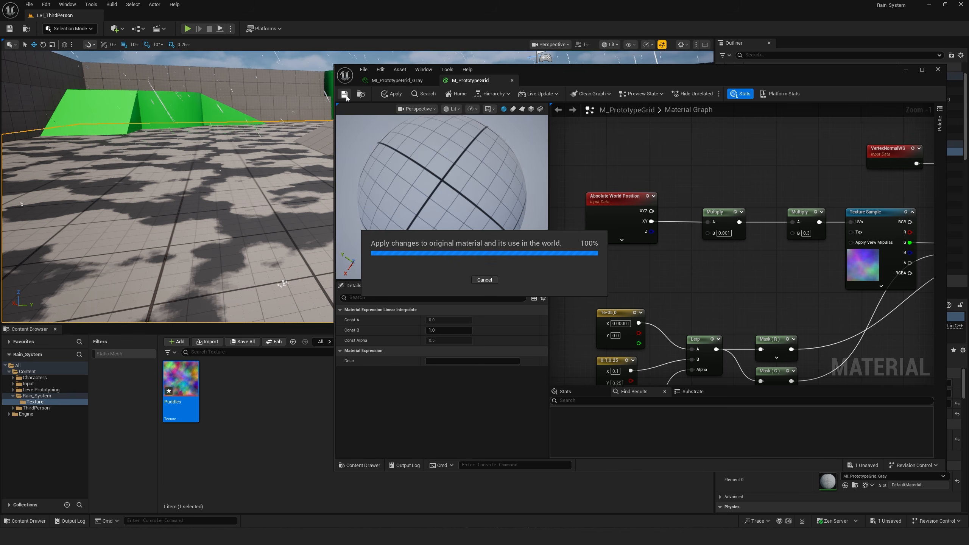
right_click_drag(237, 172, 305, 160)
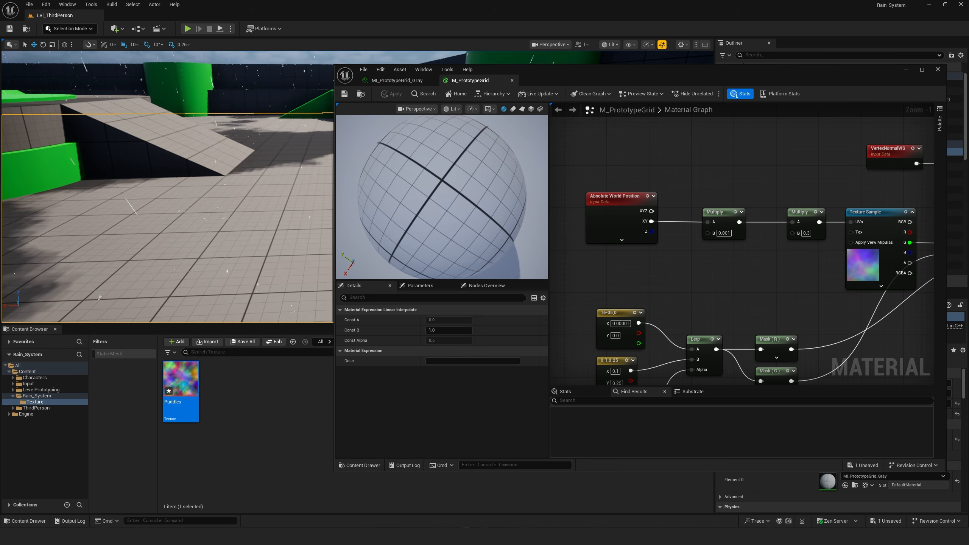
right_click_drag(176, 199, 103, 183)
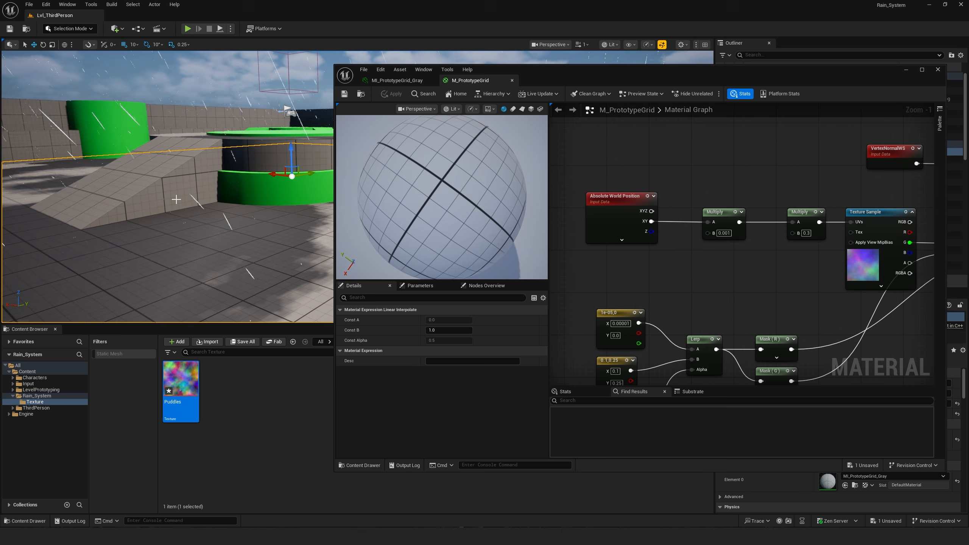
right_click_drag(250, 211, 233, 229)
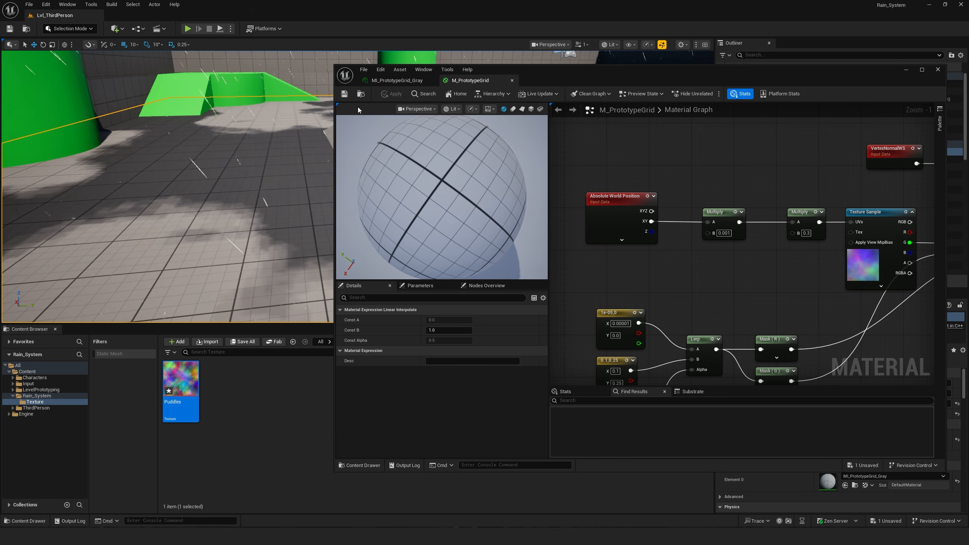
right_click_drag(236, 191, 236, 190)
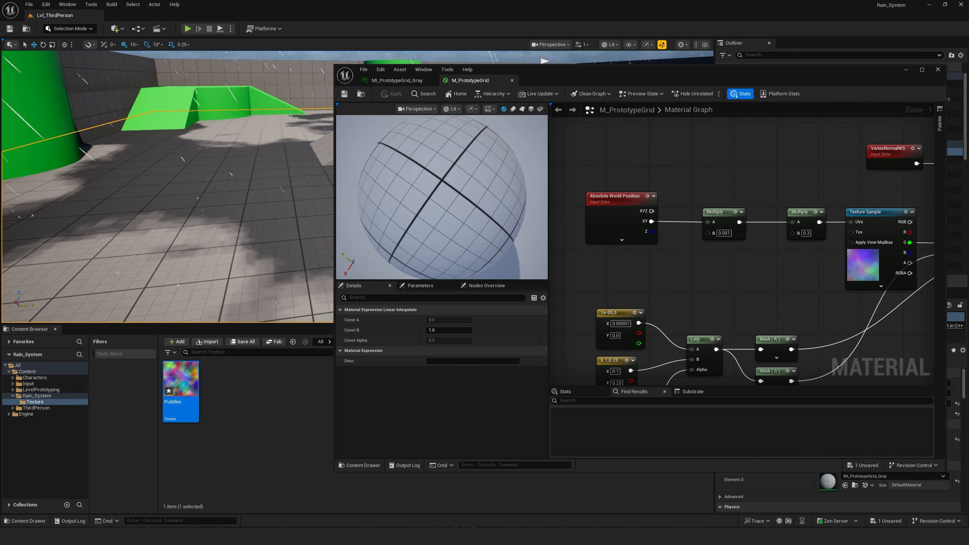
left_click_drag(588, 67, 435, 40)
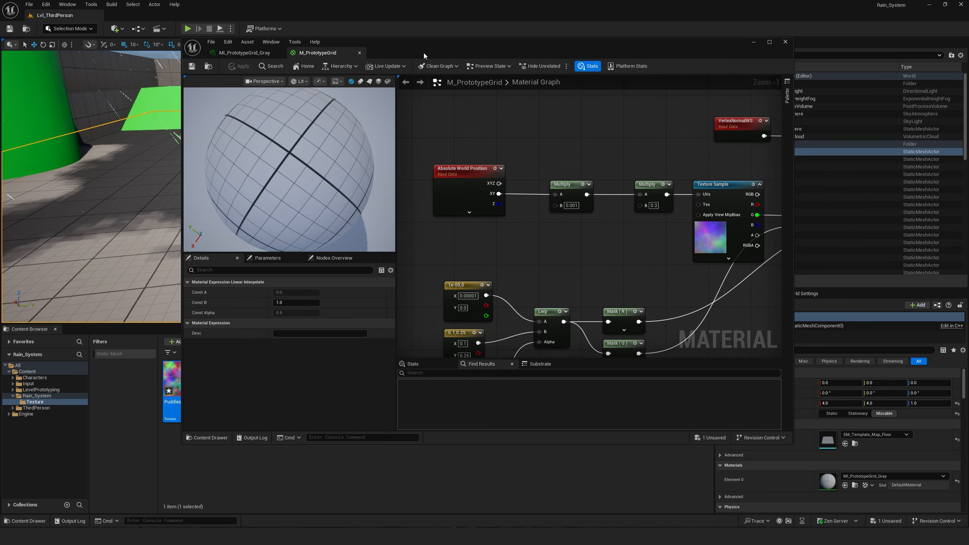
scroll(534, 247, "down", 2)
right_click_drag(654, 273, 544, 271)
right_click_drag(624, 279, 461, 308)
scroll(512, 287, "up", 1)
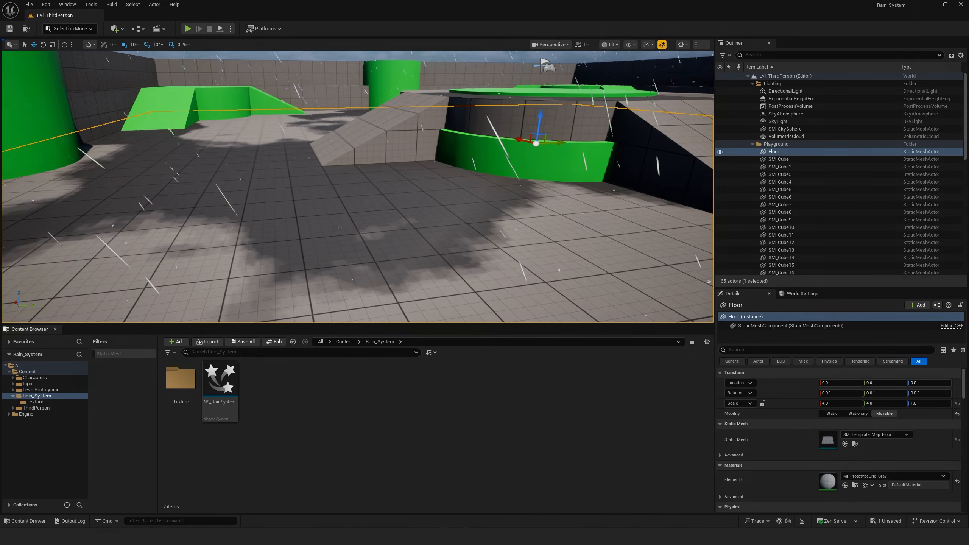
Create a material function named MF_Wind in the Rain_System folder
right_click(278, 372)
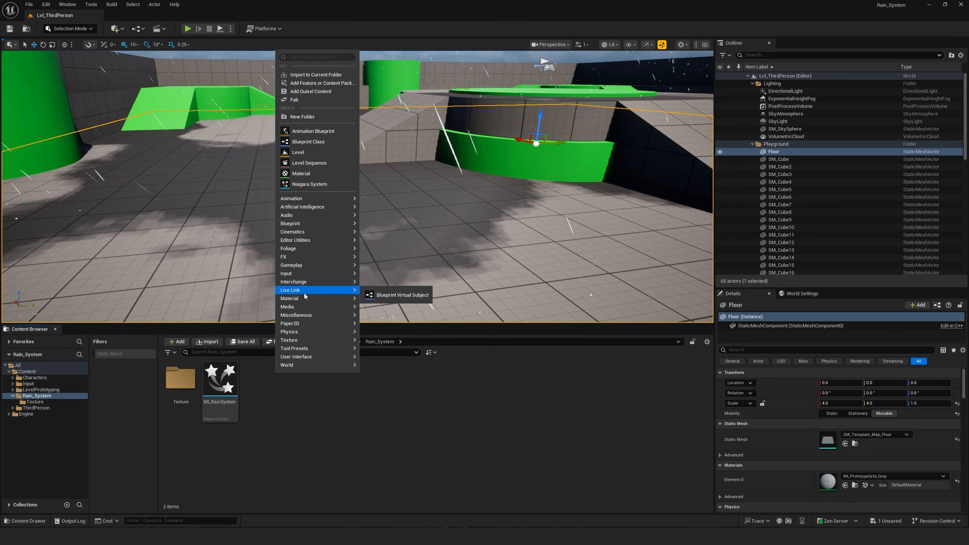
mouse_move(331, 299)
mouse_move(376, 338)
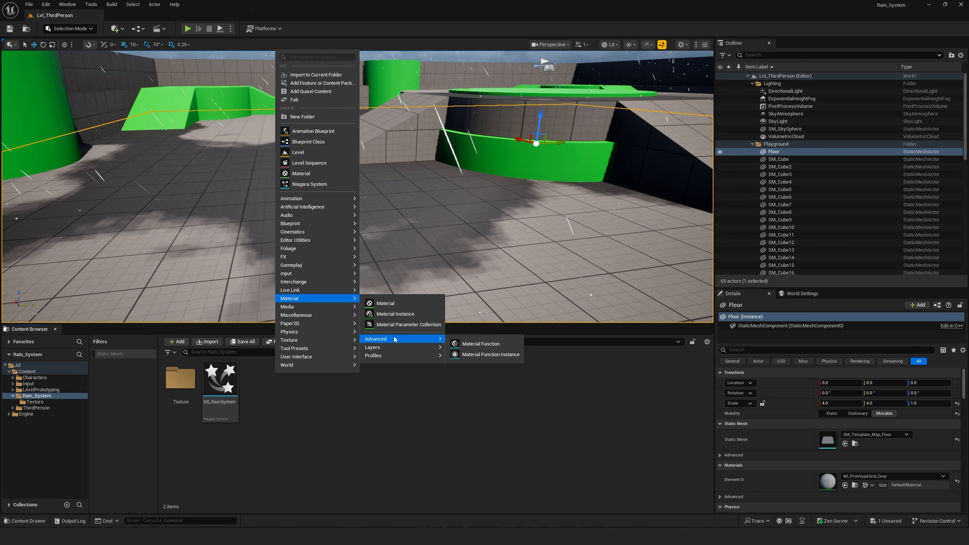
left_click(470, 345)
type("MF")
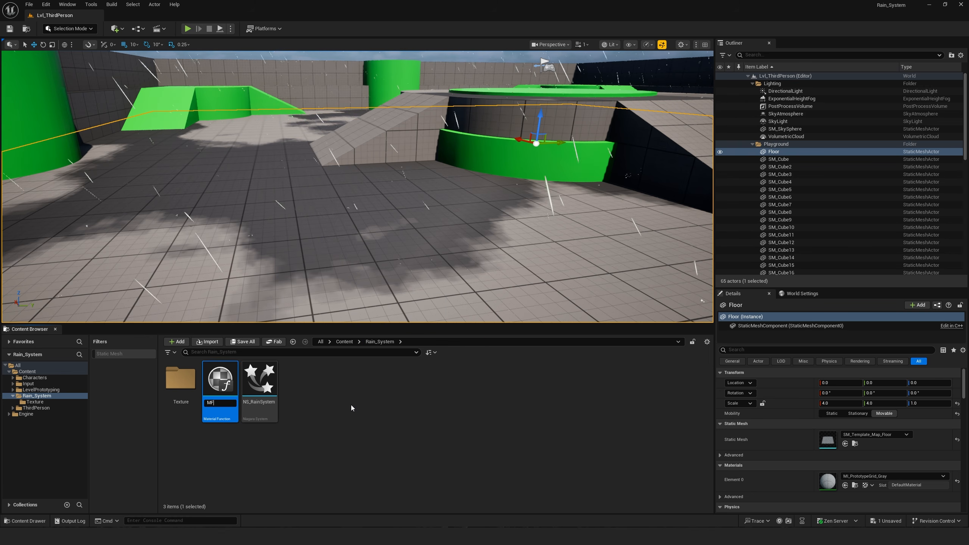
type("_Wind")
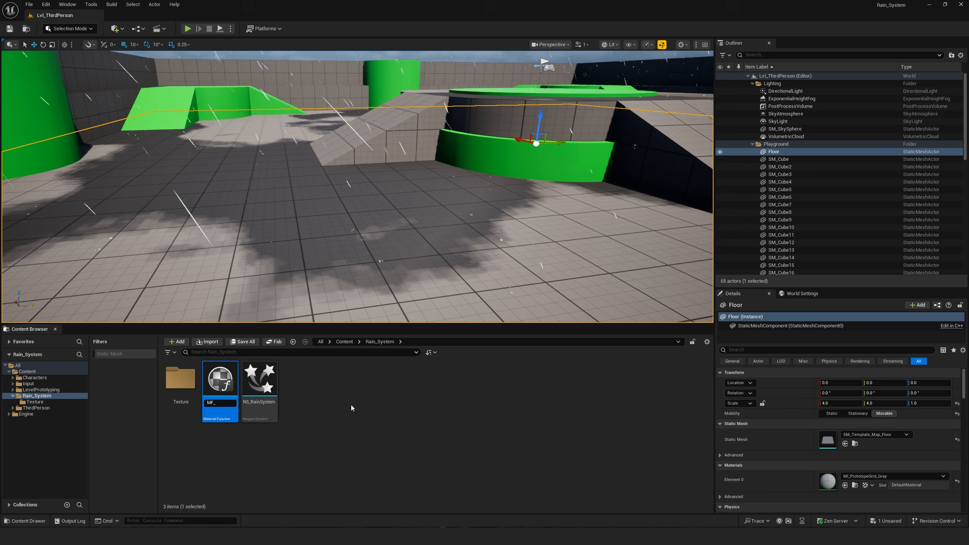
key("Return")
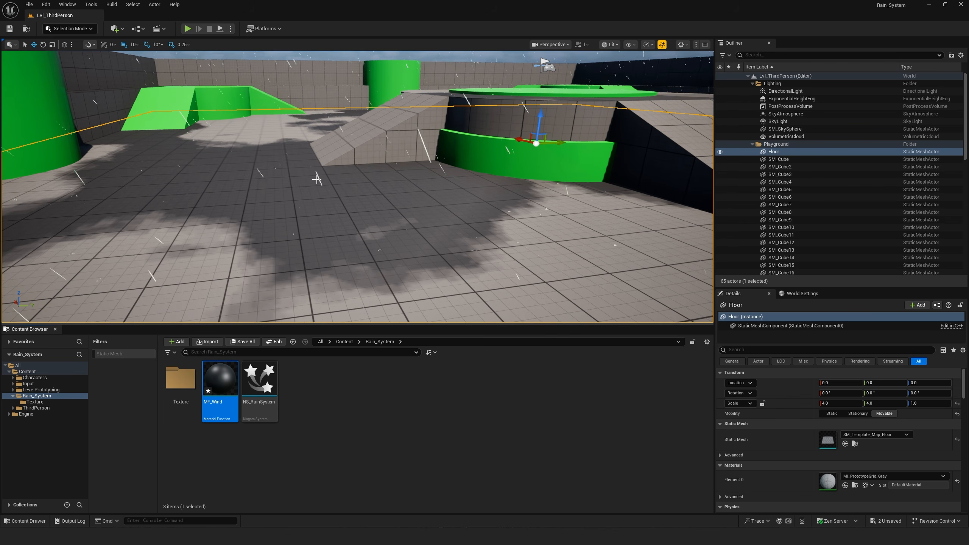
Open the MF_Wind material function and add a FunctionInput node to its graph
double_click(223, 386)
scroll(526, 229, "down", 1)
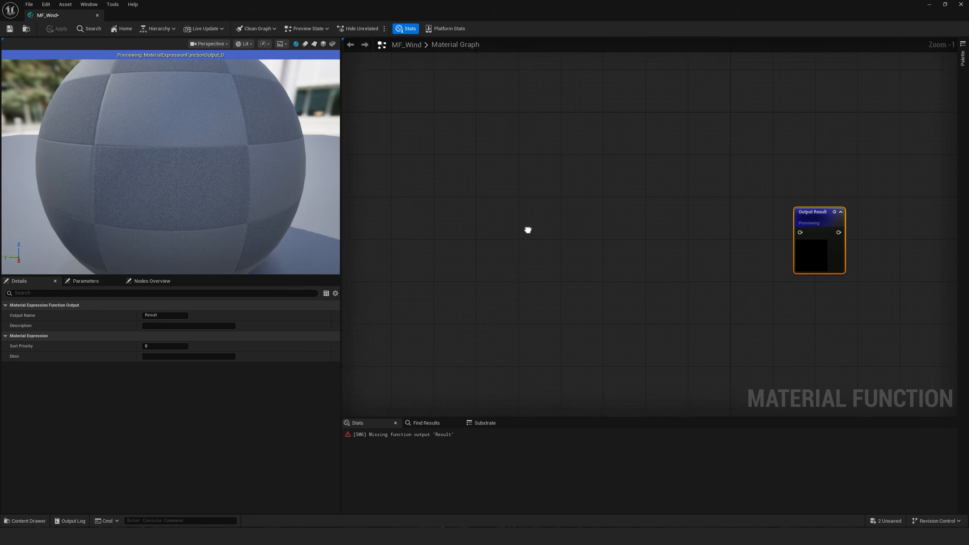
right_click_drag(448, 232, 553, 278)
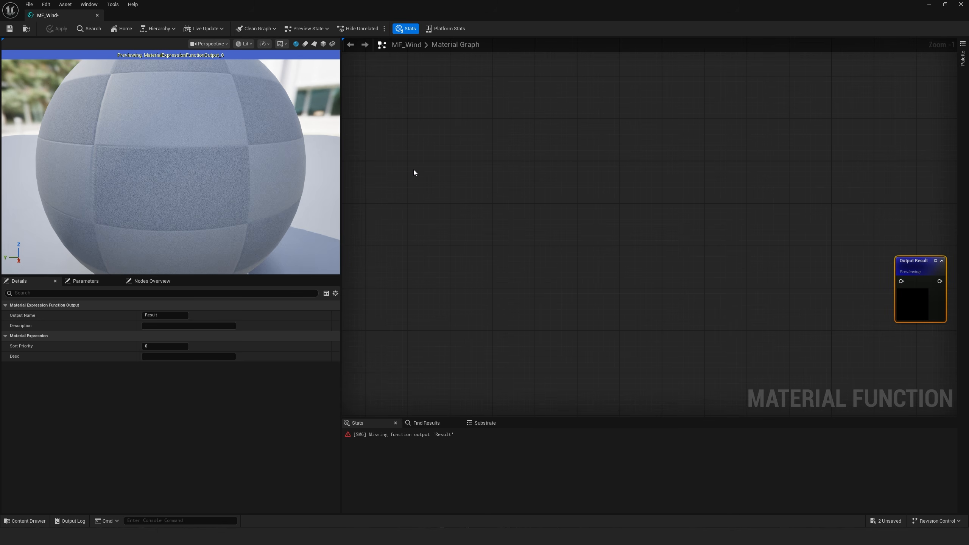
right_click(399, 184)
type("input")
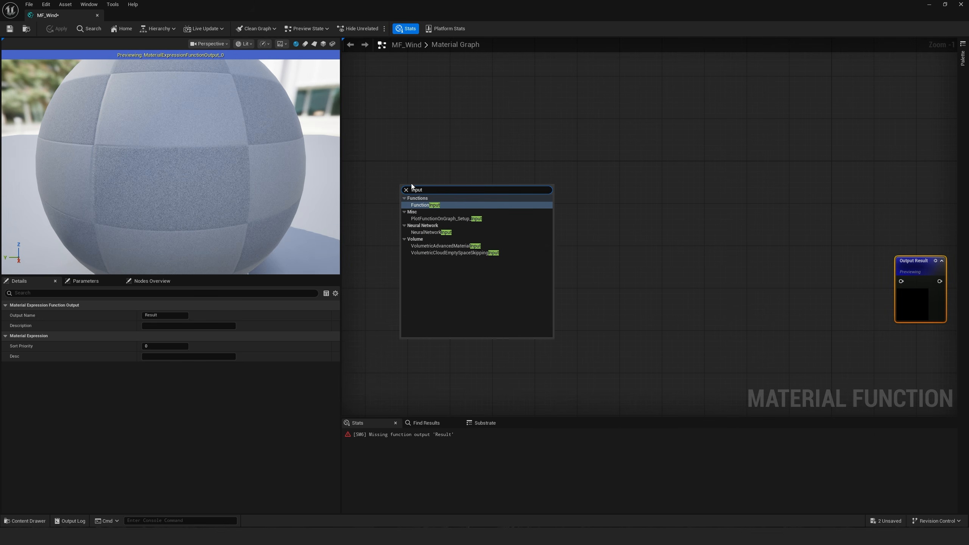
left_click(424, 205)
Configure the function input as a Scalar named Wind and collapse its node preview
left_click(168, 336)
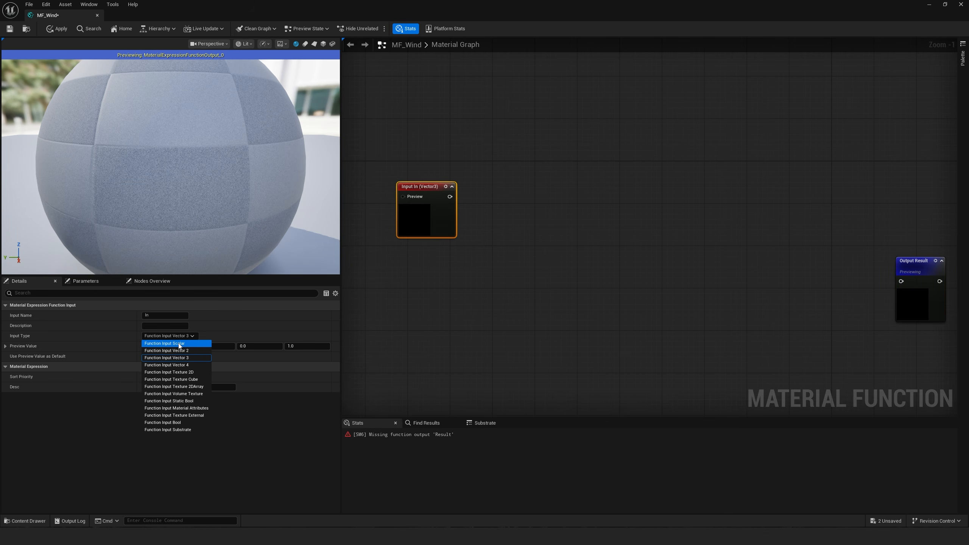
left_click(179, 343)
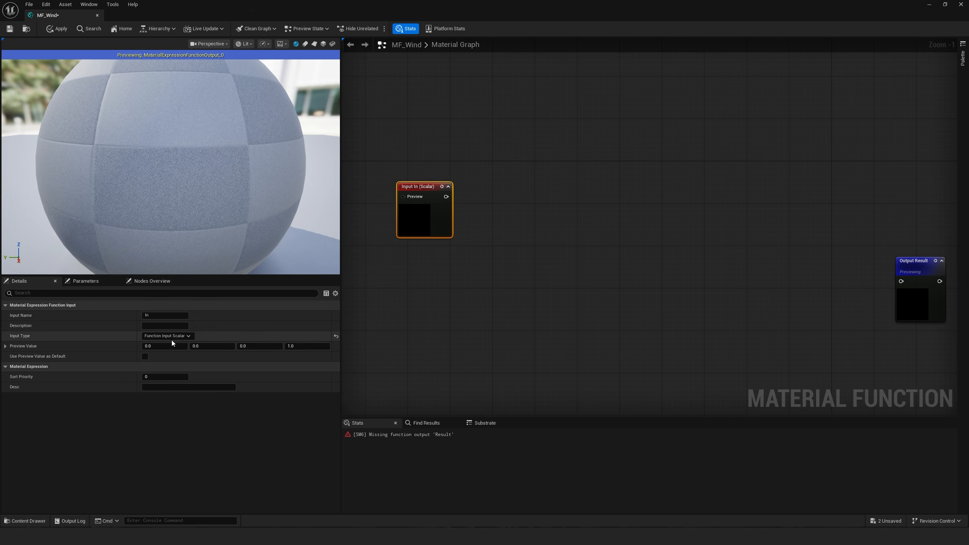
left_click(166, 315)
type("Wind")
key("Return")
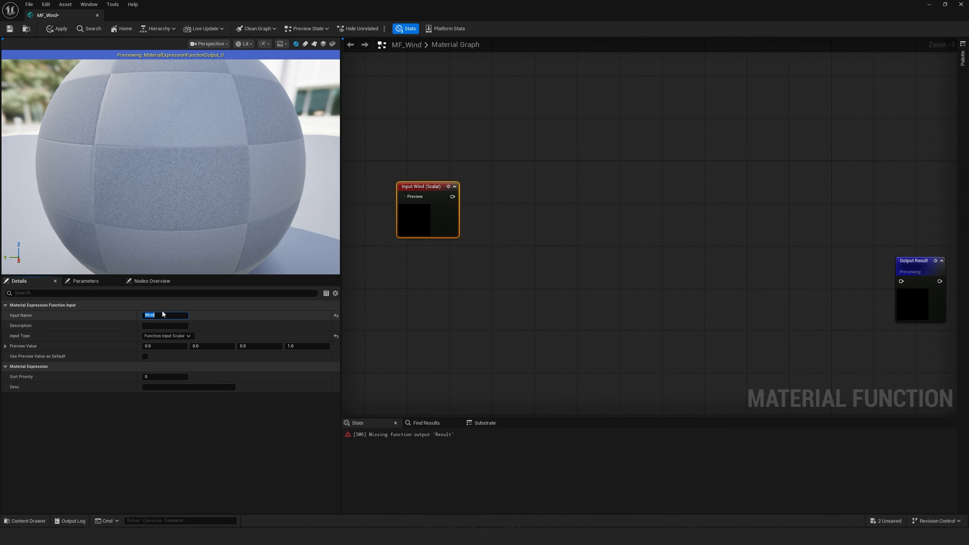
left_click(454, 186)
Add a Saturate node fed by the Wind input, followed by a Lerp node
type("s")
left_click_drag(446, 196, 611, 187)
type("at")
left_click(579, 235)
type("lerp")
left_click(634, 231)
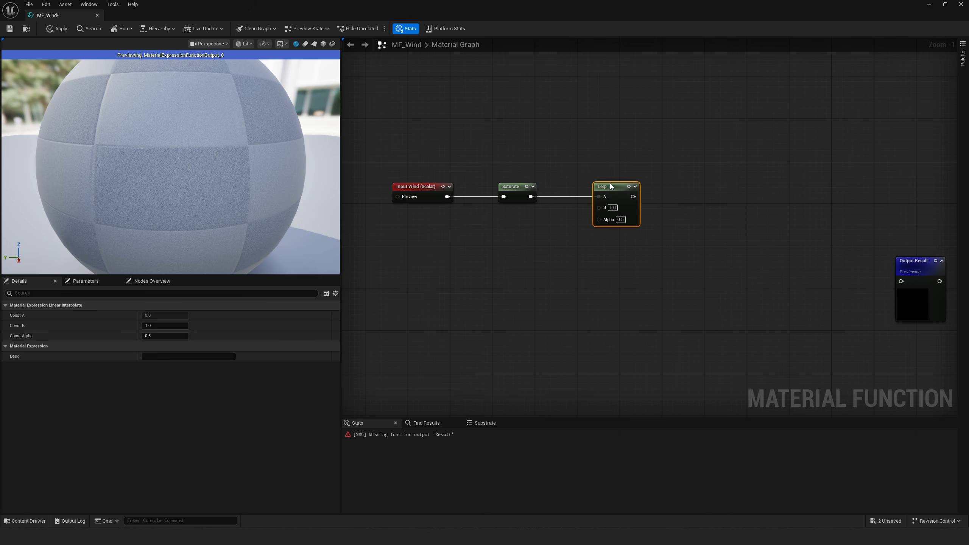
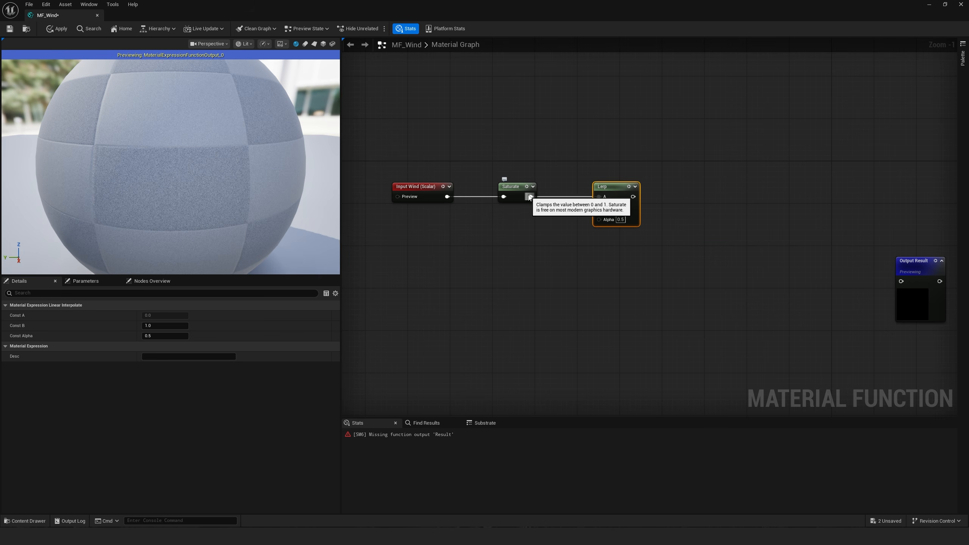
Feed Saturate into the Lerp's Alpha instead of A, and set A to 0.2 and B to 0.5
left_click_drag(531, 197, 600, 219)
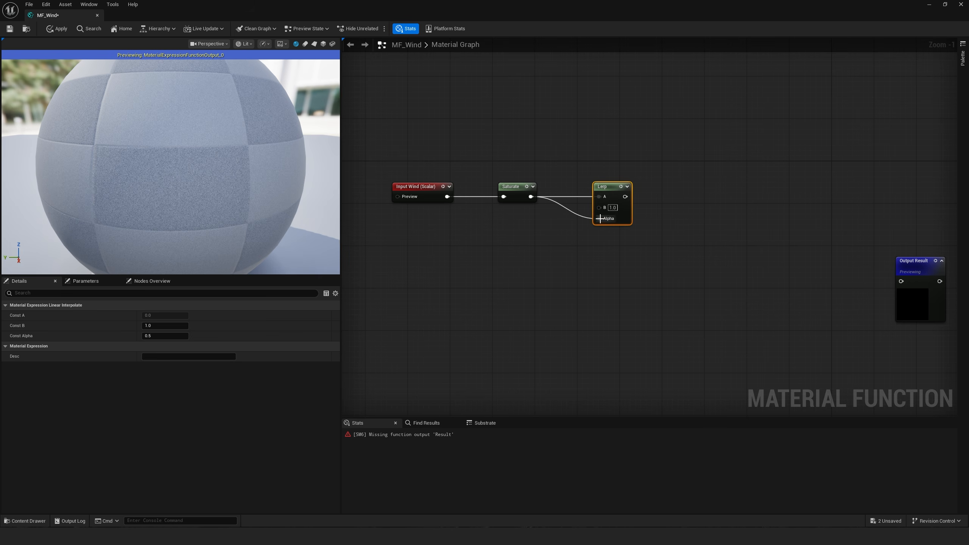
left_click(605, 198, "alt")
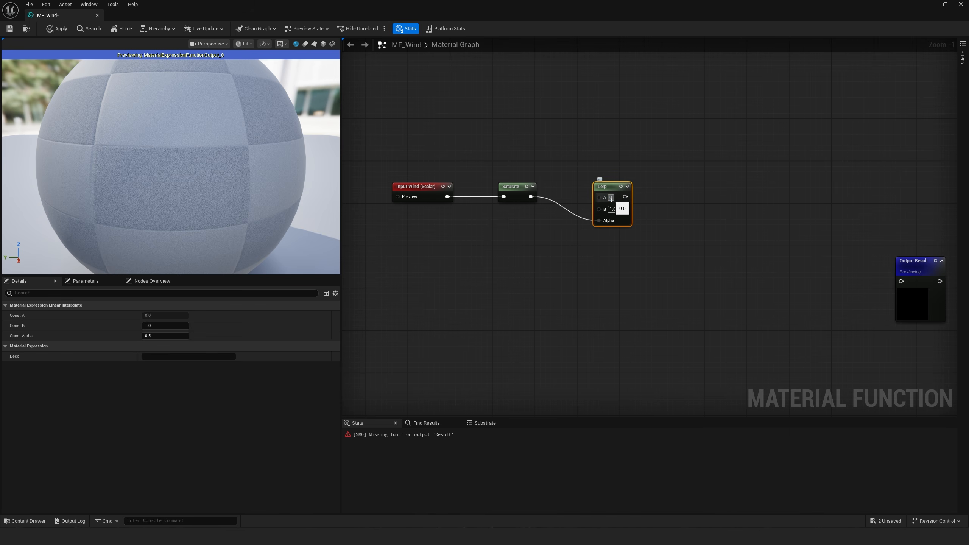
type("0.2")
key("Return")
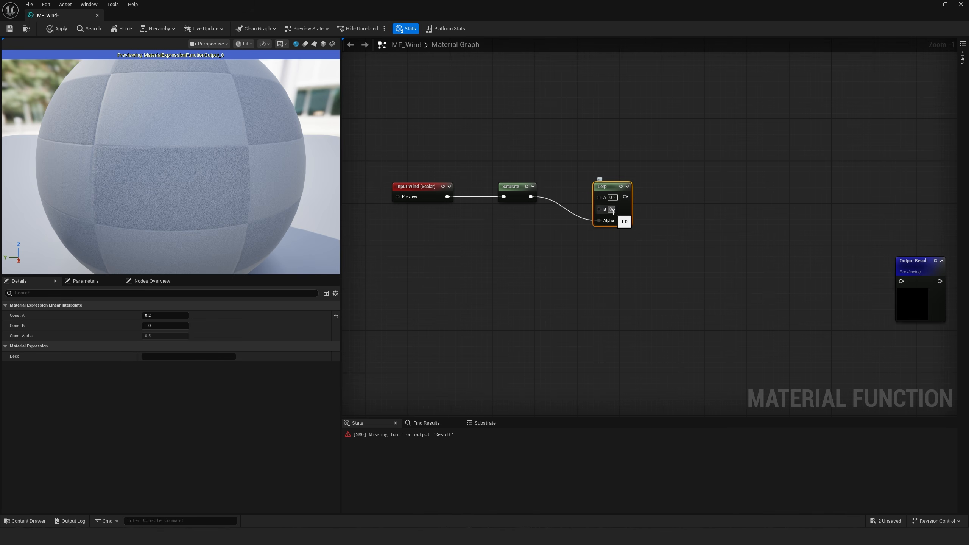
left_click(621, 292)
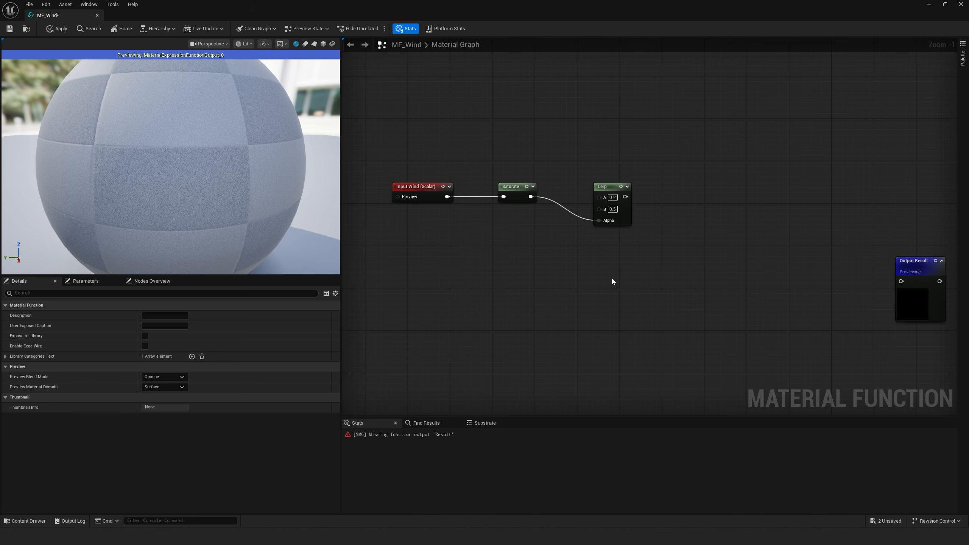
Add an Absolute World Position node in the free area below and to the left of the Wind input node
right_click_drag(612, 278, 797, 216)
scroll(797, 215, "down", 1)
mouse_move(633, 281)
right_mouse_down()
mouse_move(639, 272)
mouse_move(517, 292)
mouse_move(625, 281)
right_mouse_up()
right_click(372, 225)
type("w")
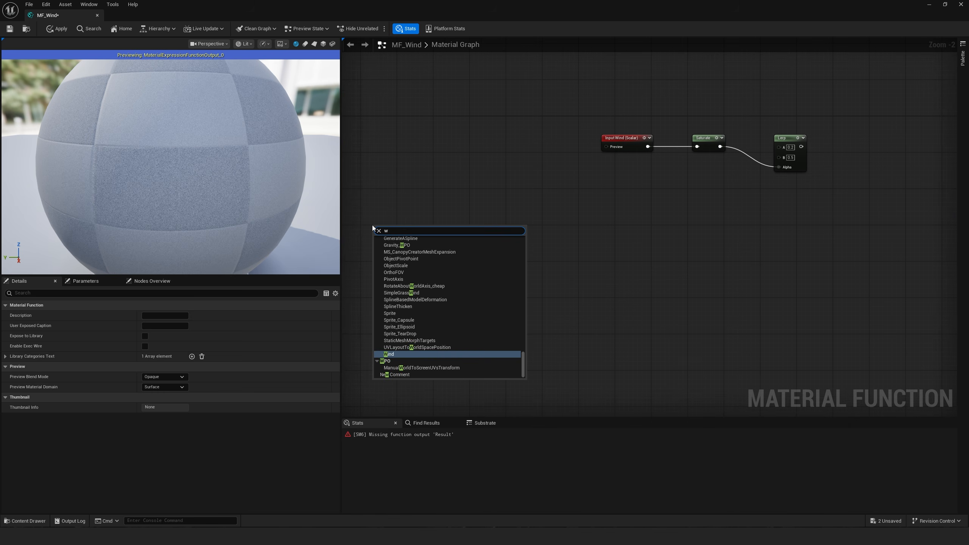
type("orld")
left_click(416, 245)
left_click_drag(409, 229, 403, 224)
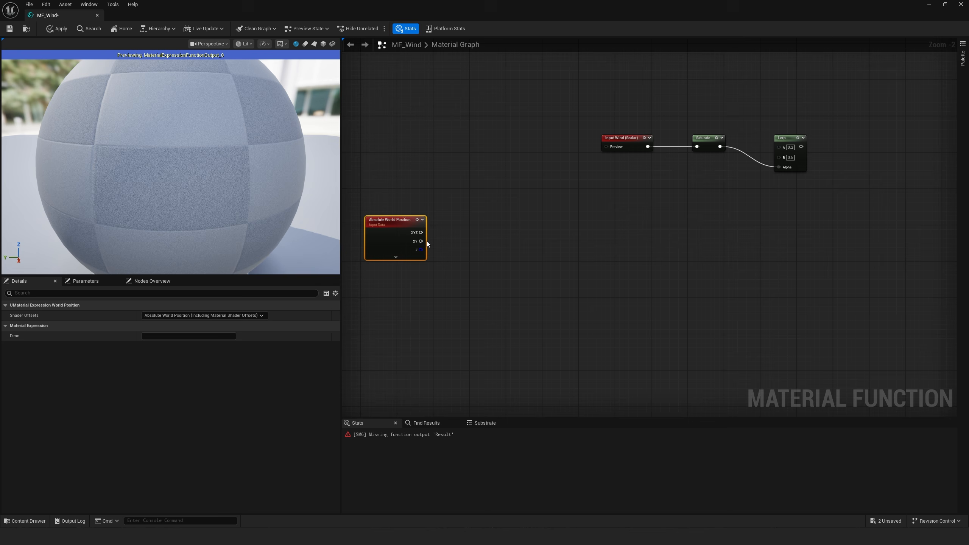
Add a ComponentMask to the XY output of Absolute World Position and place a duplicate, fed by the same output, below it
left_click_drag(425, 243, 449, 230)
type("mask")
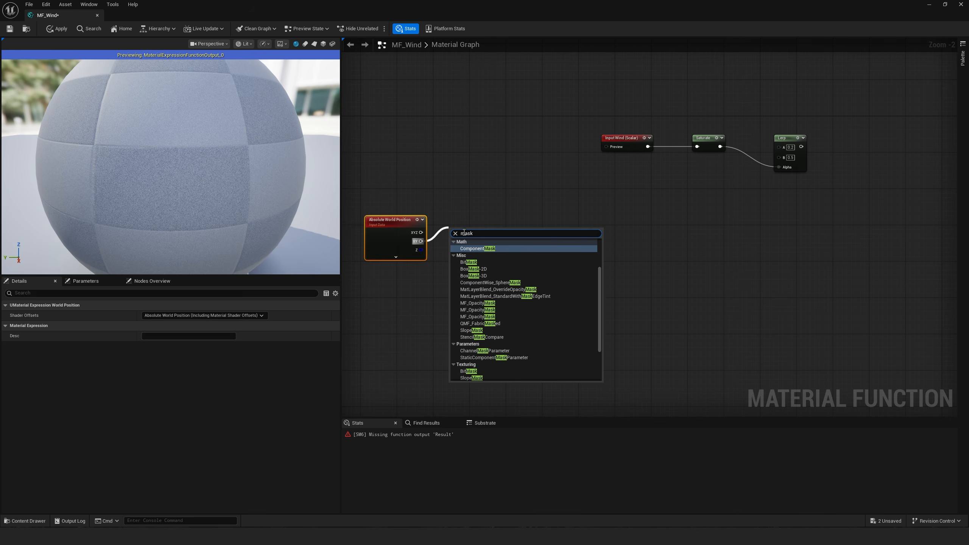
left_click(493, 248)
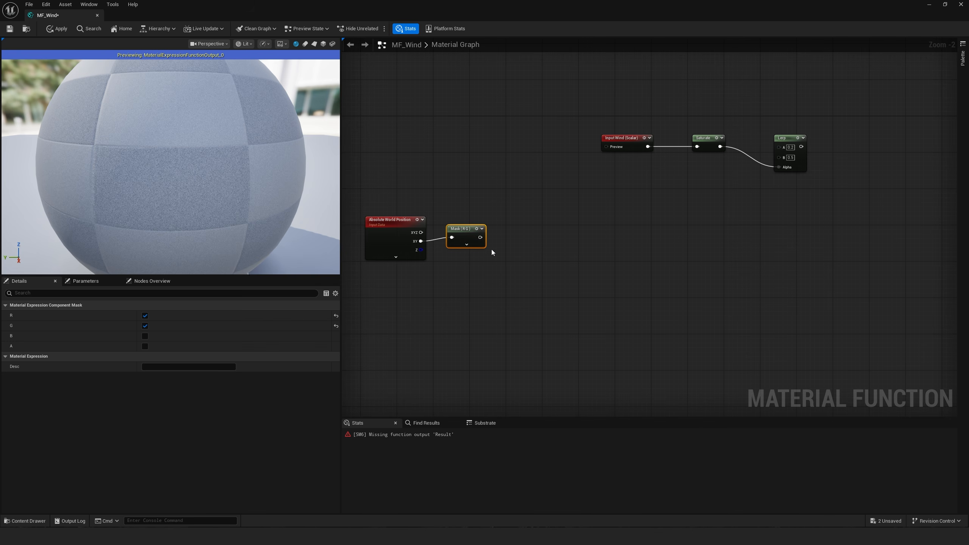
mouse_move(458, 232)
left_mouse_down()
mouse_move(469, 258)
mouse_move(456, 265)
mouse_move(464, 223)
left_mouse_up()
key("ctrl+d")
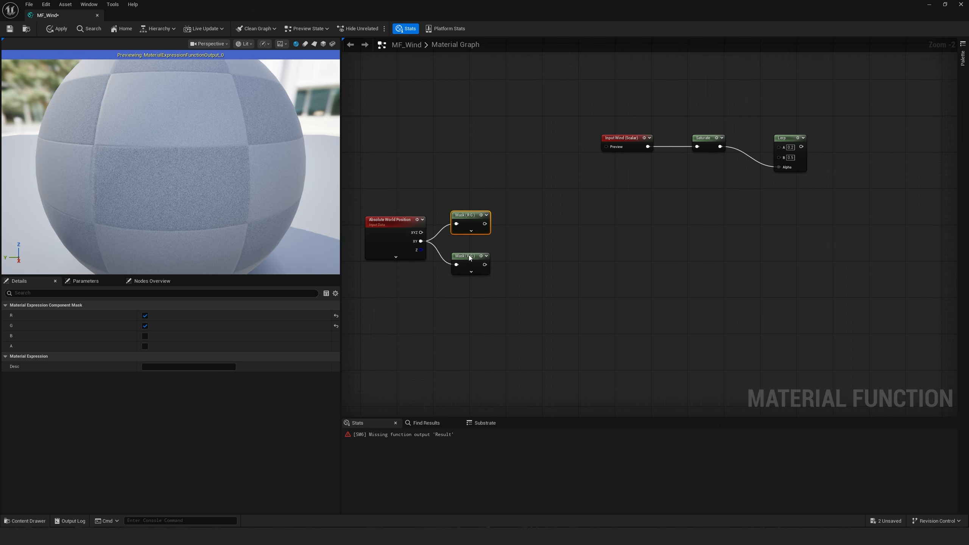
left_click_drag(470, 258, 469, 252)
Limit the upper mask to the R channel and the lower mask to the G channel
left_click(466, 227)
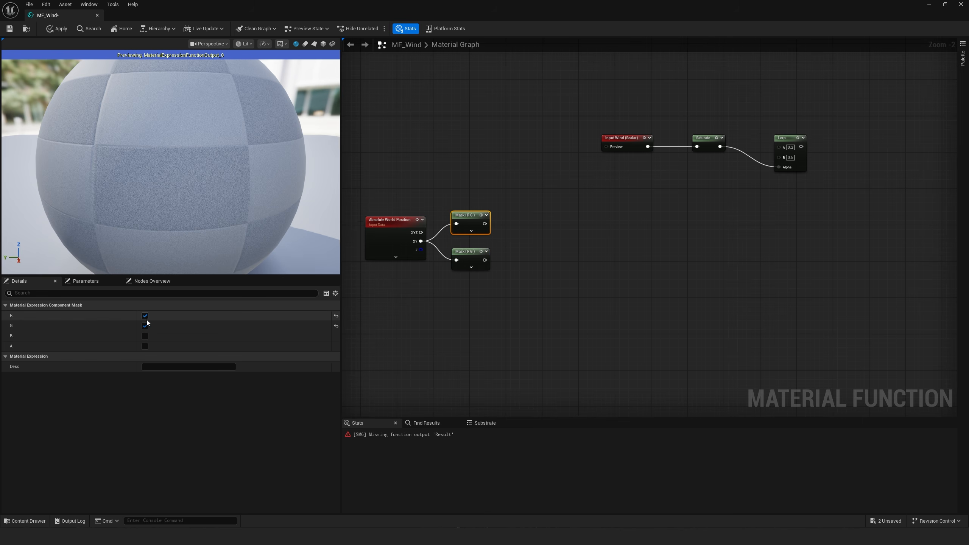
left_click(145, 325)
left_click(469, 266)
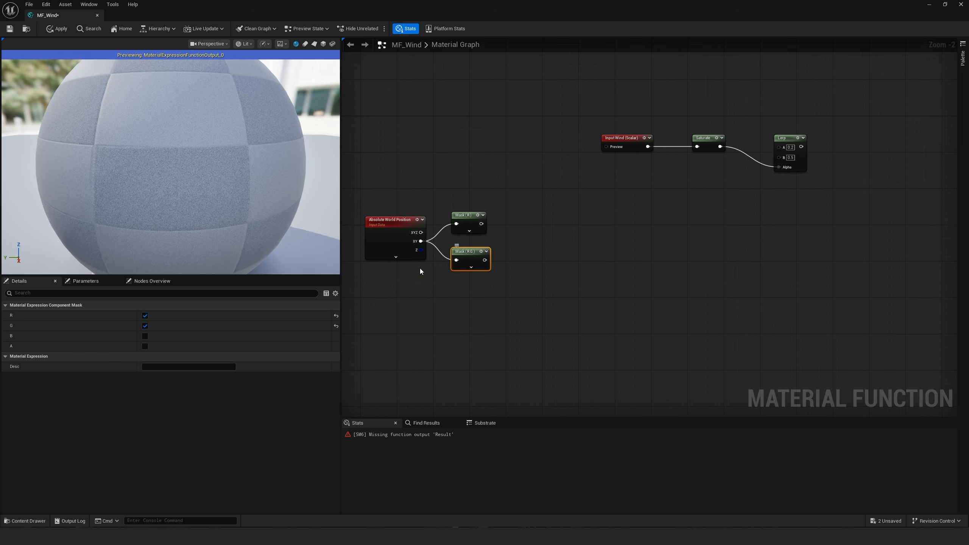
left_click(145, 315)
Add an AppendMany node with its R input fed by the R mask and place it close to the masks
right_click_drag(515, 215, 491, 237)
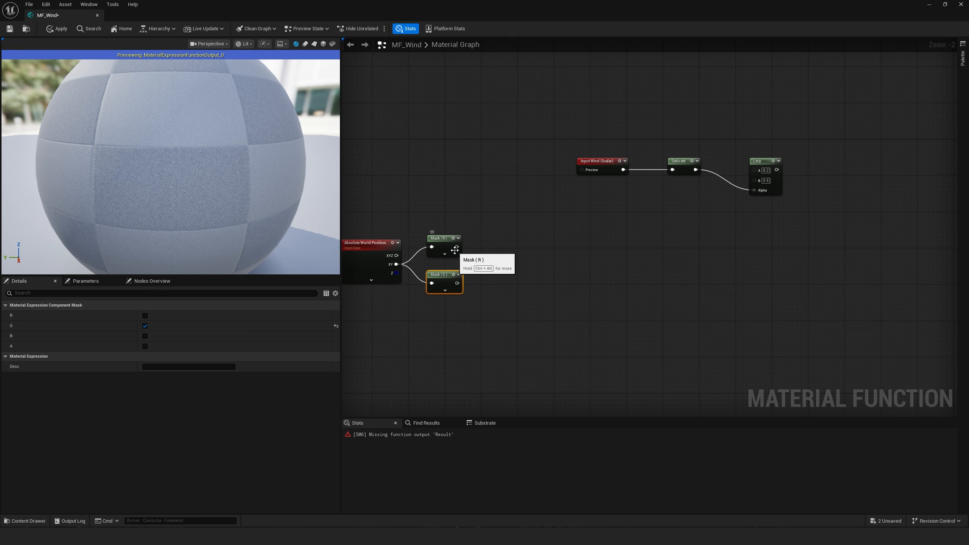
left_click_drag(456, 246, 546, 253)
type("append")
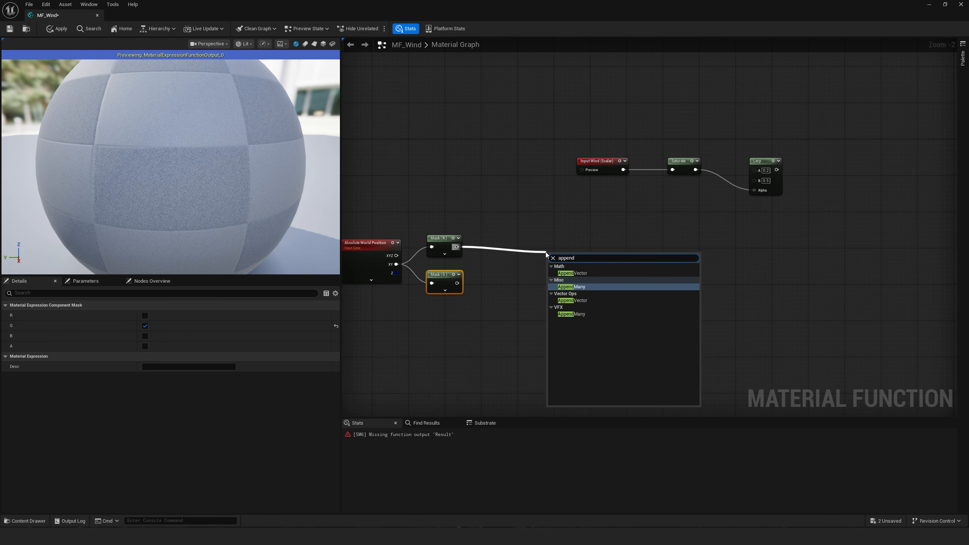
left_click(574, 287)
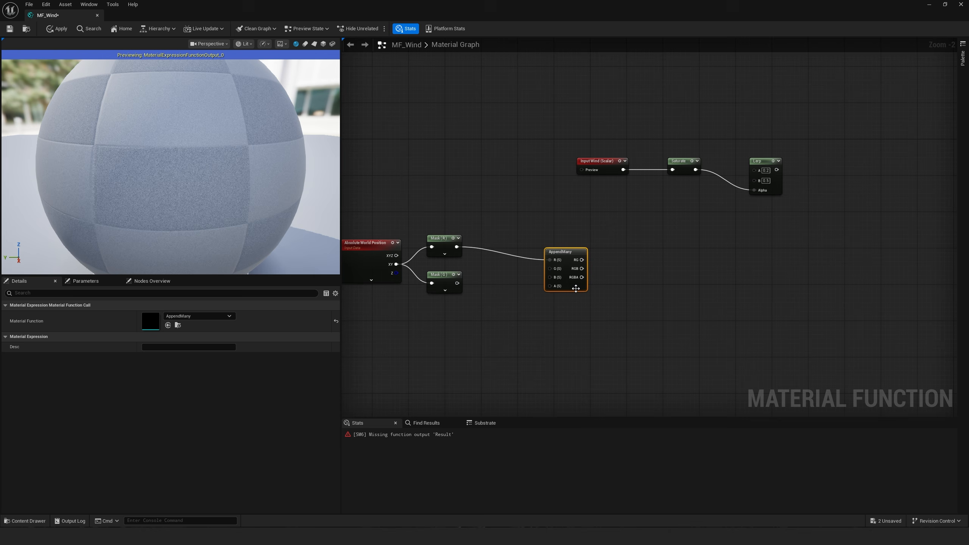
left_click_drag(565, 252, 519, 241)
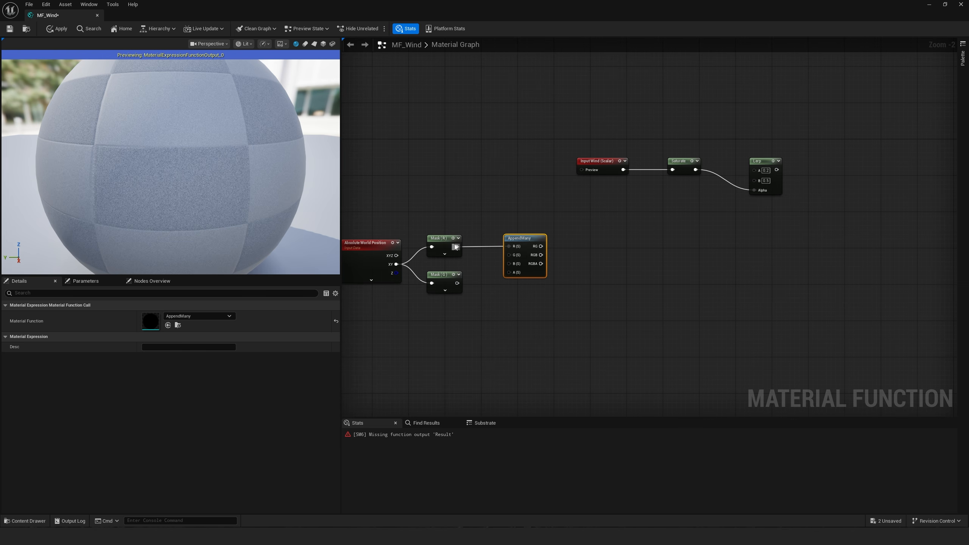
Connect the R mask to AppendMany's B input and the G mask to its G and A inputs
left_click_drag(456, 247, 513, 266)
left_click_drag(457, 282, 509, 272)
left_click_drag(522, 239, 504, 247)
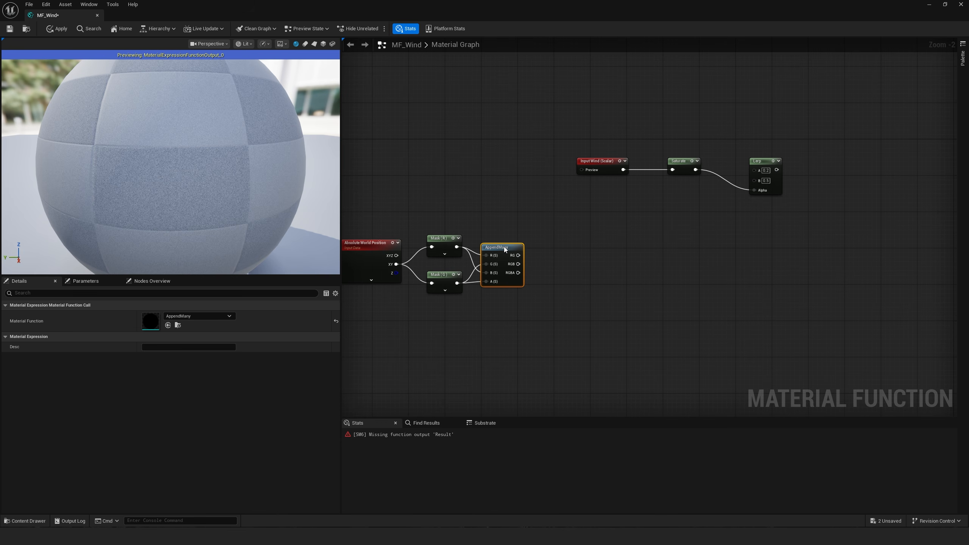
Add a Multiply node with its A input fed by AppendMany's RGBA output
right_click_drag(602, 279, 592, 282)
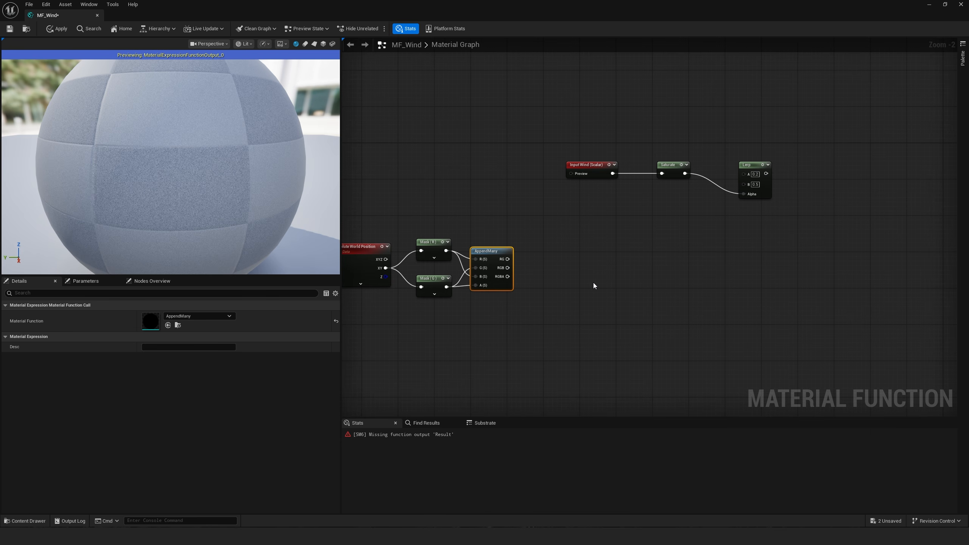
left_click_drag(508, 276, 550, 280)
type("multi")
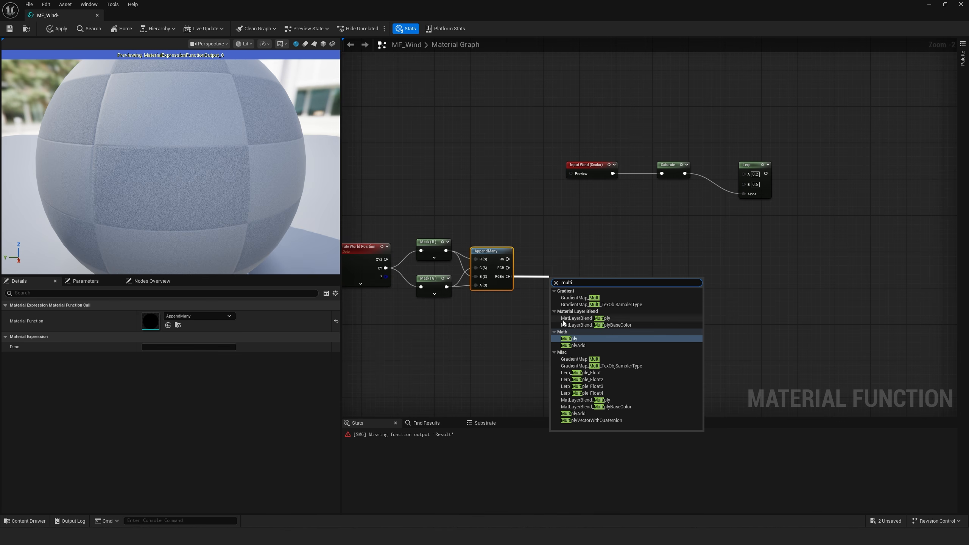
left_click(565, 338)
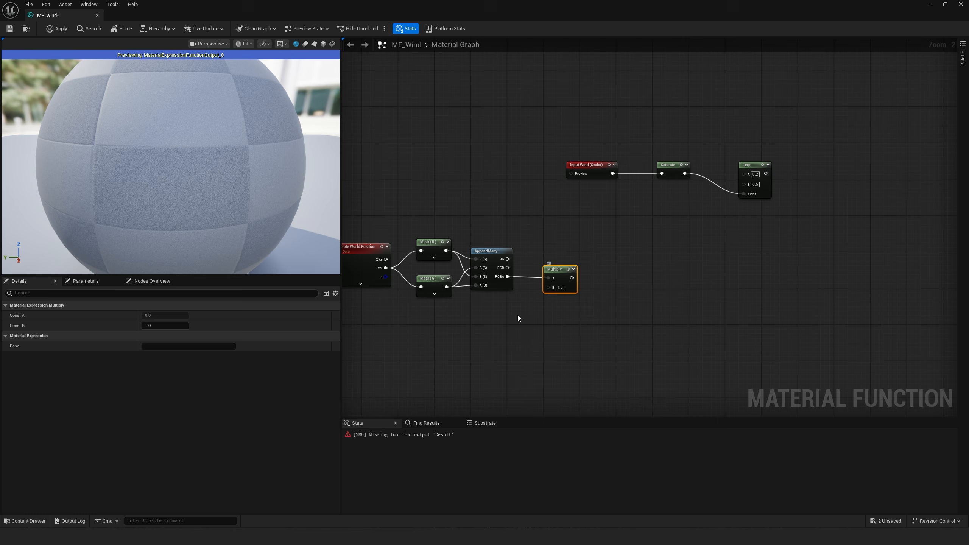
Add a Constant4Vector node and place it just below AppendMany
left_click(432, 319)
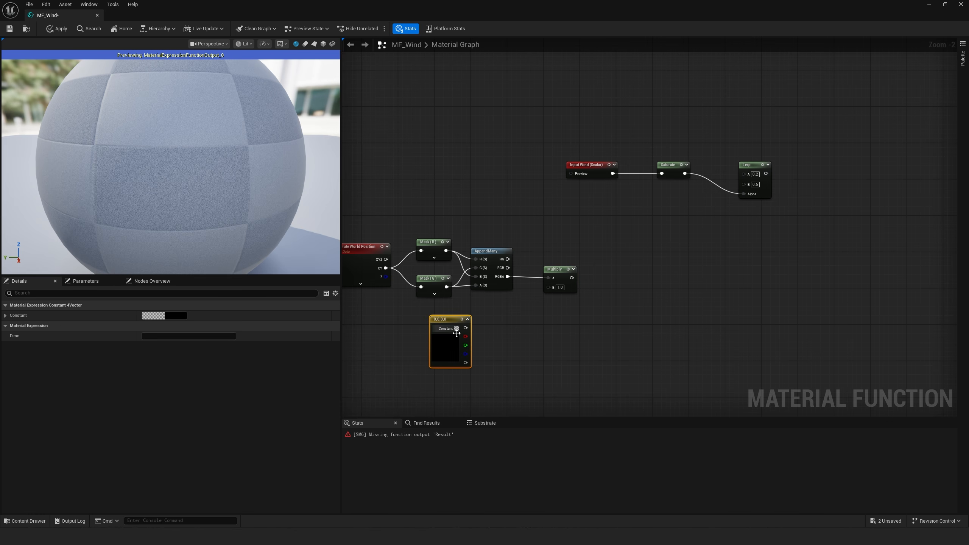
left_click(469, 320)
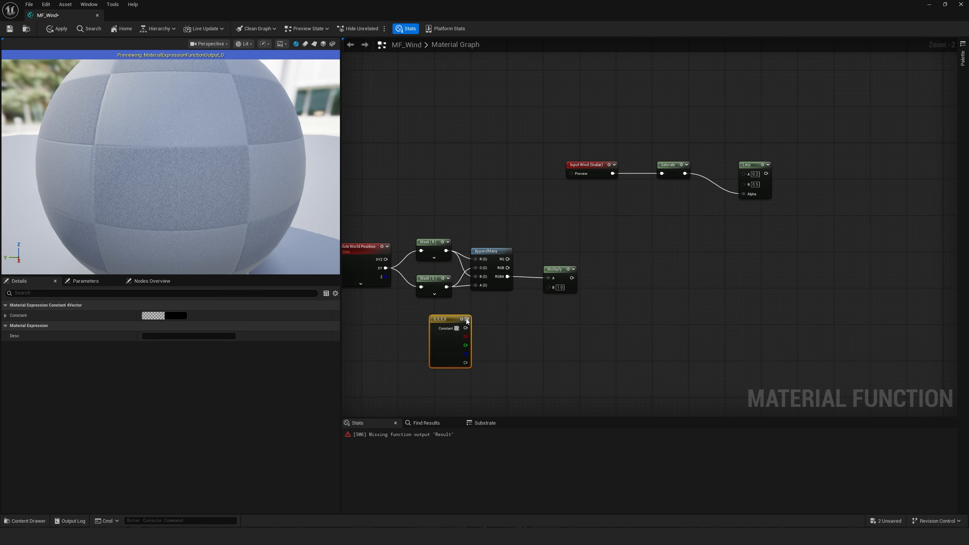
left_click(467, 320)
mouse_move(443, 320)
left_mouse_down()
mouse_move(438, 314)
mouse_move(452, 315)
left_mouse_up()
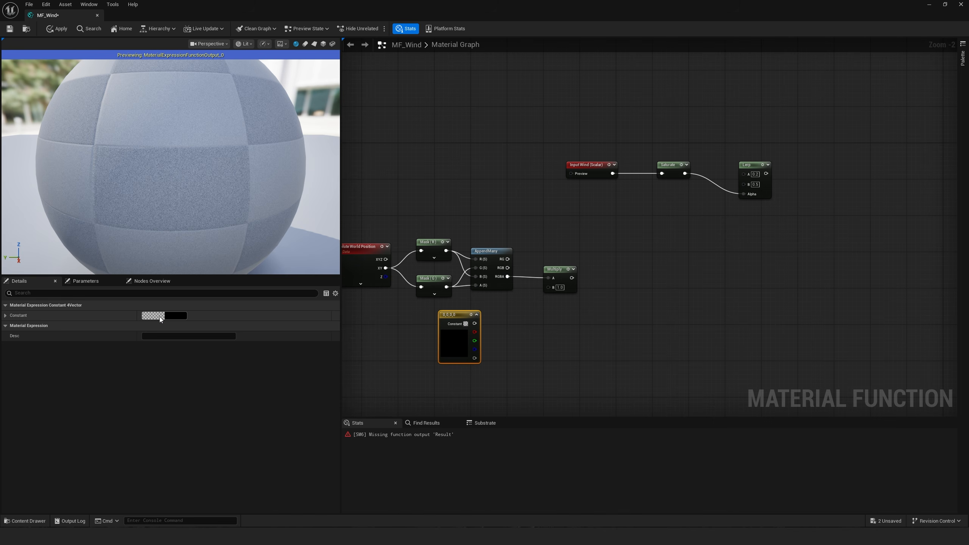
Set the Constant4Vector to R 0.015, G 0.013, B 0.007, A 0.018 and connect it to Multiply's B input
left_click(127, 316)
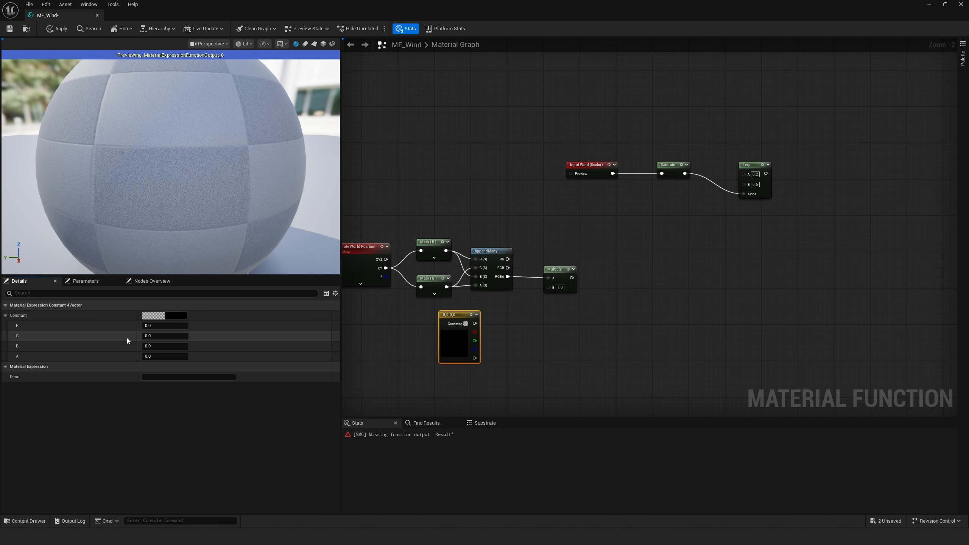
left_click(159, 325)
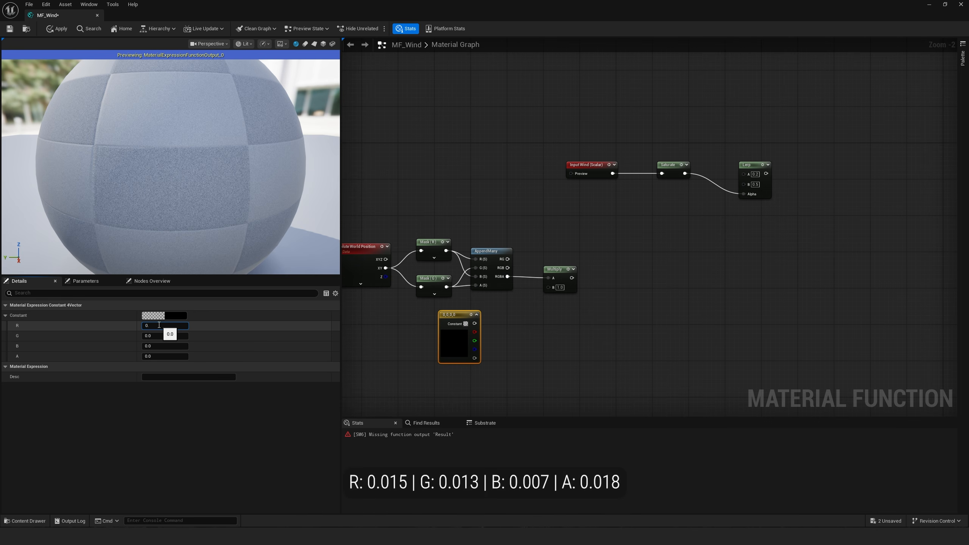
type("0.015")
key("Return")
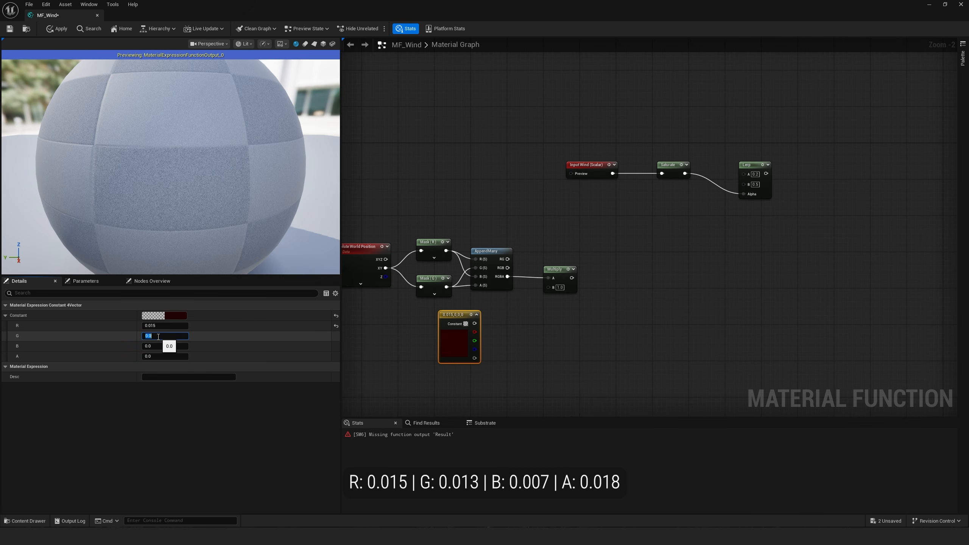
left_click(158, 336)
type("0.013")
key("Return")
left_click(164, 347)
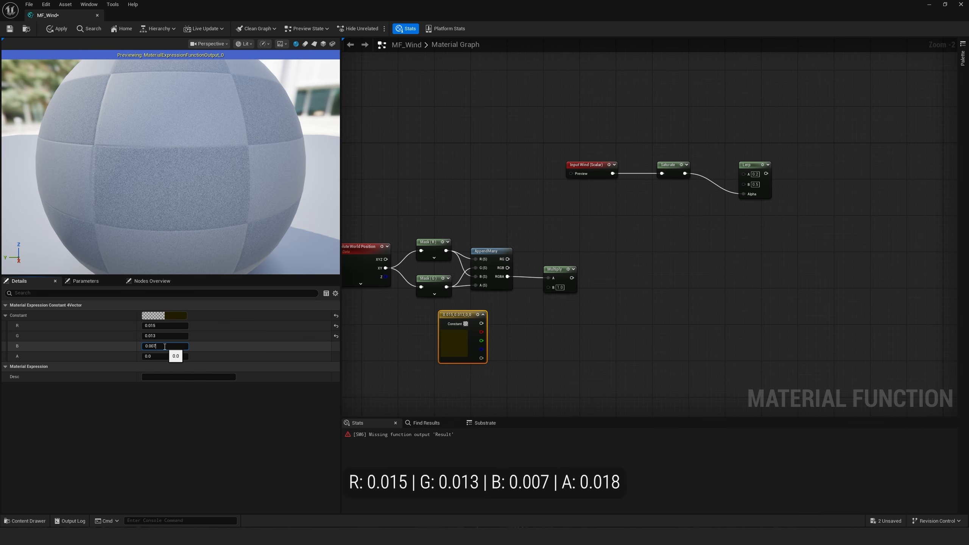
key("Return")
left_click(151, 356)
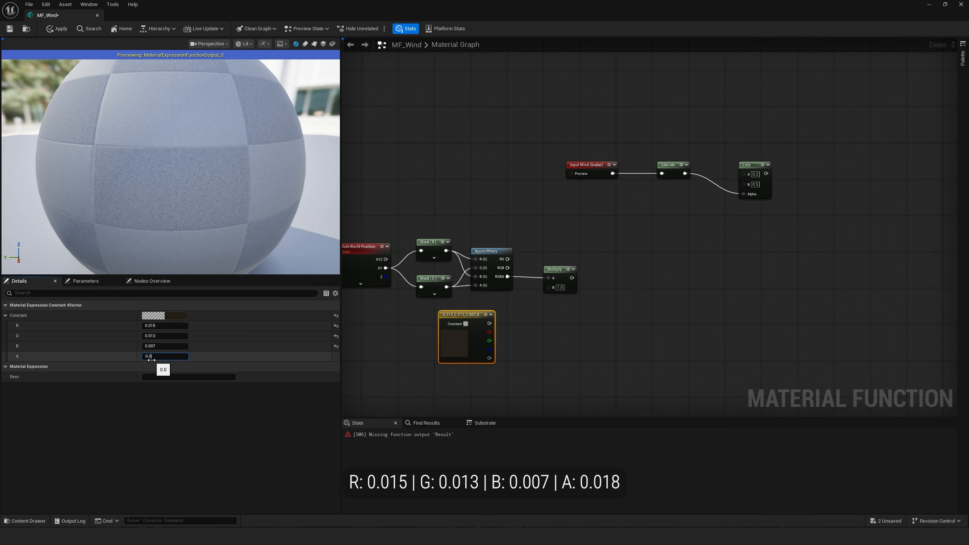
type("18")
key("Return")
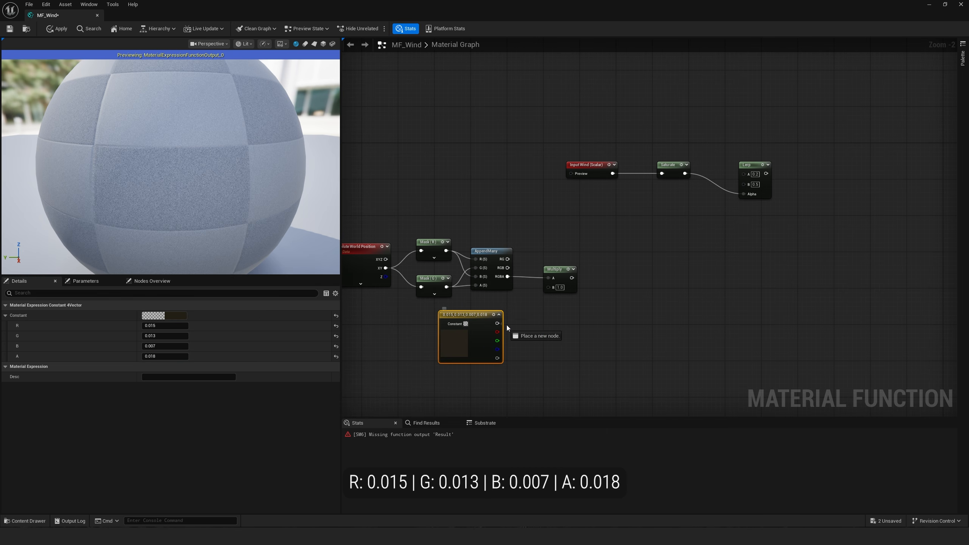
left_click_drag(550, 287, 550, 287)
Add a Time node below the constant and feed it into the A input of a new Multiply node
right_click_drag(411, 341, 471, 277)
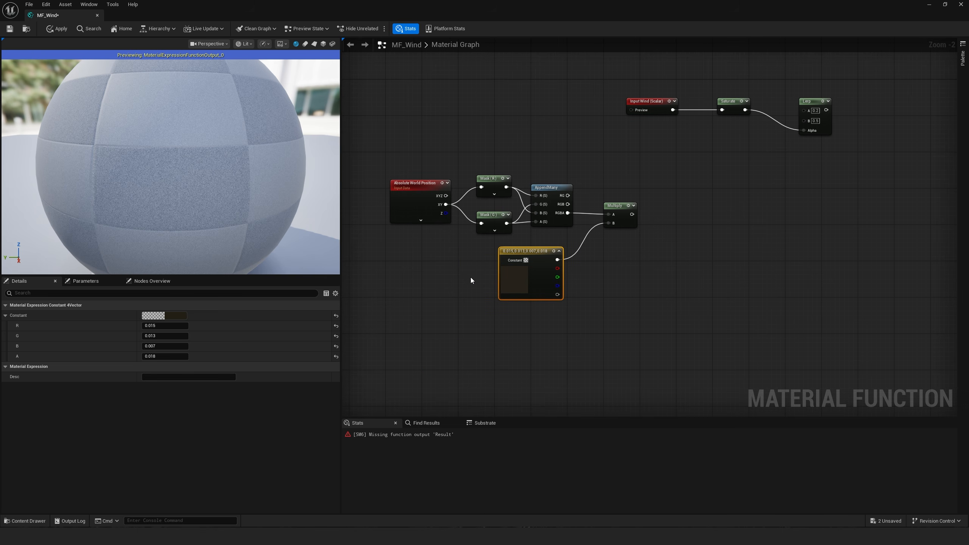
right_click(437, 330)
type("time")
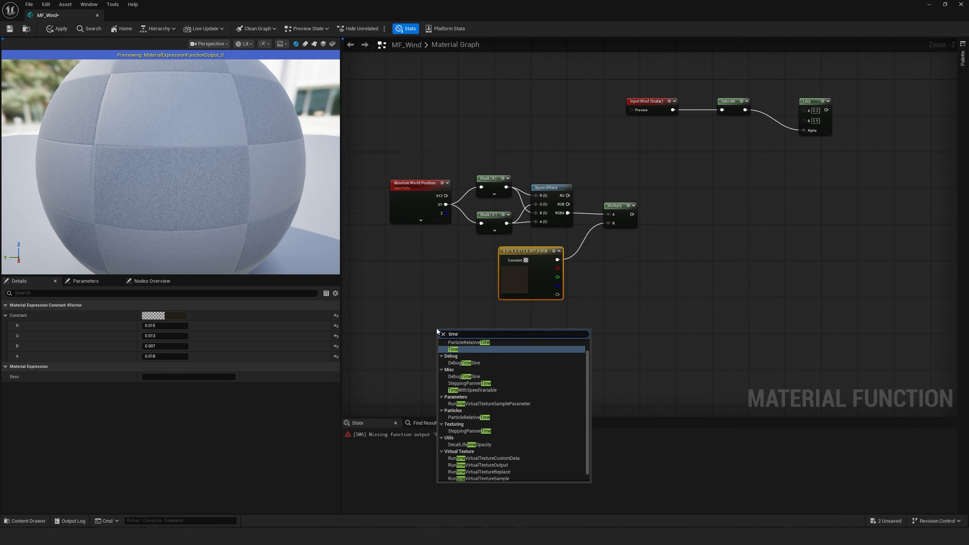
left_click(463, 351)
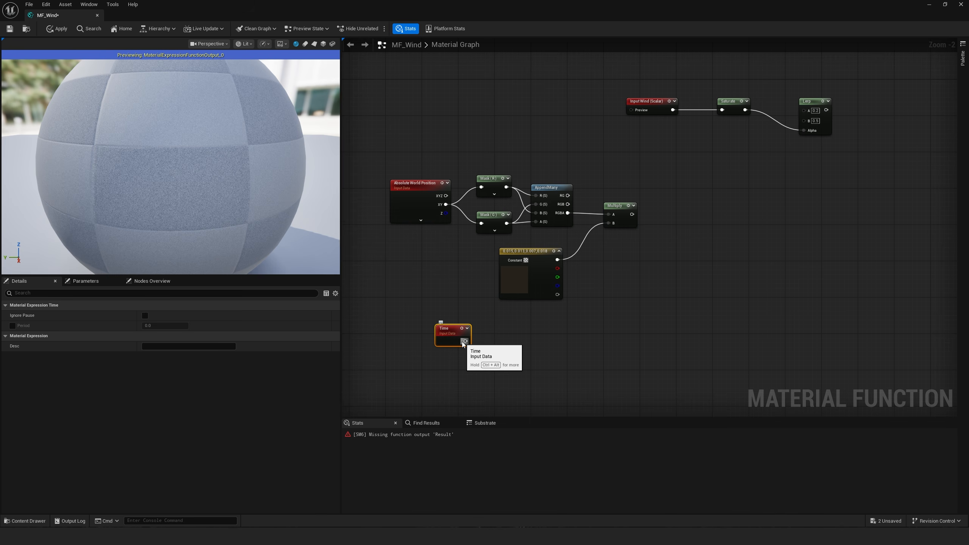
left_click_drag(463, 343, 516, 338)
type("mu")
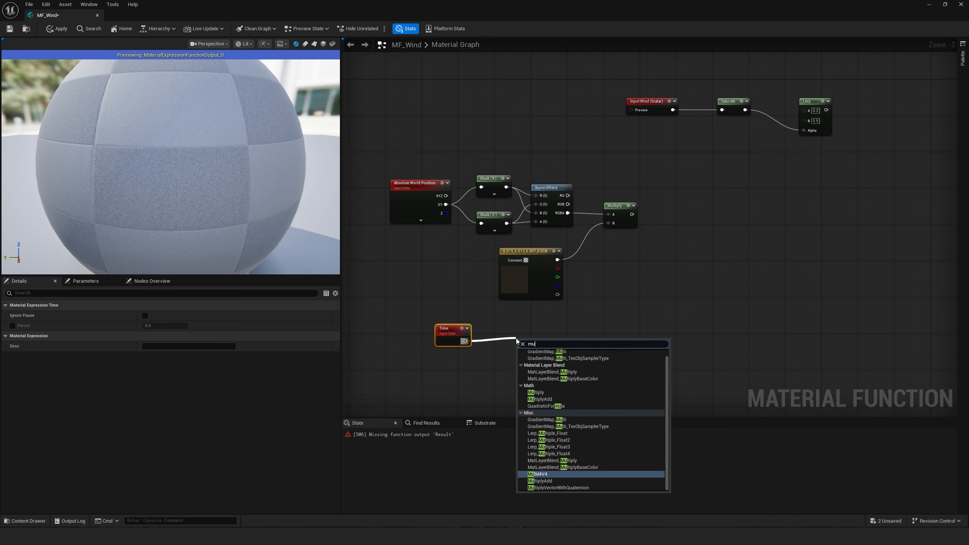
type("lti")
left_click(539, 399)
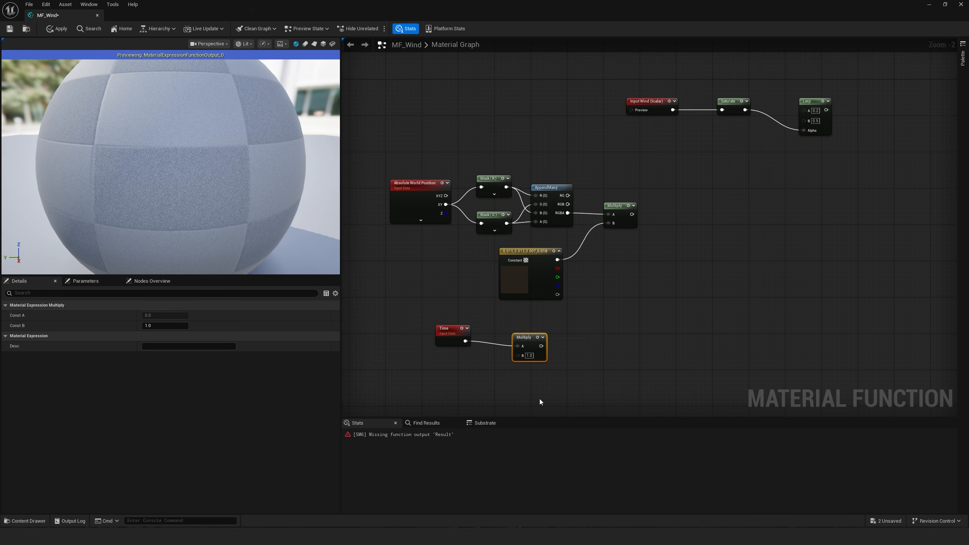
Duplicate the Constant4Vector so that the copy sits below the Time node
right_click_drag(493, 385, 515, 374)
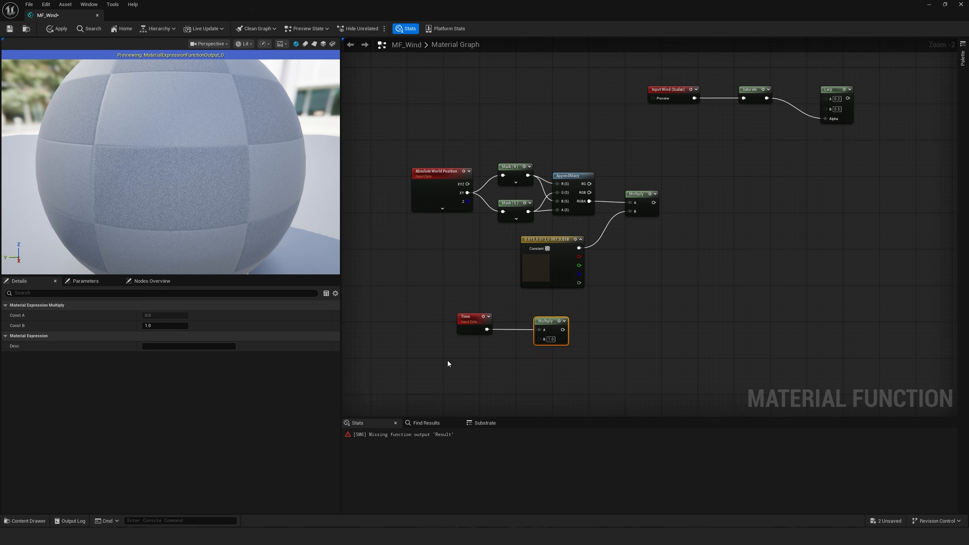
left_click(525, 240)
key("ctrl+d")
Set the duplicated constant to R 0.4, G 0.02, B -0.2, A 0.4 and connect it to the Time Multiply's B input
left_click(163, 325)
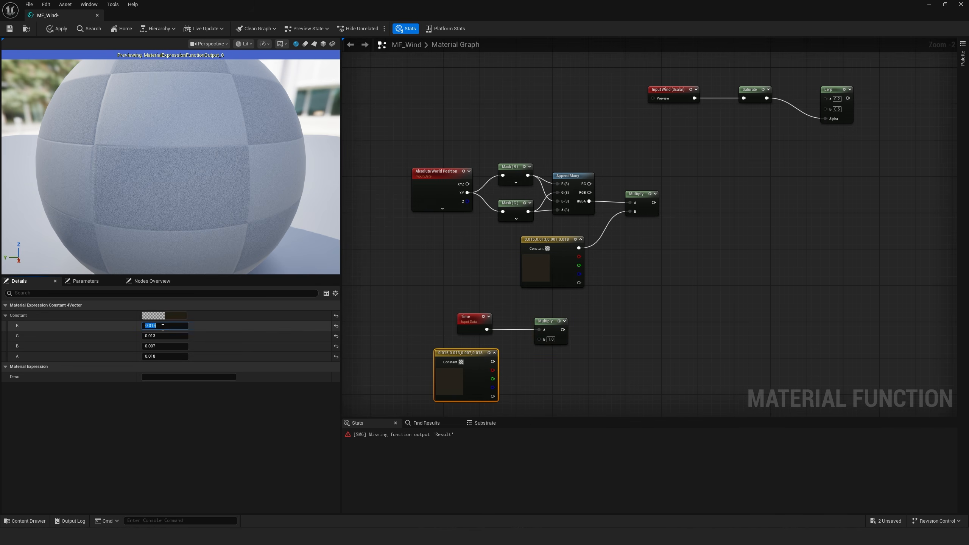
type("0.4")
left_click(162, 335)
type("0")
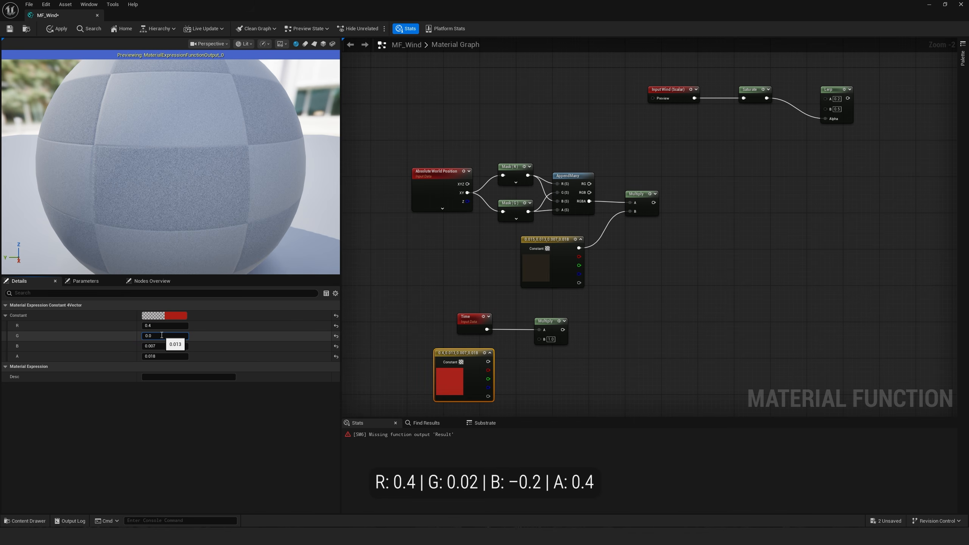
left_click(164, 345)
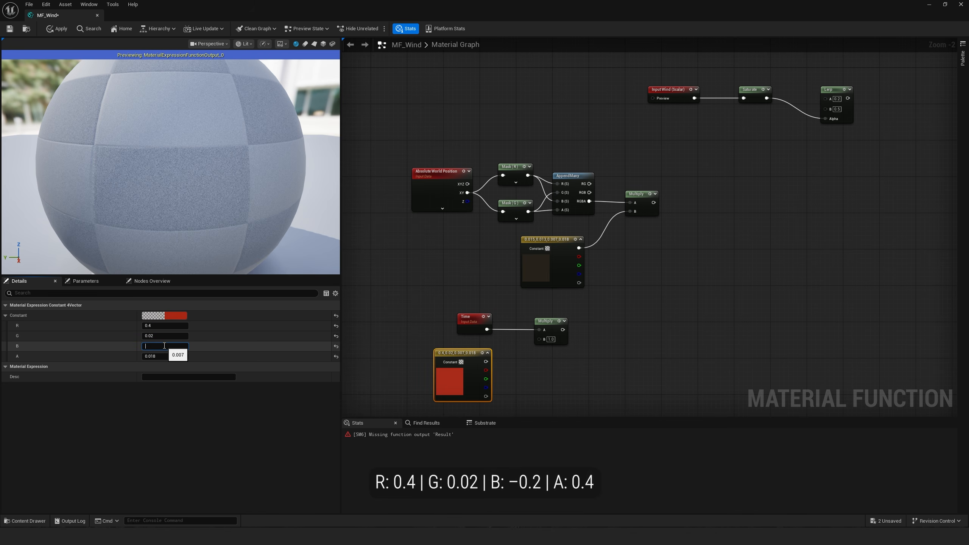
type("-0.2")
key("Return")
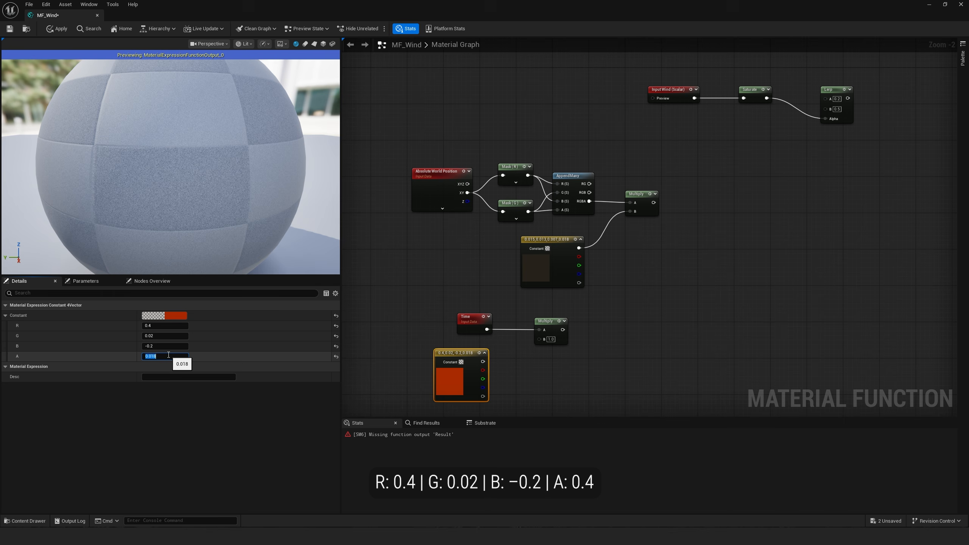
left_click(168, 354)
type("0.4")
key("Return")
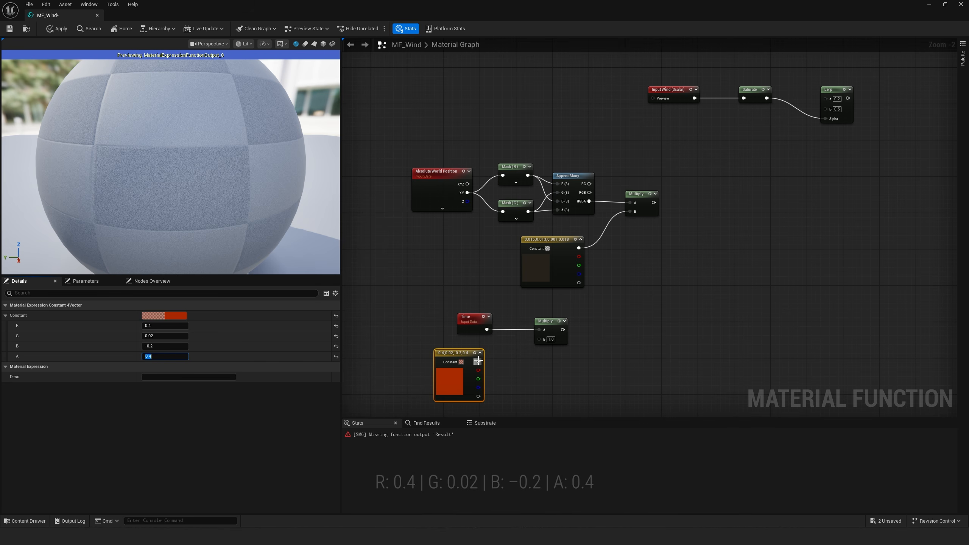
left_click_drag(479, 361, 539, 339)
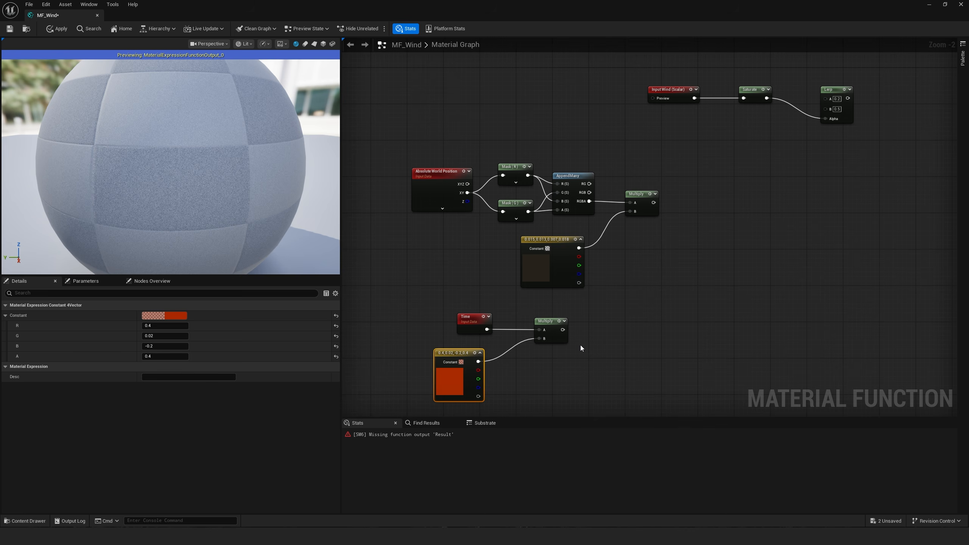
Shift the Time Multiply away from its inputs and combine both Multiply outputs in a new Add node, position on A and time on B
right_click_drag(617, 338, 526, 328)
left_click_drag(456, 316, 506, 316)
right_click_drag(485, 316, 453, 328)
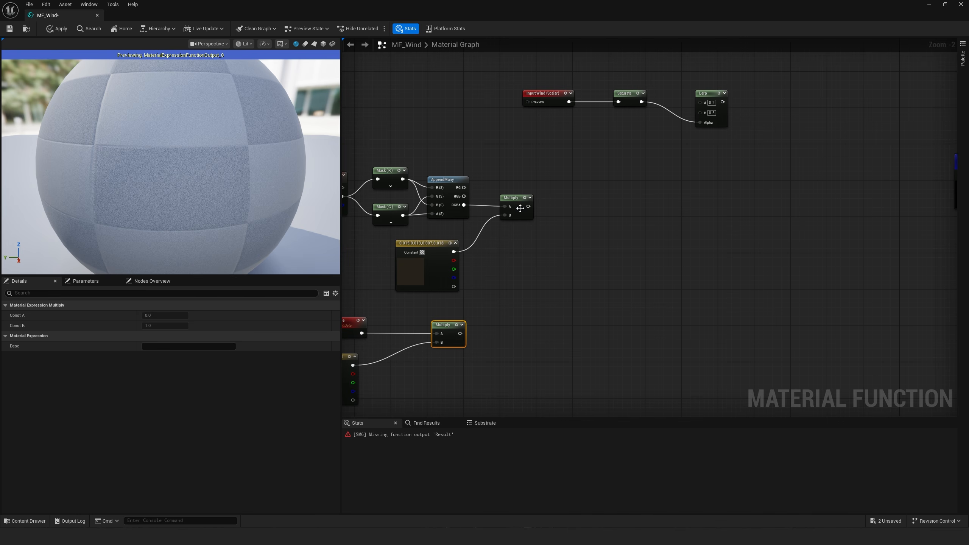
left_click_drag(520, 208, 598, 201)
type("add")
left_click(595, 244)
left_click_drag(460, 333, 587, 217)
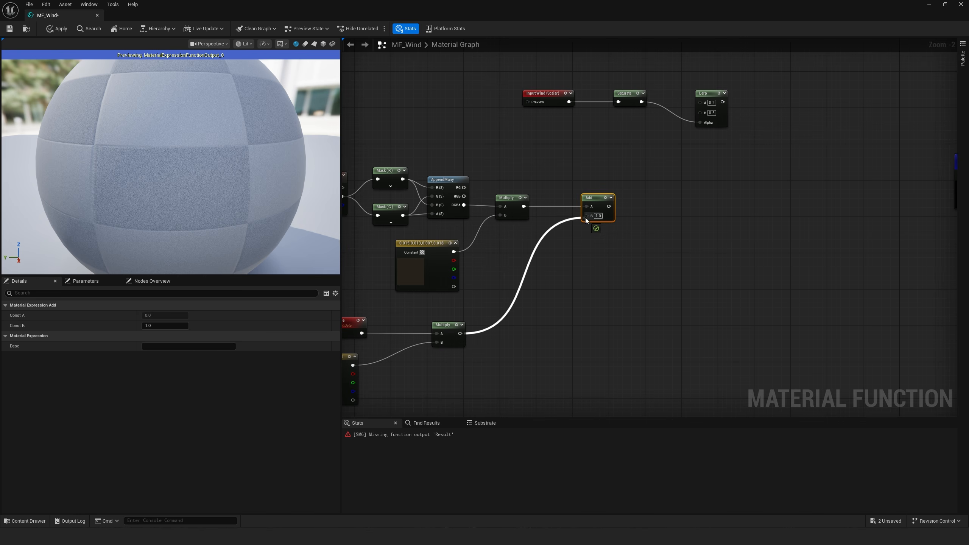
Add a ComponentMask fed by the Add node and place a duplicate, fed by the same output, below it
right_click_drag(640, 266, 532, 323)
left_click_drag(494, 263, 555, 253)
type("mask")
left_click(590, 251)
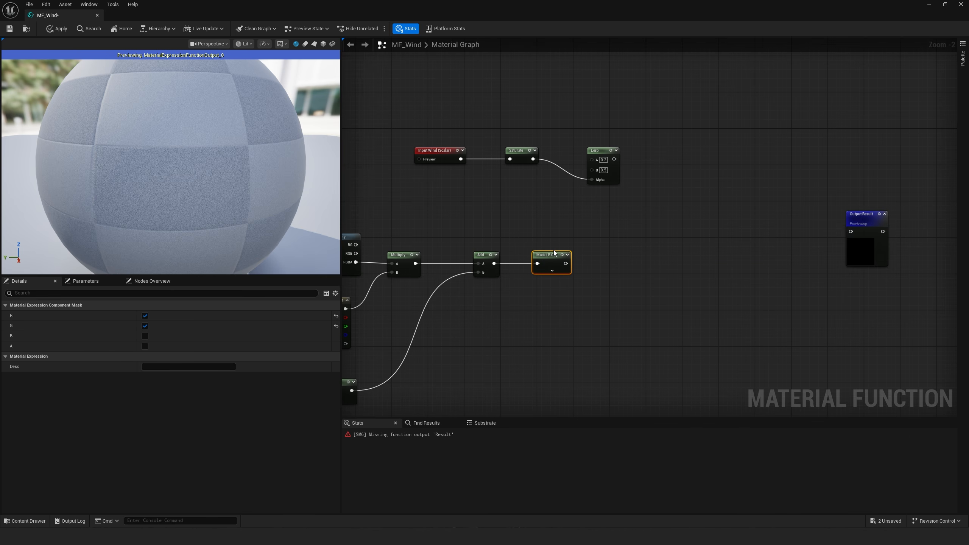
key("ctrl+d")
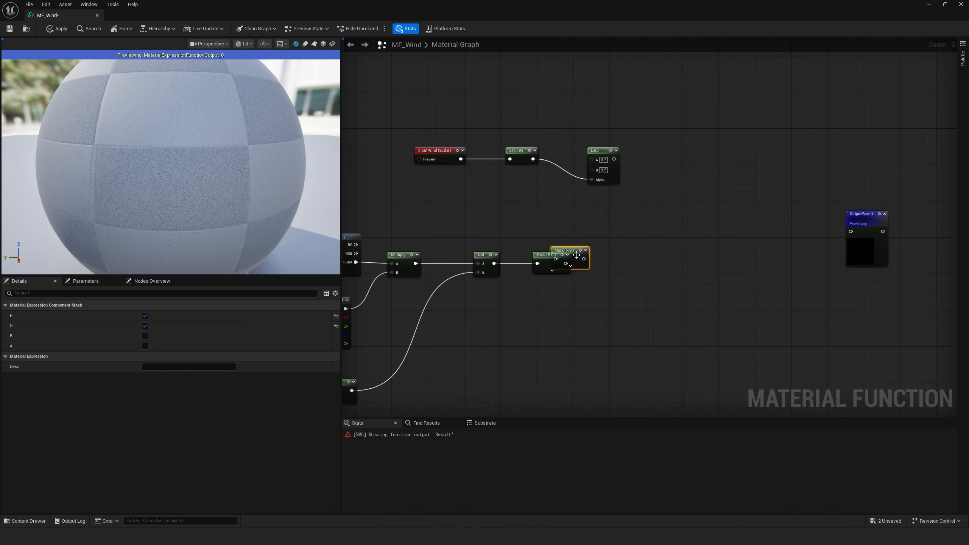
left_click_drag(577, 255, 560, 308)
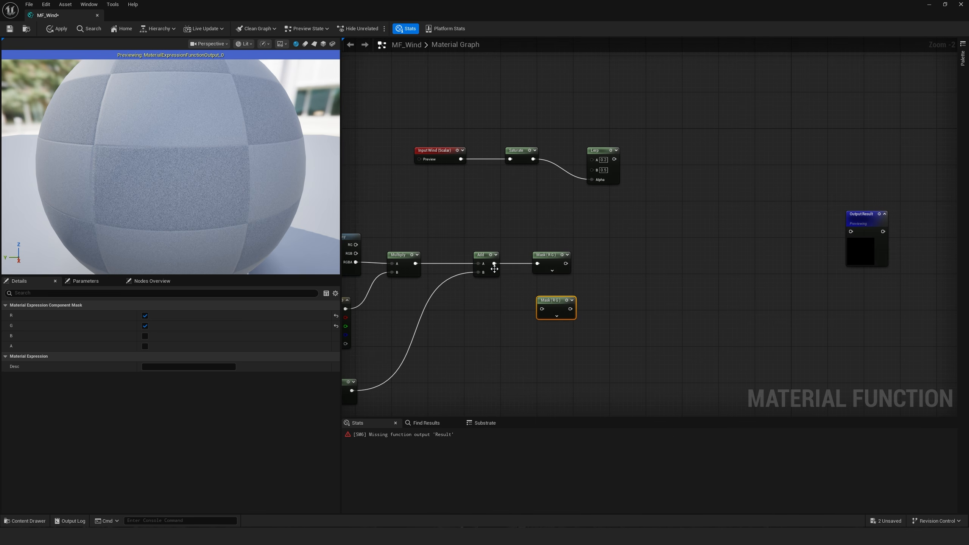
left_click_drag(494, 264, 542, 309)
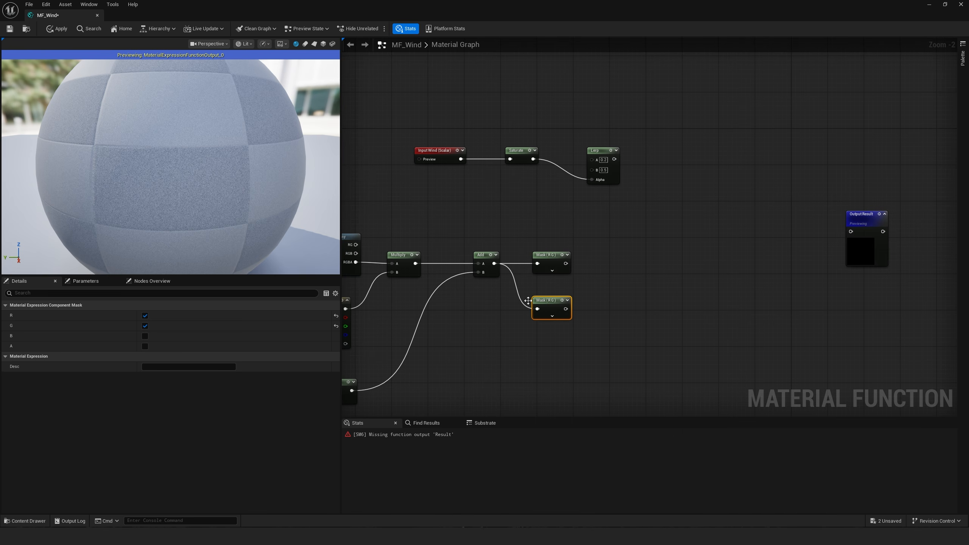
Limit the lower mask after the Add node to the B and A channels
left_click(145, 325)
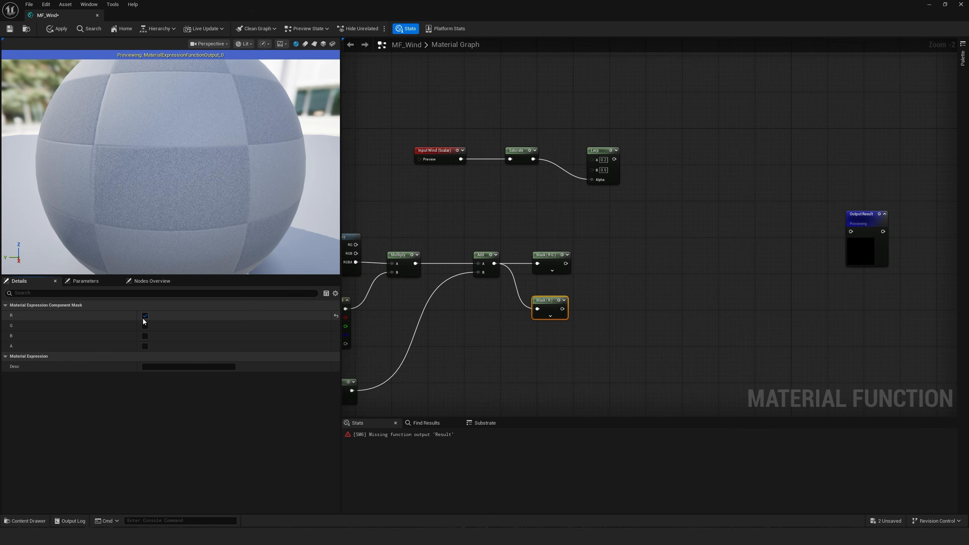
left_click(145, 315)
left_click(145, 336)
left_click(145, 347)
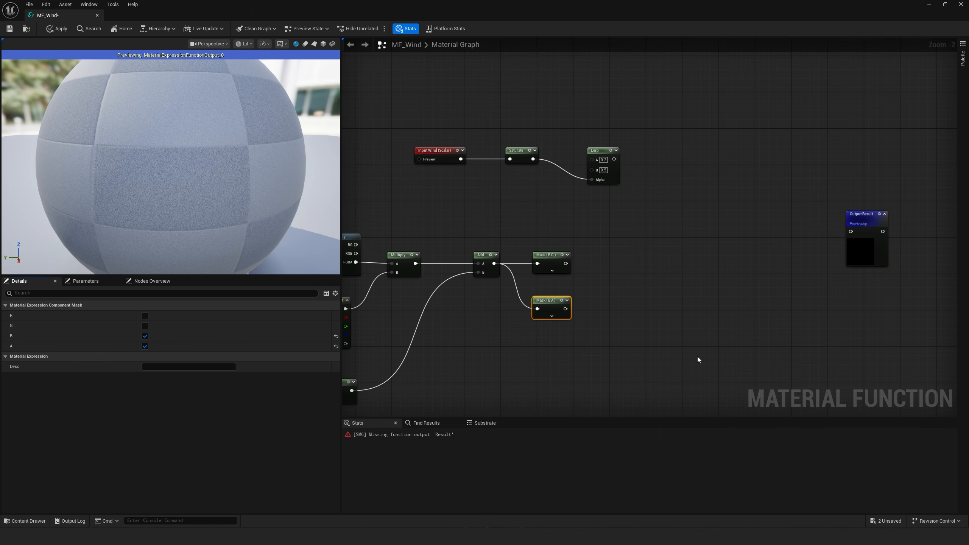
Add a Texture Sample node beside the two ComponentMask nodes
right_click_drag(739, 331, 679, 336)
left_click(570, 304)
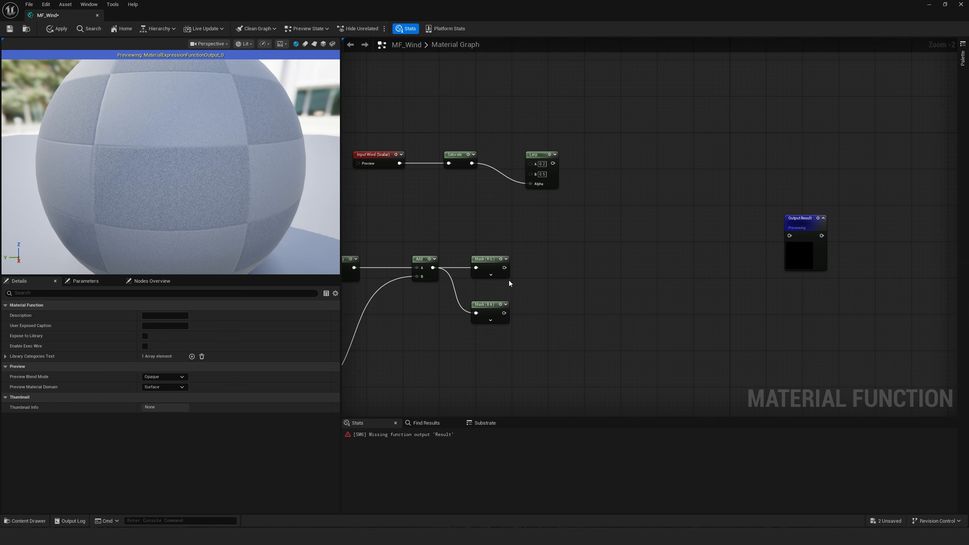
right_click(558, 276)
type("textu")
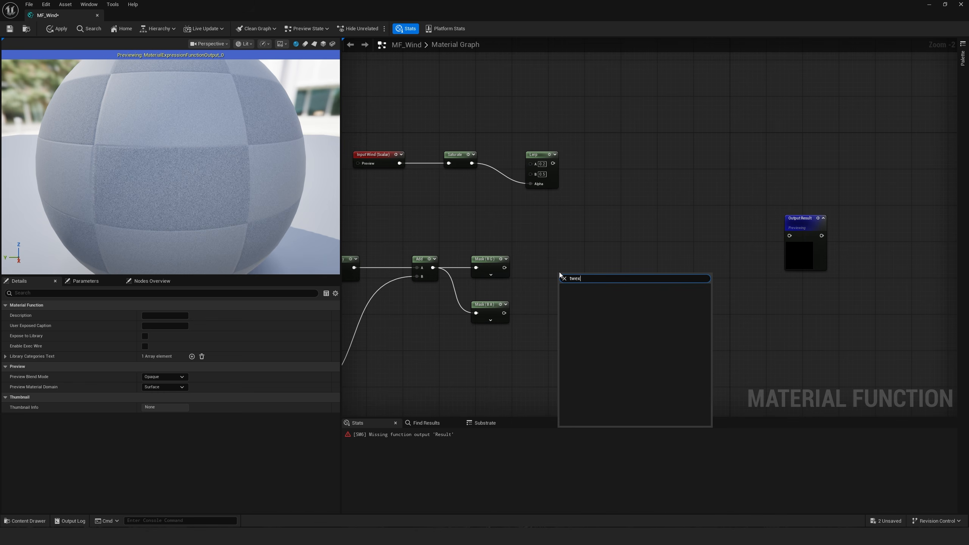
type("re")
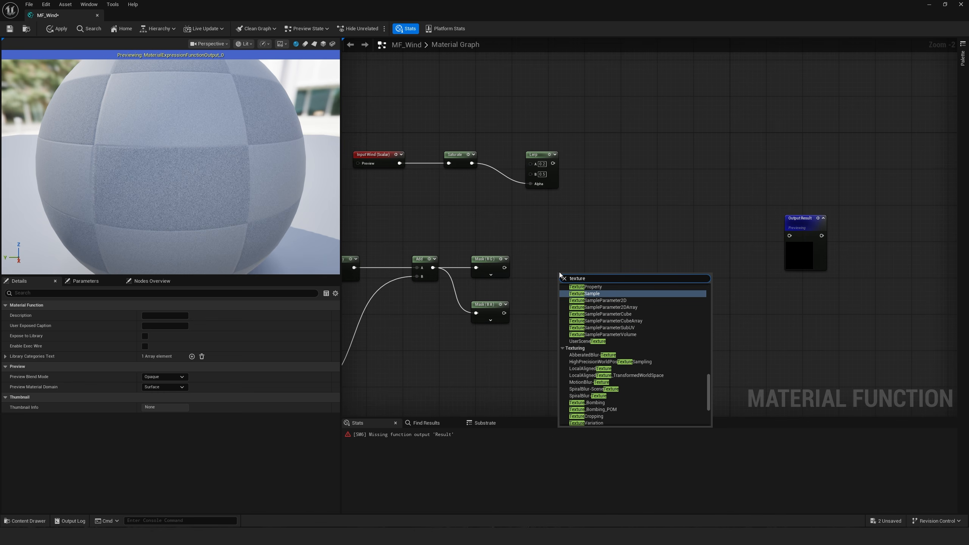
left_click(581, 294)
left_click_drag(580, 282, 572, 269)
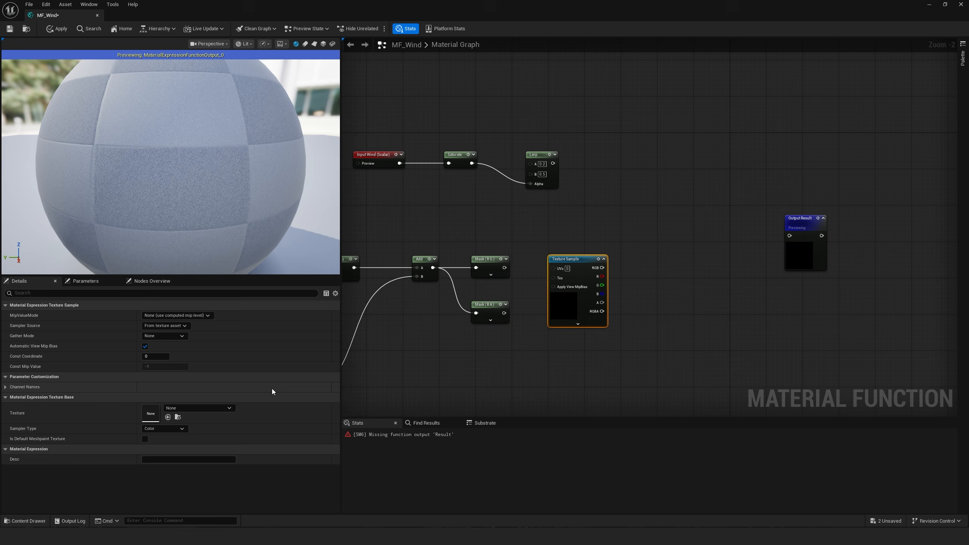
Assign the water_n texture to the Texture Sample and align the node with the upper mask
left_click(179, 408)
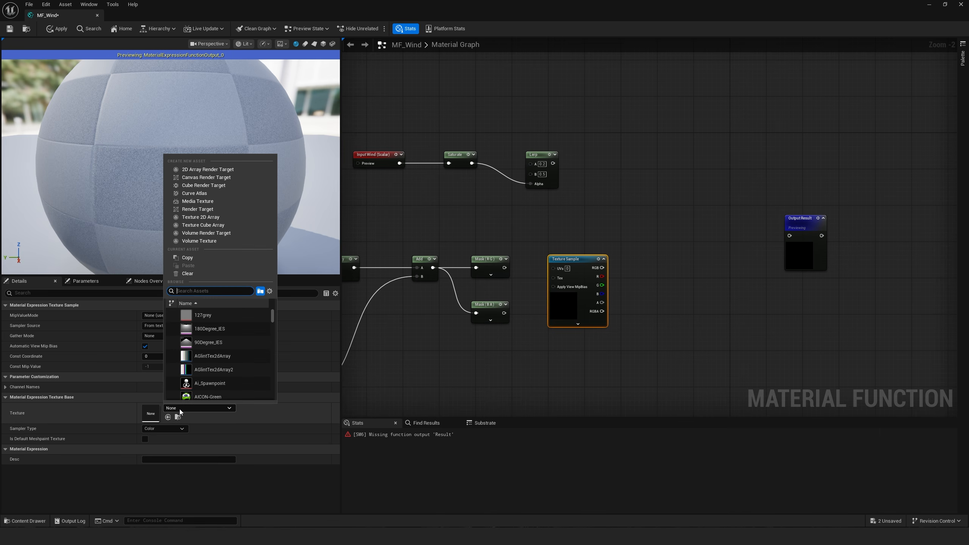
type("water")
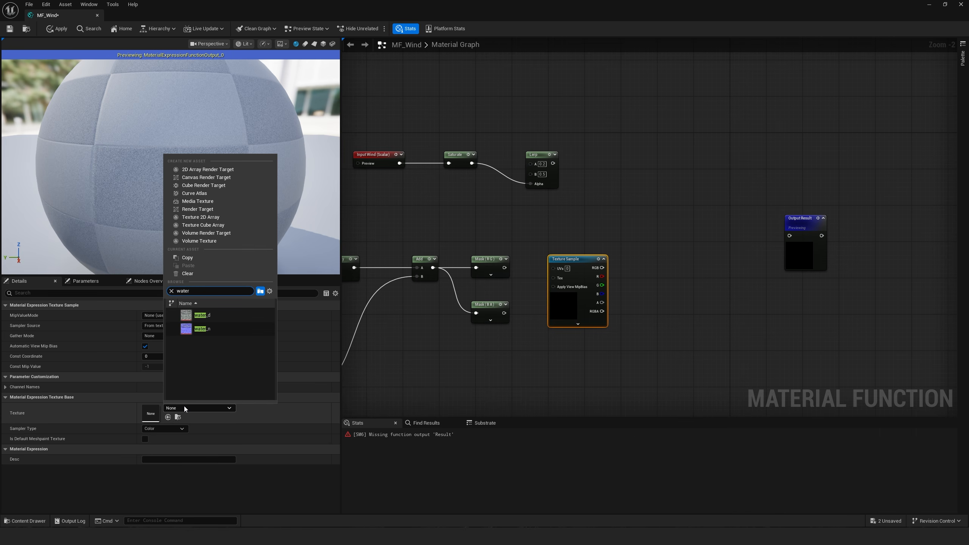
left_click(199, 328)
left_click_drag(575, 260, 570, 256)
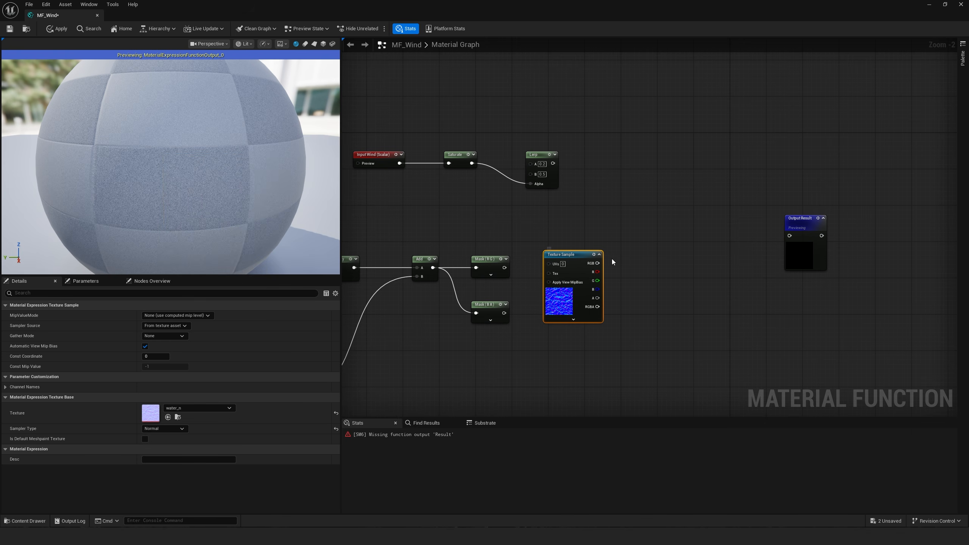
Duplicate the water_n Texture Sample and place the copy directly below the original
left_click(599, 255)
key("ctrl+d")
left_click_drag(607, 260, 581, 336)
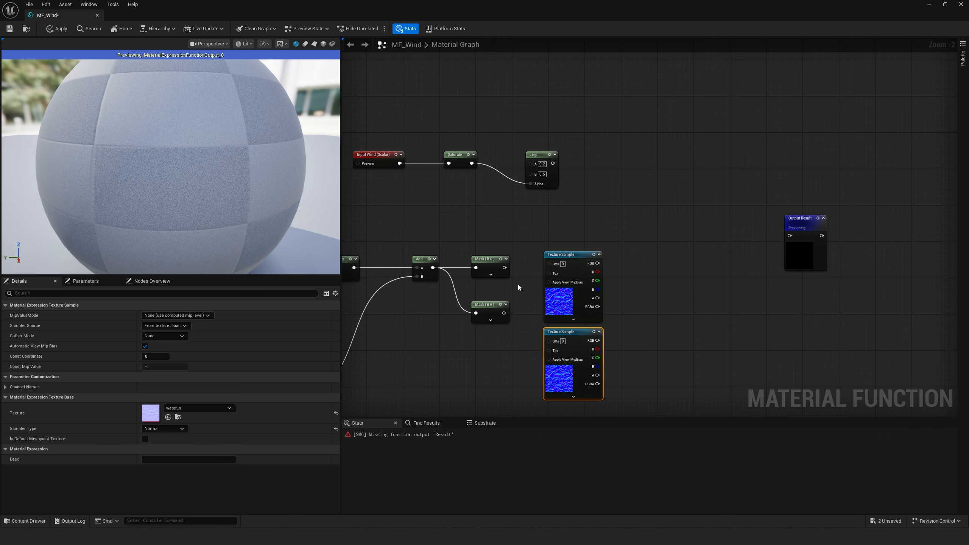
Connect the R G mask to the upper Texture Sample's UVs and the B A mask to the lower one's UVs, aligning the nodes
left_click_drag(504, 268, 568, 262)
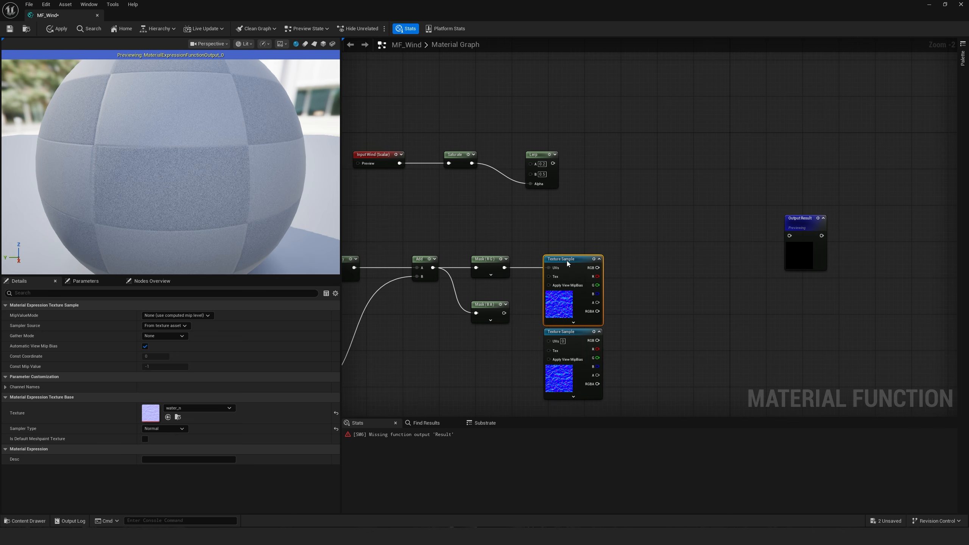
right_click_drag(518, 321, 484, 276)
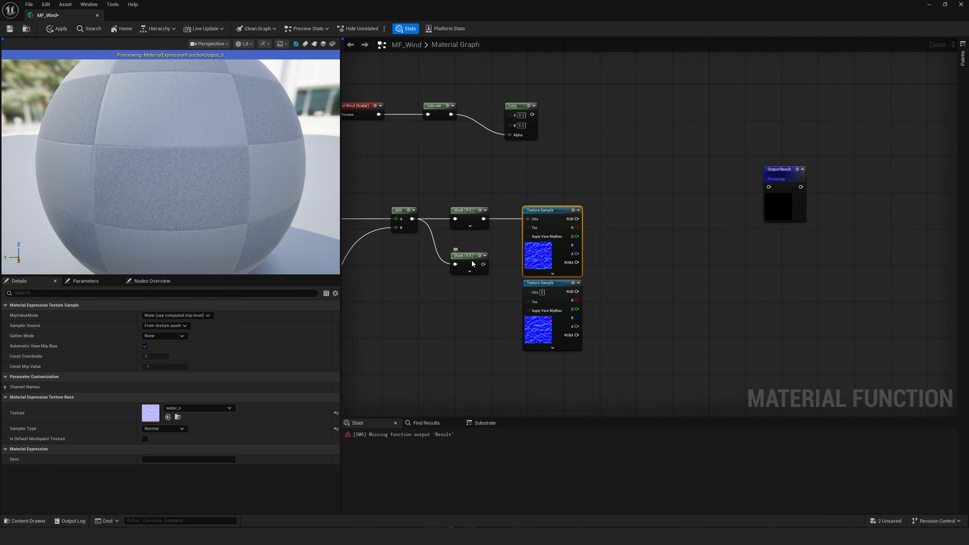
left_click_drag(472, 263, 528, 293)
Add an AppendVector node combining the upper Texture Sample's R output on A and G output on B
right_click_drag(608, 272, 565, 274)
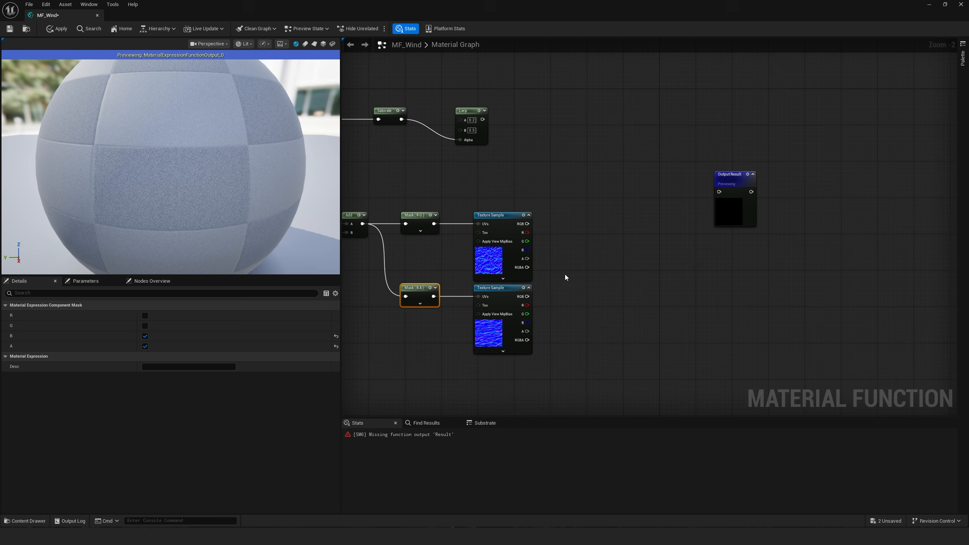
right_click(554, 224)
type("appe")
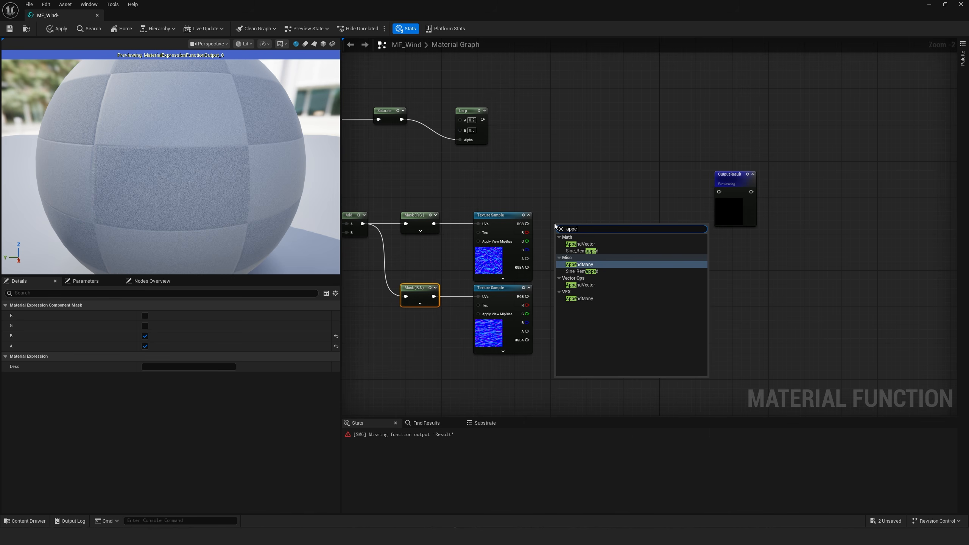
type("nd")
left_click(587, 245)
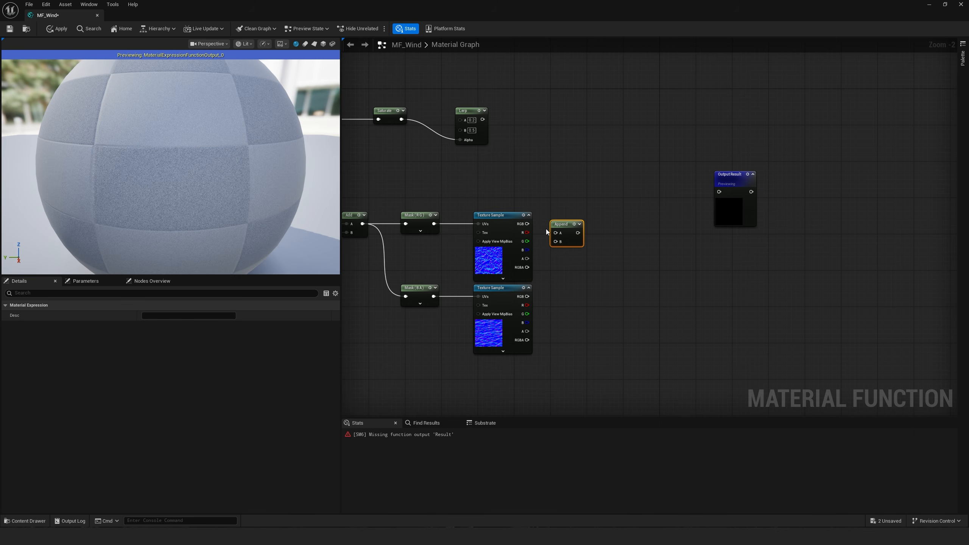
left_click_drag(526, 232, 552, 243)
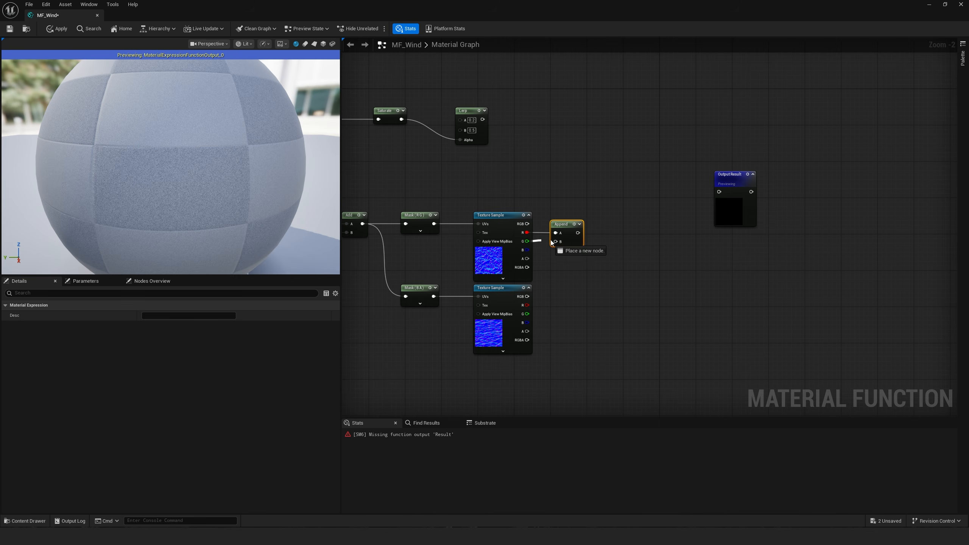
left_click(554, 218)
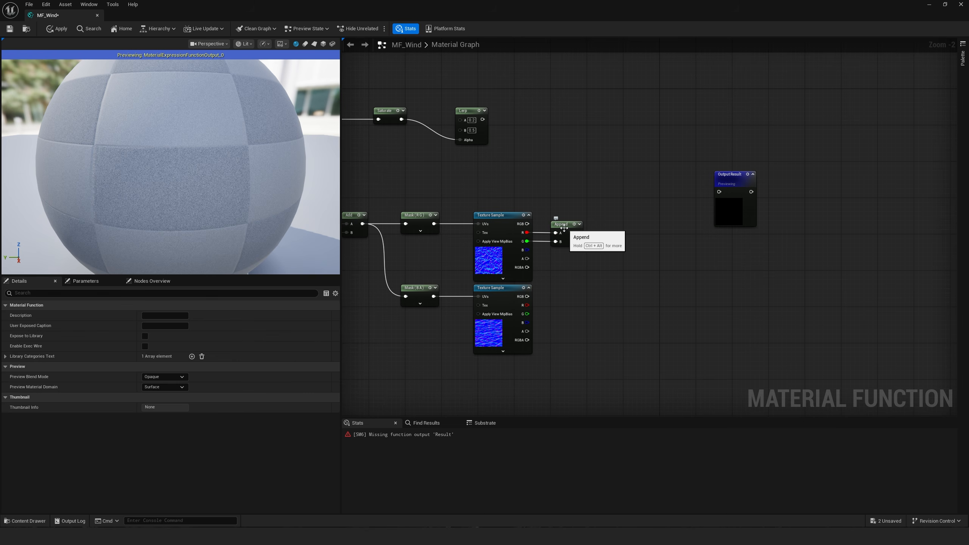
Duplicate the Append node beside the lower Texture Sample and feed it that sample's R on A and G on B
left_click(555, 221)
key("ctrl+d")
left_click_drag(577, 232, 566, 298)
key("Escape")
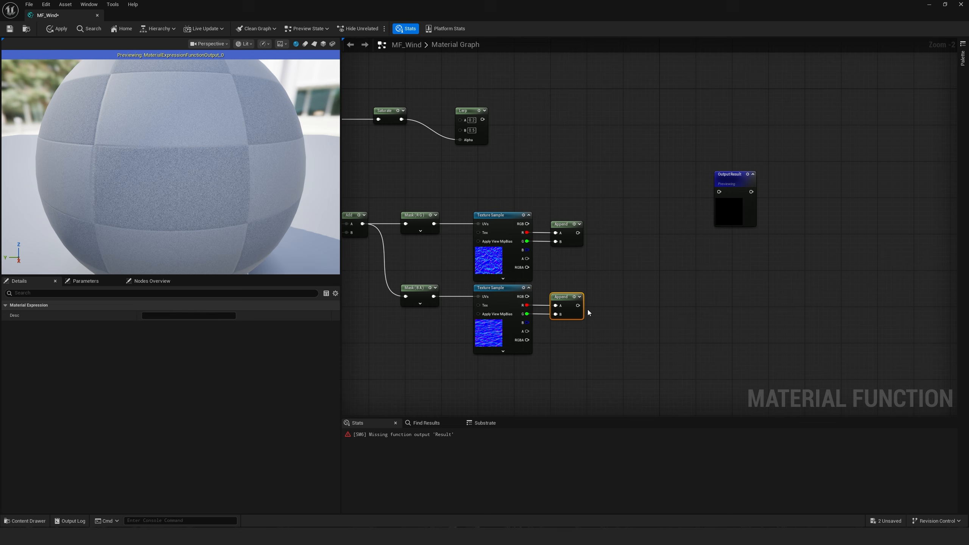
Combine both Append nodes in a new Add node, with the upper Append on A and the lower on B
left_click_drag(578, 306, 630, 272)
type("add")
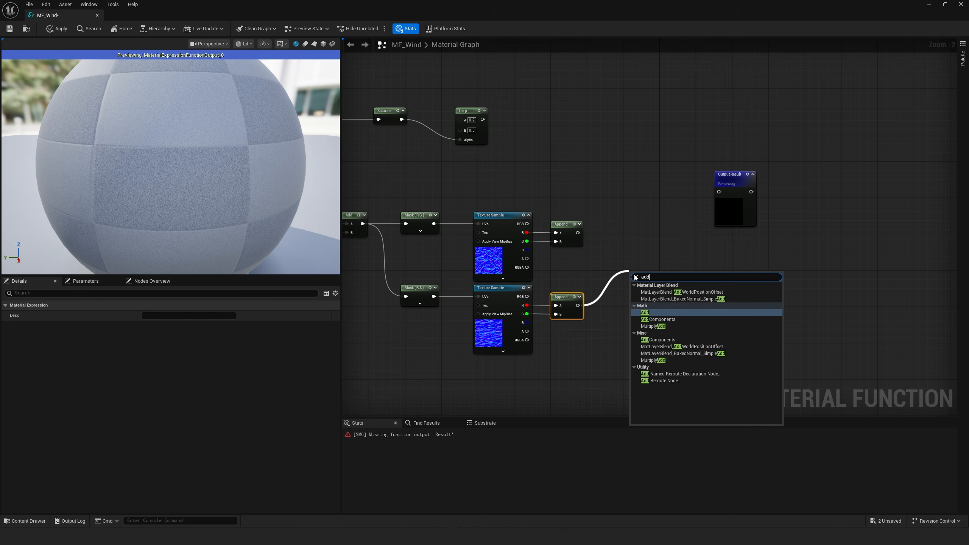
left_click(653, 313)
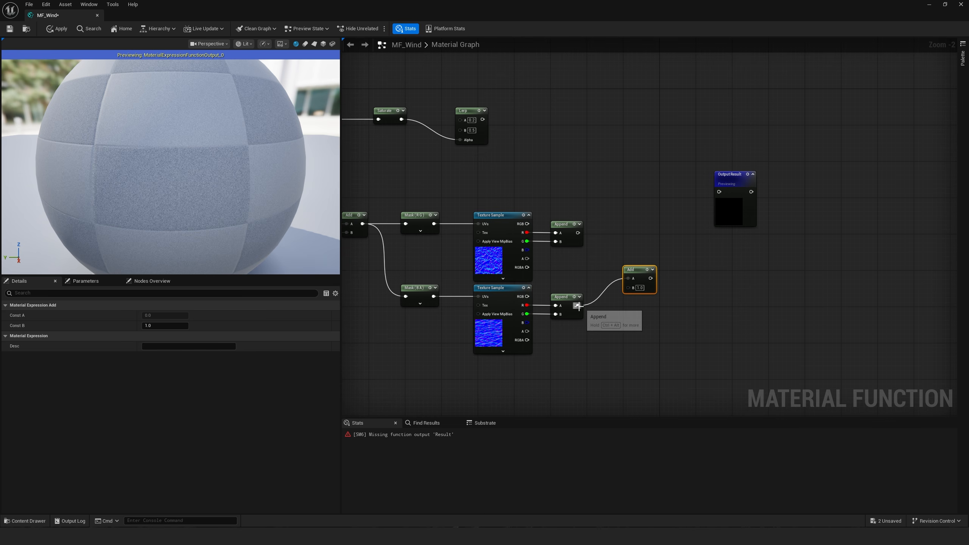
left_click_drag(578, 306, 627, 287)
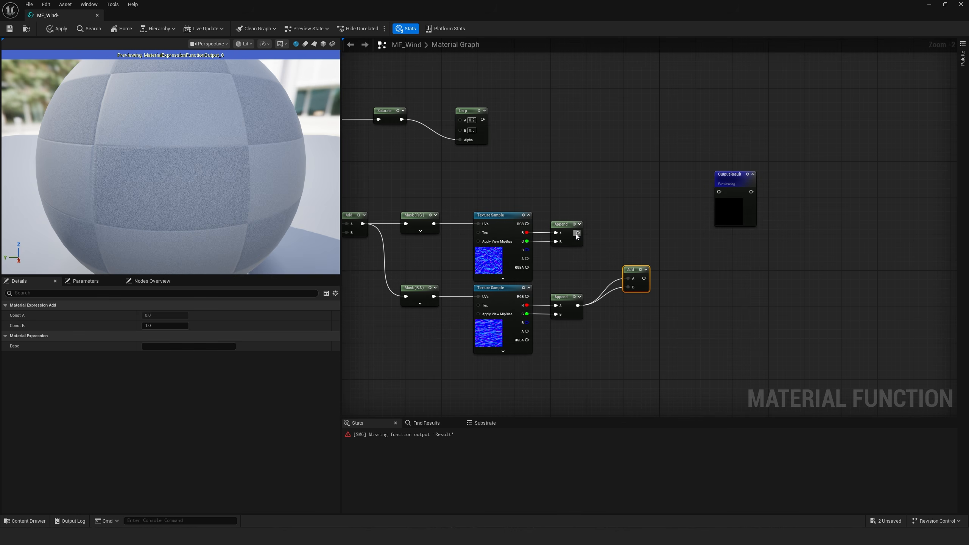
left_click_drag(577, 233, 628, 278)
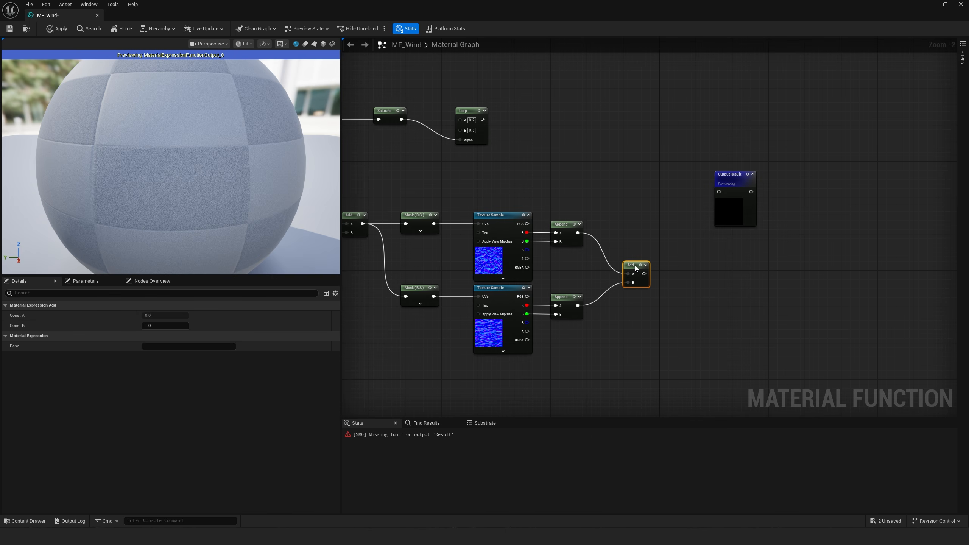
Make room before Output Result and add a Multiply node with the Lerp on A and the new Add on B
right_click_drag(661, 169, 589, 194)
left_click_drag(665, 208, 693, 208)
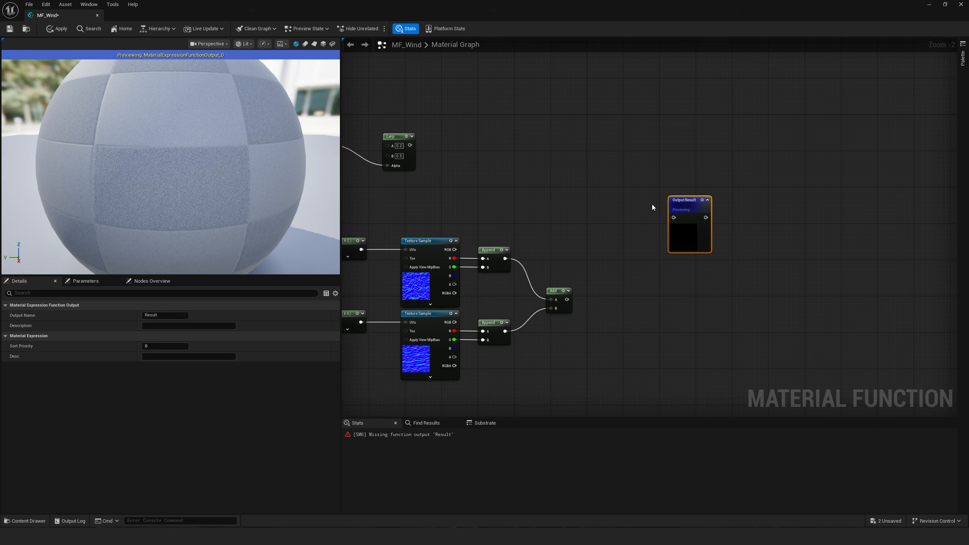
right_click(591, 252)
type("multi")
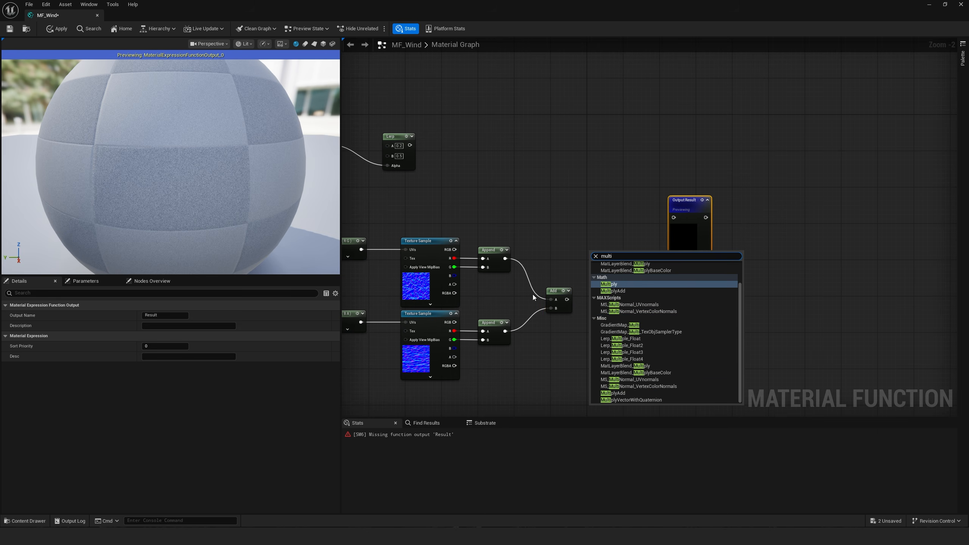
left_click(614, 284)
left_click_drag(567, 300, 601, 257)
left_click_drag(410, 145, 599, 253)
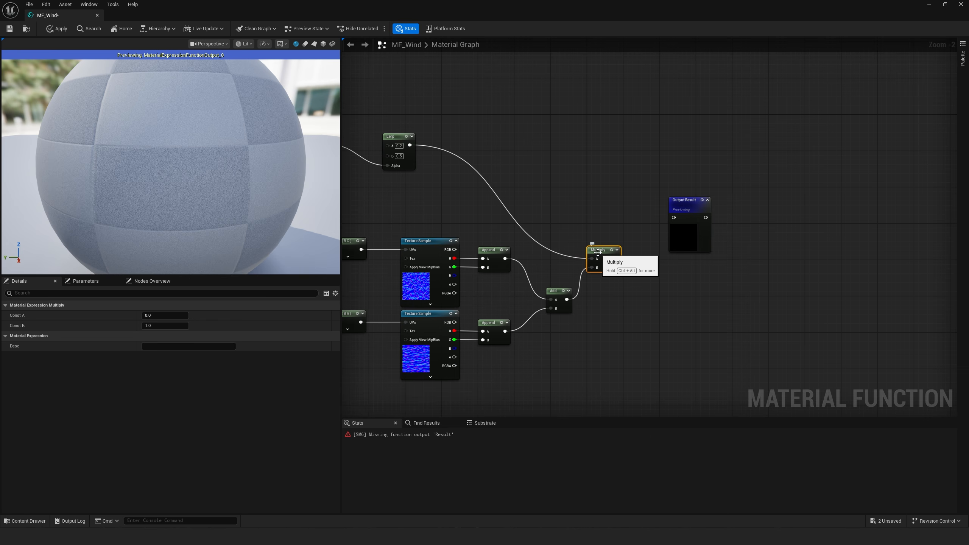
Duplicate the Multiply below and feed it the upper Texture Sample's B channel on A and the lower one's on B
key("ctrl+d")
left_click_drag(608, 312, 608, 327)
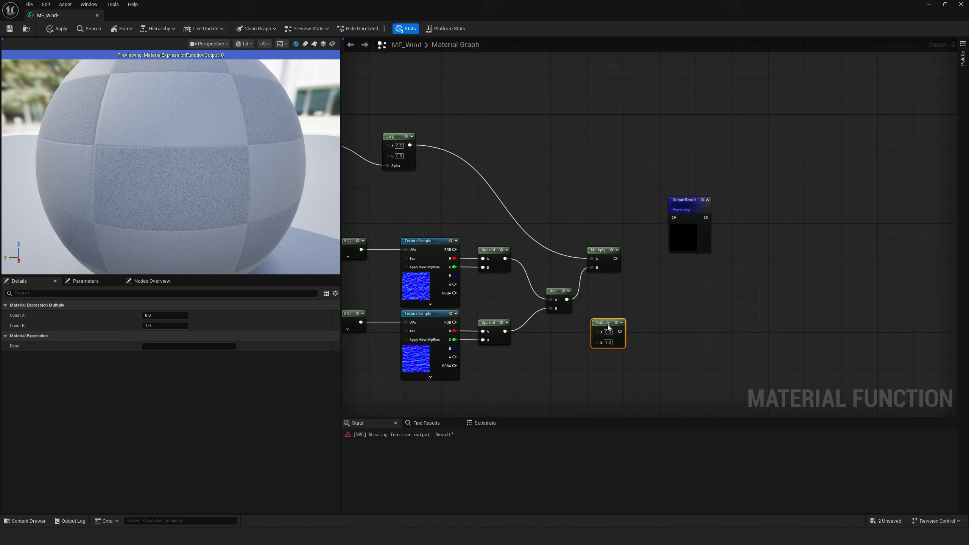
left_click_drag(454, 275, 594, 335)
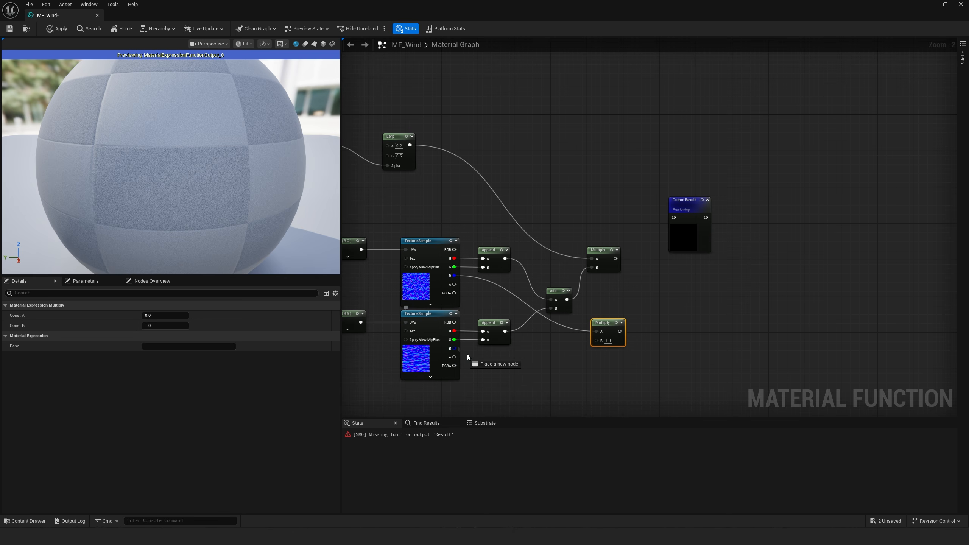
left_click_drag(454, 348, 597, 340)
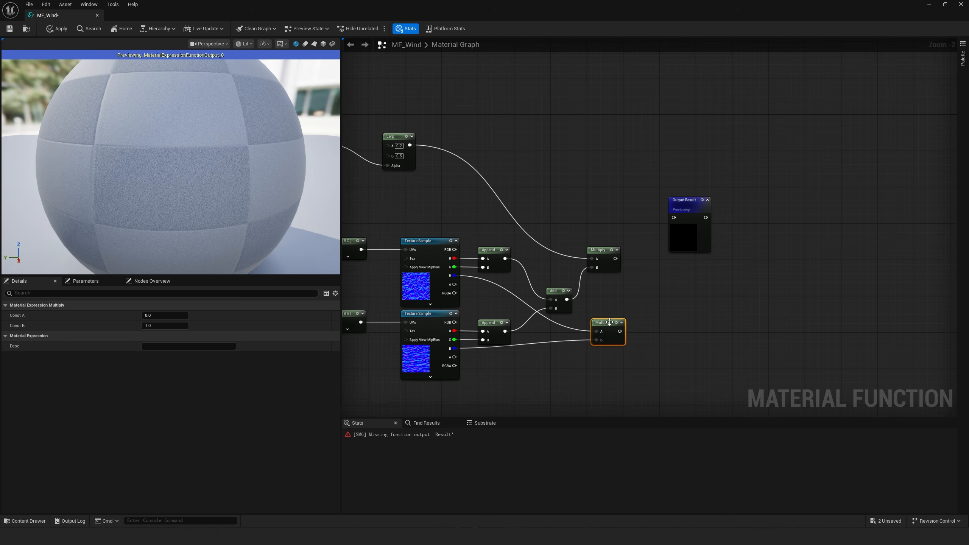
Shift Output Result away and add a copied Append node joining the upper Multiply on A and the lower Multiply on B
right_click_drag(688, 304, 603, 337)
left_click_drag(600, 235, 664, 281)
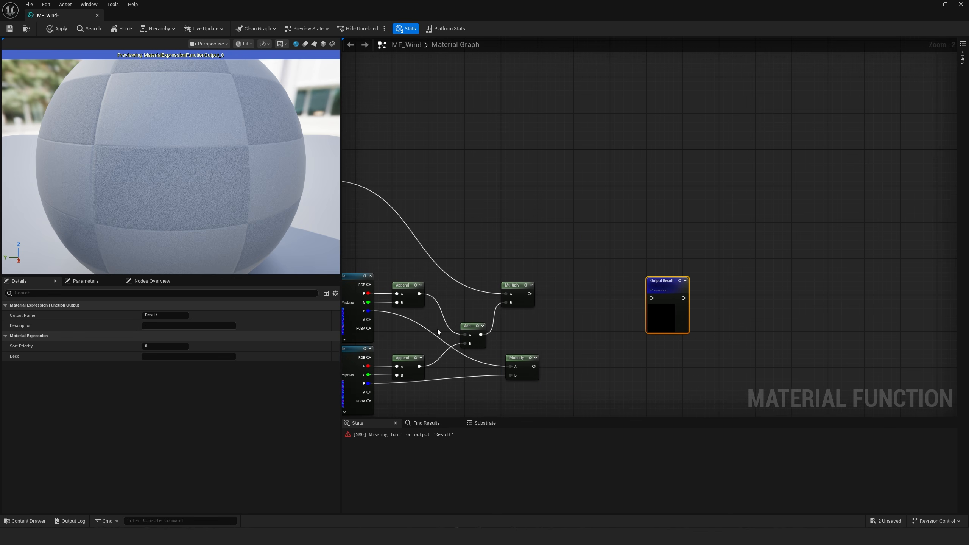
left_click(406, 290)
key("ctrl+c")
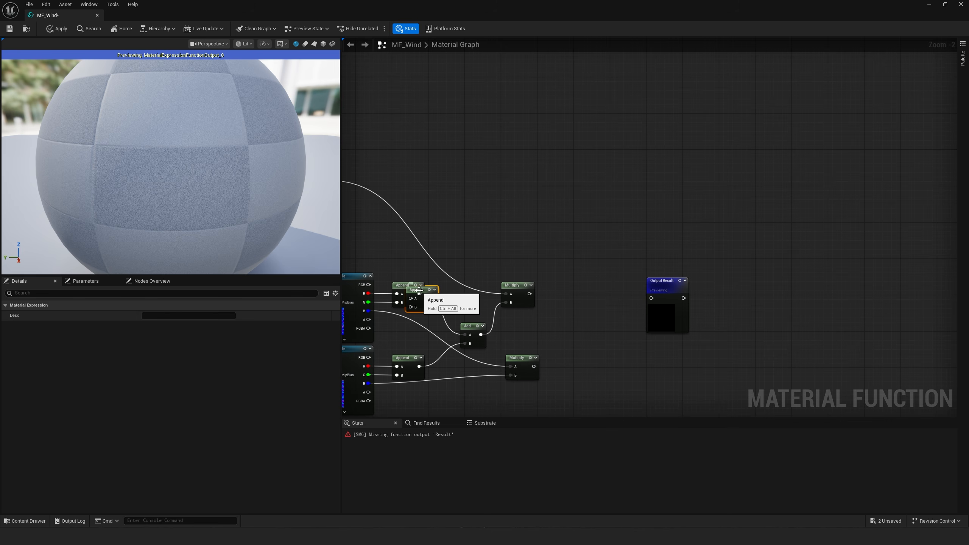
key("ctrl+v")
left_click_drag(529, 298, 583, 292)
left_click_drag(534, 366, 582, 302)
Connect the final Append node to Output Result and inspect the result on the preview sphere
right_click_drag(586, 304, 544, 313)
left_click_drag(560, 302, 629, 292)
left_click_drag(174, 160, 252, 162)
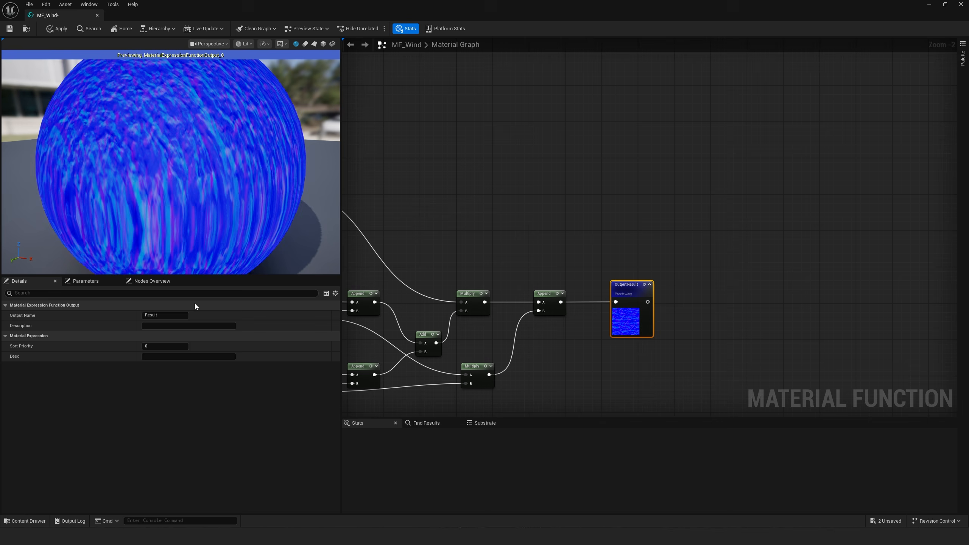
Rename the function output to Normal, then apply and save the material function
left_click(164, 315)
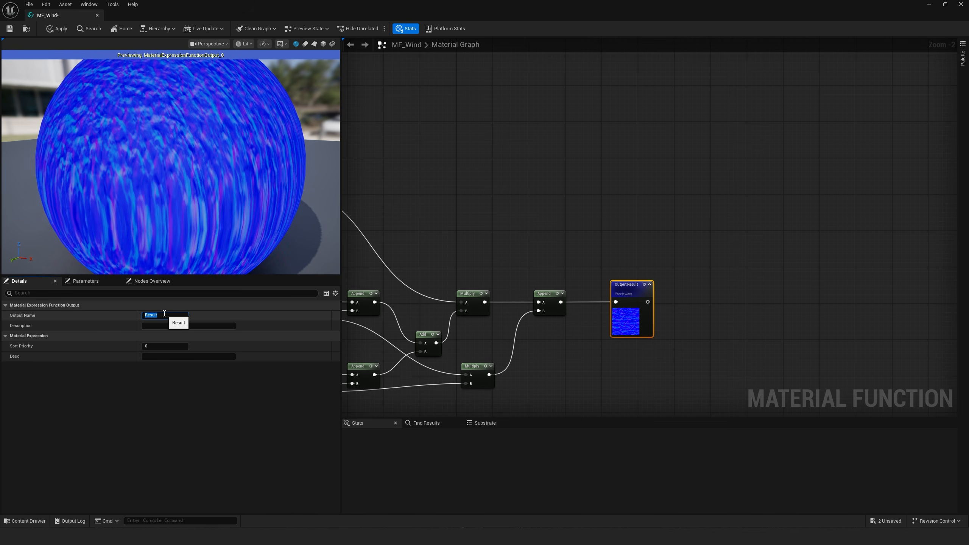
type("Normal")
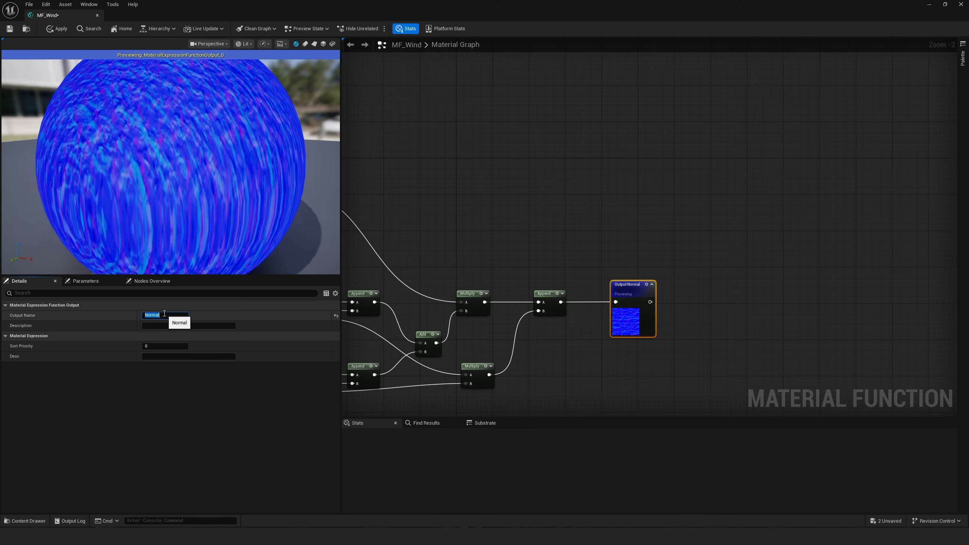
left_click(59, 30)
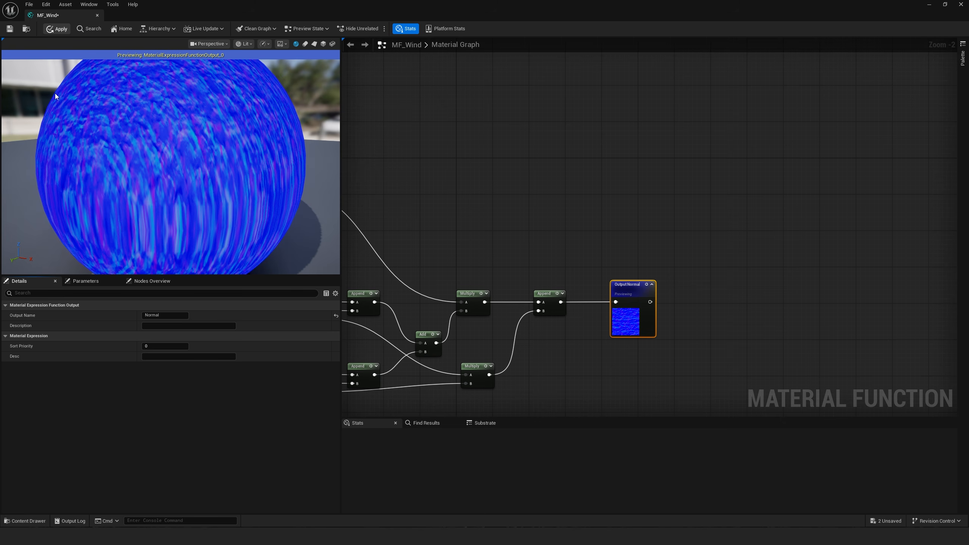
left_click(10, 29)
Review the finished MF_Wind graph and close its editor to return to the level
scroll(400, 179, "down", 2)
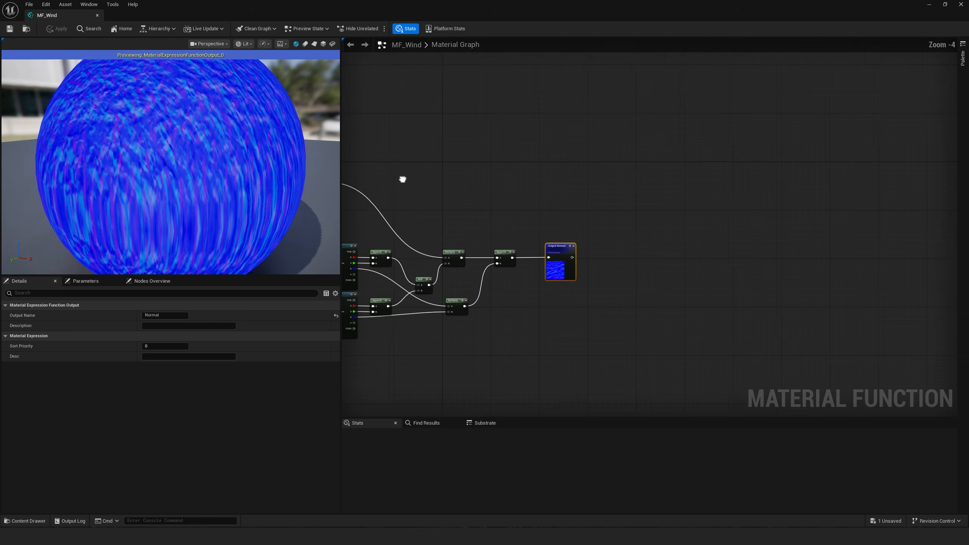
scroll(497, 270, "up", 5)
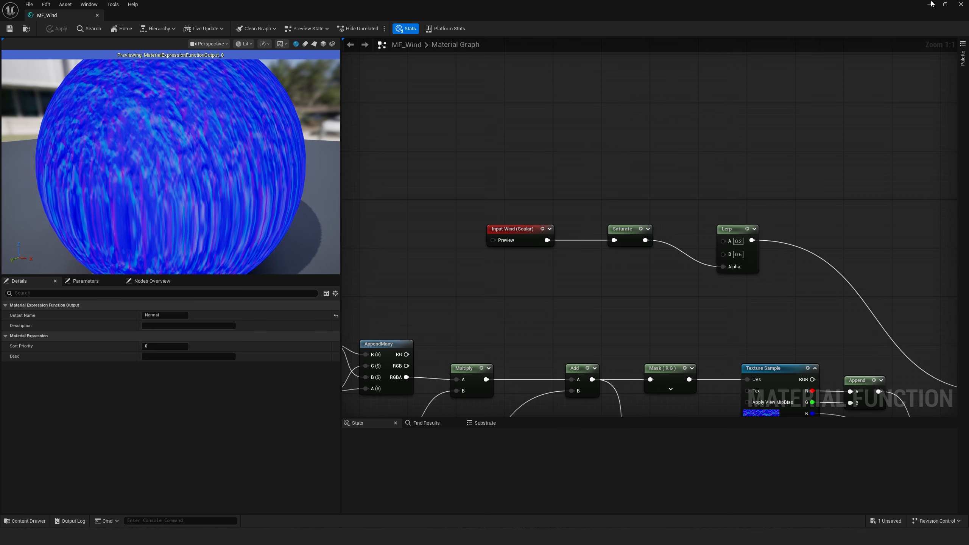
left_click(960, 4)
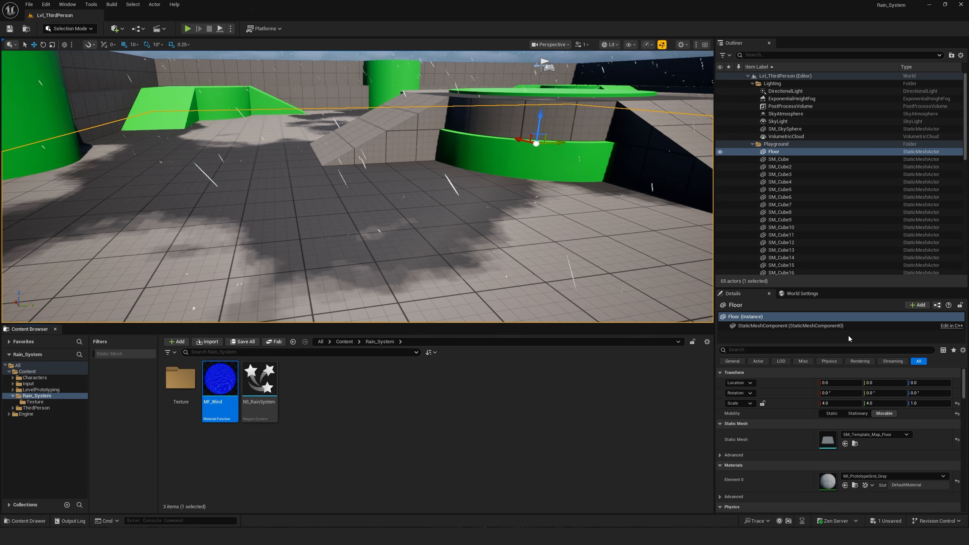
Open the parent material M_PrototypeGrid from the floor's material instance and add MF_Wind from the Rain_System folder to its graph
double_click(828, 482)
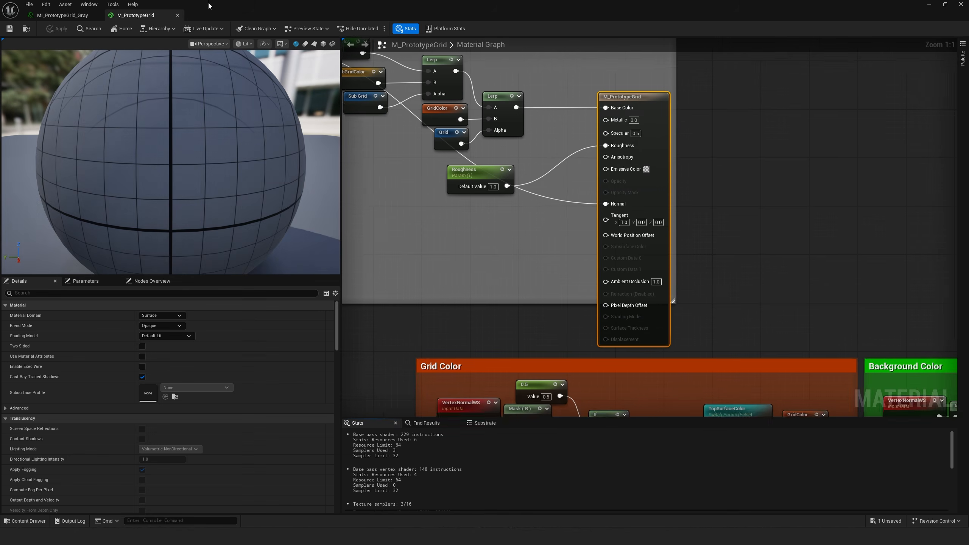
left_click(97, 15)
left_click_drag(234, 8, 595, 61)
left_click(220, 369)
left_click_drag(220, 369, 604, 230)
double_click(852, 63)
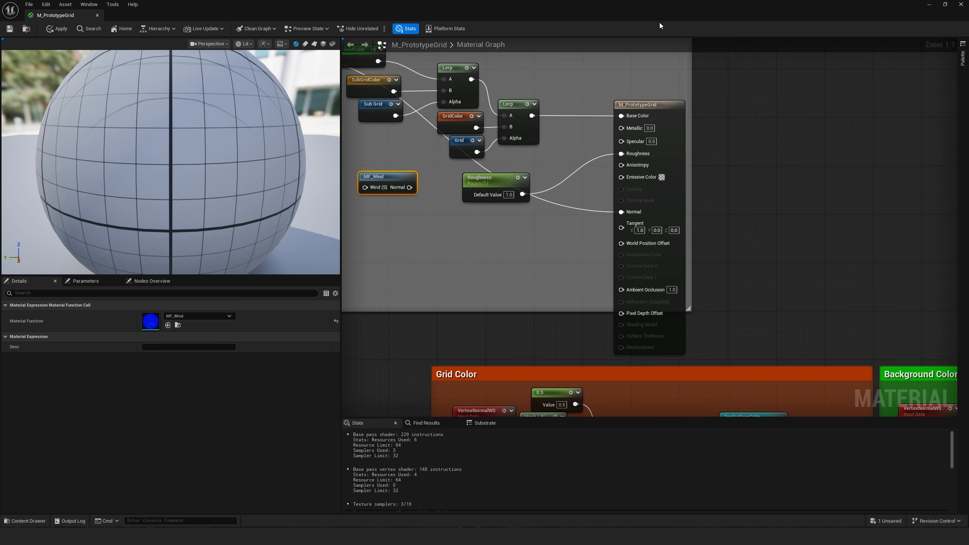
Place the MF_Wind node below the 0,0,1 constant and connect its Normal output to B of the adjacent Lerp
right_click_drag(706, 291, 749, 346)
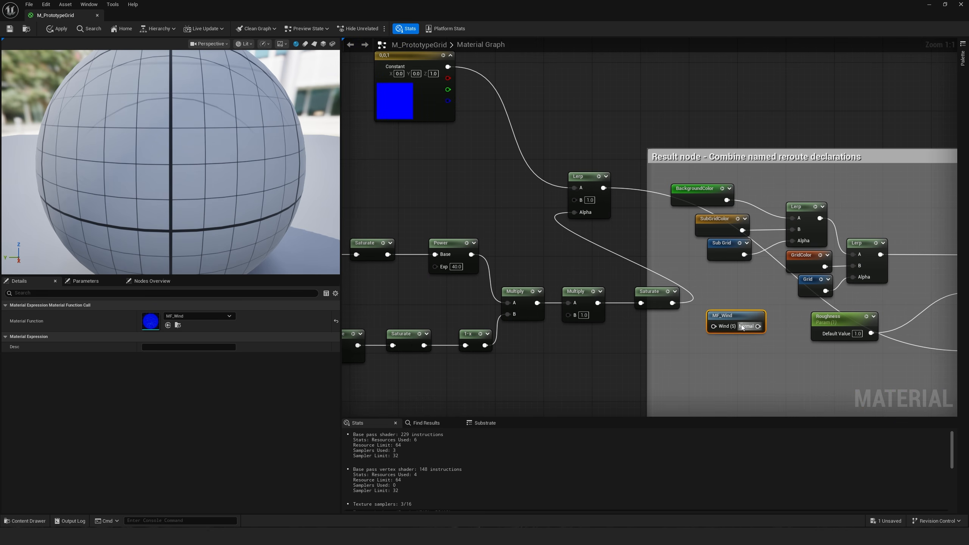
left_click_drag(713, 315, 373, 163)
right_click_drag(427, 222, 488, 253)
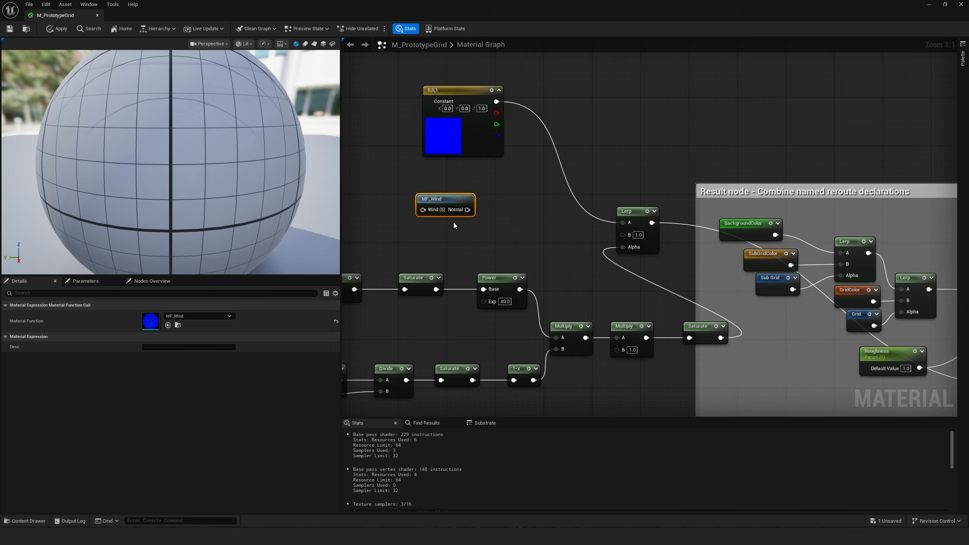
left_click_drag(468, 210, 624, 238)
Add a scalar constant with value 1 and connect it to the Wind input of MF_Wind
right_click_drag(429, 239, 532, 264)
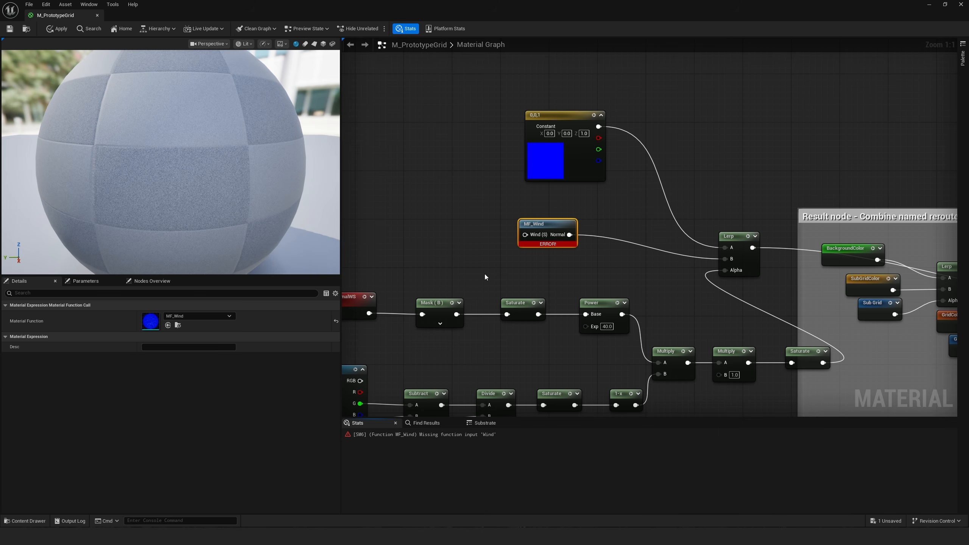
right_click_drag(470, 224, 527, 255)
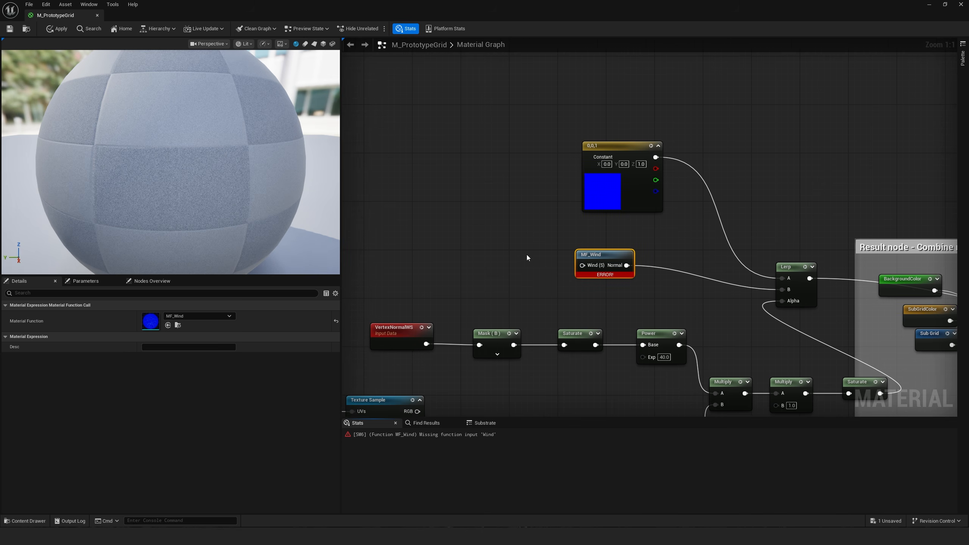
key("1")
left_click(425, 253)
left_click_drag(468, 267, 582, 265)
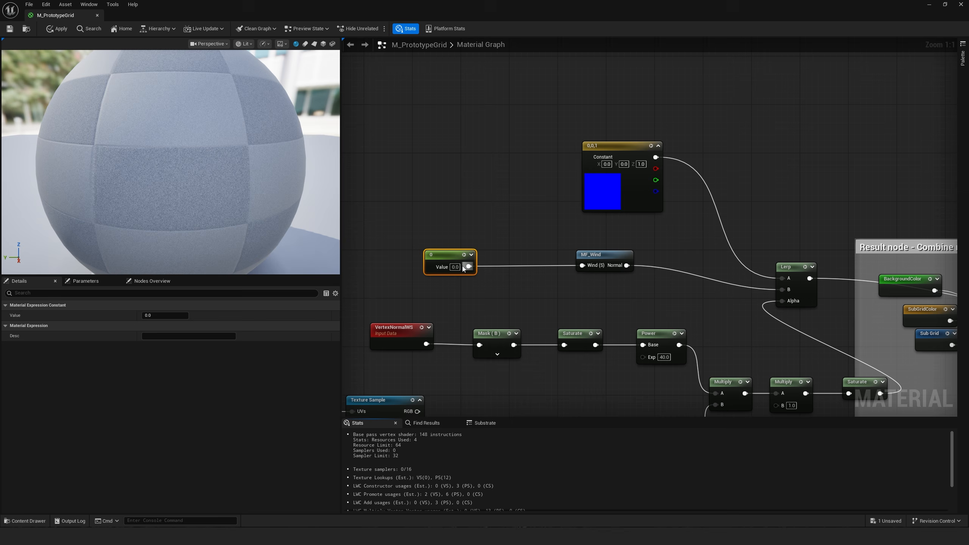
left_click(467, 290)
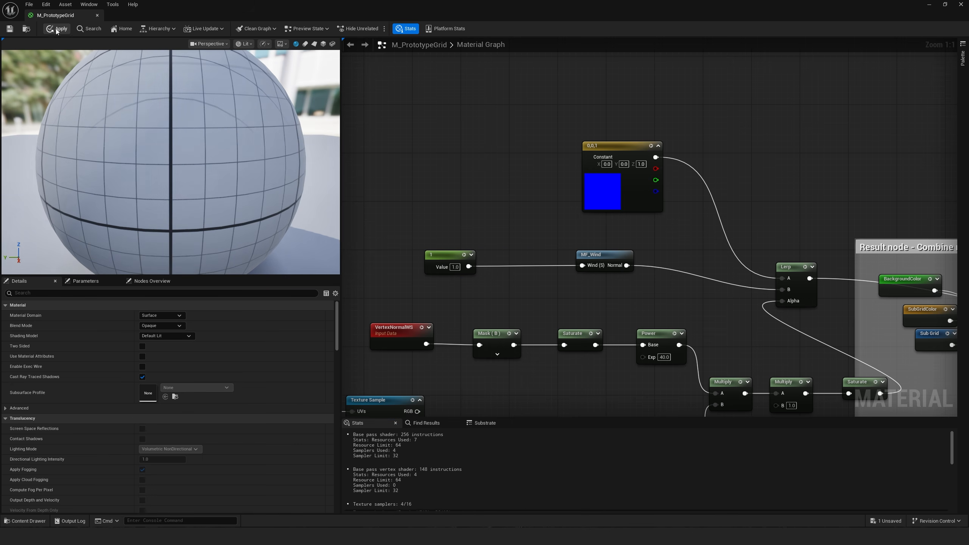
Apply and save the M_PrototypeGrid material, then close its editor to return to the level
left_click(50, 30)
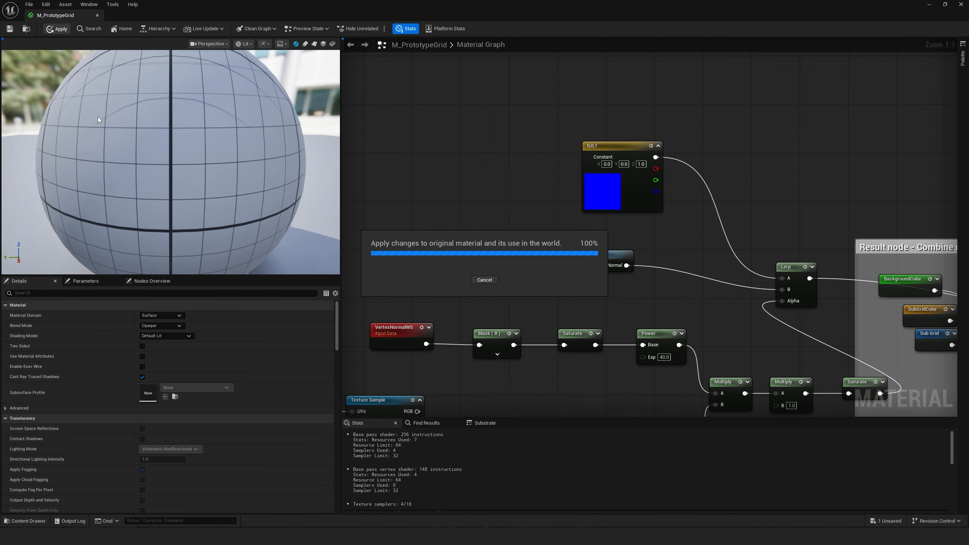
left_click_drag(196, 5, 597, 112)
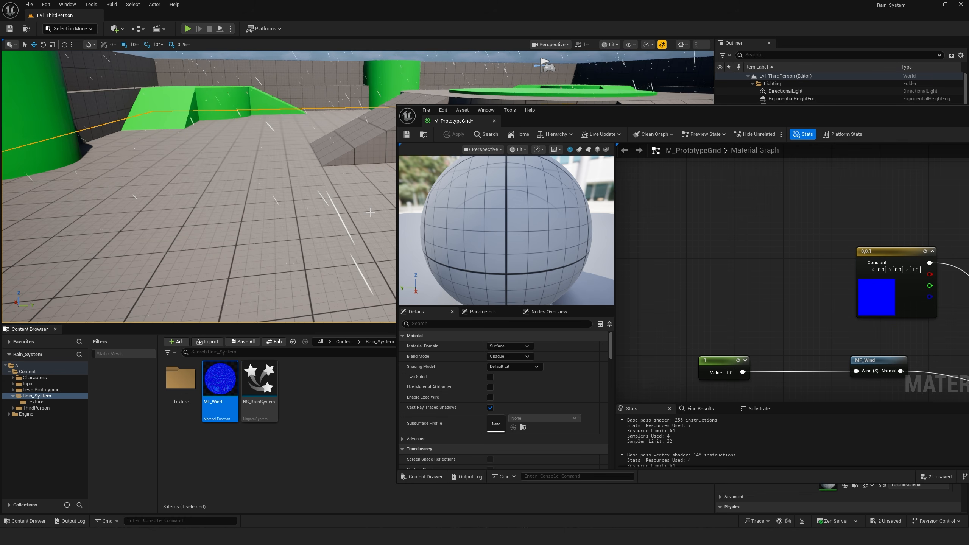
left_click(406, 135)
right_click_drag(722, 271, 610, 212)
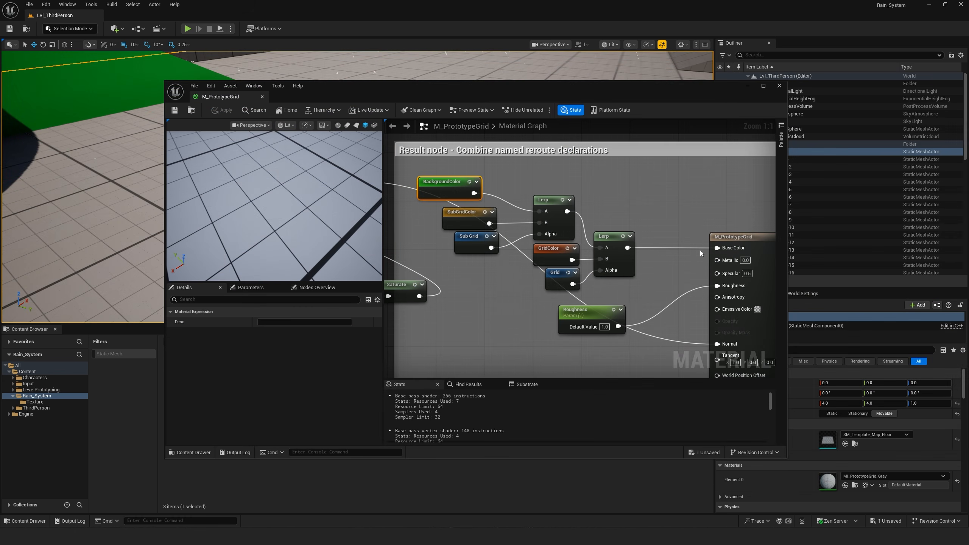
left_click(781, 86)
Open the floor's MI_PrototypeGrid_Gray instance and set its SurfaceColor to black under Surface Properties
double_click(827, 481)
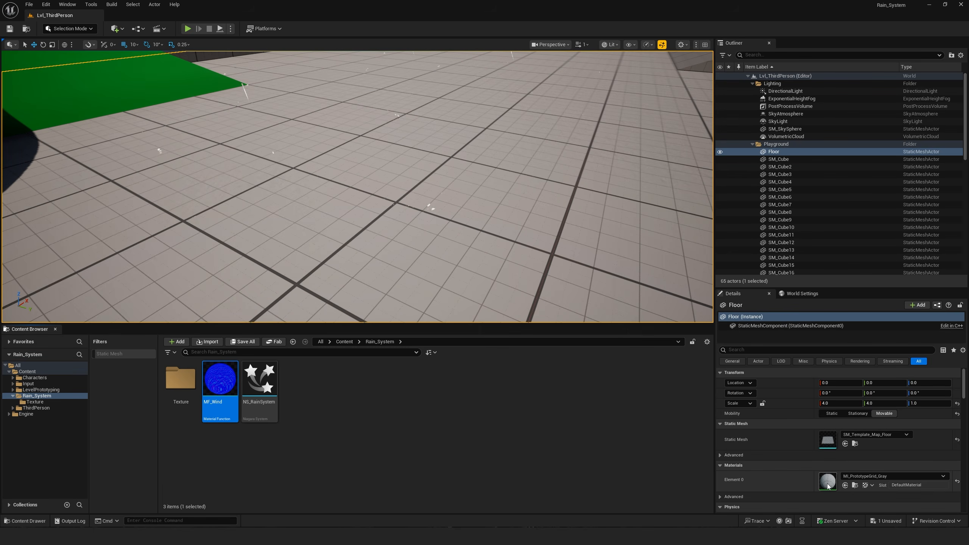
left_click(517, 78)
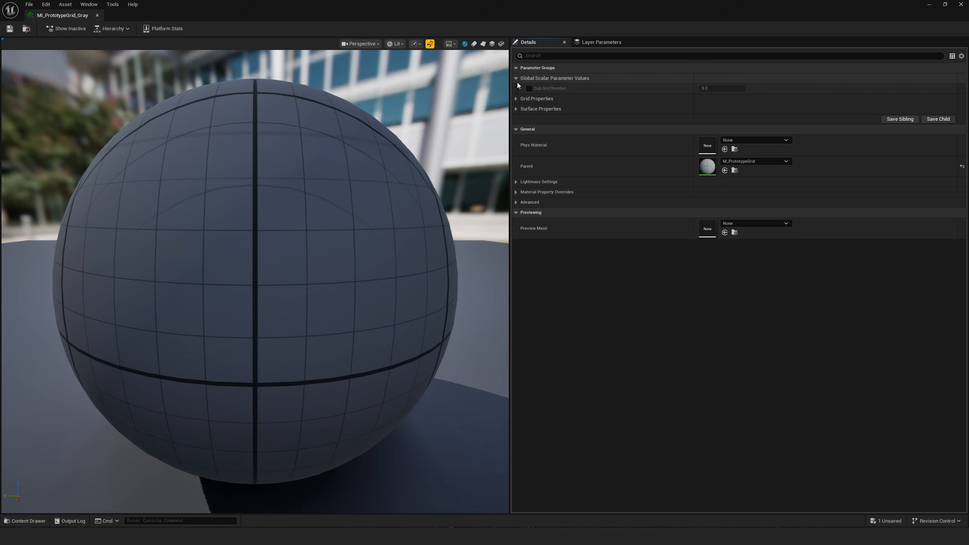
left_click(518, 81)
left_click(516, 89)
left_click(516, 98)
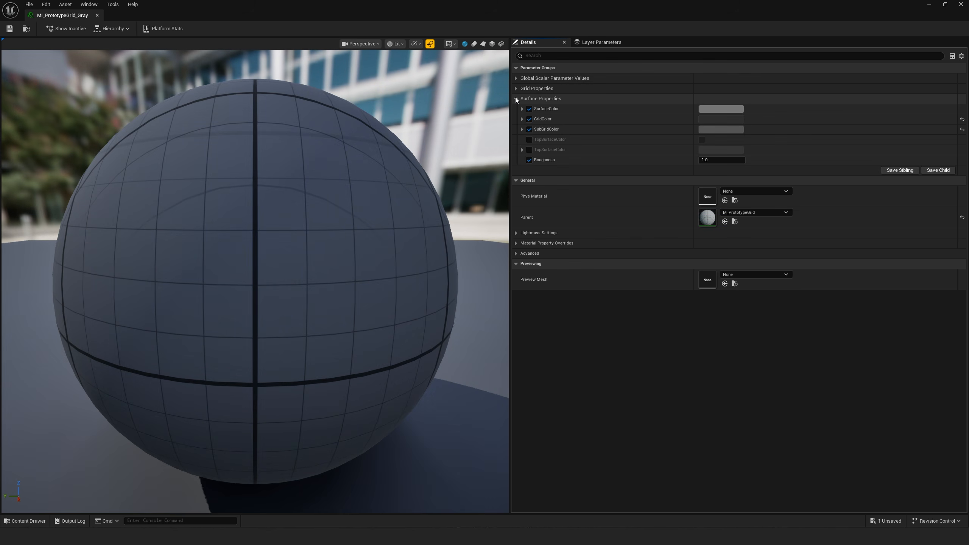
left_click(521, 109)
left_click(720, 109)
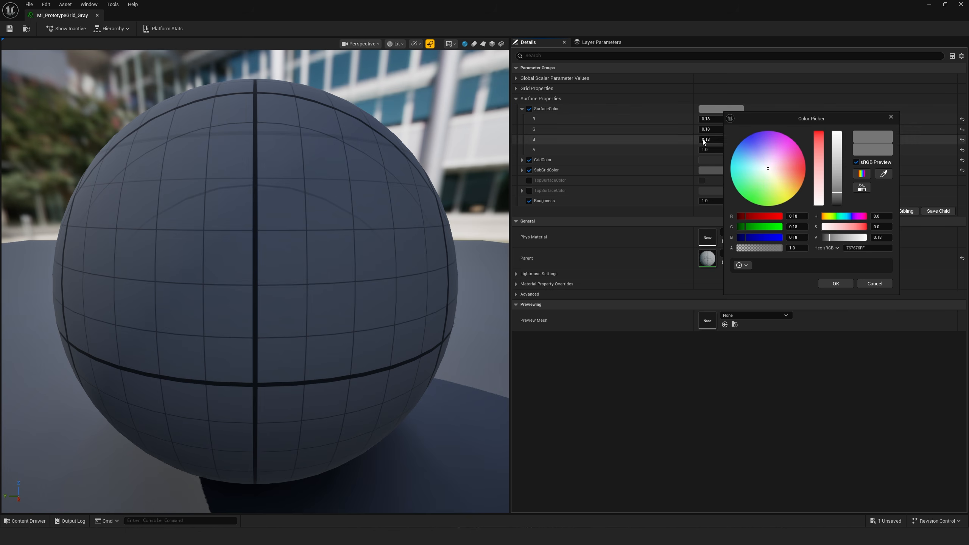
left_click_drag(836, 152, 835, 243)
left_click(836, 284)
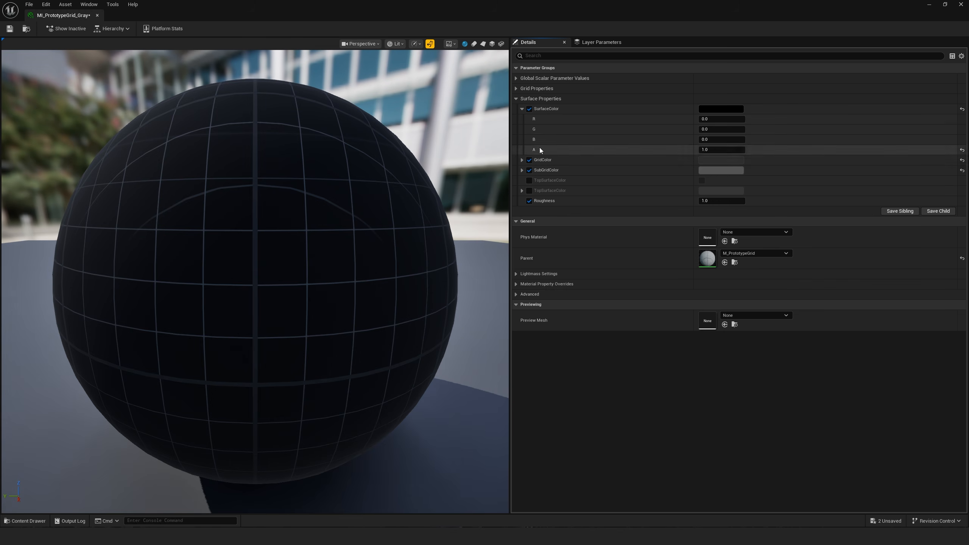
Lower the Roughness of MI_PrototypeGrid_Gray to 0.276, save the instance and close its editor
left_click_drag(439, 7, 544, 49)
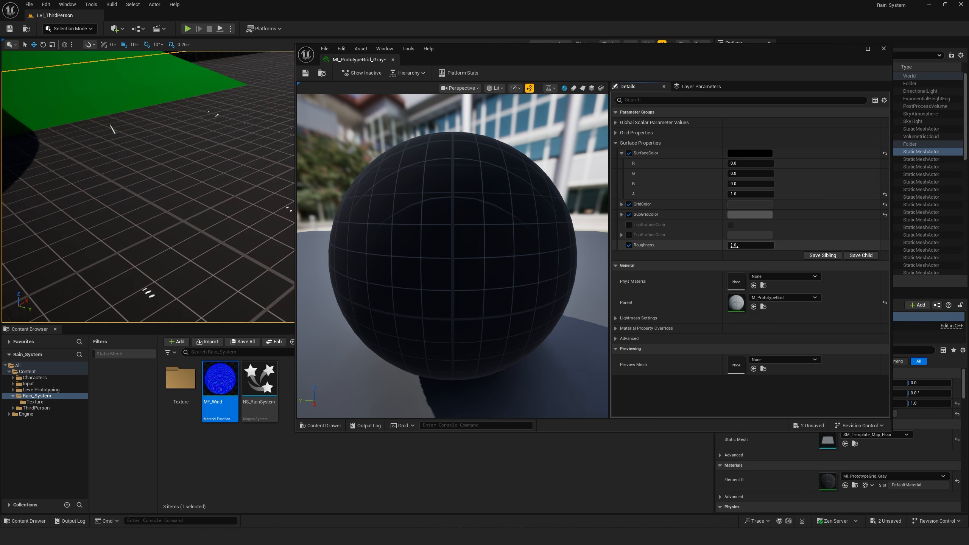
left_click_drag(750, 245, 698, 245)
left_click(305, 73)
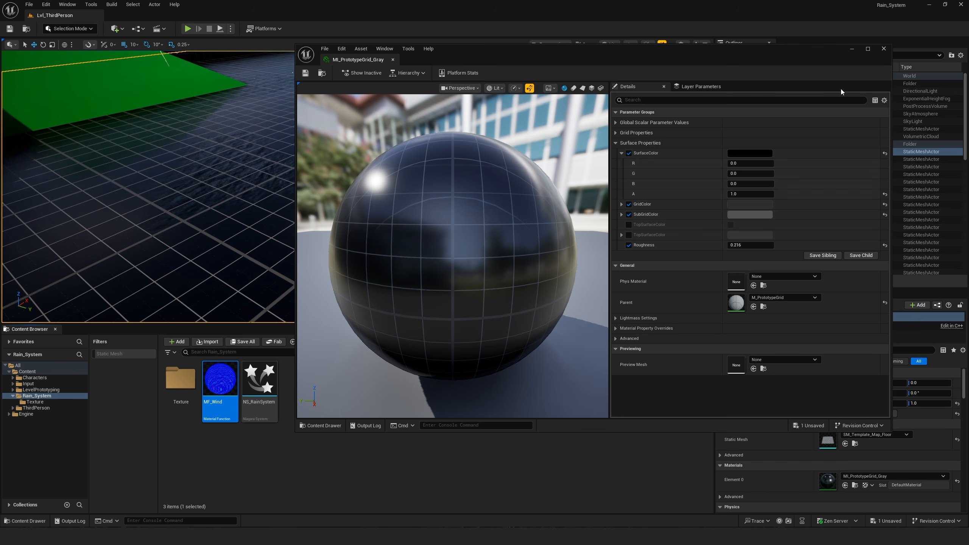
left_click(884, 49)
Fly around the level and examine how the glossy wind-rippled floor looks in the rain
right_click_drag(534, 171, 614, 149)
key("w")
key("s")
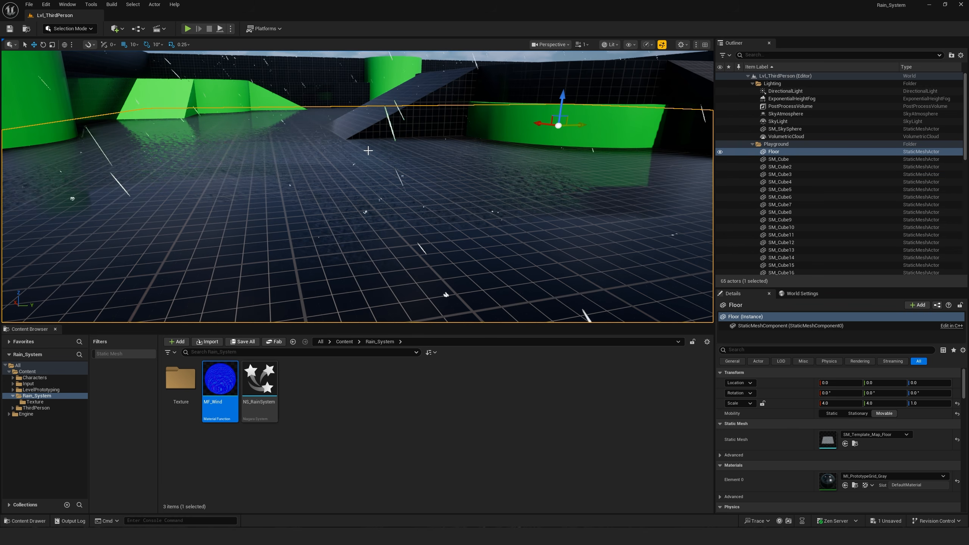
right_click_drag(369, 150, 420, 149)
key("w")
key("d")
key("s")
key("w")
key("w")
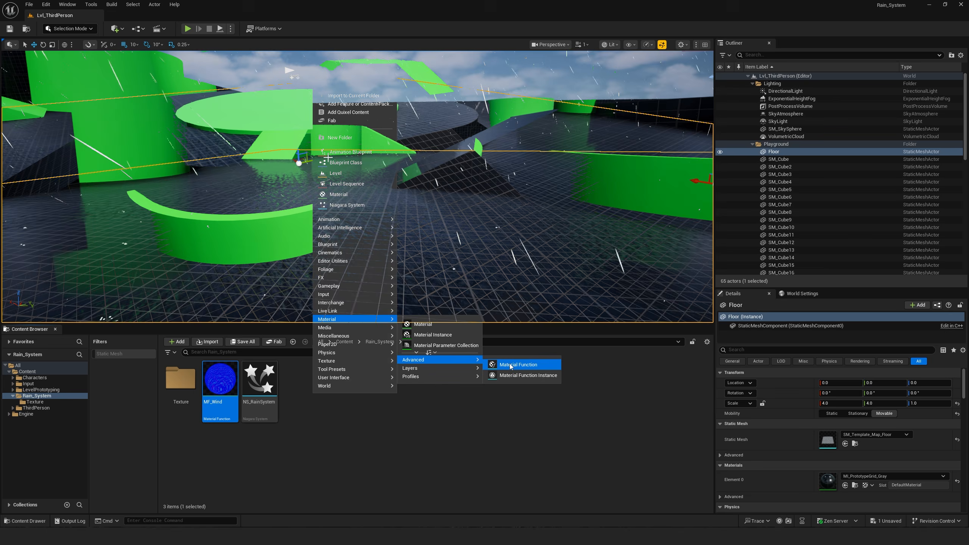
Create a material function named MF_Wetness in the Rain_System folder and open it
left_click(492, 366)
type("MF")
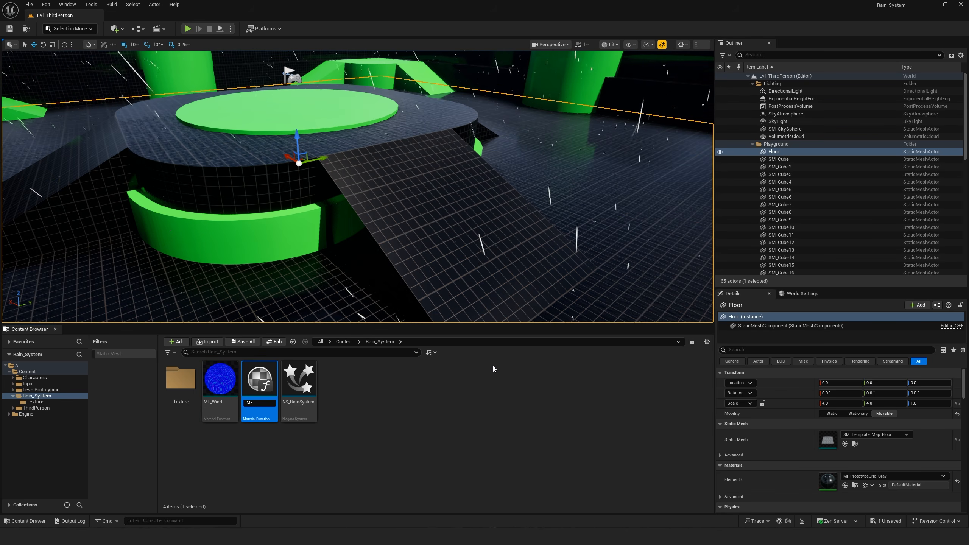
type("_Wetness")
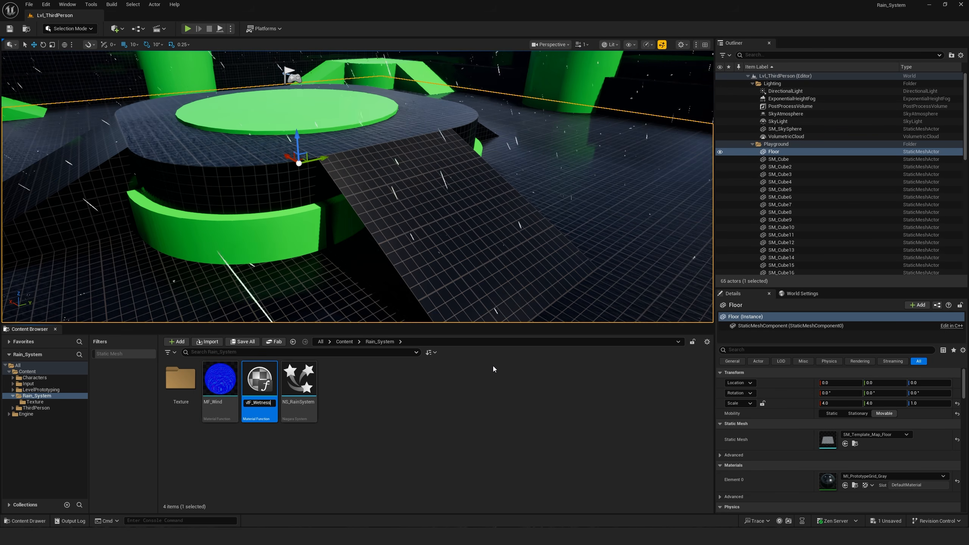
key("Return")
double_click(229, 387)
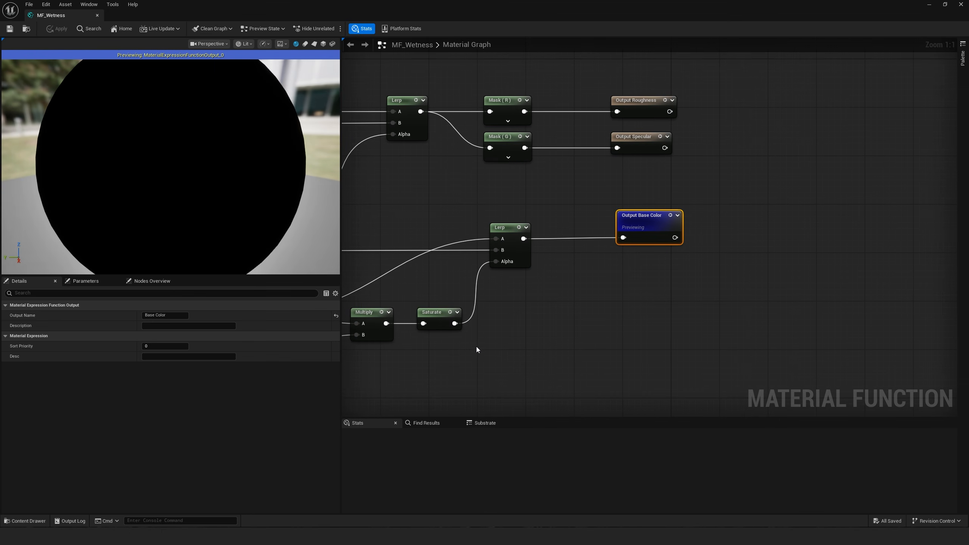
Review the scalar Roughness and Specular function inputs and the Append node joining them in the MF_Wetness graph
right_click_drag(476, 347, 704, 352)
right_click_drag(515, 225, 573, 368)
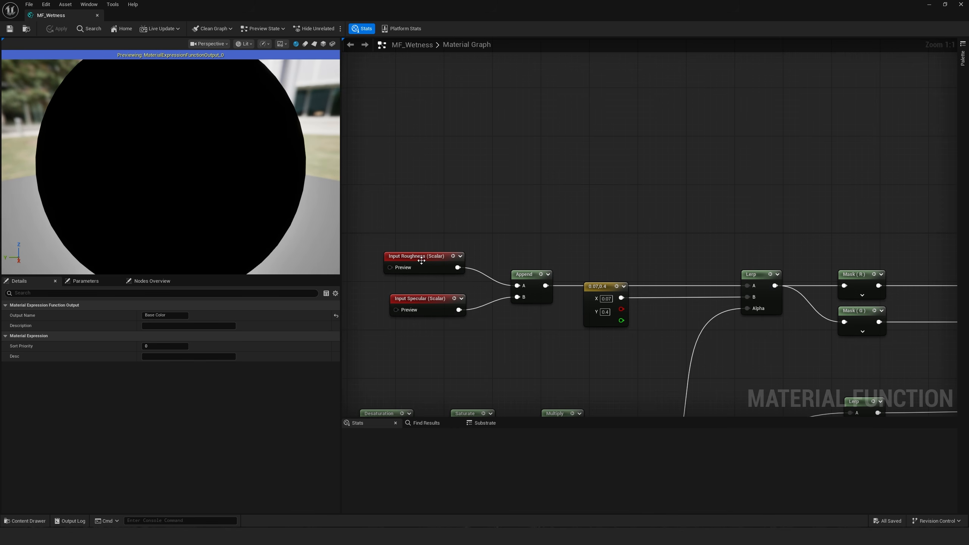
left_click(421, 261)
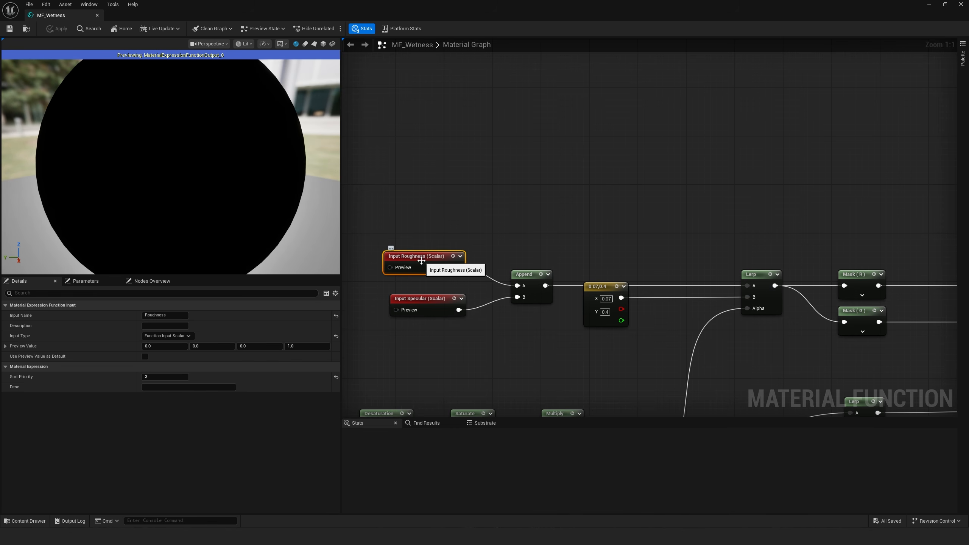
left_click(432, 310)
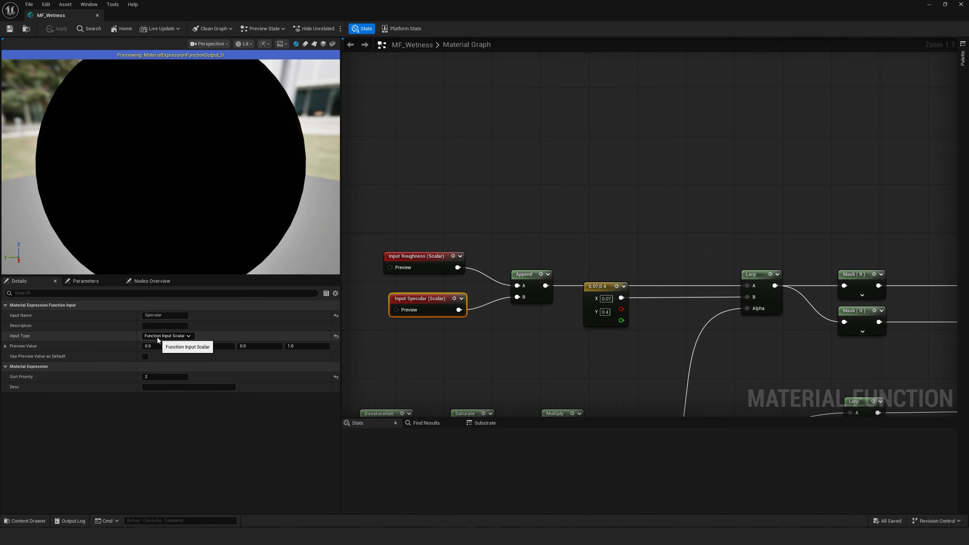
right_click_drag(519, 346, 461, 358)
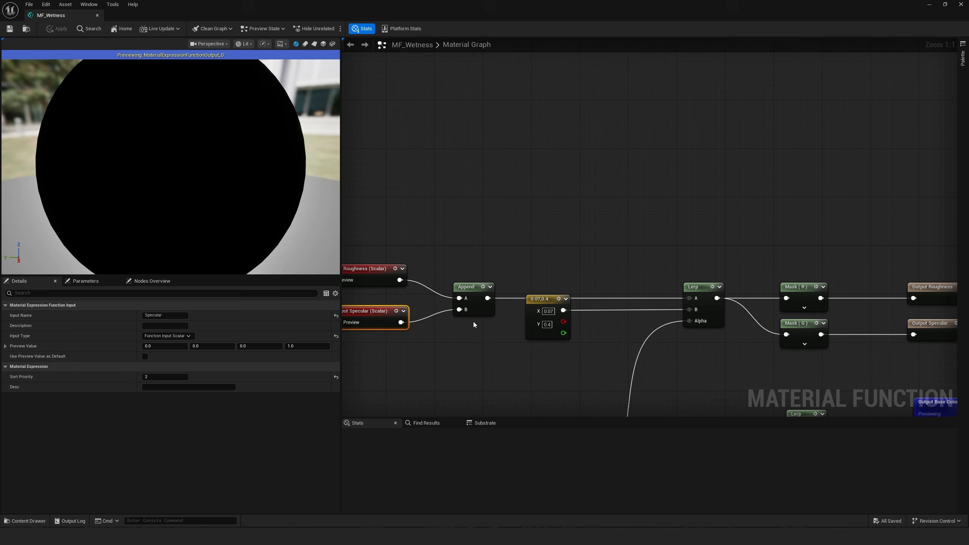
right_click_drag(440, 283, 461, 371)
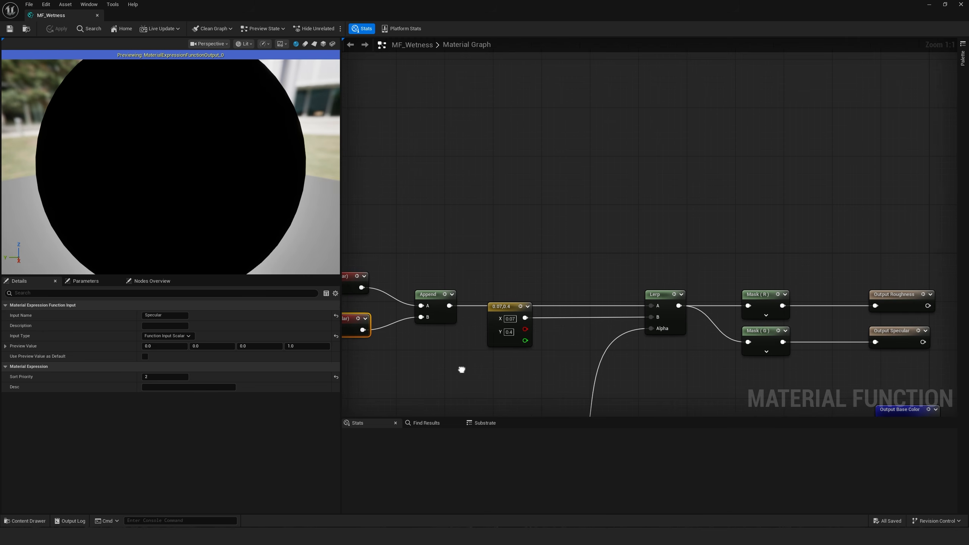
Examine the two-component constant, the upper Lerp, the R and G masks and the Roughness output in the MF_Wetness graph
left_click(498, 307)
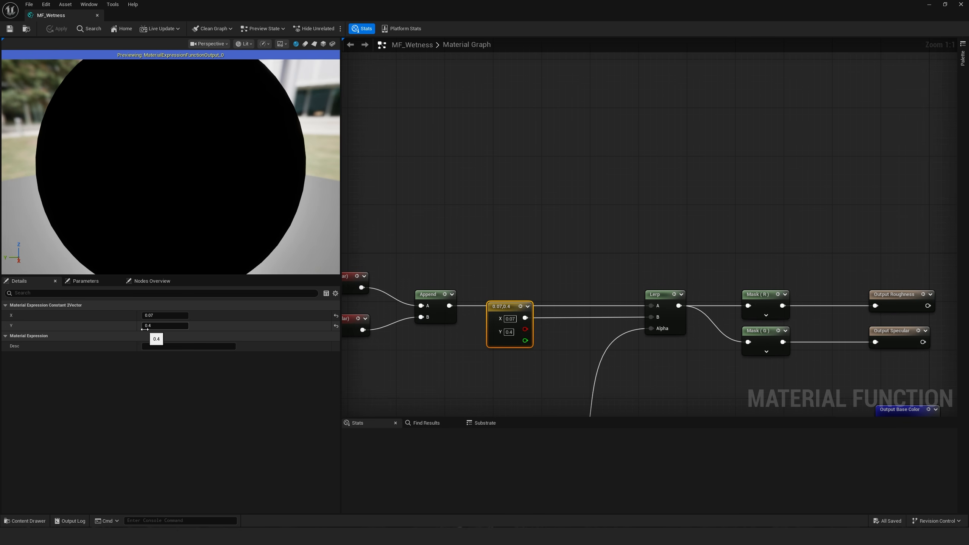
right_click_drag(548, 365, 428, 353)
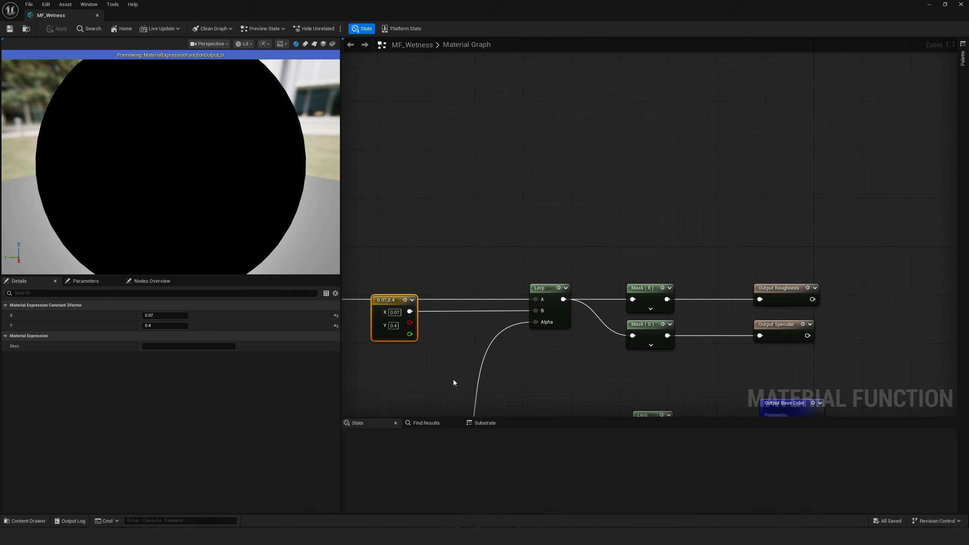
left_click(541, 313)
right_click_drag(582, 337, 510, 319)
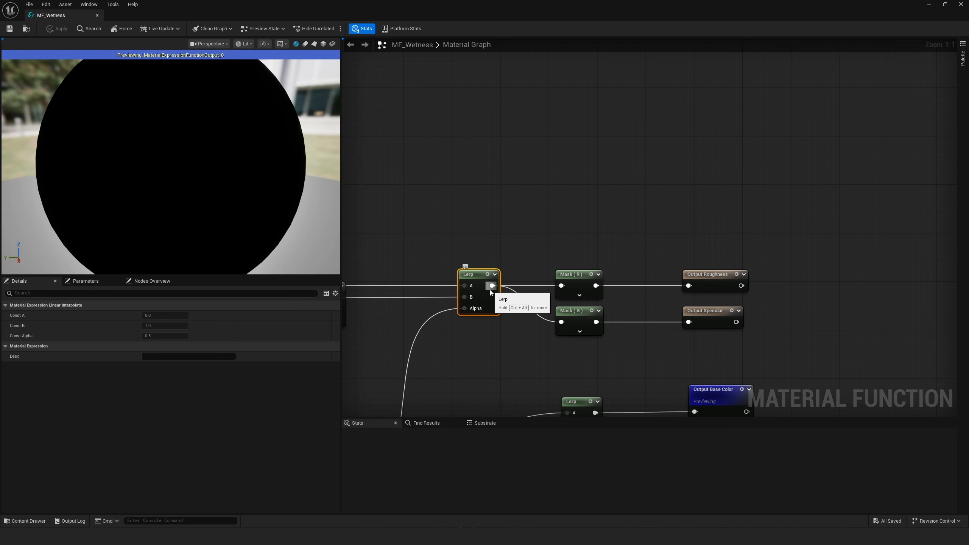
left_click(576, 289)
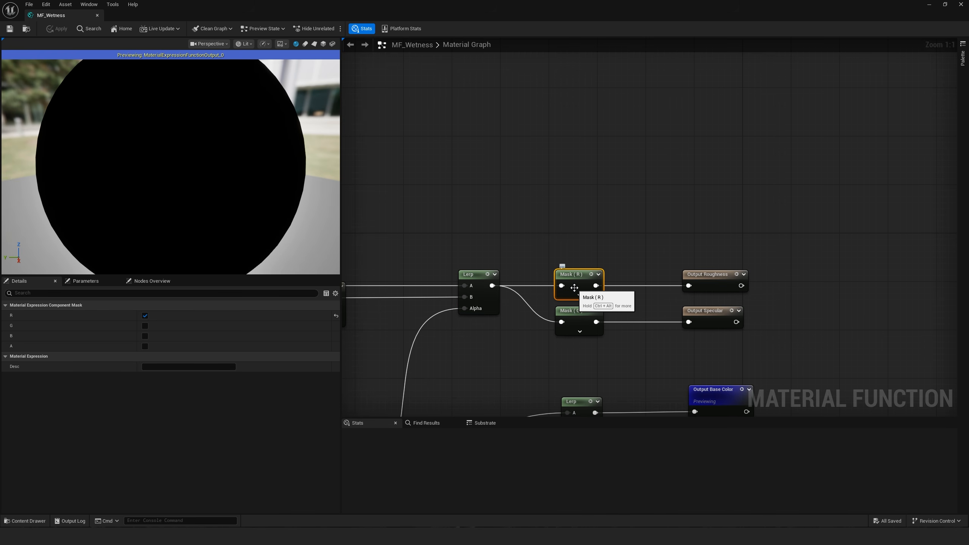
left_click(577, 315)
right_click_drag(511, 349, 487, 346)
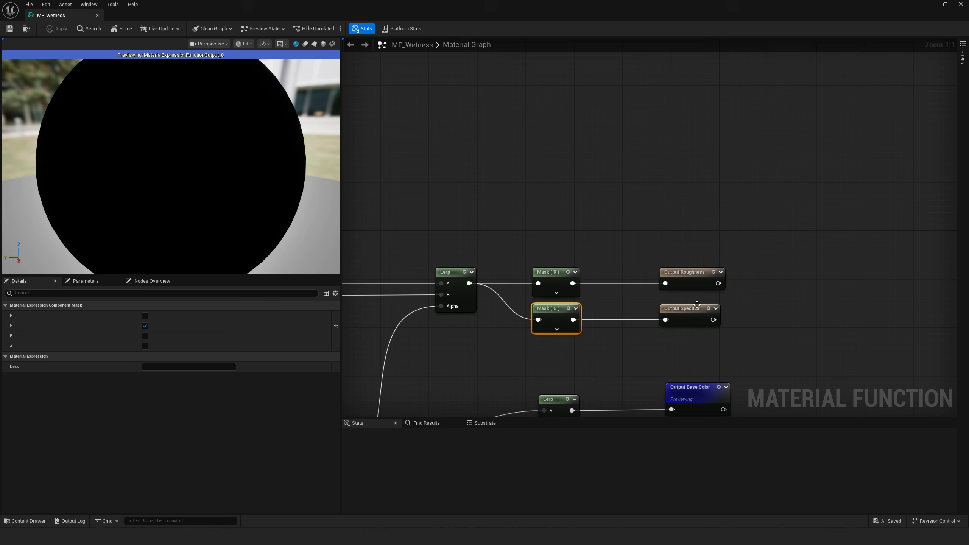
left_click(703, 271)
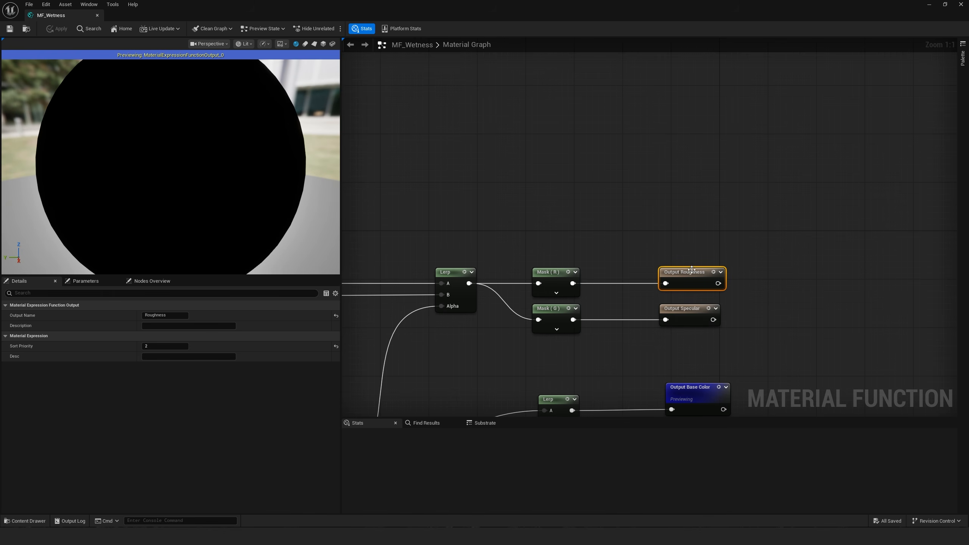
Add a trial FunctionOutput node from the R mask's output and delete it again
left_click_drag(575, 284, 621, 213)
type("output")
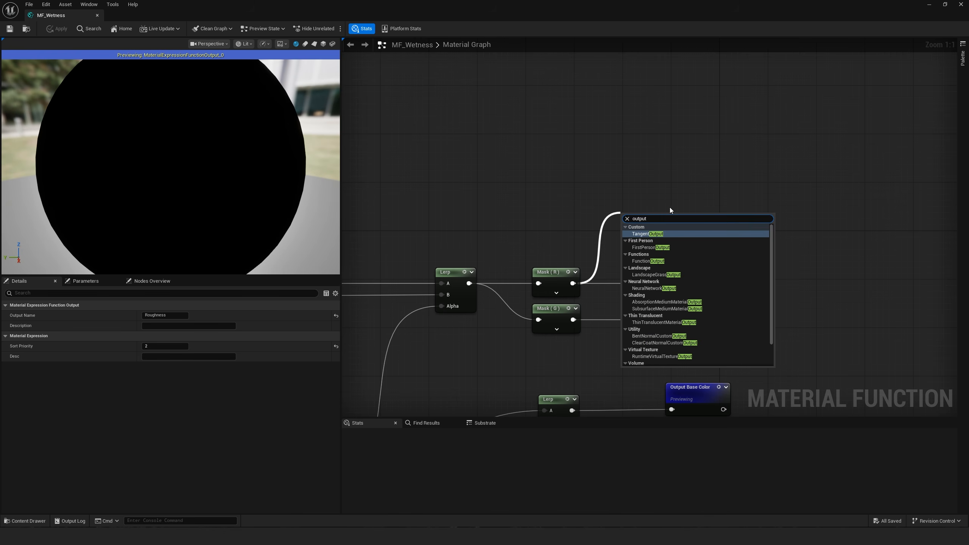
left_click(672, 261)
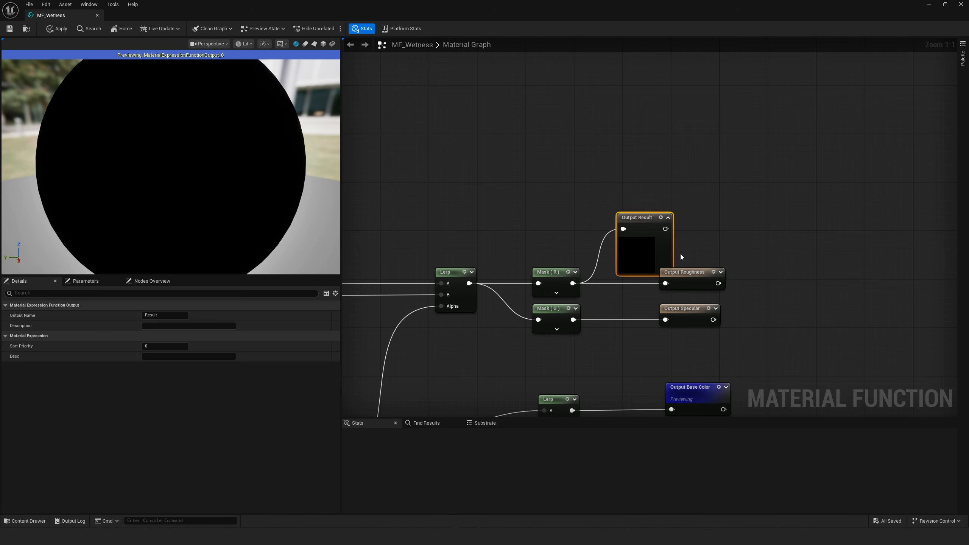
left_click_drag(647, 217, 646, 197)
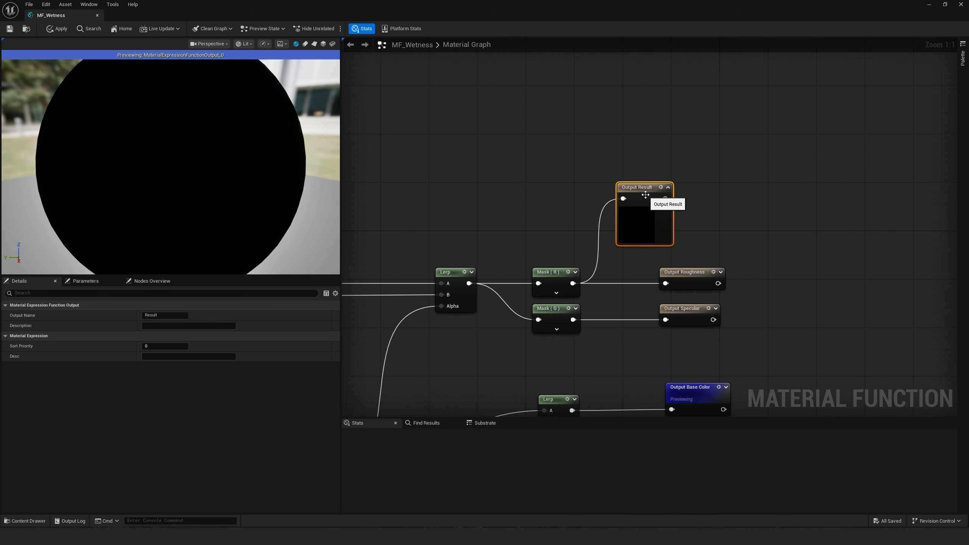
key("Delete")
Review the R and G component masks and the Specular output in the MF_Wetness graph
left_click(553, 284)
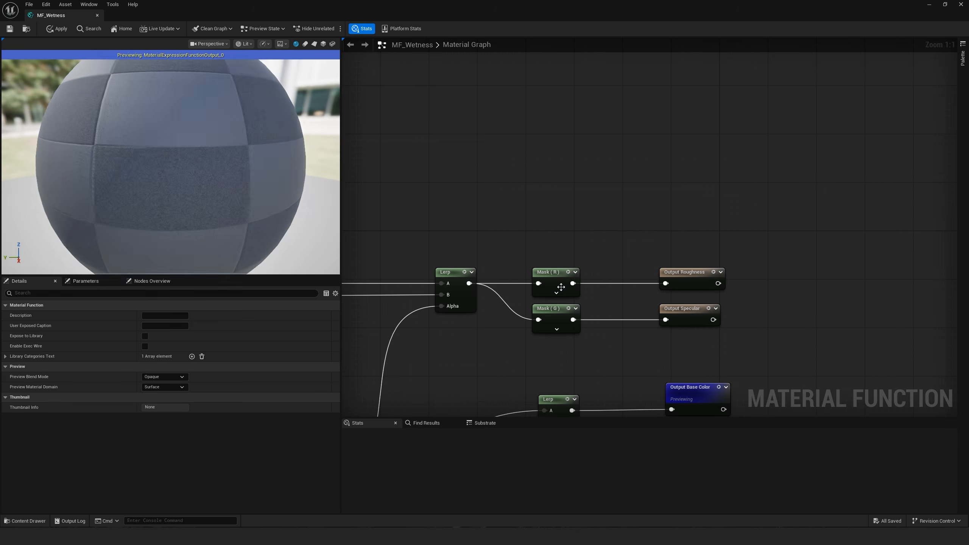
right_click_drag(633, 306, 639, 224)
left_click(559, 242)
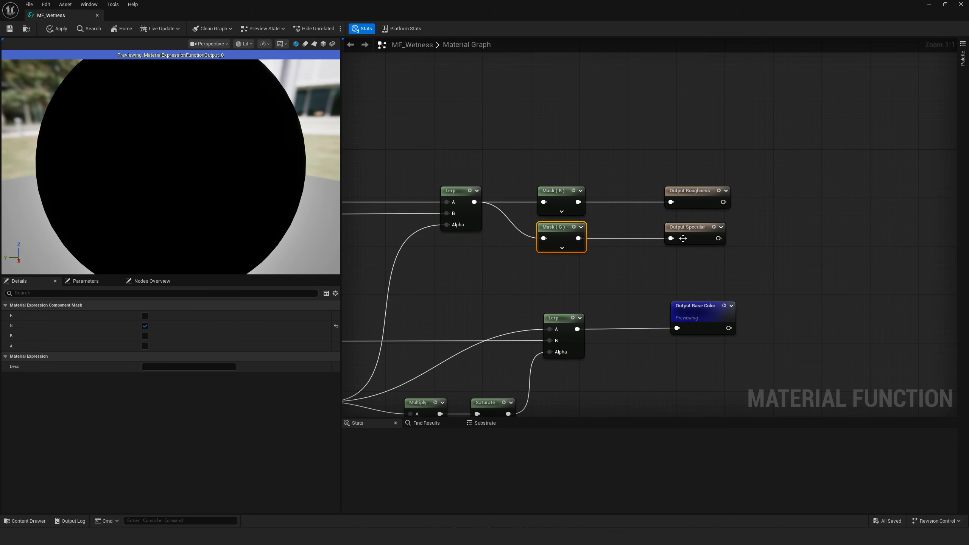
left_click(679, 238)
right_click_drag(625, 284, 828, 170)
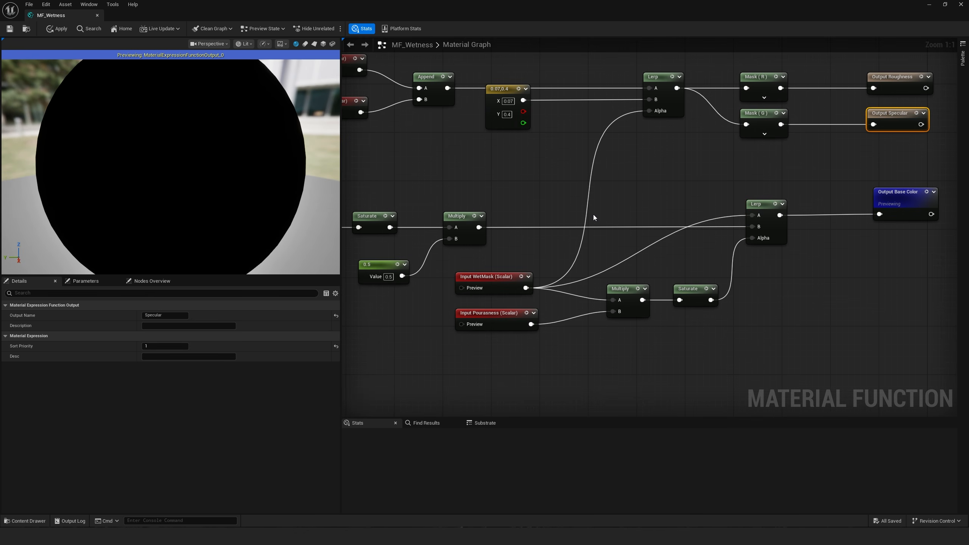
Examine the base color branch: the Base Color input, Desaturation with its fraction constant, Saturate, and Multiply with its constant
right_click_drag(594, 209, 858, 221)
right_click_drag(506, 201, 598, 243)
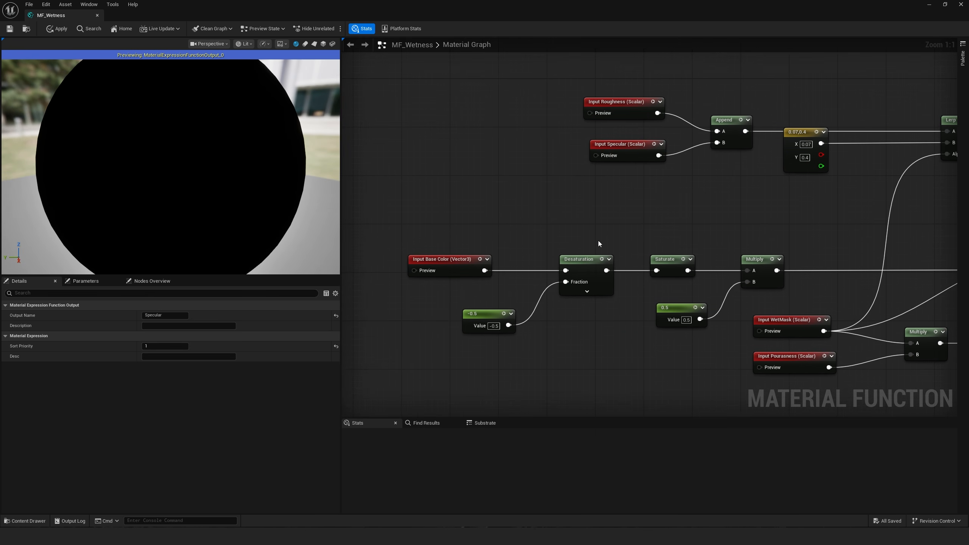
left_click(450, 257)
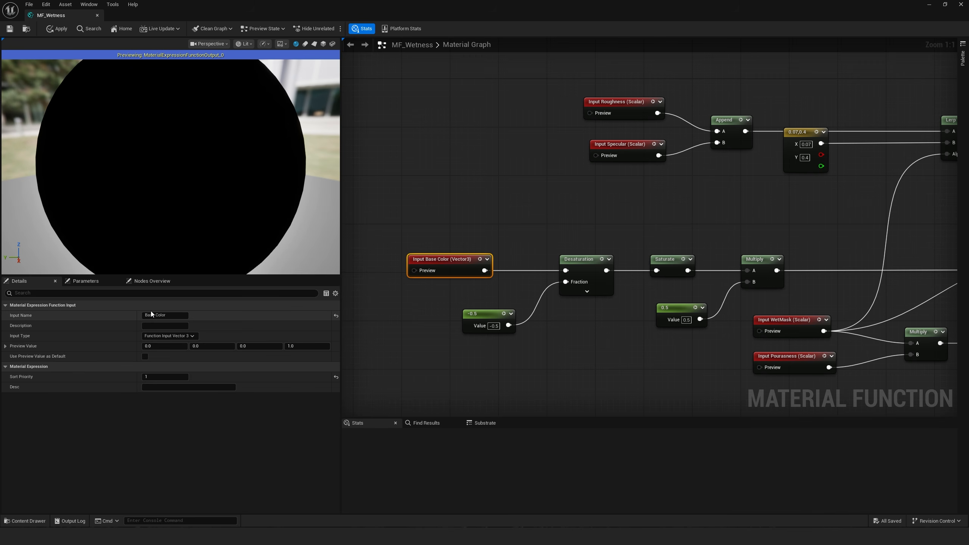
right_click_drag(429, 296, 368, 311)
left_click(517, 276)
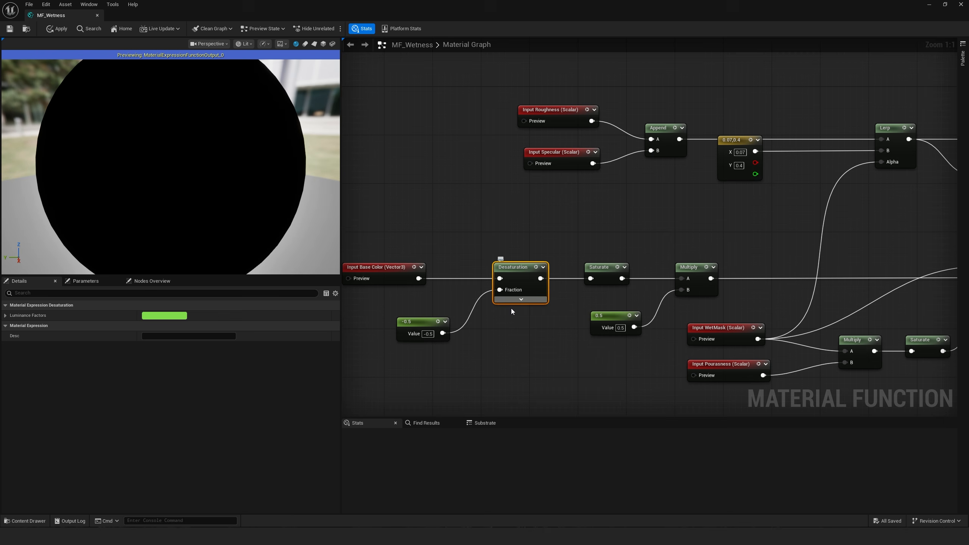
left_click(418, 321)
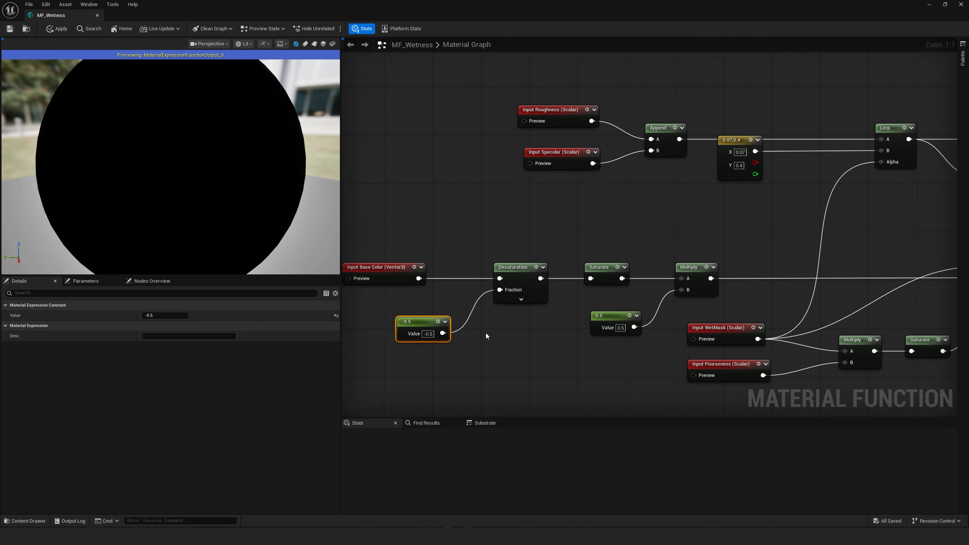
right_click_drag(526, 333, 448, 332)
right_click_drag(561, 269, 525, 269)
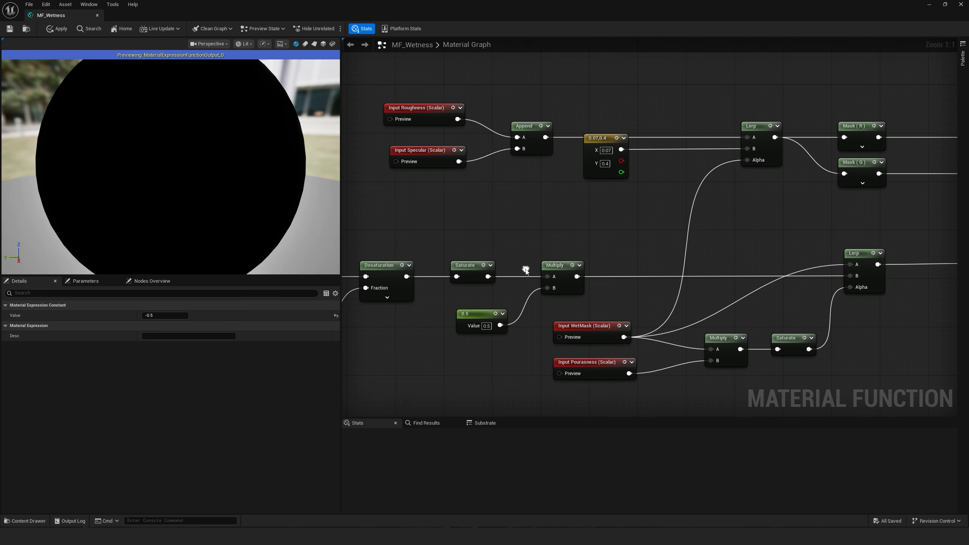
left_click(476, 317)
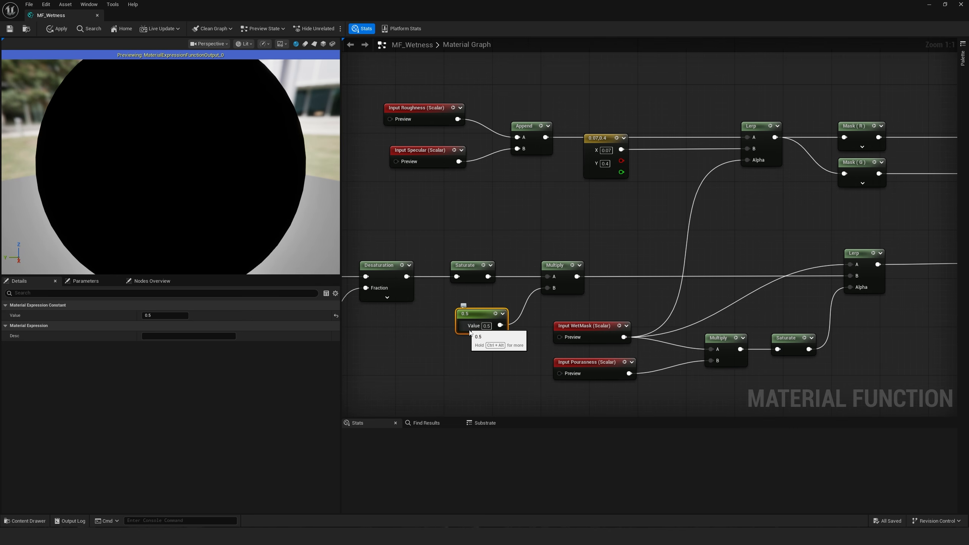
right_click_drag(495, 366, 458, 362)
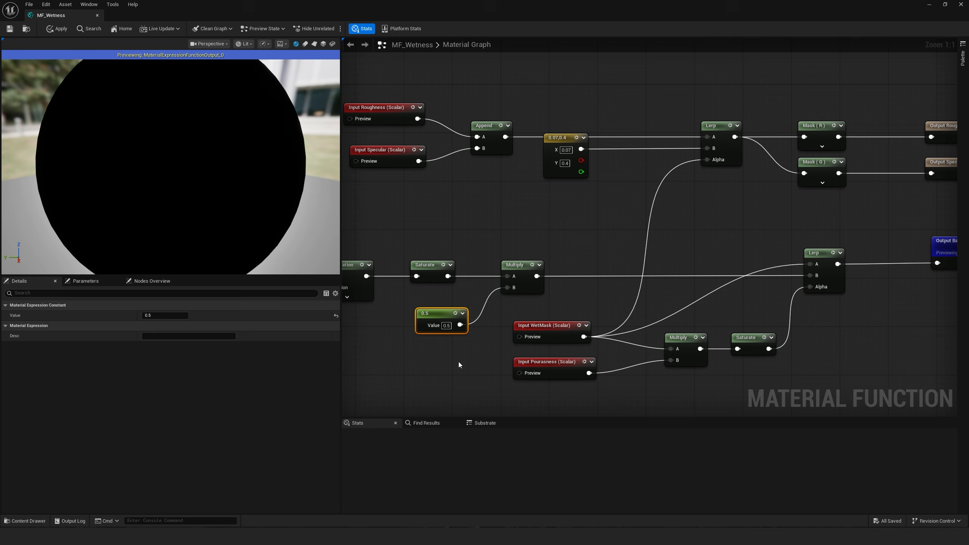
right_click_drag(577, 294, 498, 308)
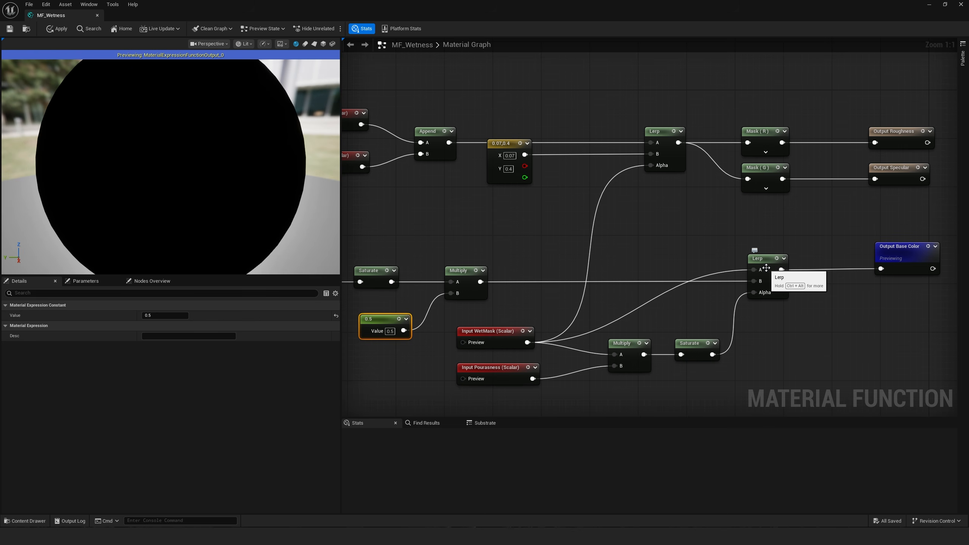
Rename the WetMask function input to Wetness
left_click(491, 335)
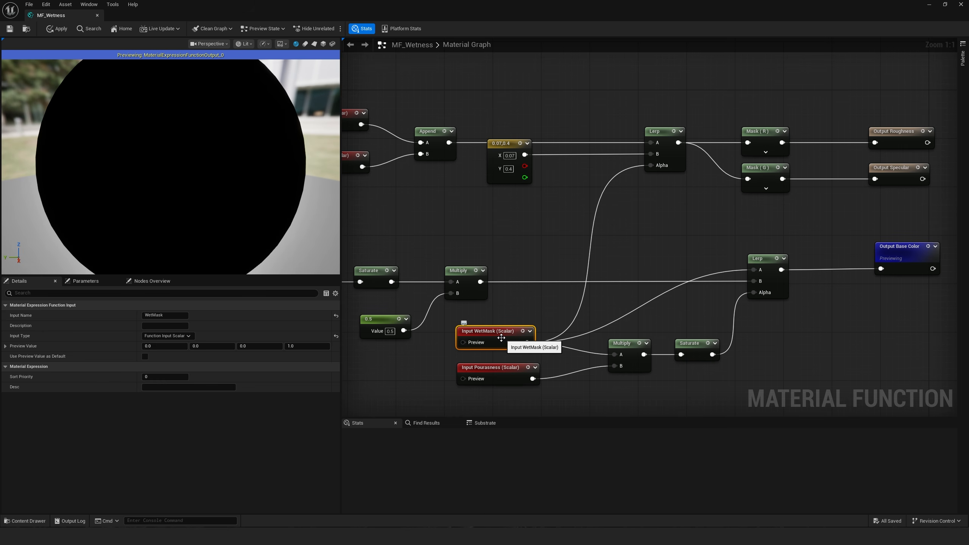
left_click(165, 316)
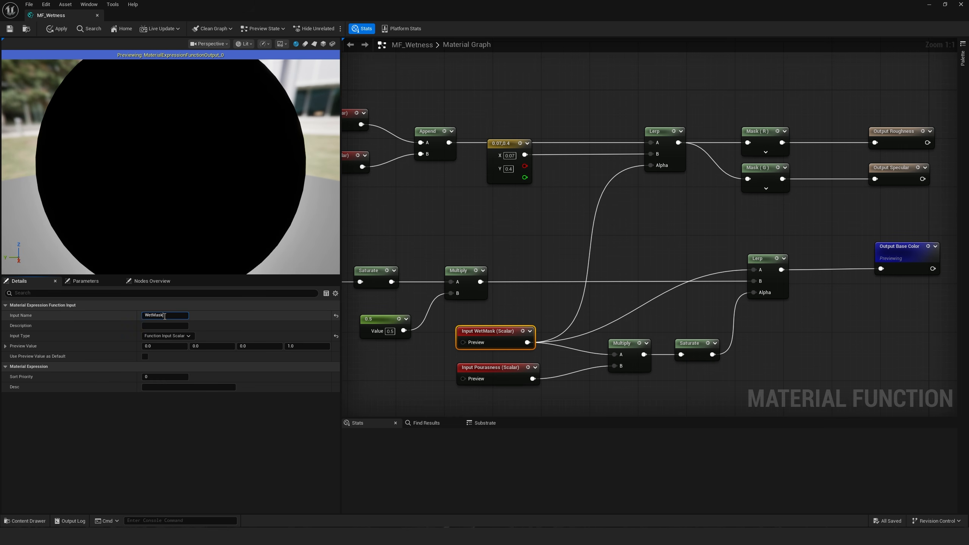
left_click_drag(157, 316, 154, 317)
type("ness")
key("Return")
left_click(502, 249)
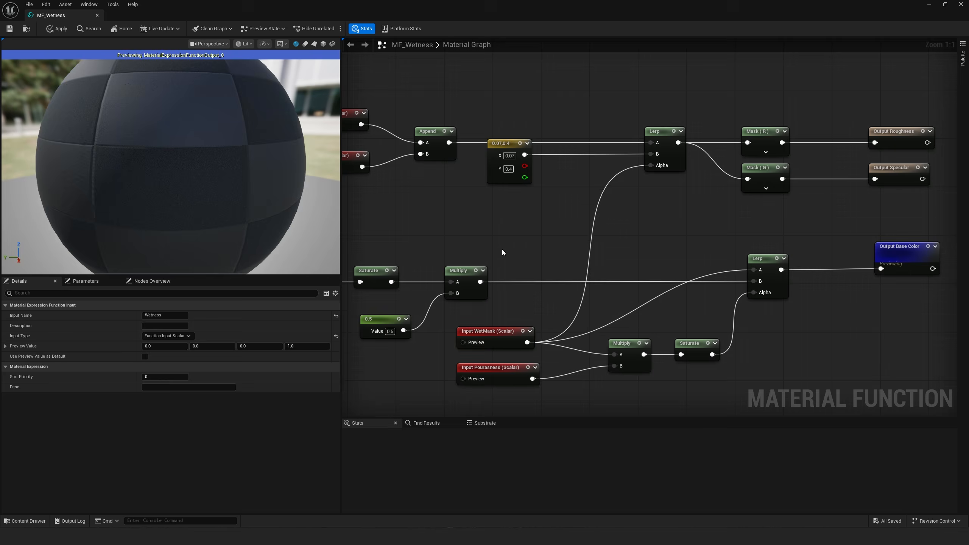
left_click(496, 341)
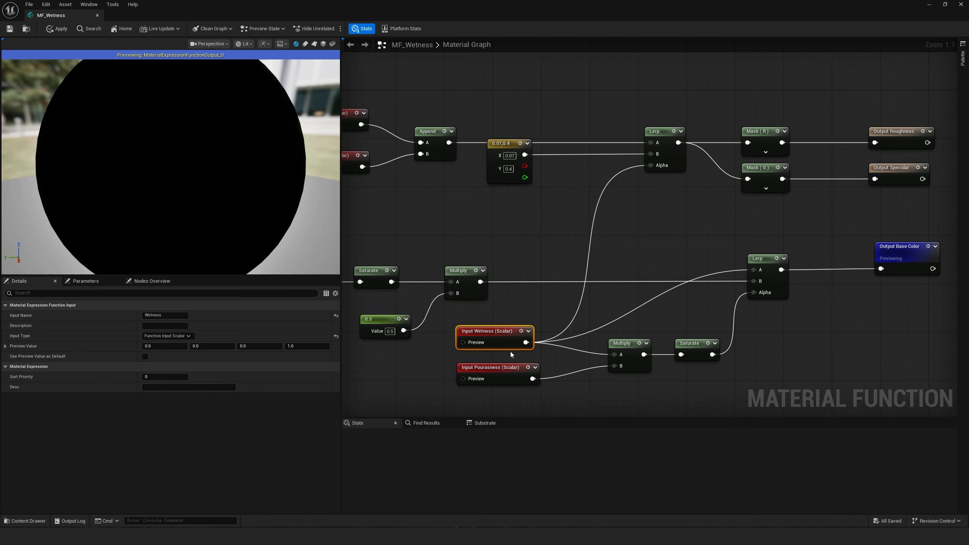
Examine the lower Lerp and how the Wetness and Pourasness inputs drive its alpha through Multiply and Saturate, up to the Base Color output
left_click(766, 295)
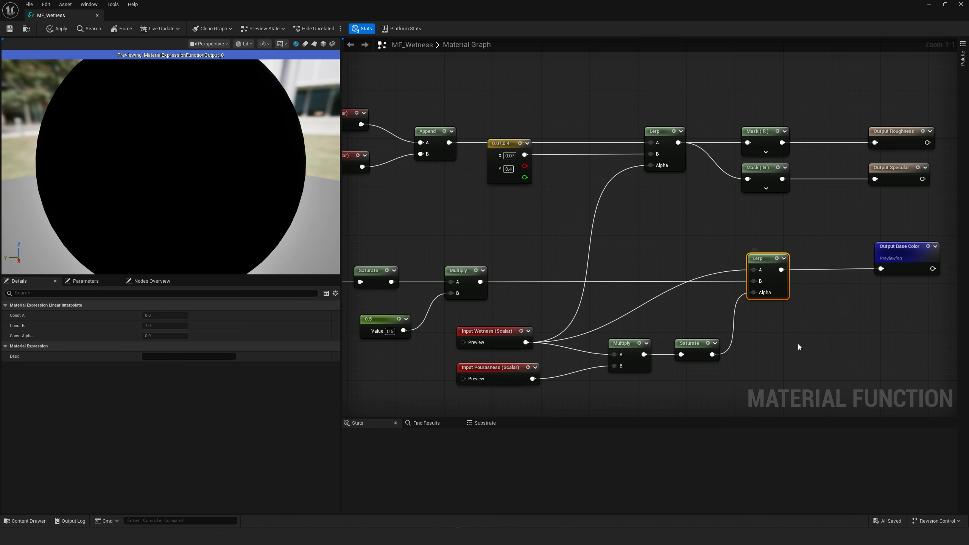
right_click_drag(657, 320, 683, 276)
left_click(516, 325)
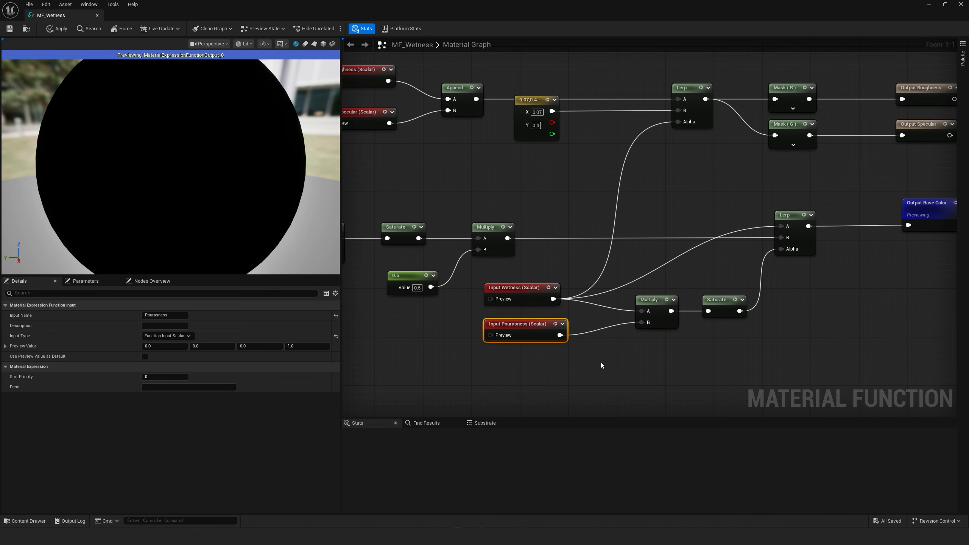
right_click_drag(601, 362, 547, 316)
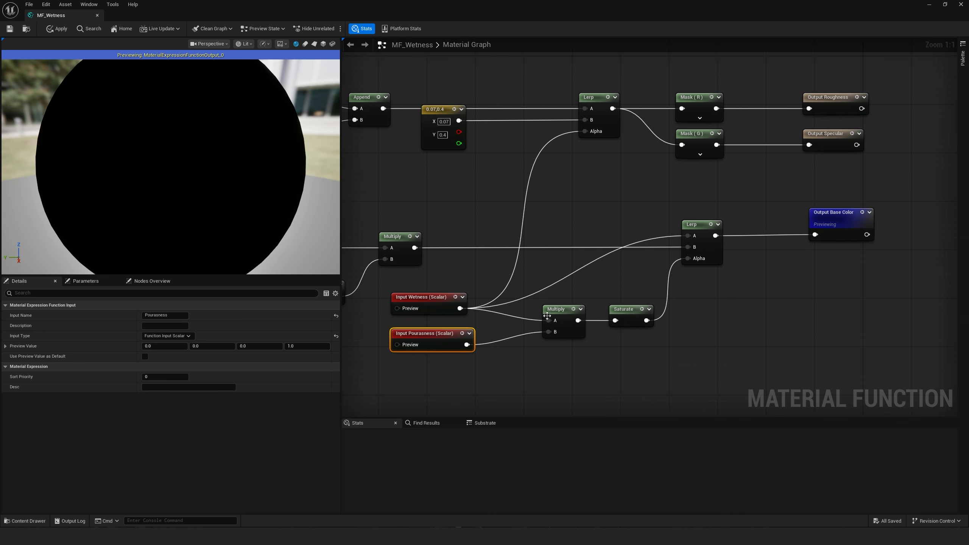
left_click(441, 306)
left_click(569, 378)
right_click_drag(594, 359, 517, 357)
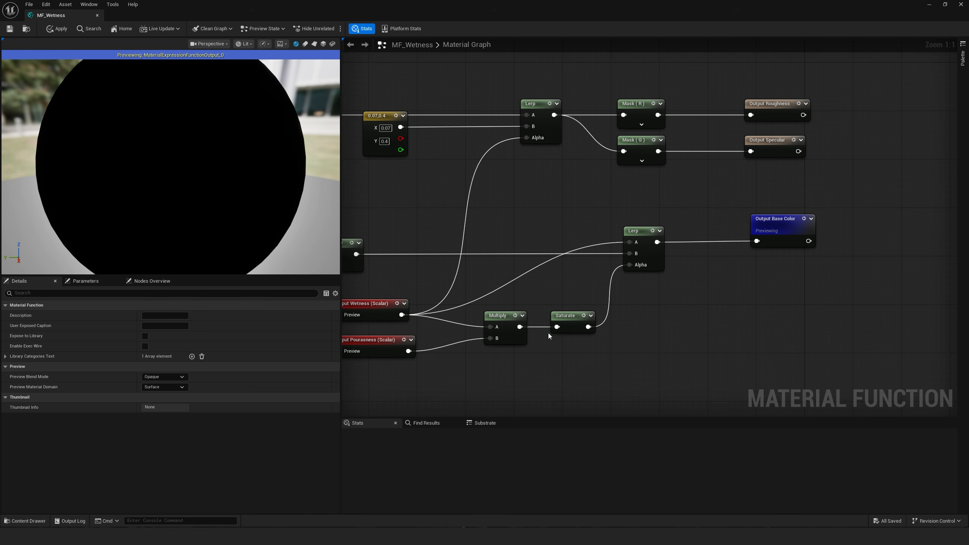
left_click(572, 325)
right_click_drag(591, 328, 550, 344)
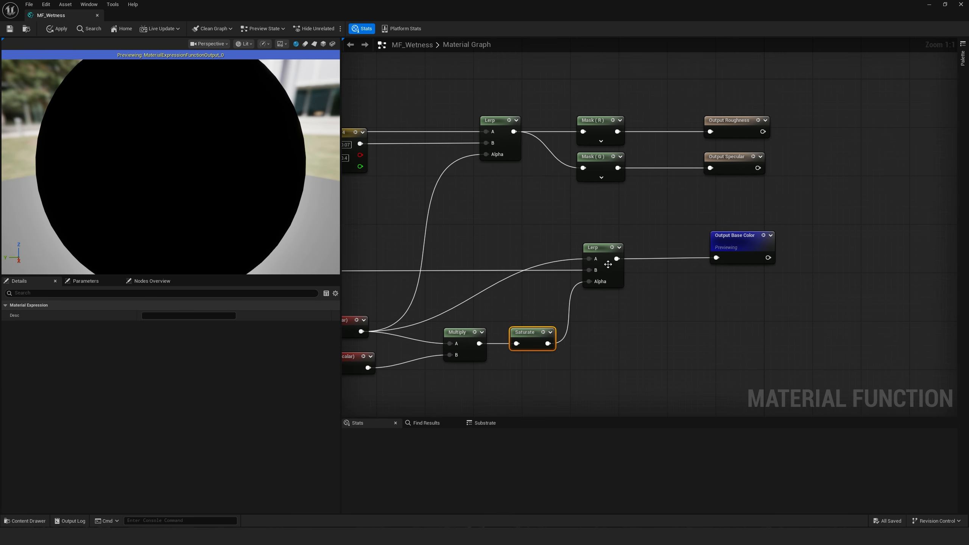
right_click_drag(590, 240, 532, 286)
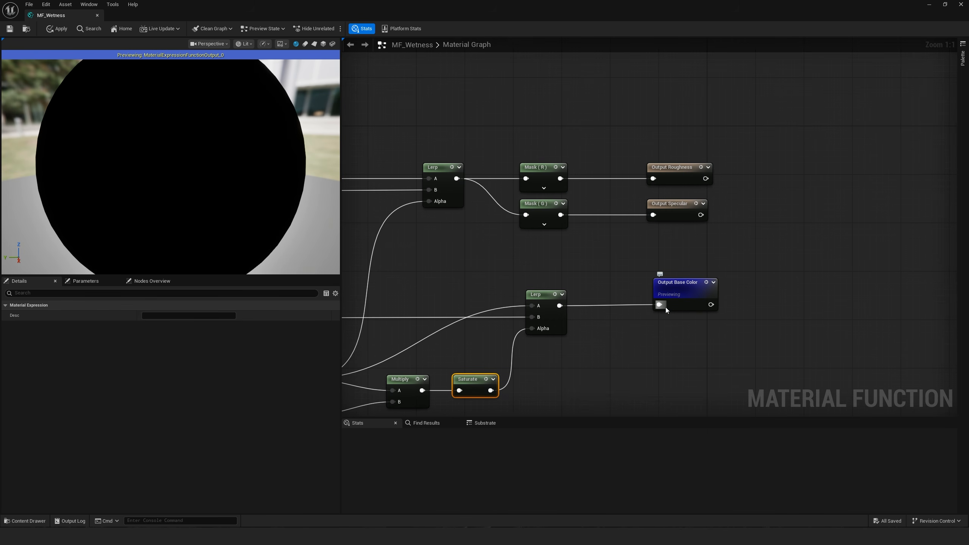
scroll(545, 251, "down", 5)
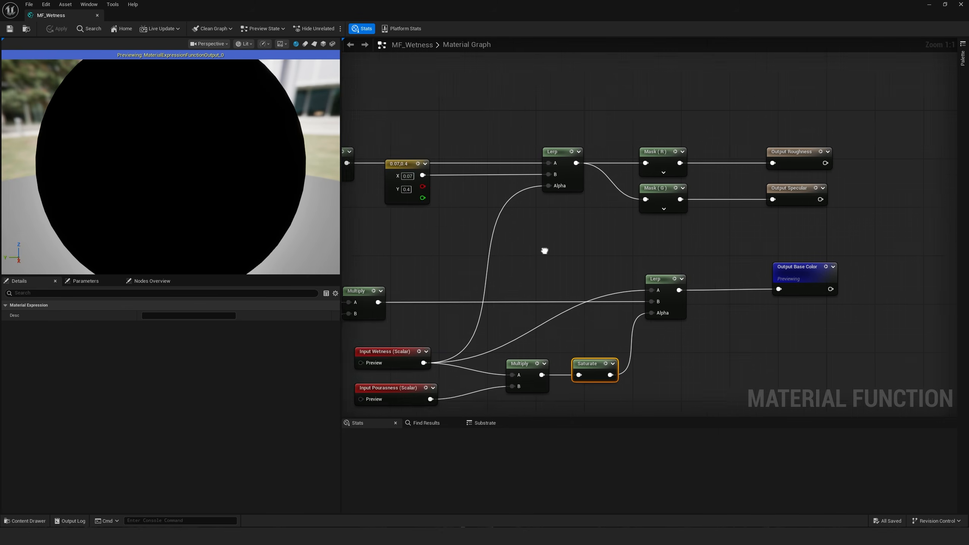
right_click_drag(507, 213, 497, 237)
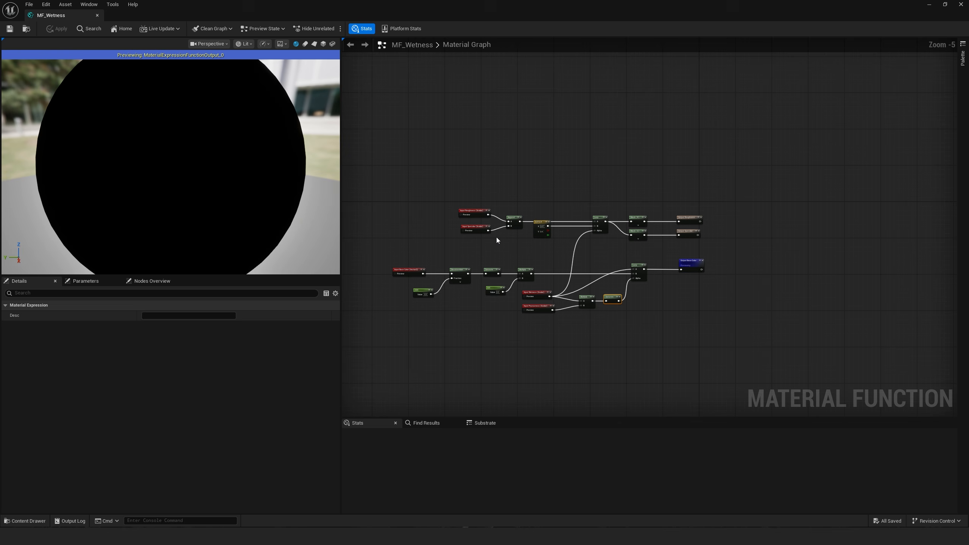
Close MF_Wetness and open the floor's material instance MI_PrototypeGrid_Gray, followed by its parent material M_PrototypeGrid
left_click(961, 4)
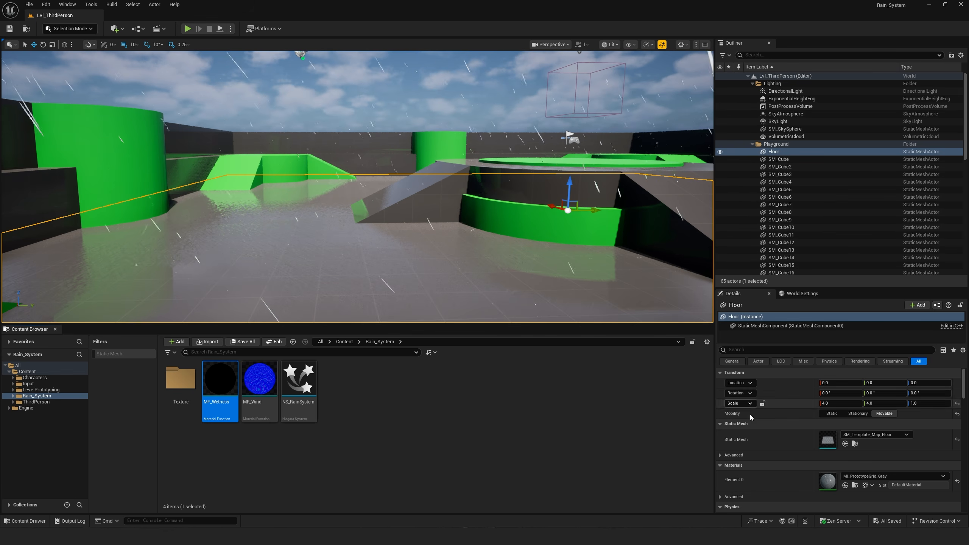
double_click(829, 485)
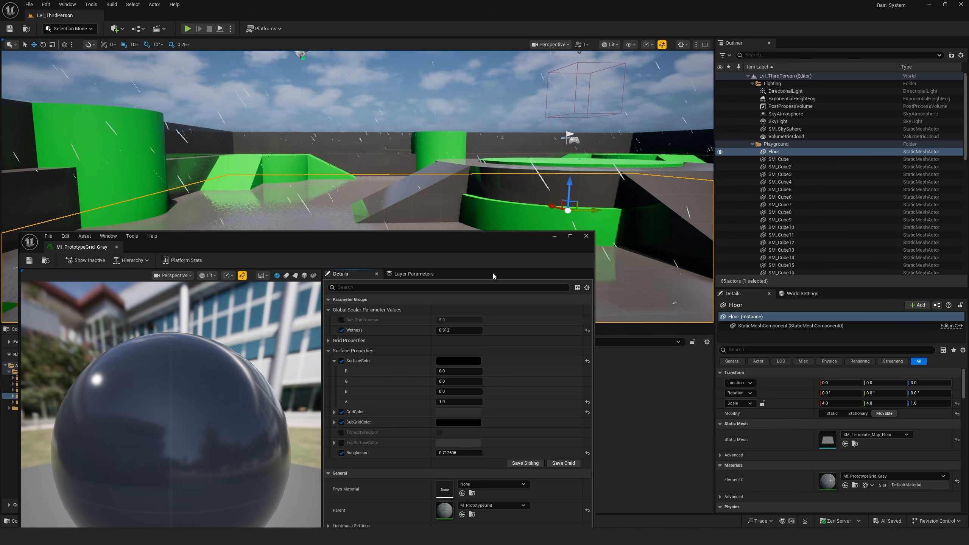
left_click_drag(482, 239, 549, 0)
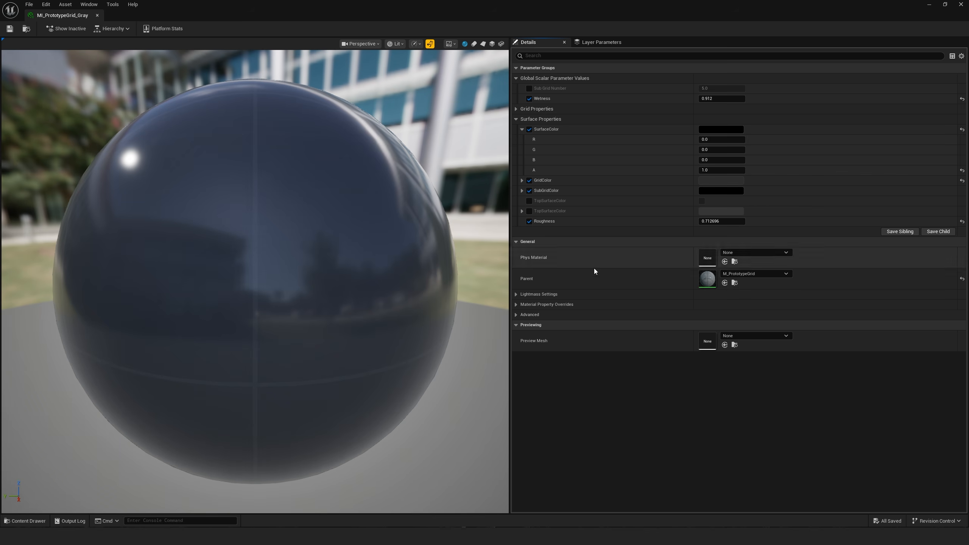
double_click(710, 280)
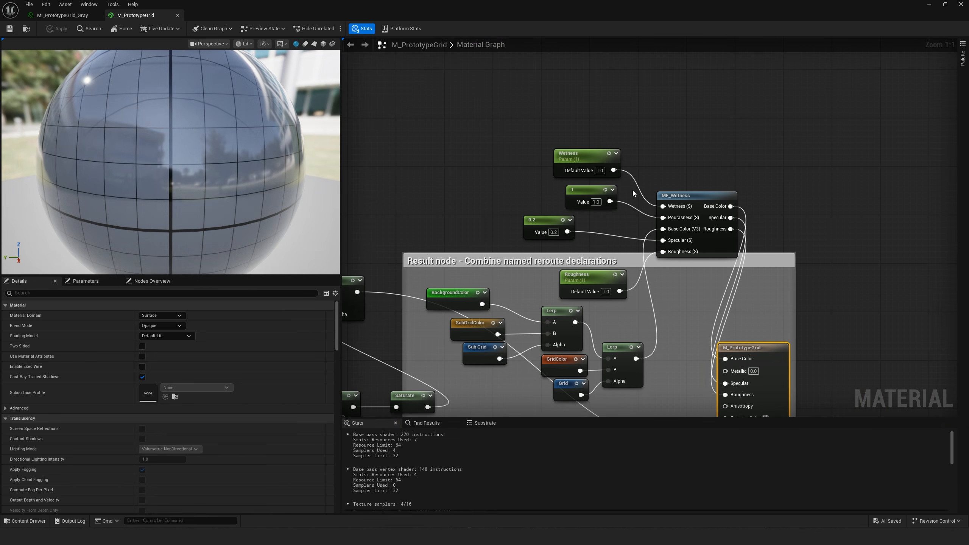
Move the existing MF_Wetness node aside and add a fresh MF_Wetness function node to the M_PrototypeGrid graph from the Rain_System folder
left_click_drag(687, 196, 722, 165)
left_click_drag(553, 6, 742, 56)
left_click_drag(219, 385, 882, 153)
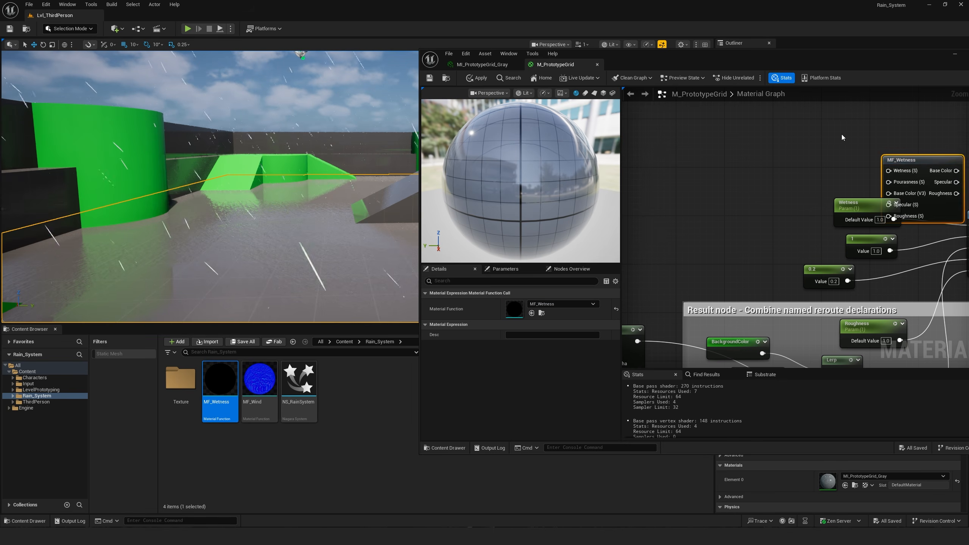
right_click_drag(842, 136, 724, 158)
Delete the old wired MF_Wetness node from M_PrototypeGrid and apply the material
left_click(766, 217)
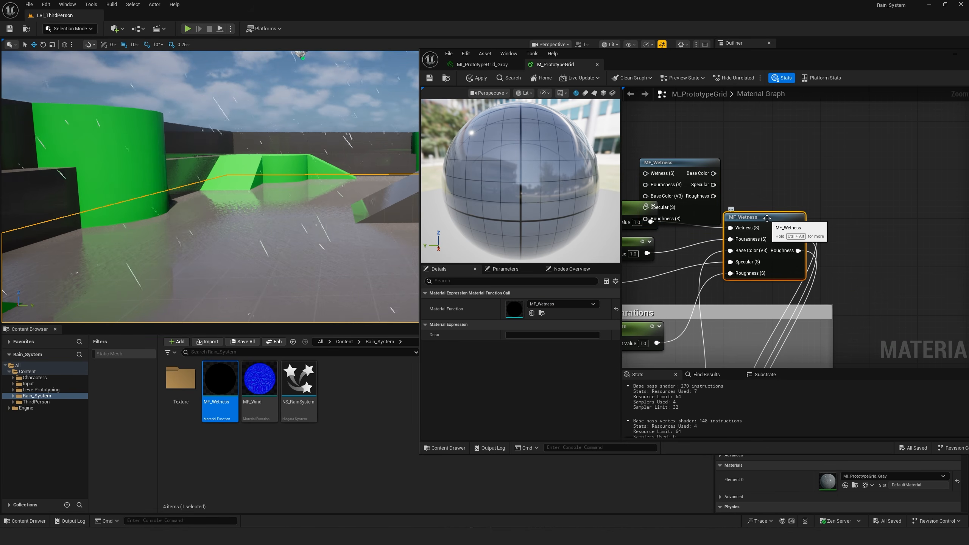
key("Delete")
left_click_drag(687, 58, 584, 100)
left_click(376, 121)
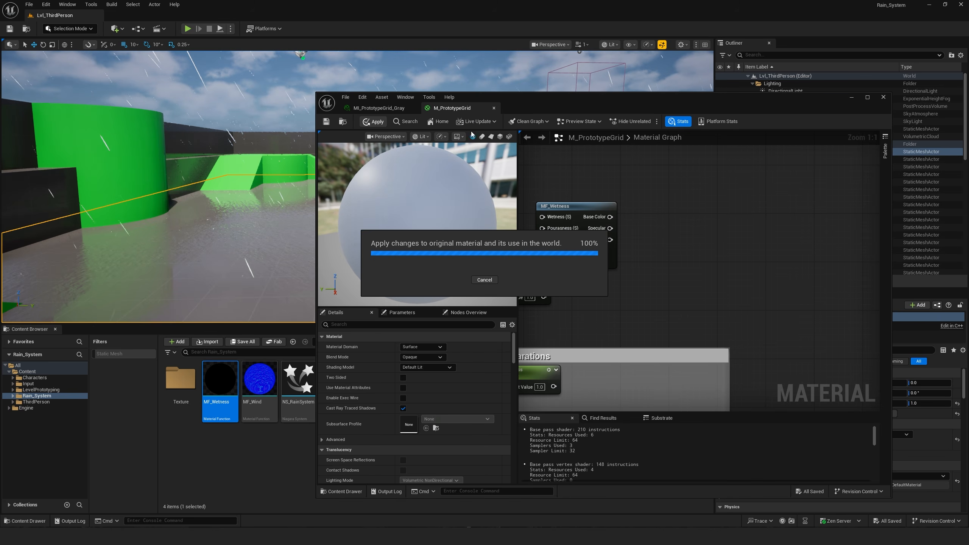
Maximize the material editor and position the new MF_Wetness node between the Wetness parameter and the main material node
left_click_drag(524, 103, 728, 124)
double_click(729, 125)
right_click_drag(540, 177, 720, 154)
left_click_drag(584, 92, 679, 115)
right_click_drag(563, 347, 597, 346)
left_click_drag(701, 114, 678, 145)
right_click_drag(638, 352, 623, 339)
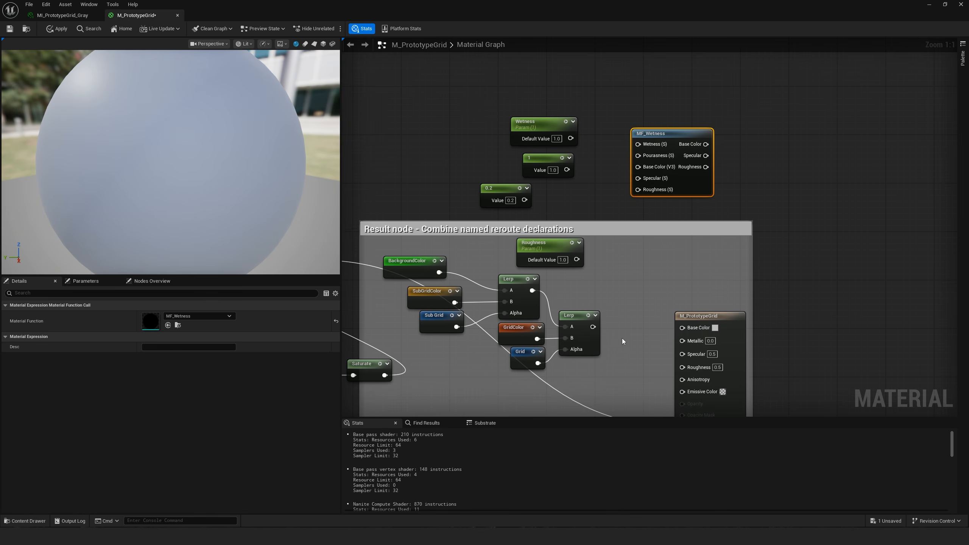
Wire the final Lerp, Roughness, Wetness and constant 1 nodes into MF_Wetness's Base Color, Roughness, Wetness and Pourasness inputs
left_click_drag(592, 327, 638, 168)
left_click_drag(577, 259, 638, 190)
left_click_drag(571, 138, 638, 144)
left_click_drag(567, 170, 638, 156)
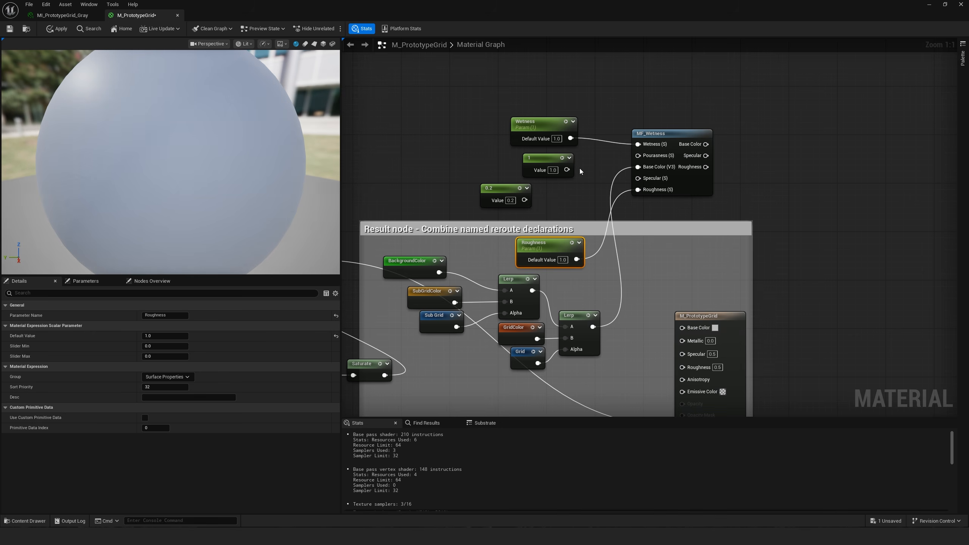
Convert the constant 1 node to a parameter named Pourusness and align it under the Wetness parameter
left_click(165, 315)
left_click(546, 162)
left_click(168, 316)
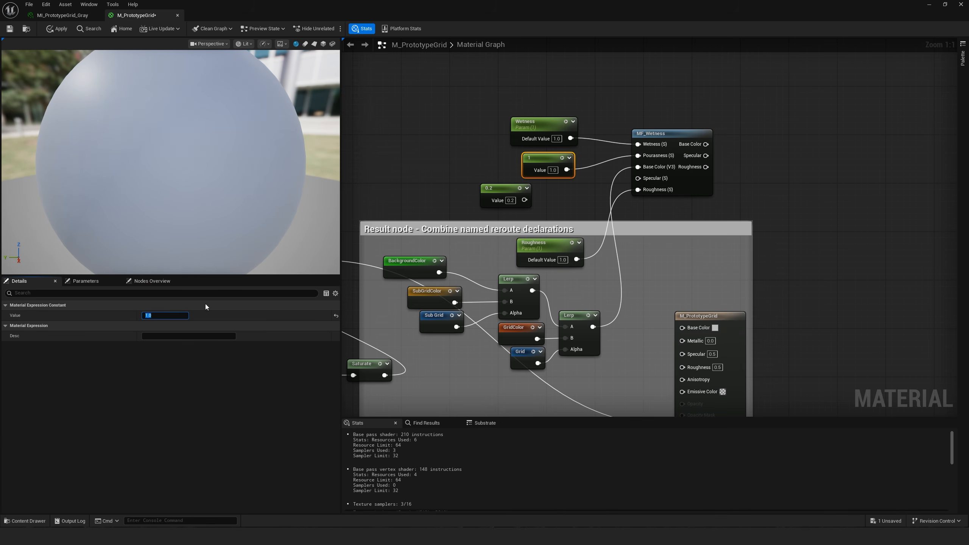
right_click(539, 161)
left_click(566, 188)
type("Pourusness")
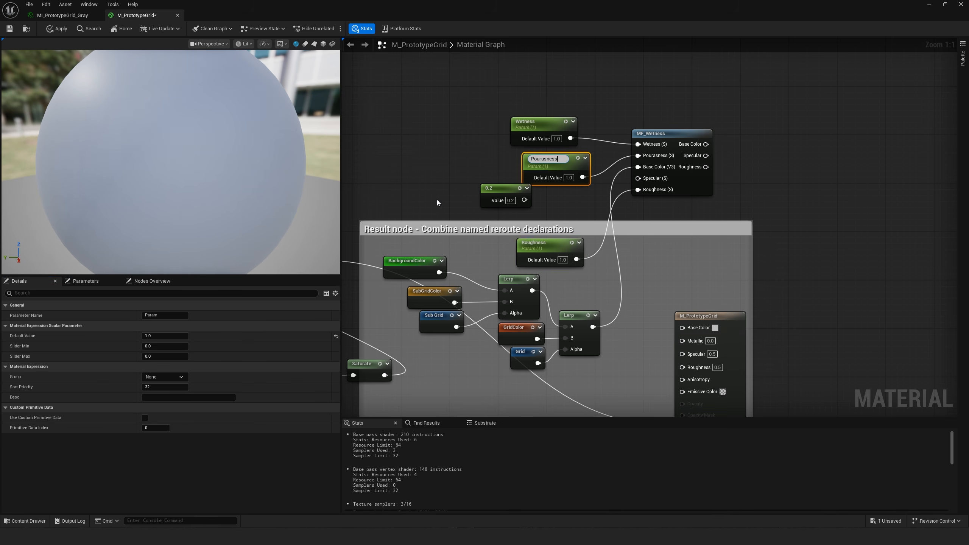
key("Return")
left_click_drag(551, 160, 545, 161)
Feed the 0.2 constant into MF_Wetness's Specular input and connect its Base Color, Specular and Roughness outputs to M_PrototypeGrid
left_click_drag(506, 189, 506, 195)
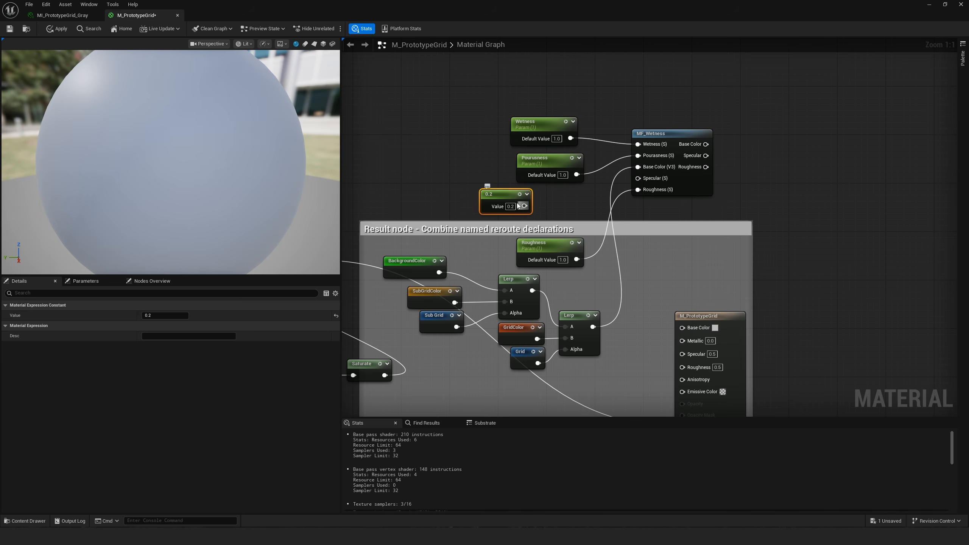
left_click_drag(524, 206, 638, 178)
left_click_drag(706, 144, 682, 327)
right_click_drag(698, 263, 659, 210)
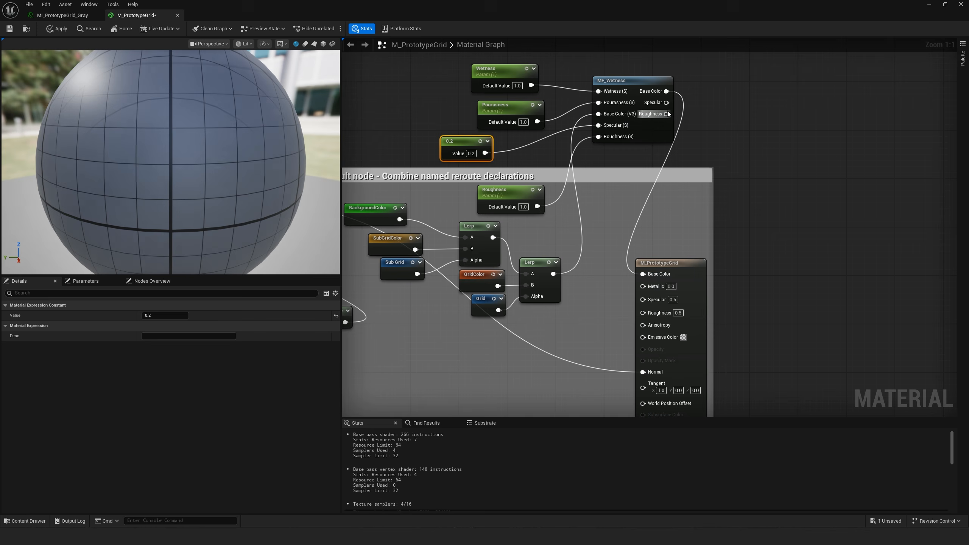
left_click_drag(666, 102, 647, 300)
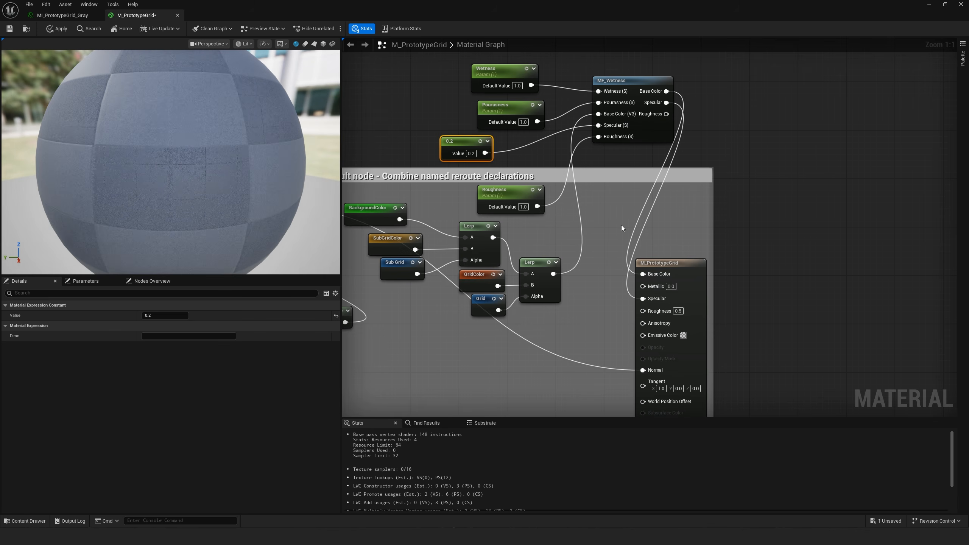
left_click_drag(666, 114, 643, 310)
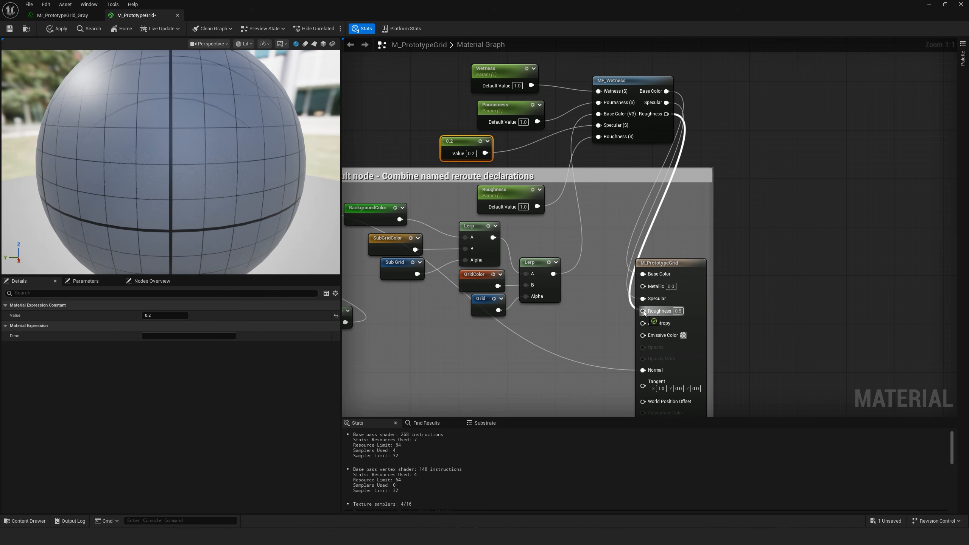
Apply the M_PrototypeGrid material and enable the Pourusness override in MI_PrototypeGrid_Gray
mouse_move(220, 111)
left_mouse_down()
mouse_move(201, 114)
mouse_move(230, 126)
left_mouse_up()
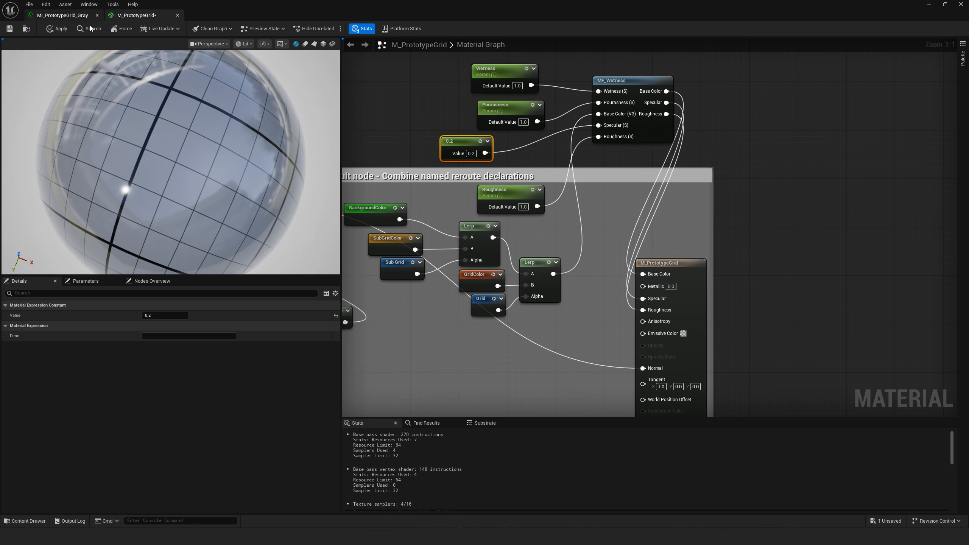
left_click(57, 30)
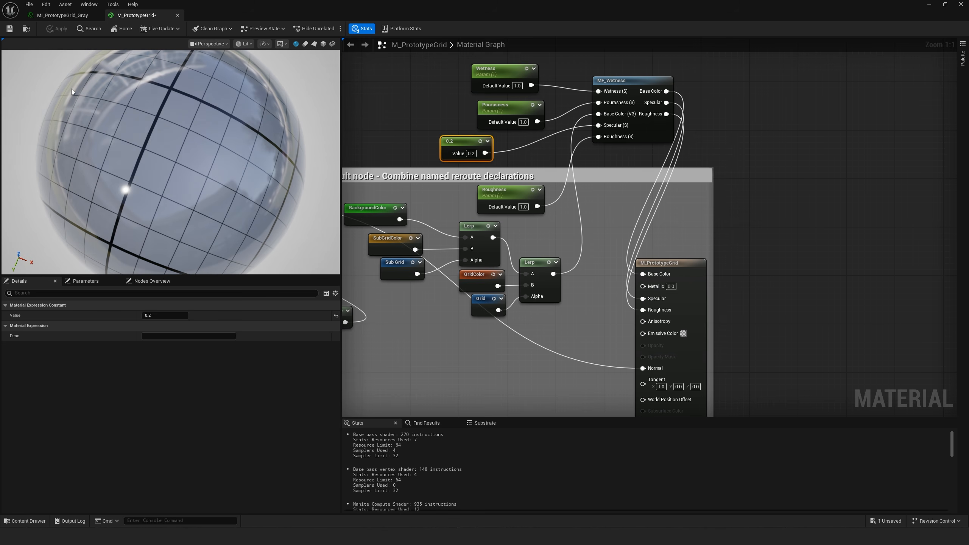
left_click(68, 16)
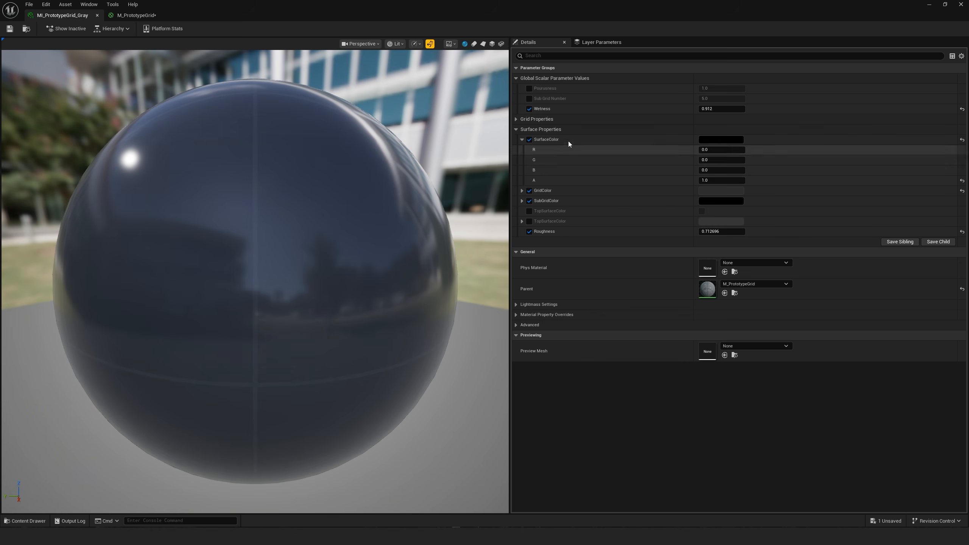
left_click(529, 89)
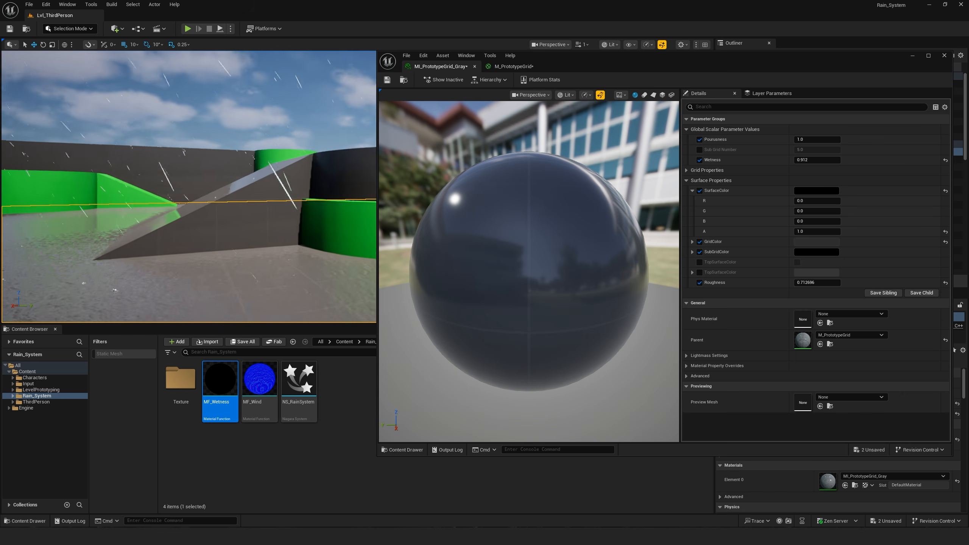
Test the floor's Wetness at about 1.09, lower it to about 0.83, and adjust Pourusness in MI_PrototypeGrid_Gray
right_click_drag(259, 182, 226, 185)
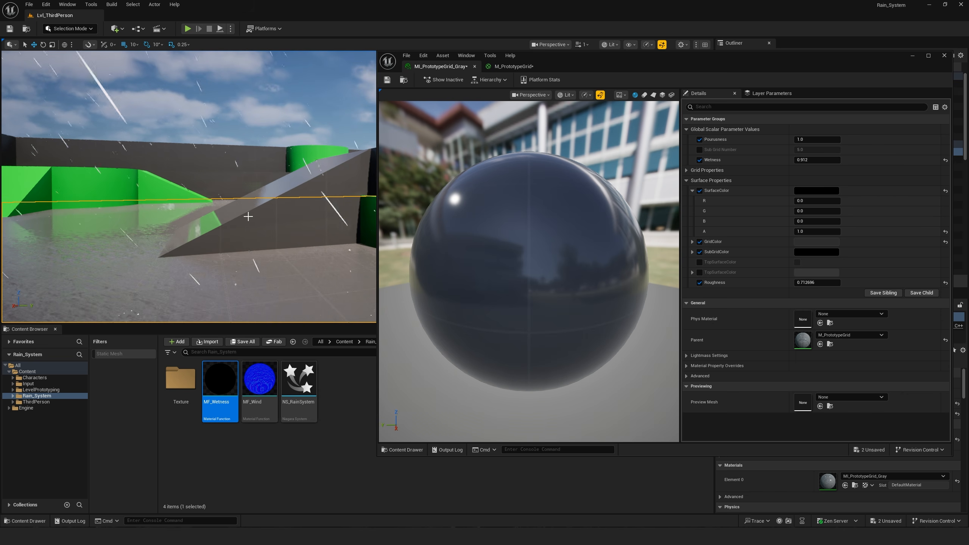
left_click_drag(813, 160, 961, 161)
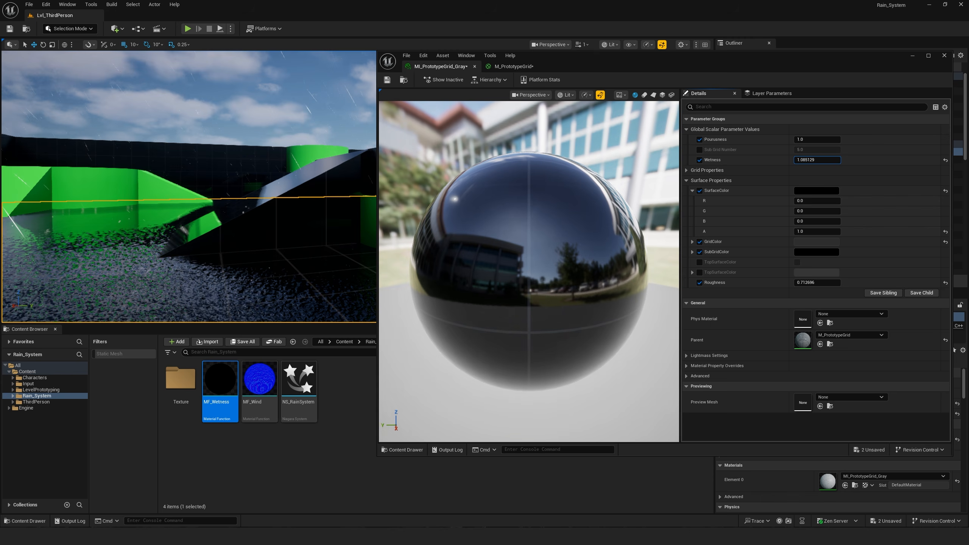
left_click_drag(816, 160, 778, 161)
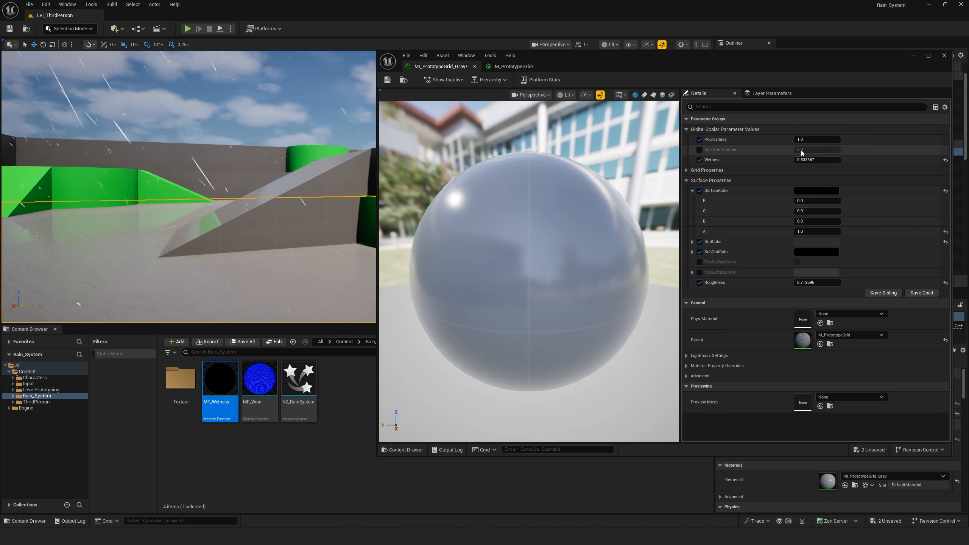
left_click_drag(817, 139, 801, 139)
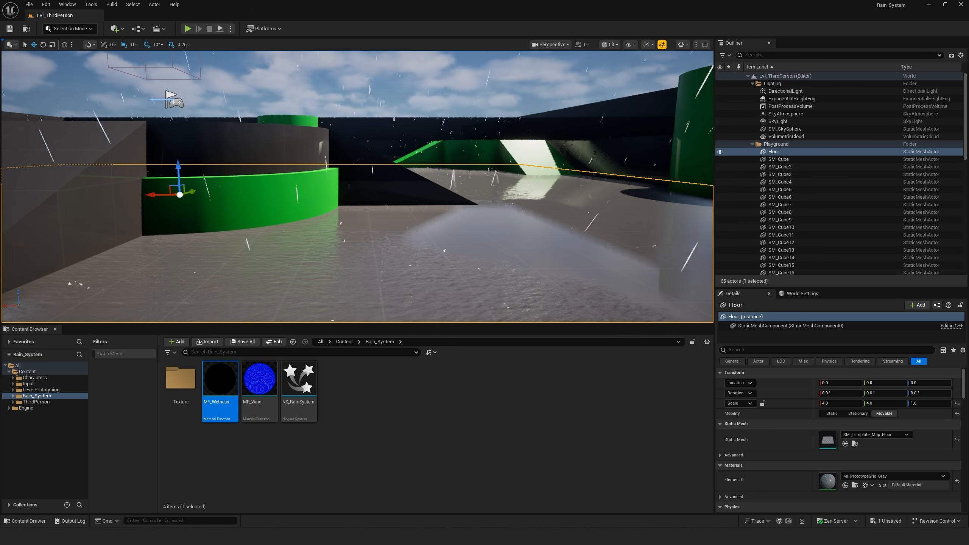
Open the NS_RainSystem Niagara system and move its editor window so the level's rain stays in view
right_click_drag(358, 187, 244, 214)
left_click(521, 444)
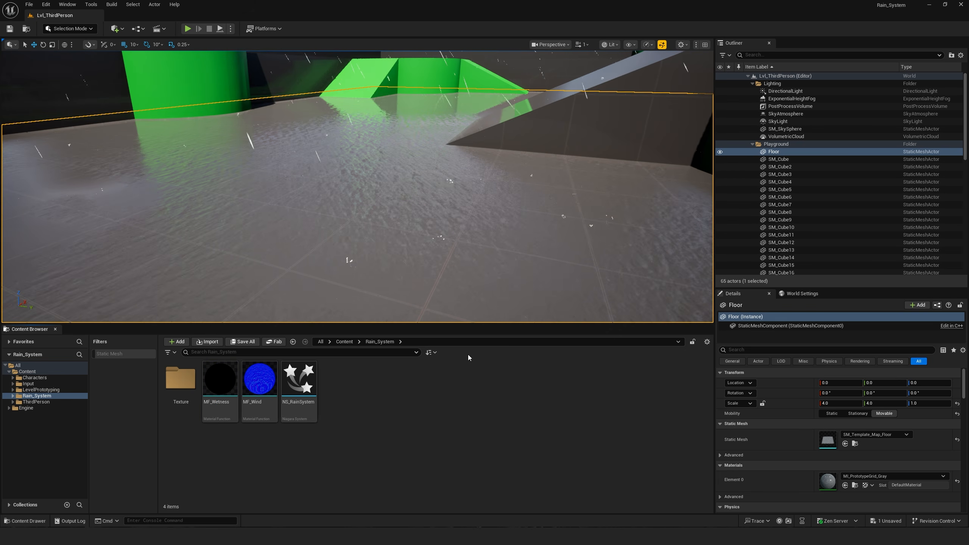
right_click_drag(431, 248, 381, 254)
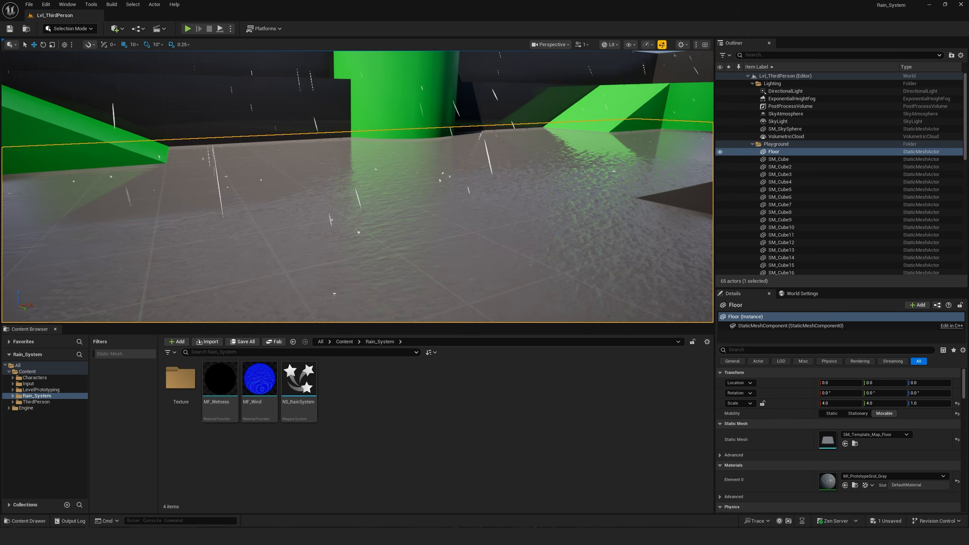
double_click(308, 380)
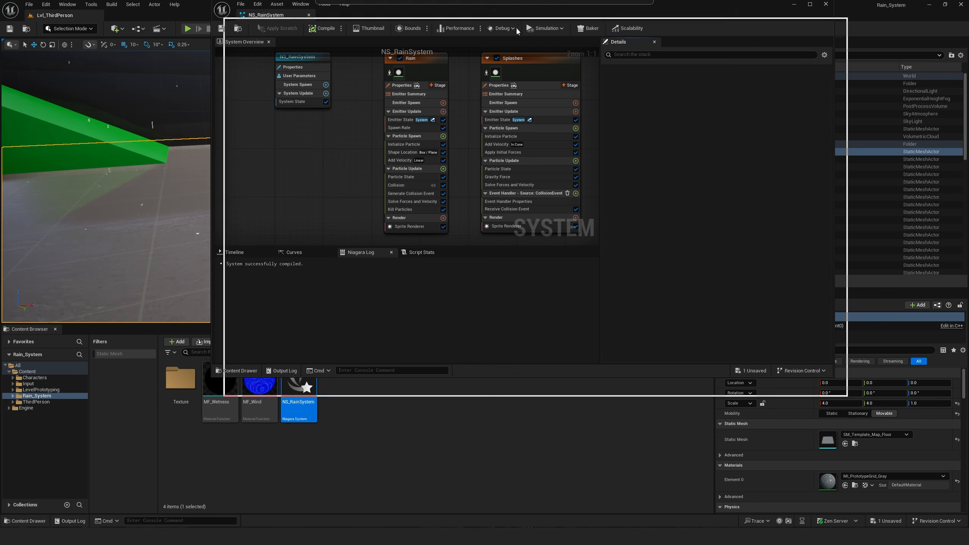
left_click_drag(516, 29, 572, 59)
right_click_drag(533, 215, 516, 215)
Set the Cone Axis to 0, 0, 1 in the Splashes emitter's Add Velocity module
left_click(467, 193)
right_click_drag(466, 251, 430, 257)
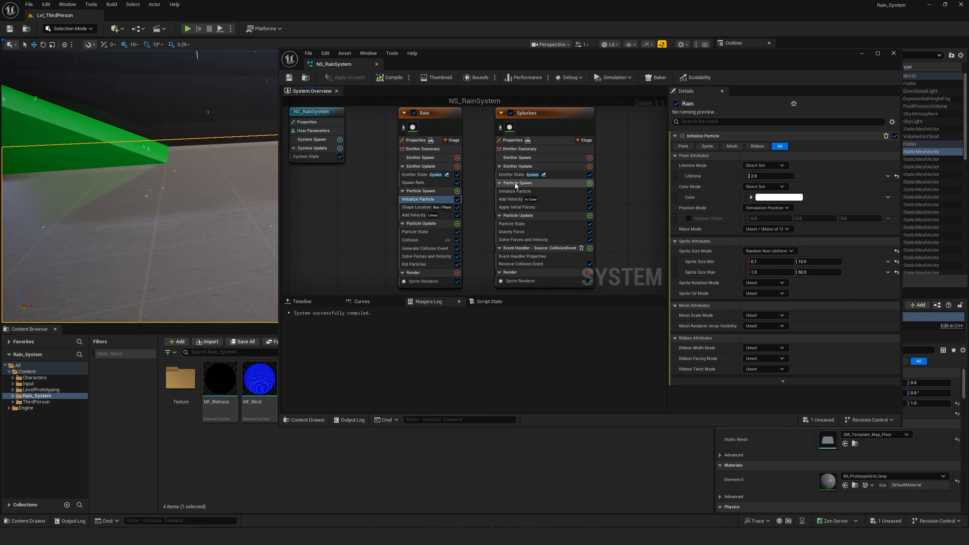
left_click(515, 199)
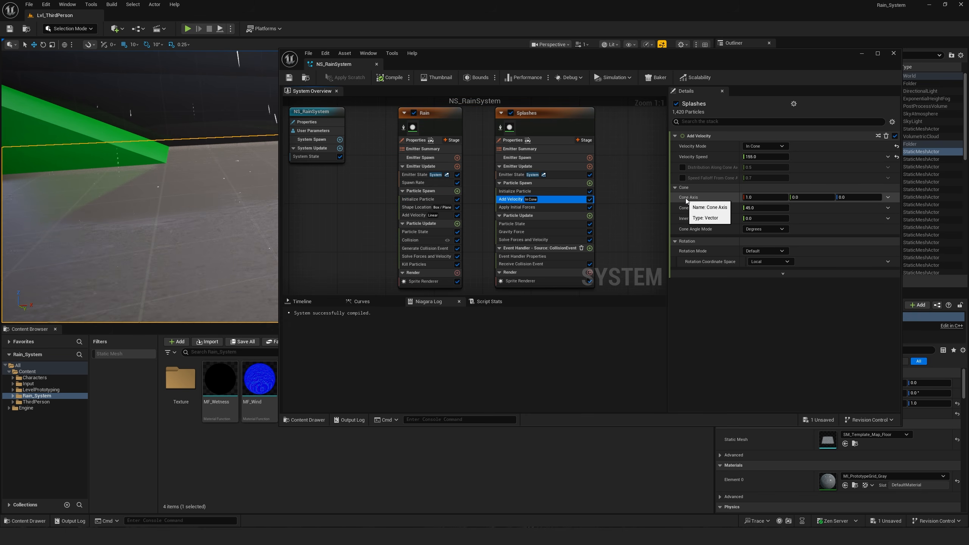
key("Return")
left_click(759, 197)
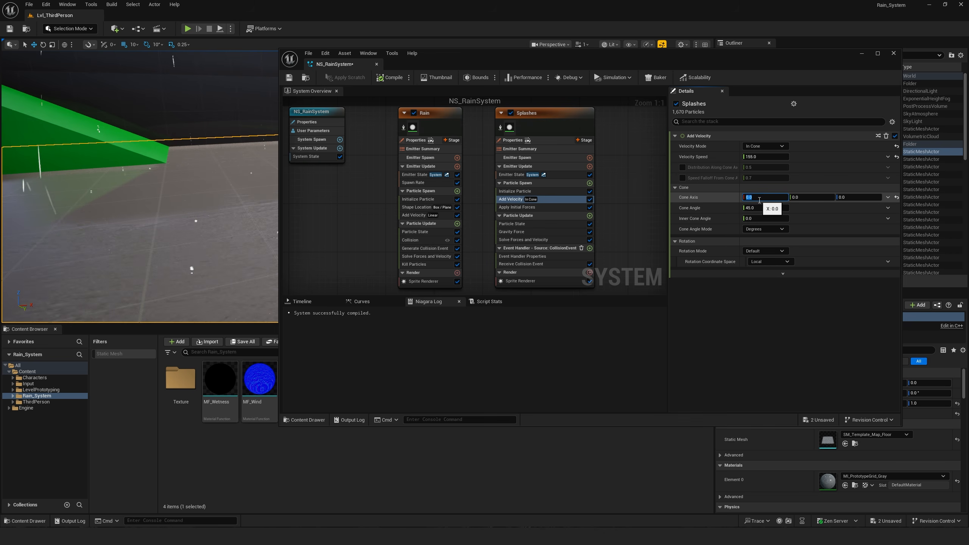
type("1")
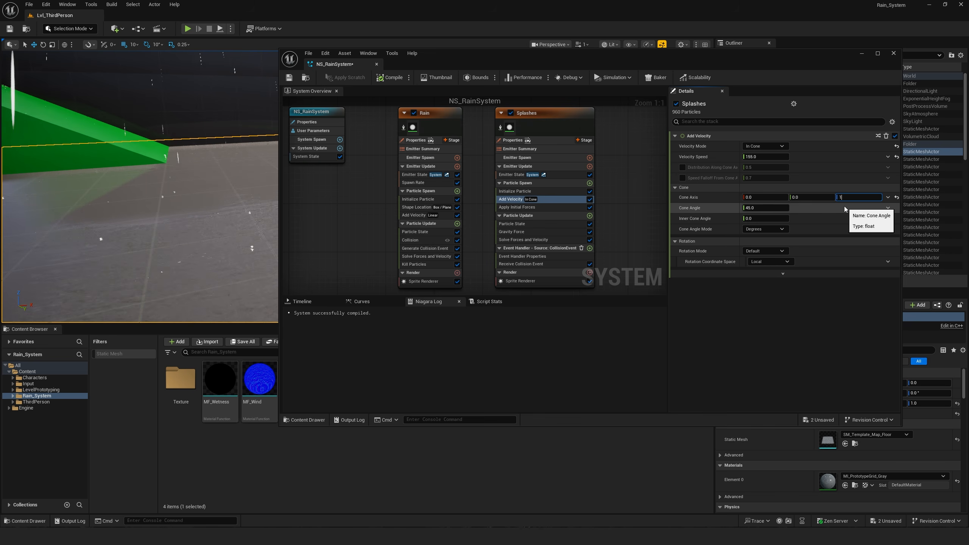
key("Return")
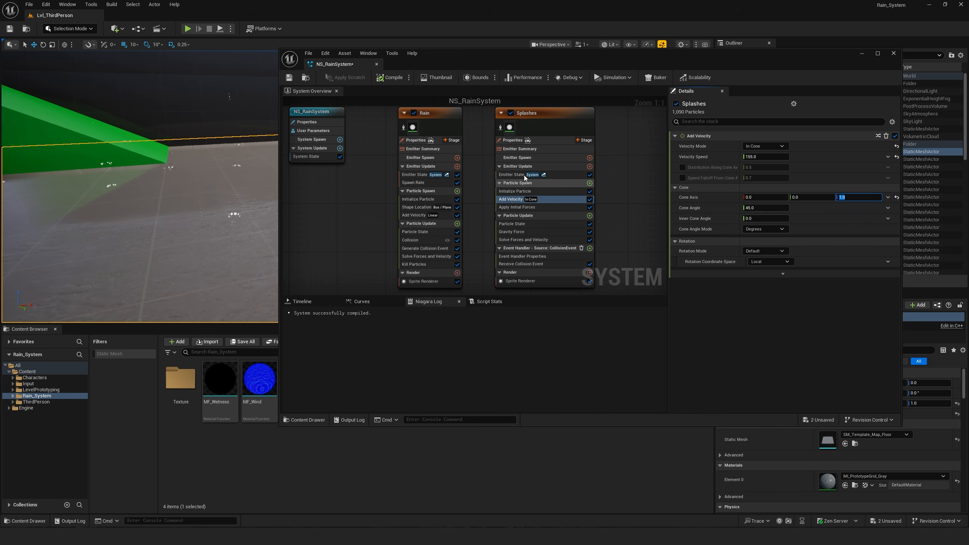
Check the Splashes emitter's particle and gravity settings, and set its Add Velocity speed to 100
left_click(519, 192)
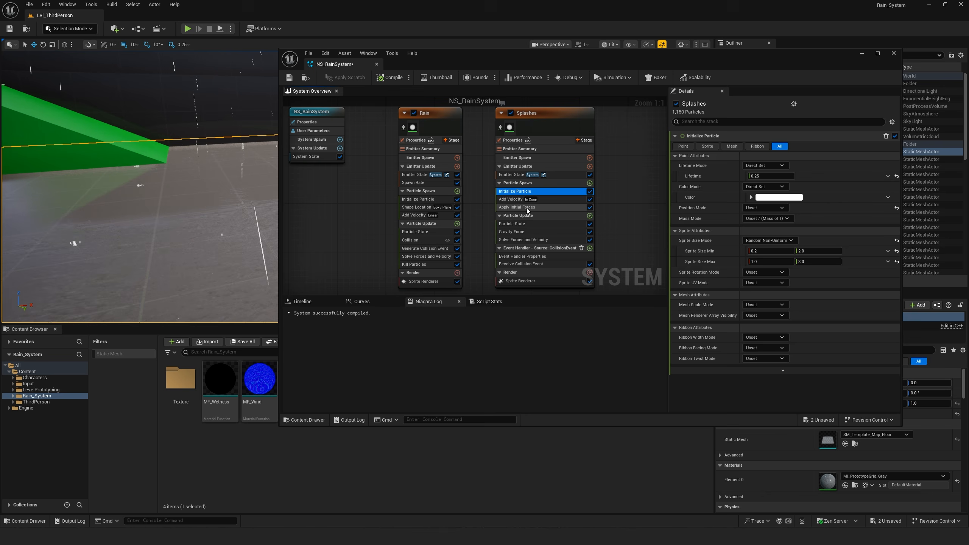
left_click(522, 231)
left_click(846, 146)
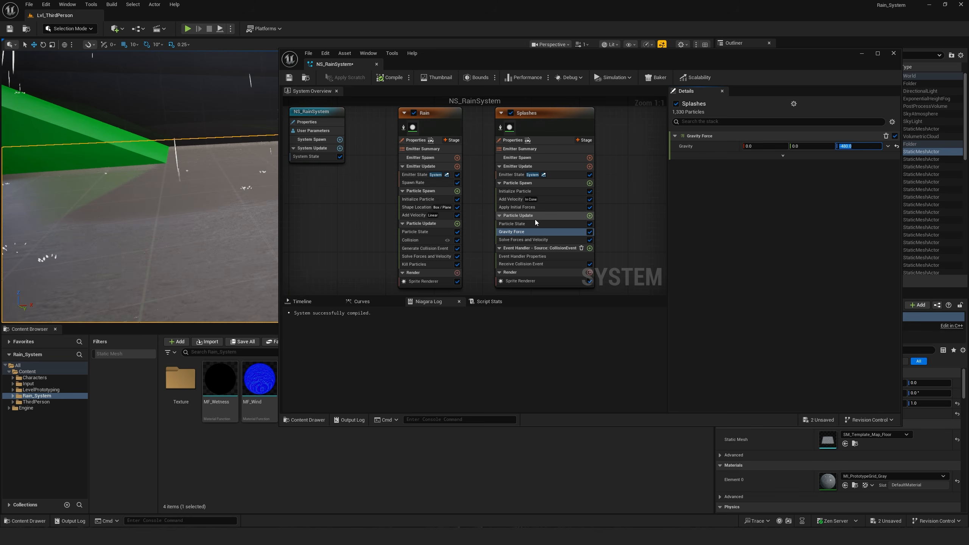
left_click(526, 200)
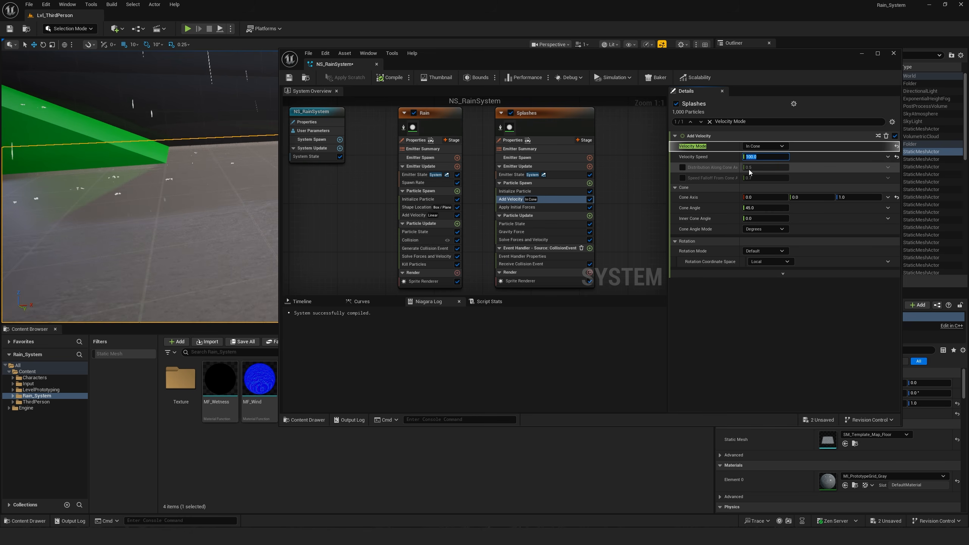
left_click(710, 122)
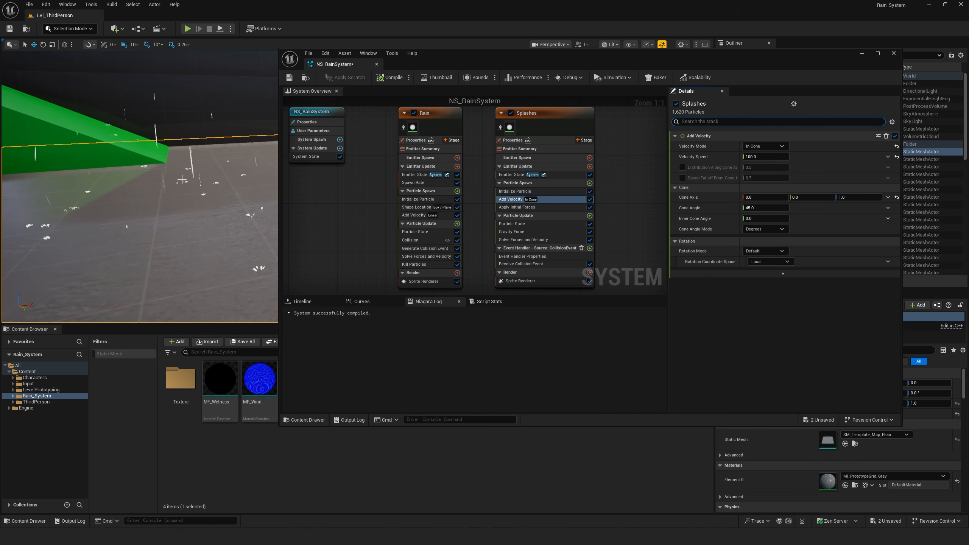
Set the color alpha to 0.1 in the Rain emitter's Initialize Particle module
right_click_drag(182, 180, 260, 147)
left_click(419, 199)
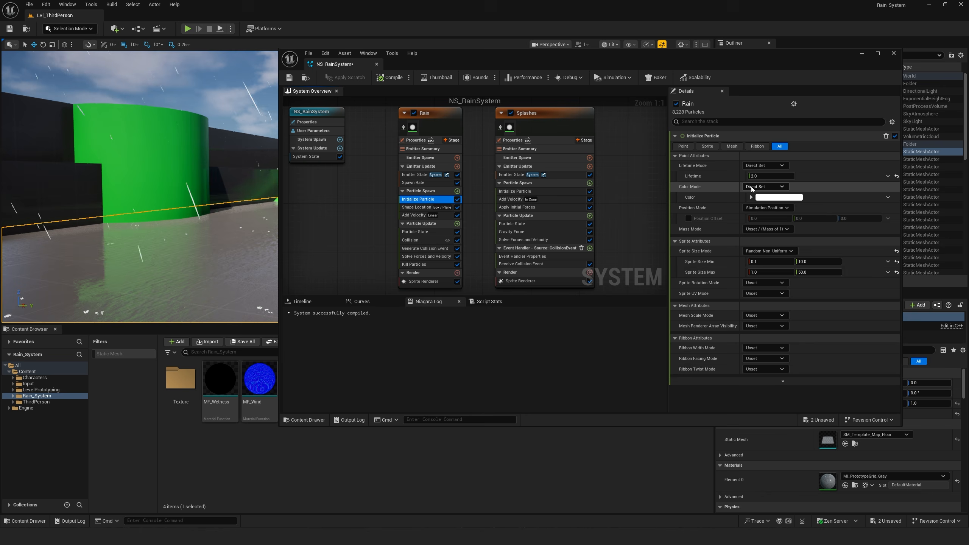
left_click(751, 187)
left_click(757, 188)
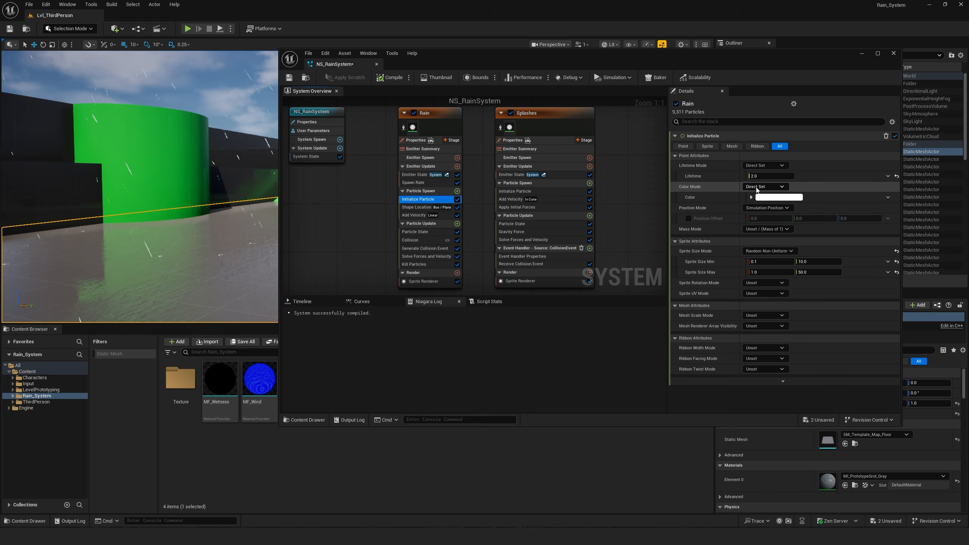
left_click(751, 197)
left_click(782, 234)
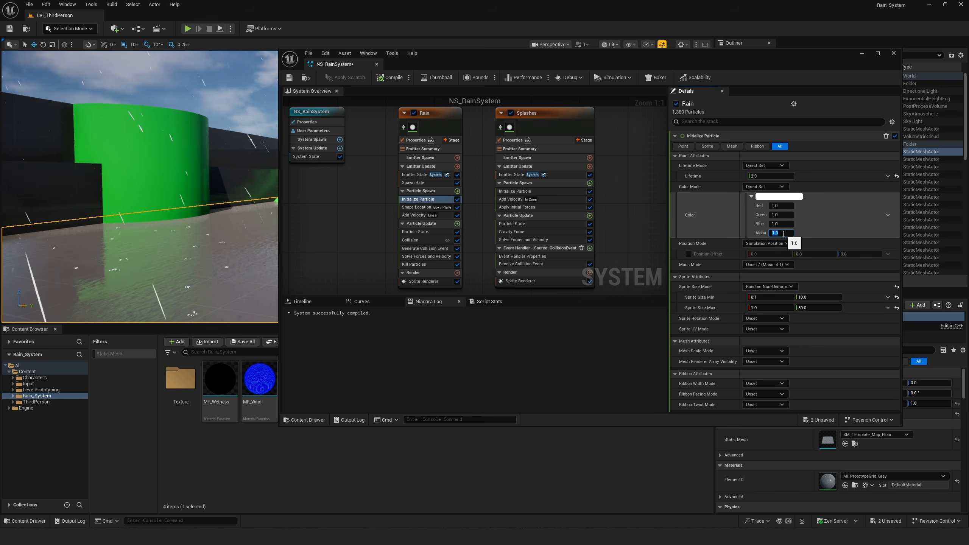
type("0.1")
key("Return")
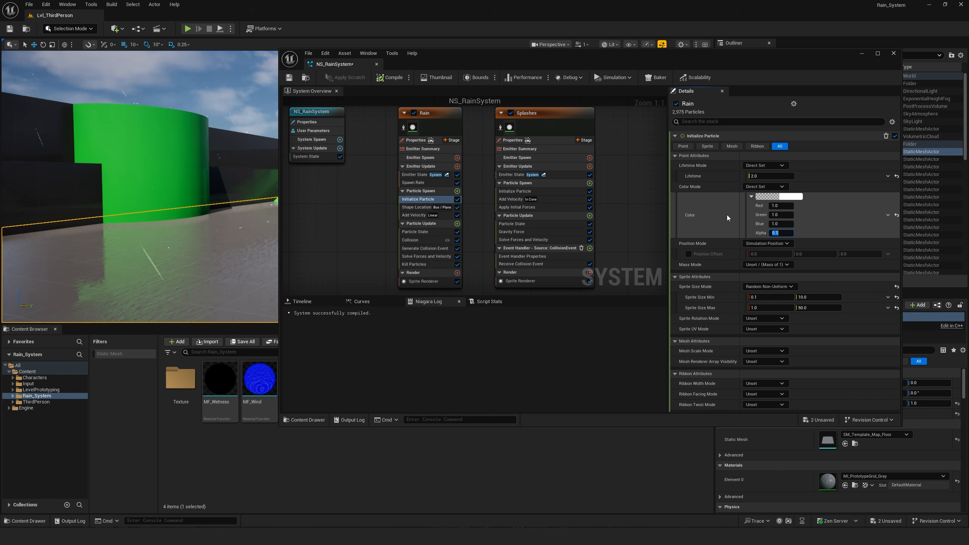
Set the Splashes emitter's particle color alpha to 0.1, then save and close NS_RainSystem
left_click(517, 191)
left_click(751, 197)
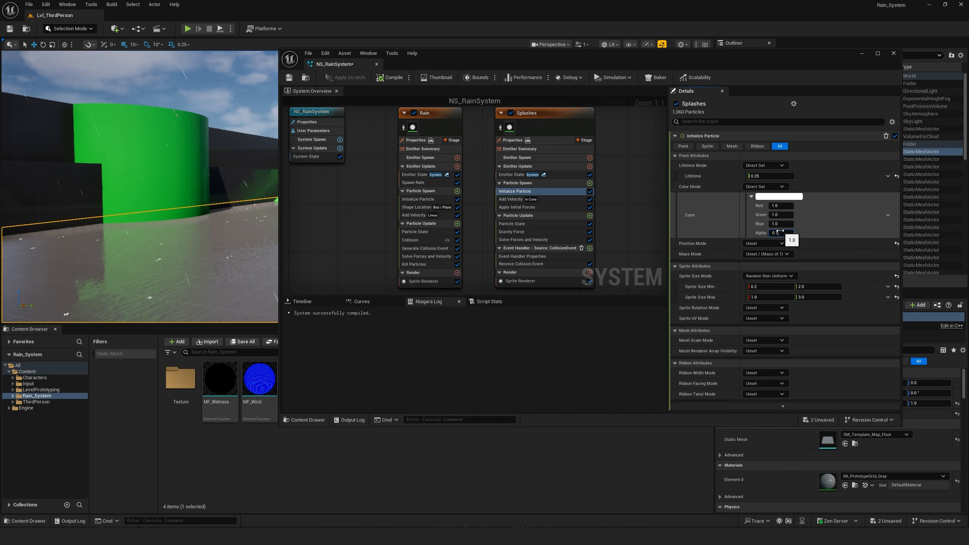
left_click(289, 78)
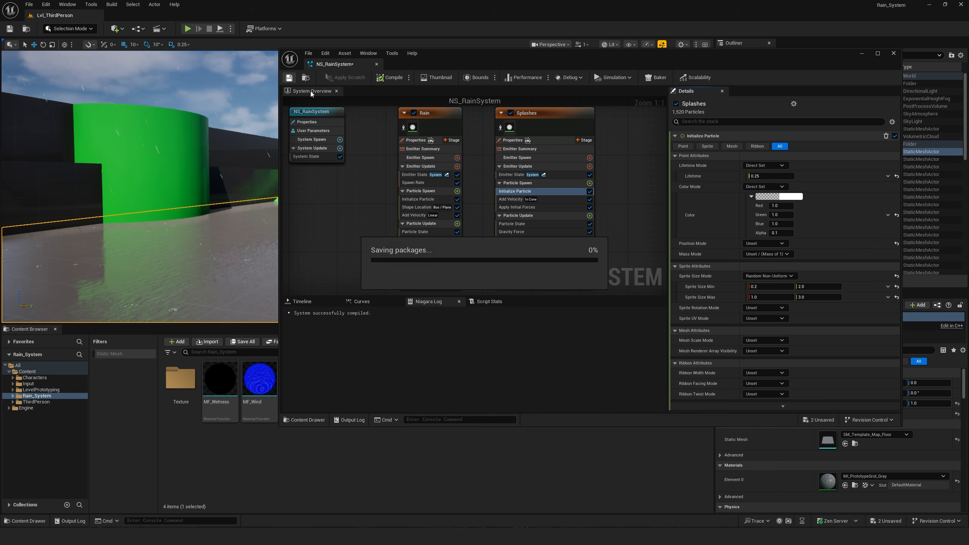
left_click(377, 64)
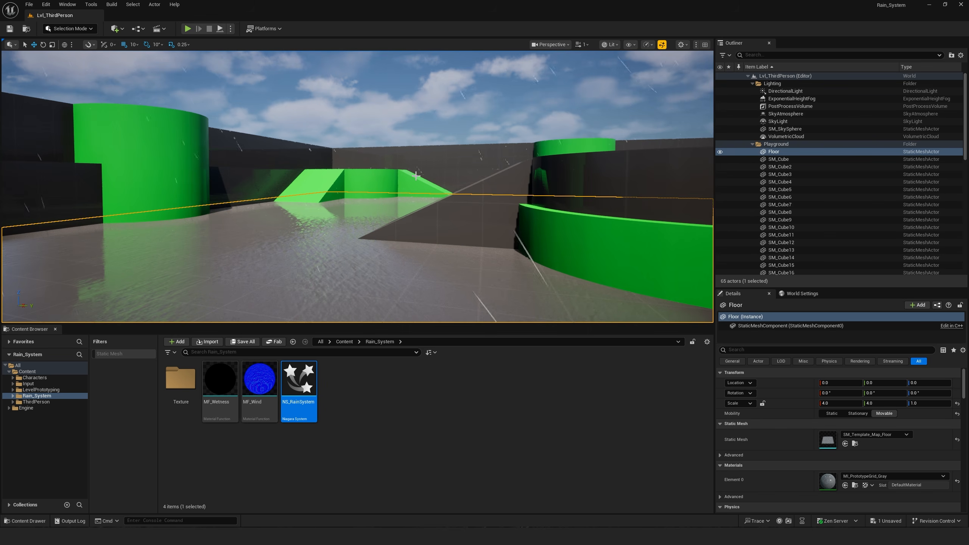
key("s")
right_click_drag(357, 186, 410, 180)
key("w")
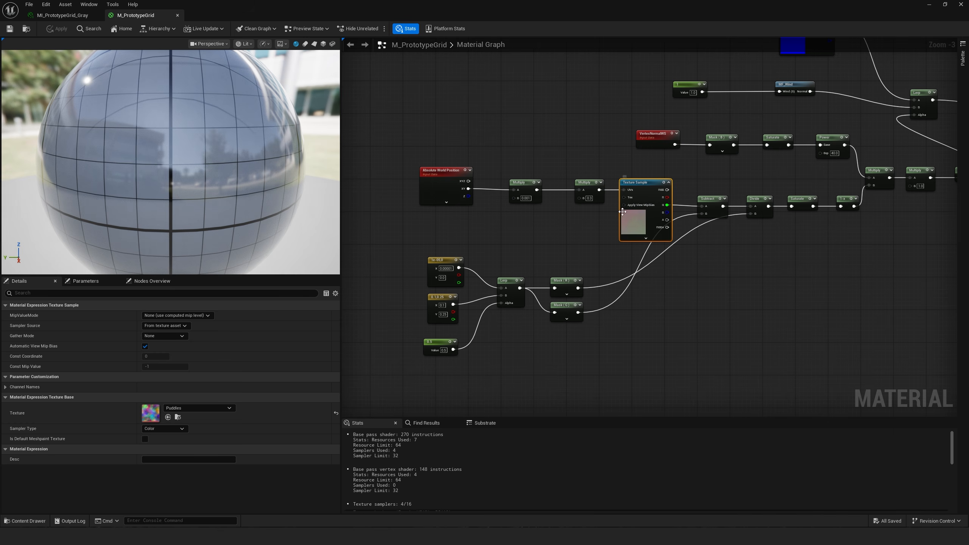
Open the Puddles texture used by M_PrototypeGrid's Texture Sample and examine its individual color channels
scroll(706, 222, "up", 3)
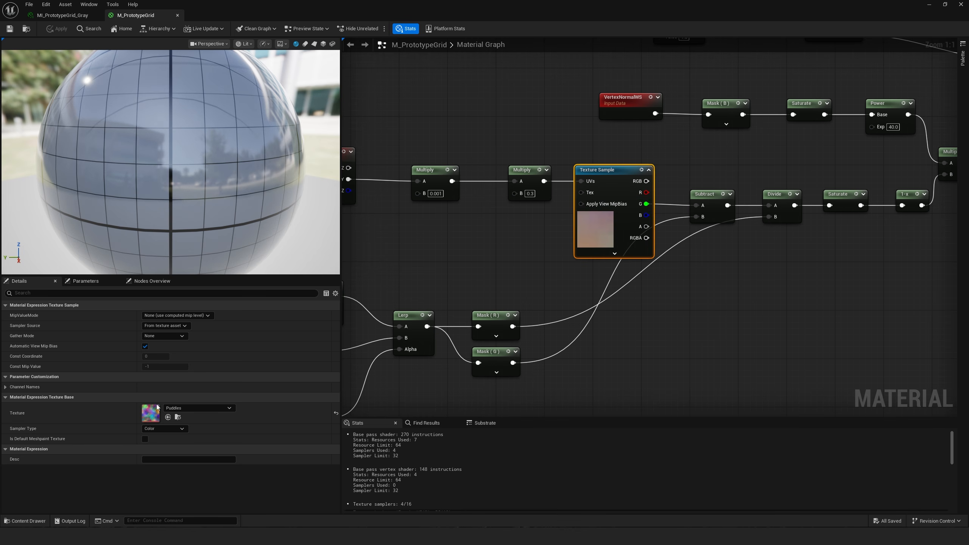
double_click(149, 420)
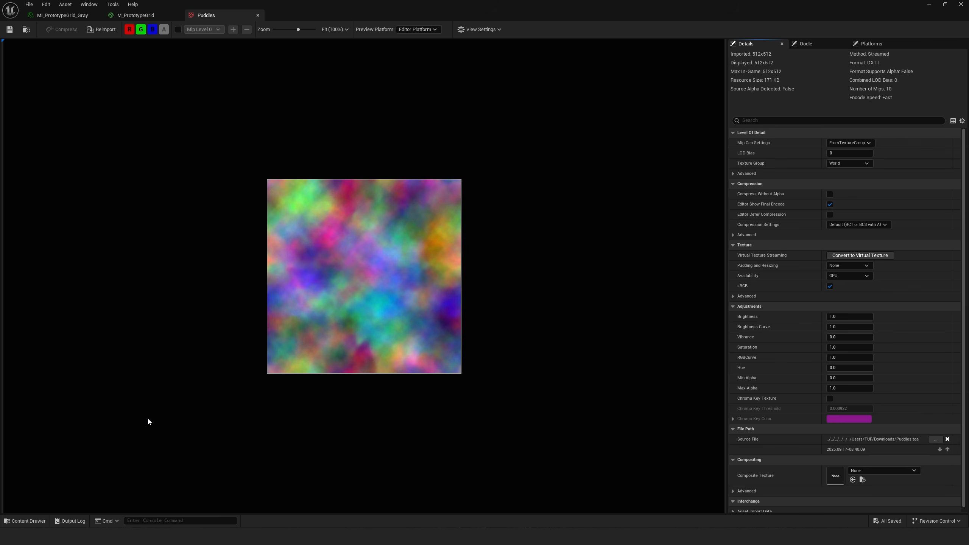
left_click(132, 30)
left_click(154, 31)
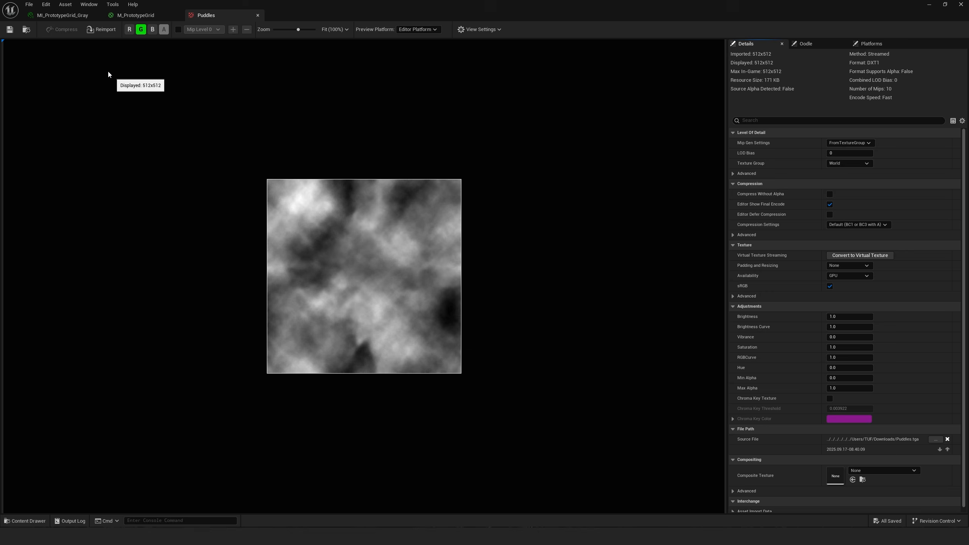
left_click(129, 30)
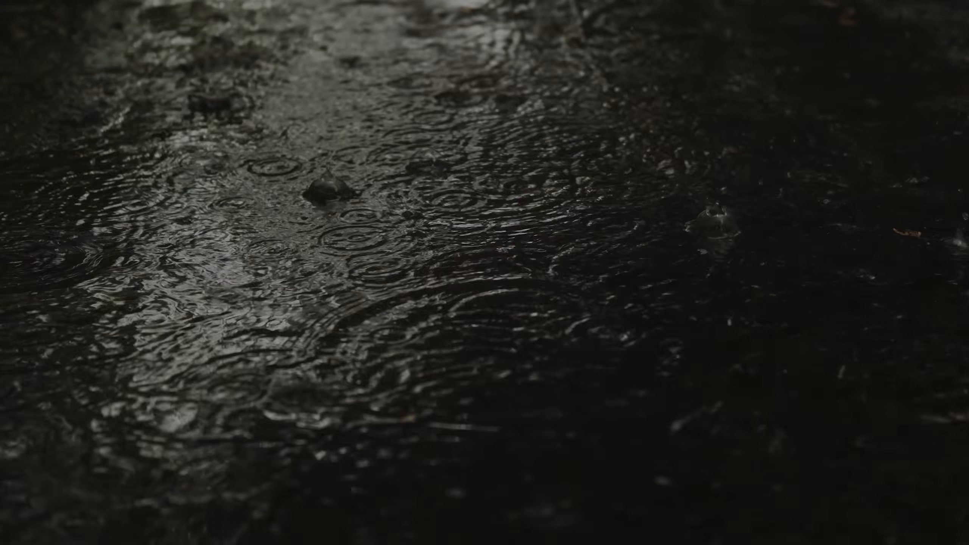